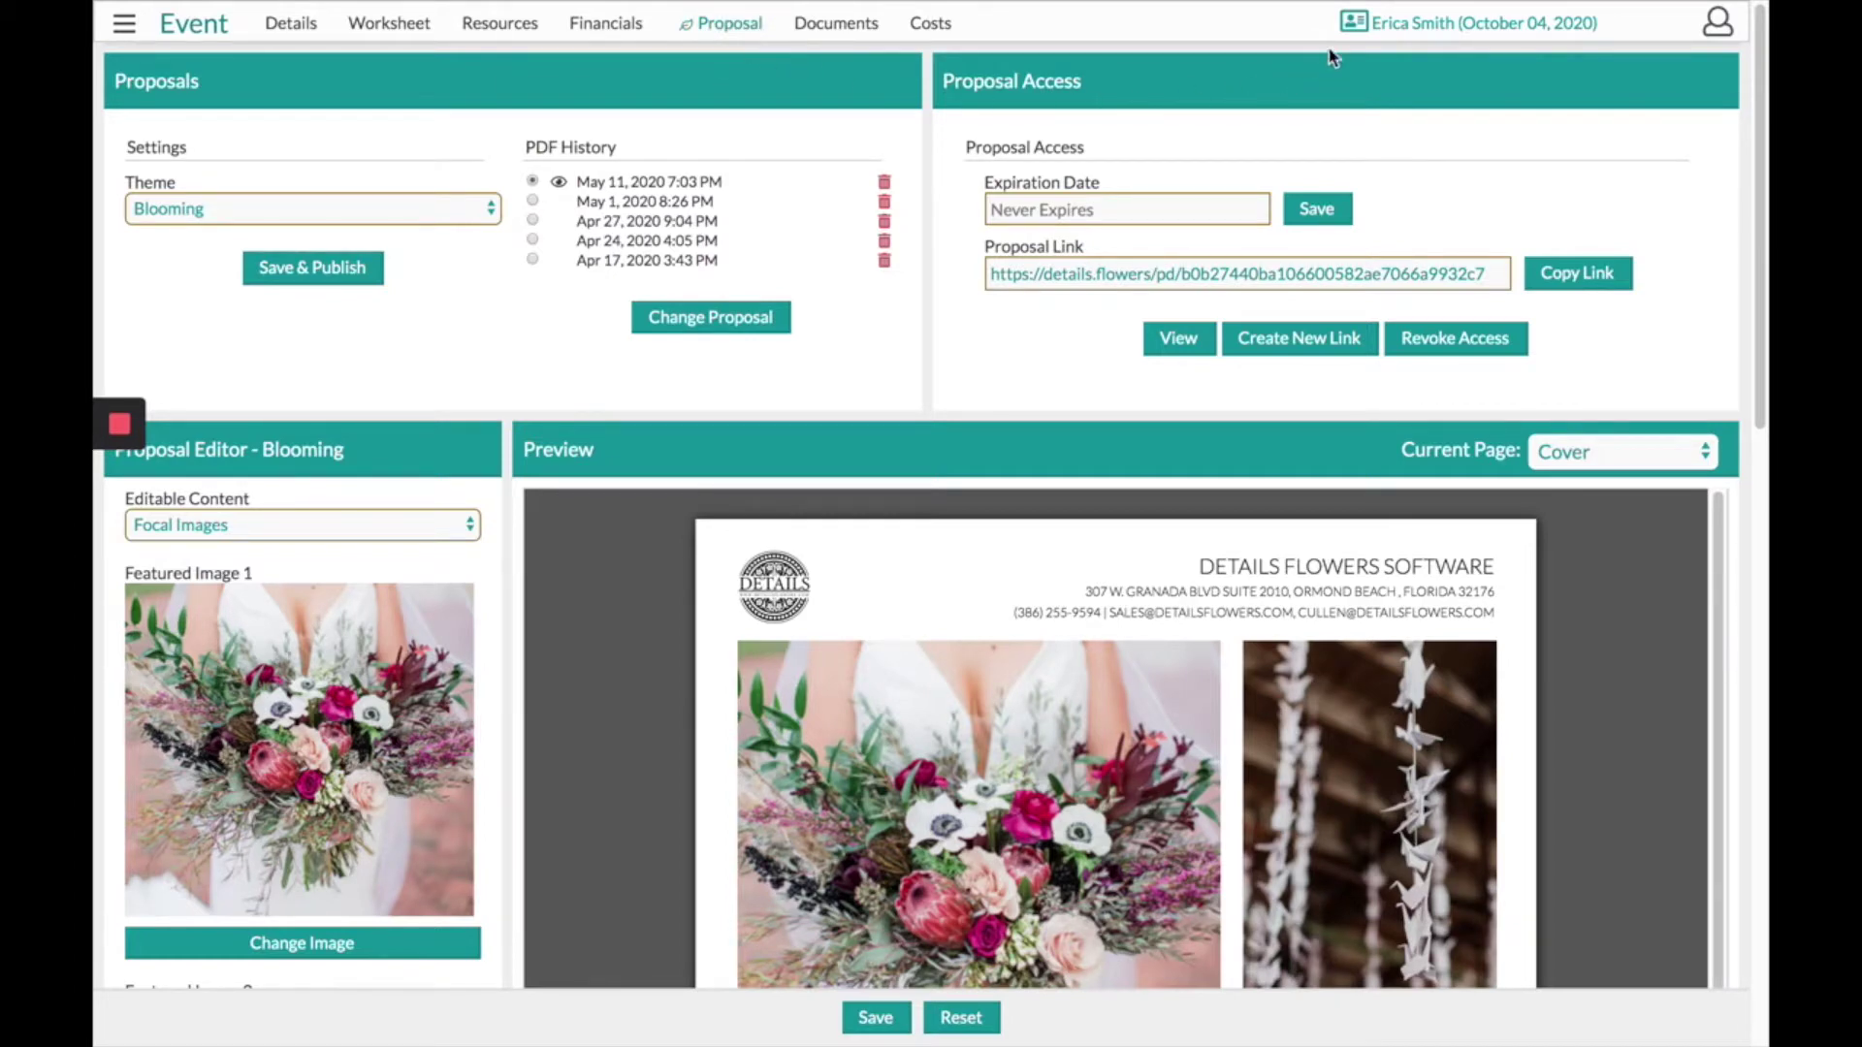
# Scroll to the cover preview and open the existing-image picker for the dance-floor photo.
pyautogui.moveTo(1351, 47); pyautogui.dragTo(1596, 43)
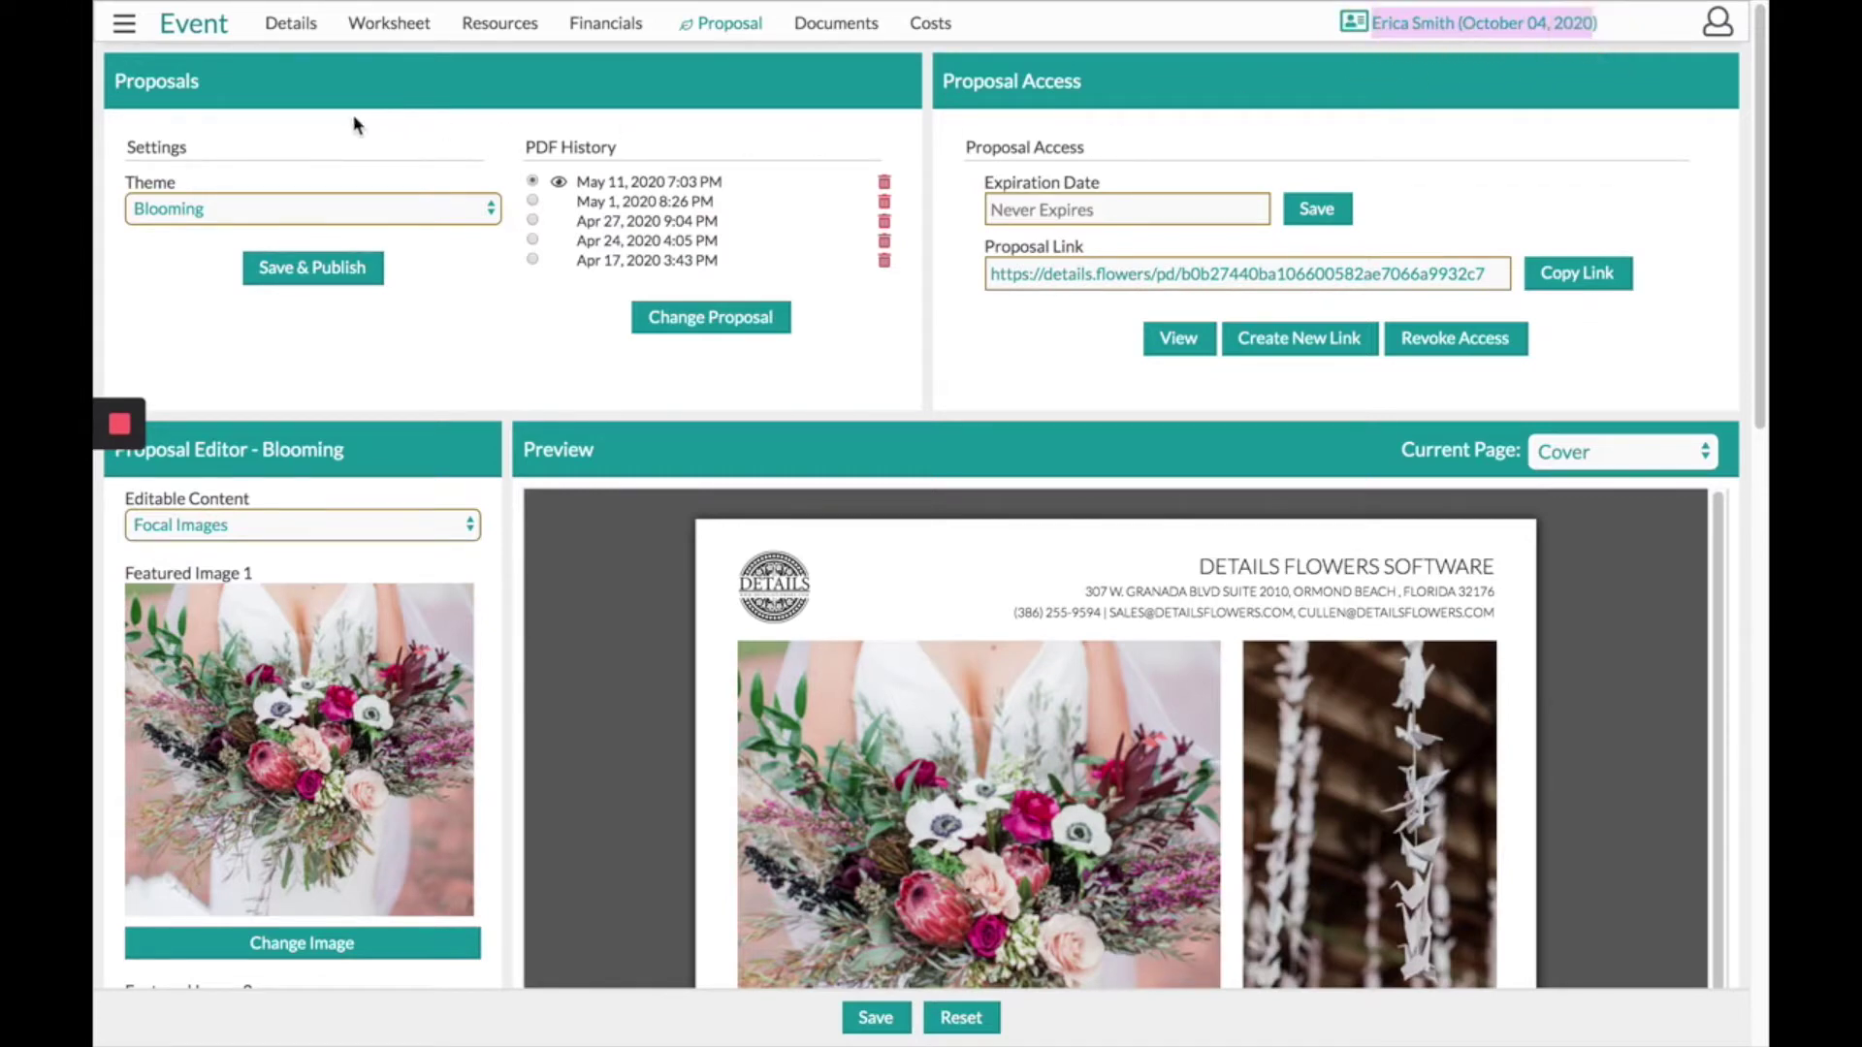
pyautogui.moveTo(180, 178); pyautogui.dragTo(118, 180)
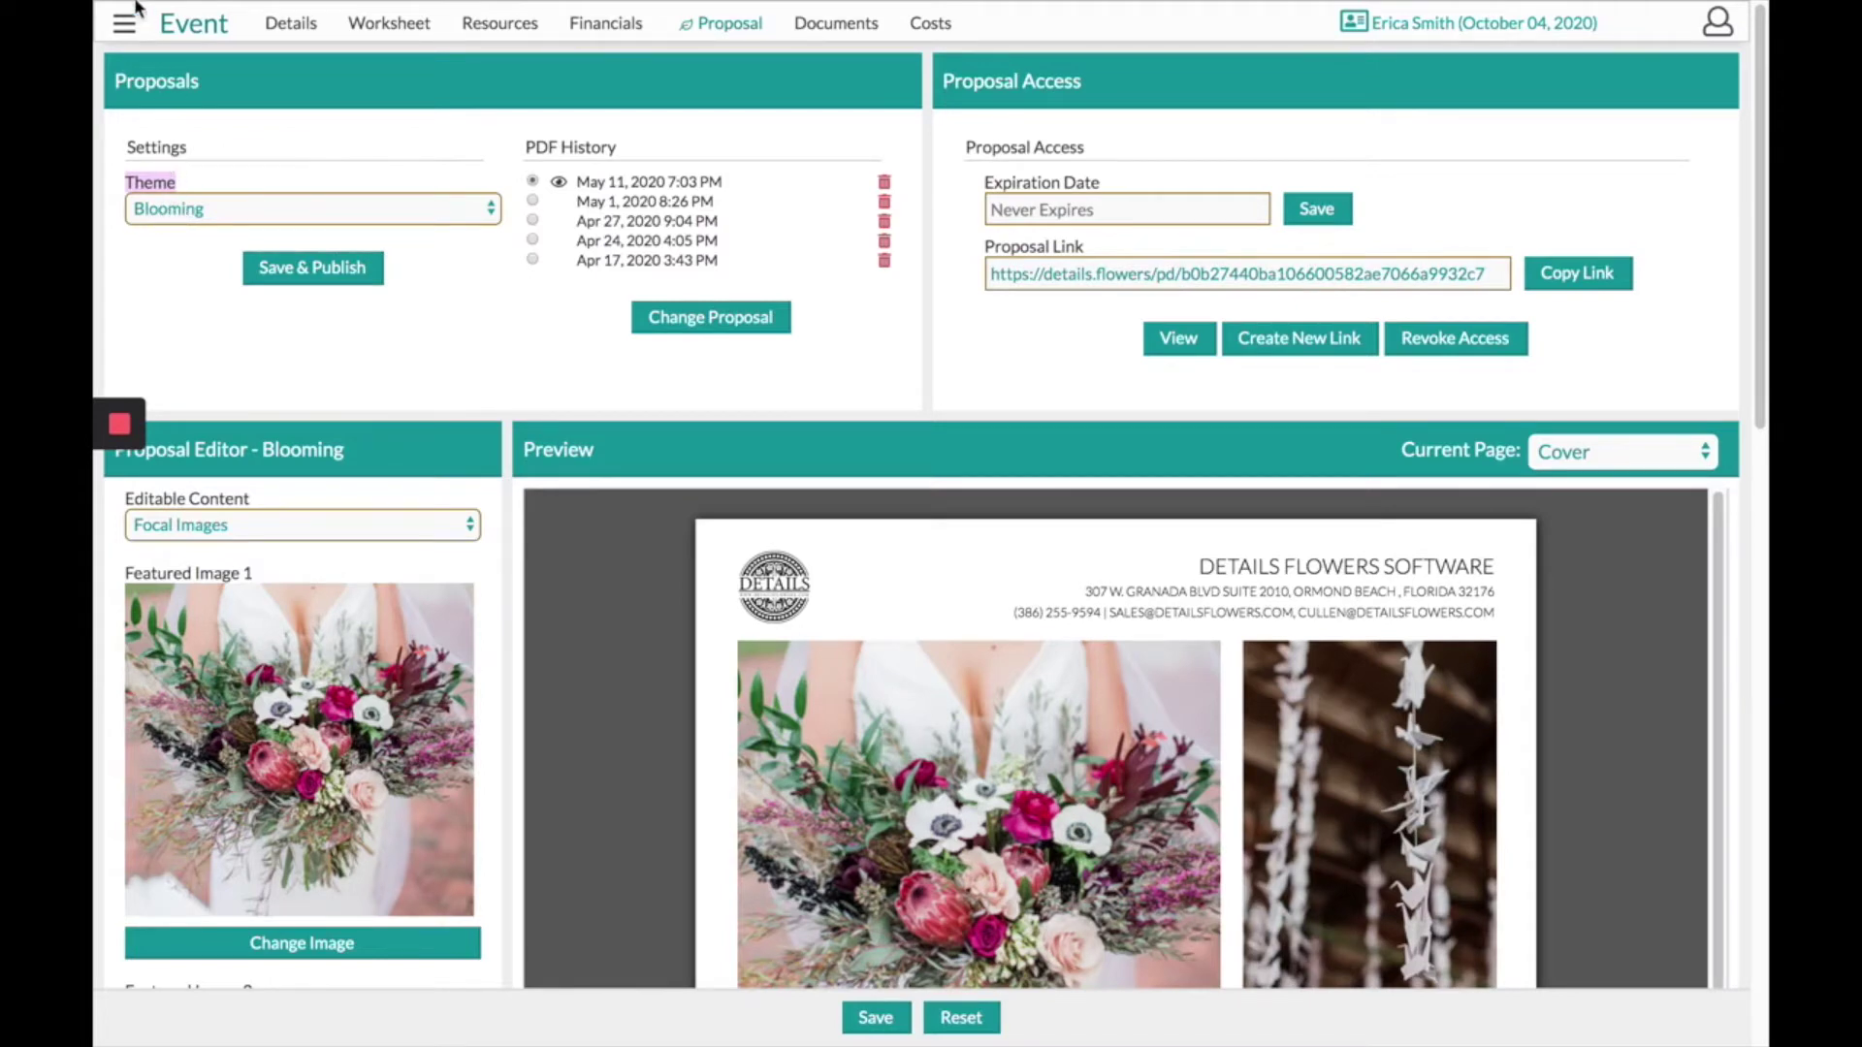
pyautogui.click(124, 32)
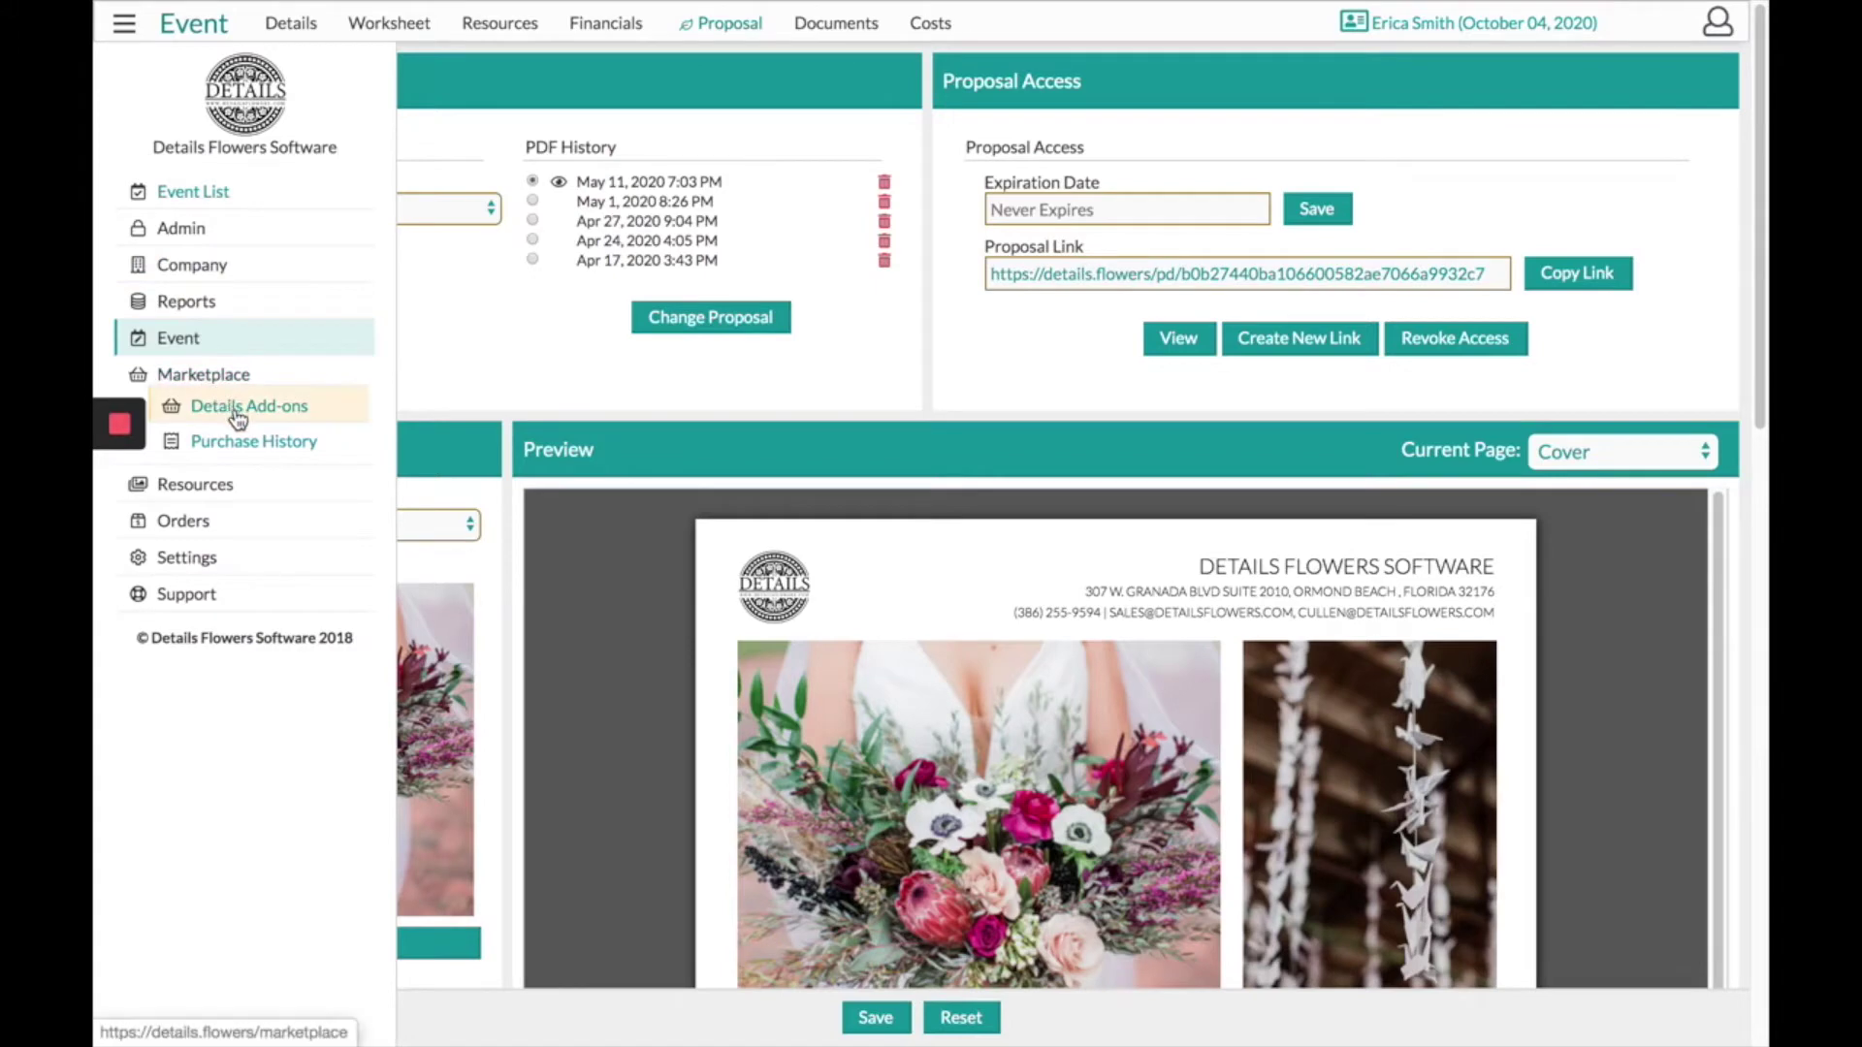
pyautogui.click(469, 358)
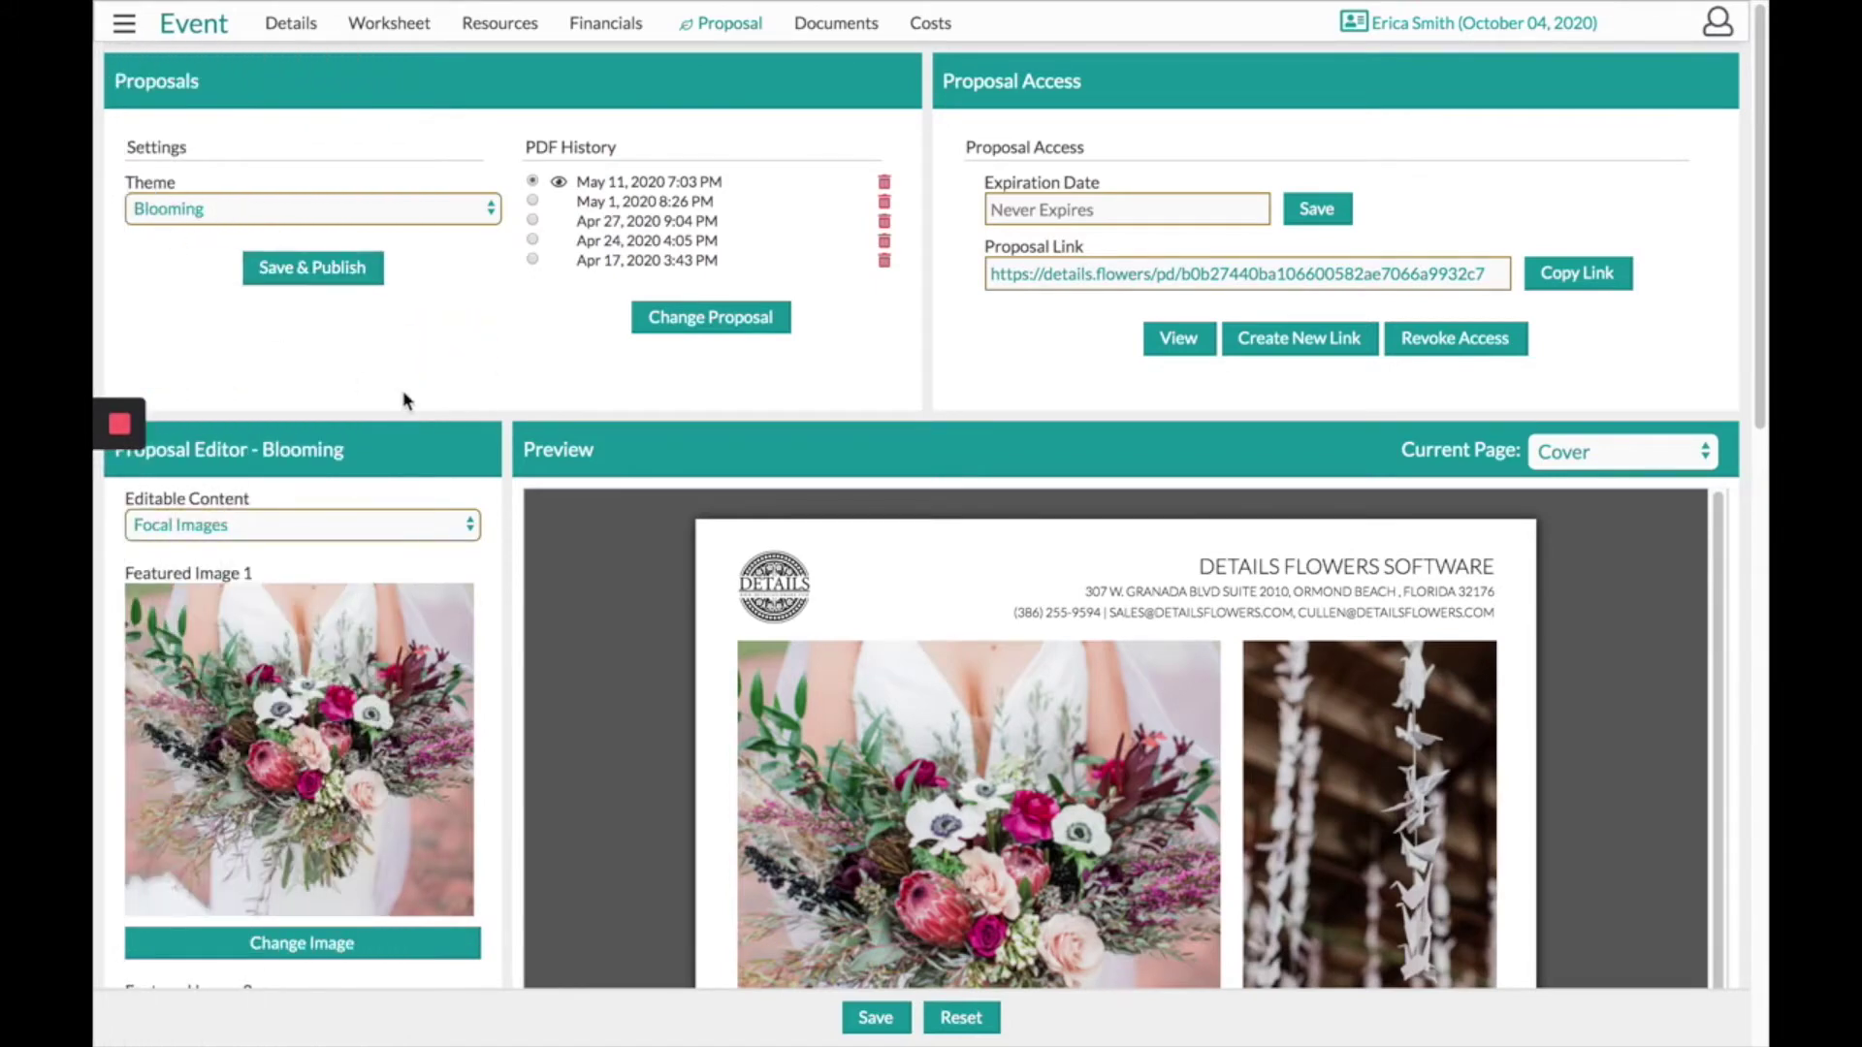
pyautogui.scroll(-3, 406, 401)
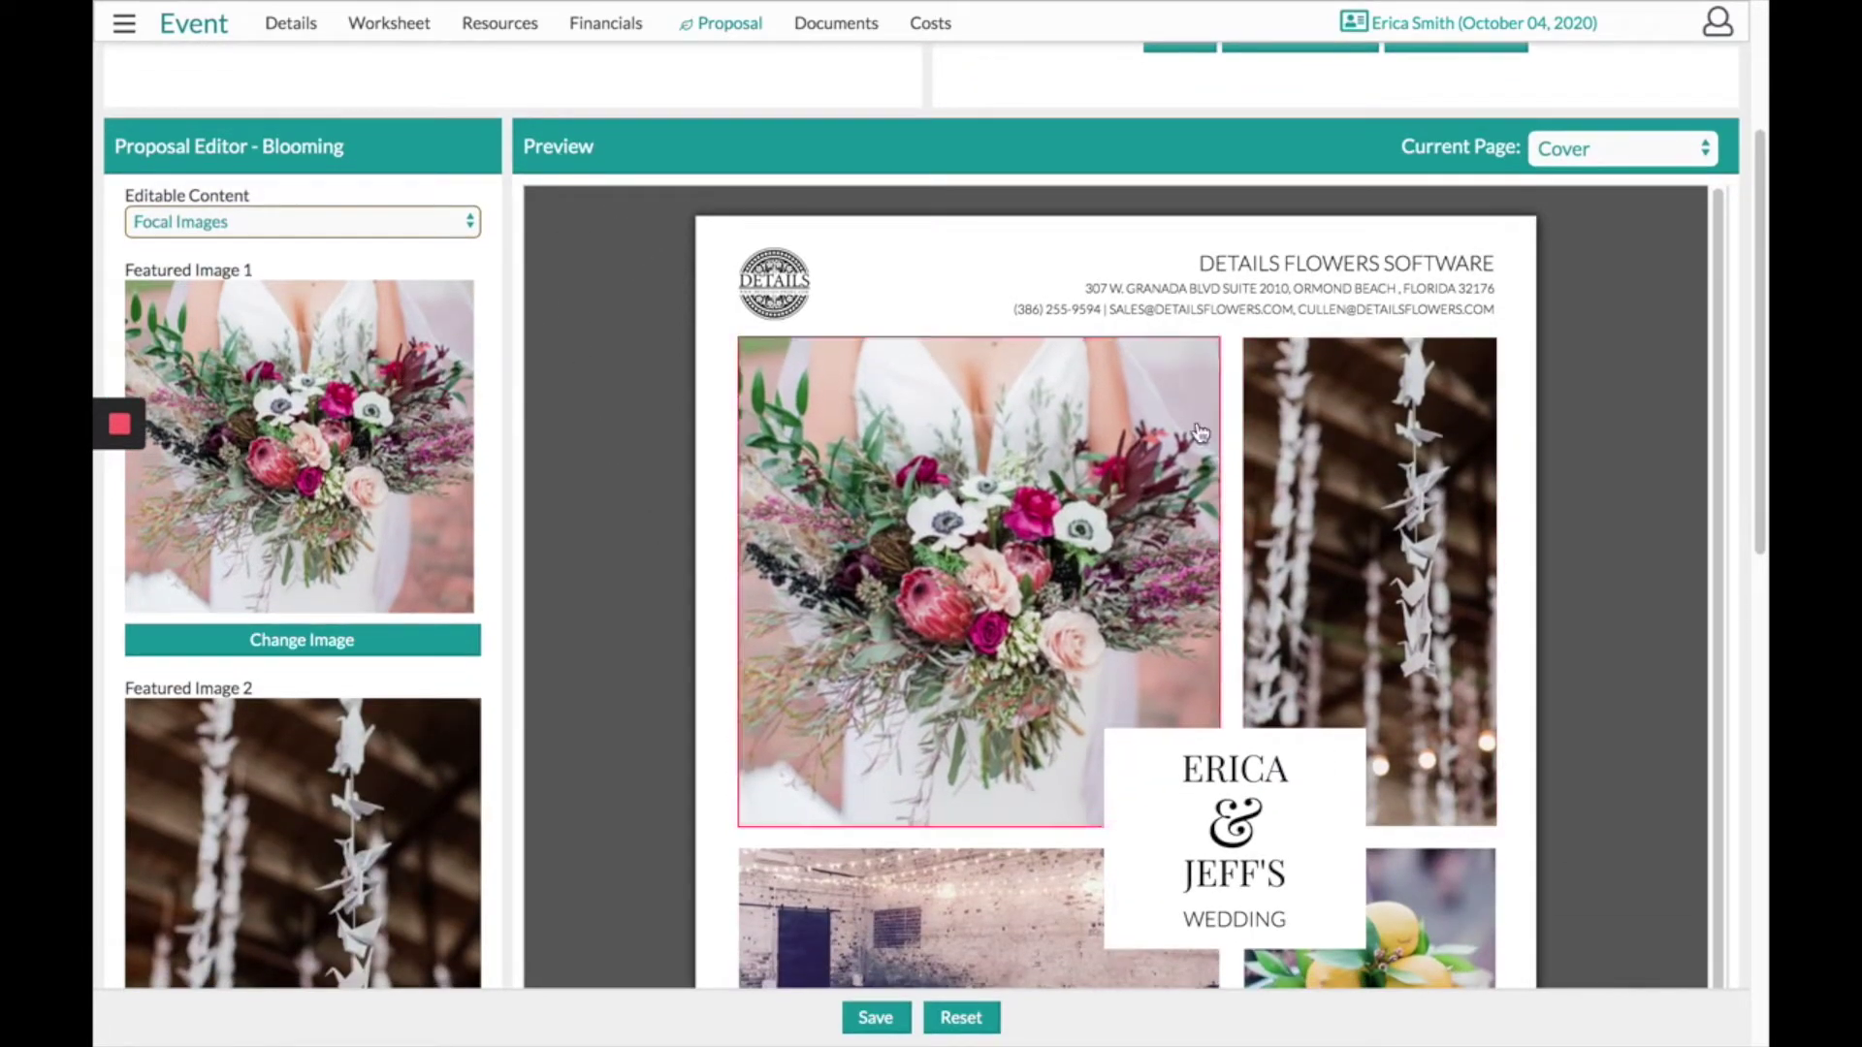
pyautogui.scroll(-3, 1455, 628)
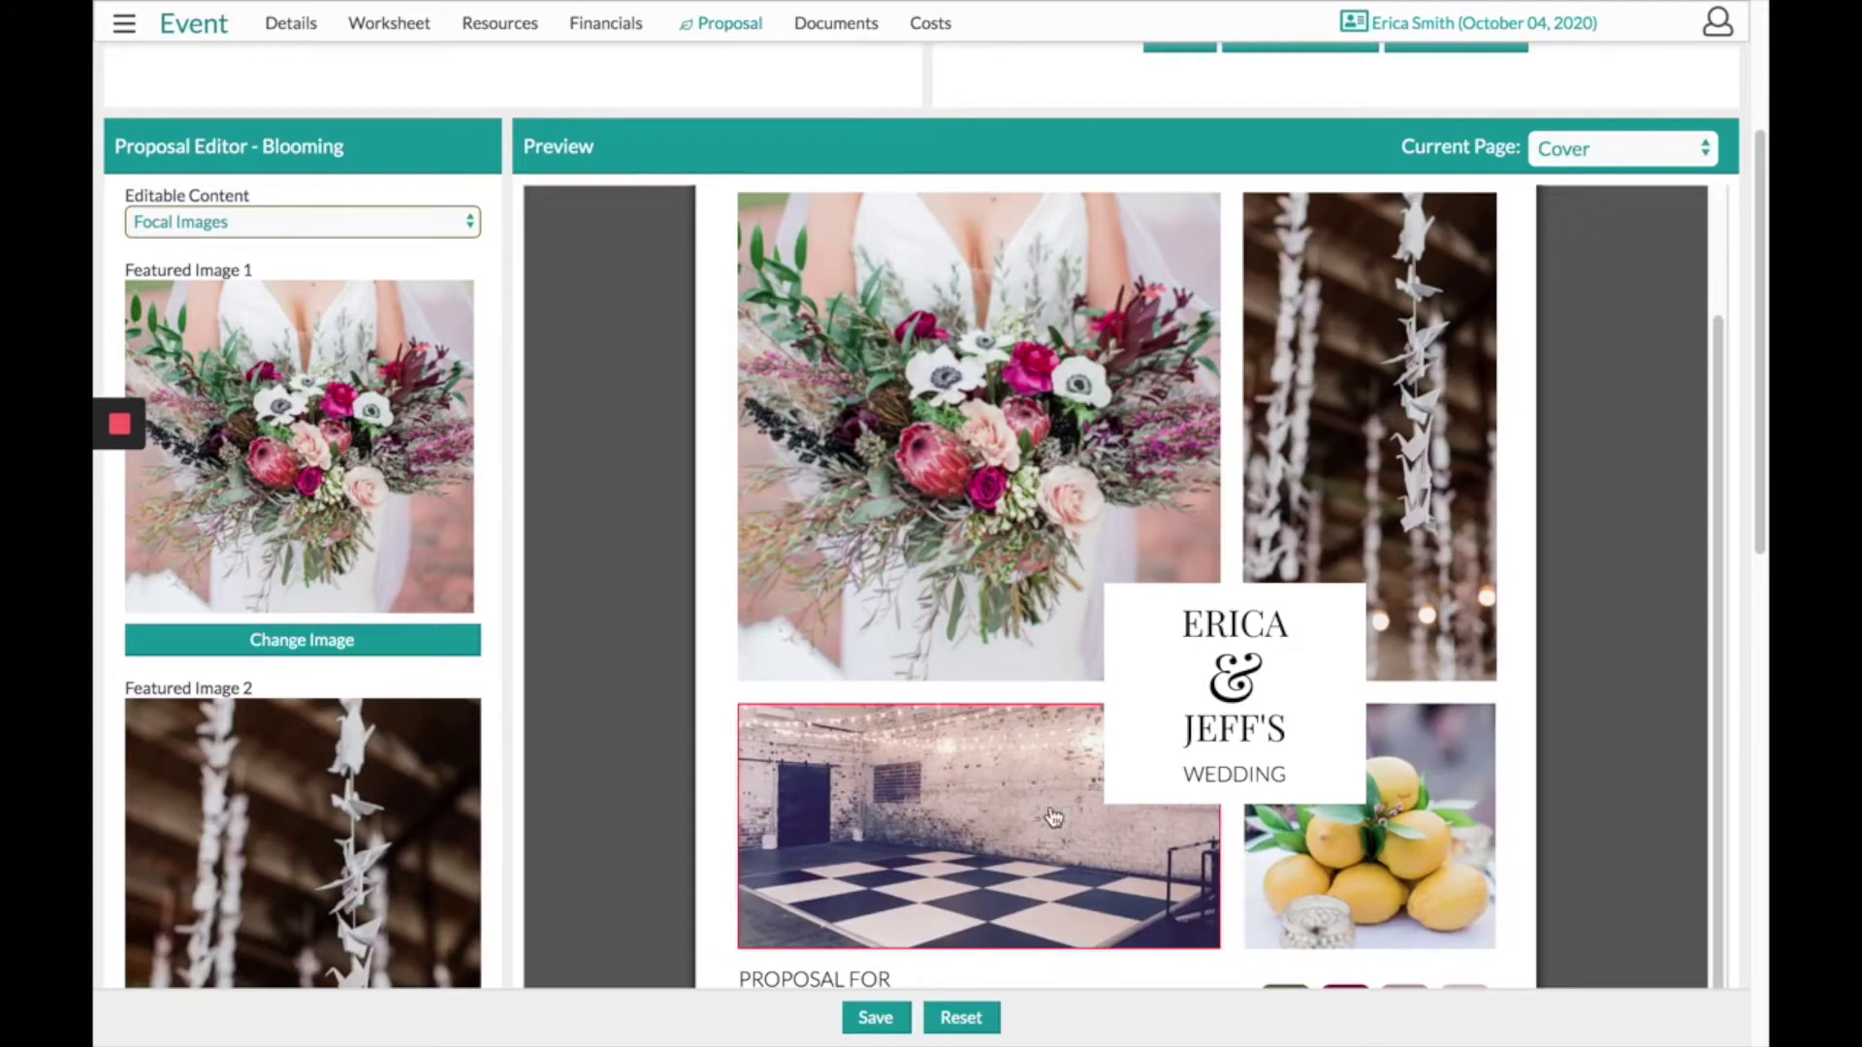
pyautogui.click(889, 781)
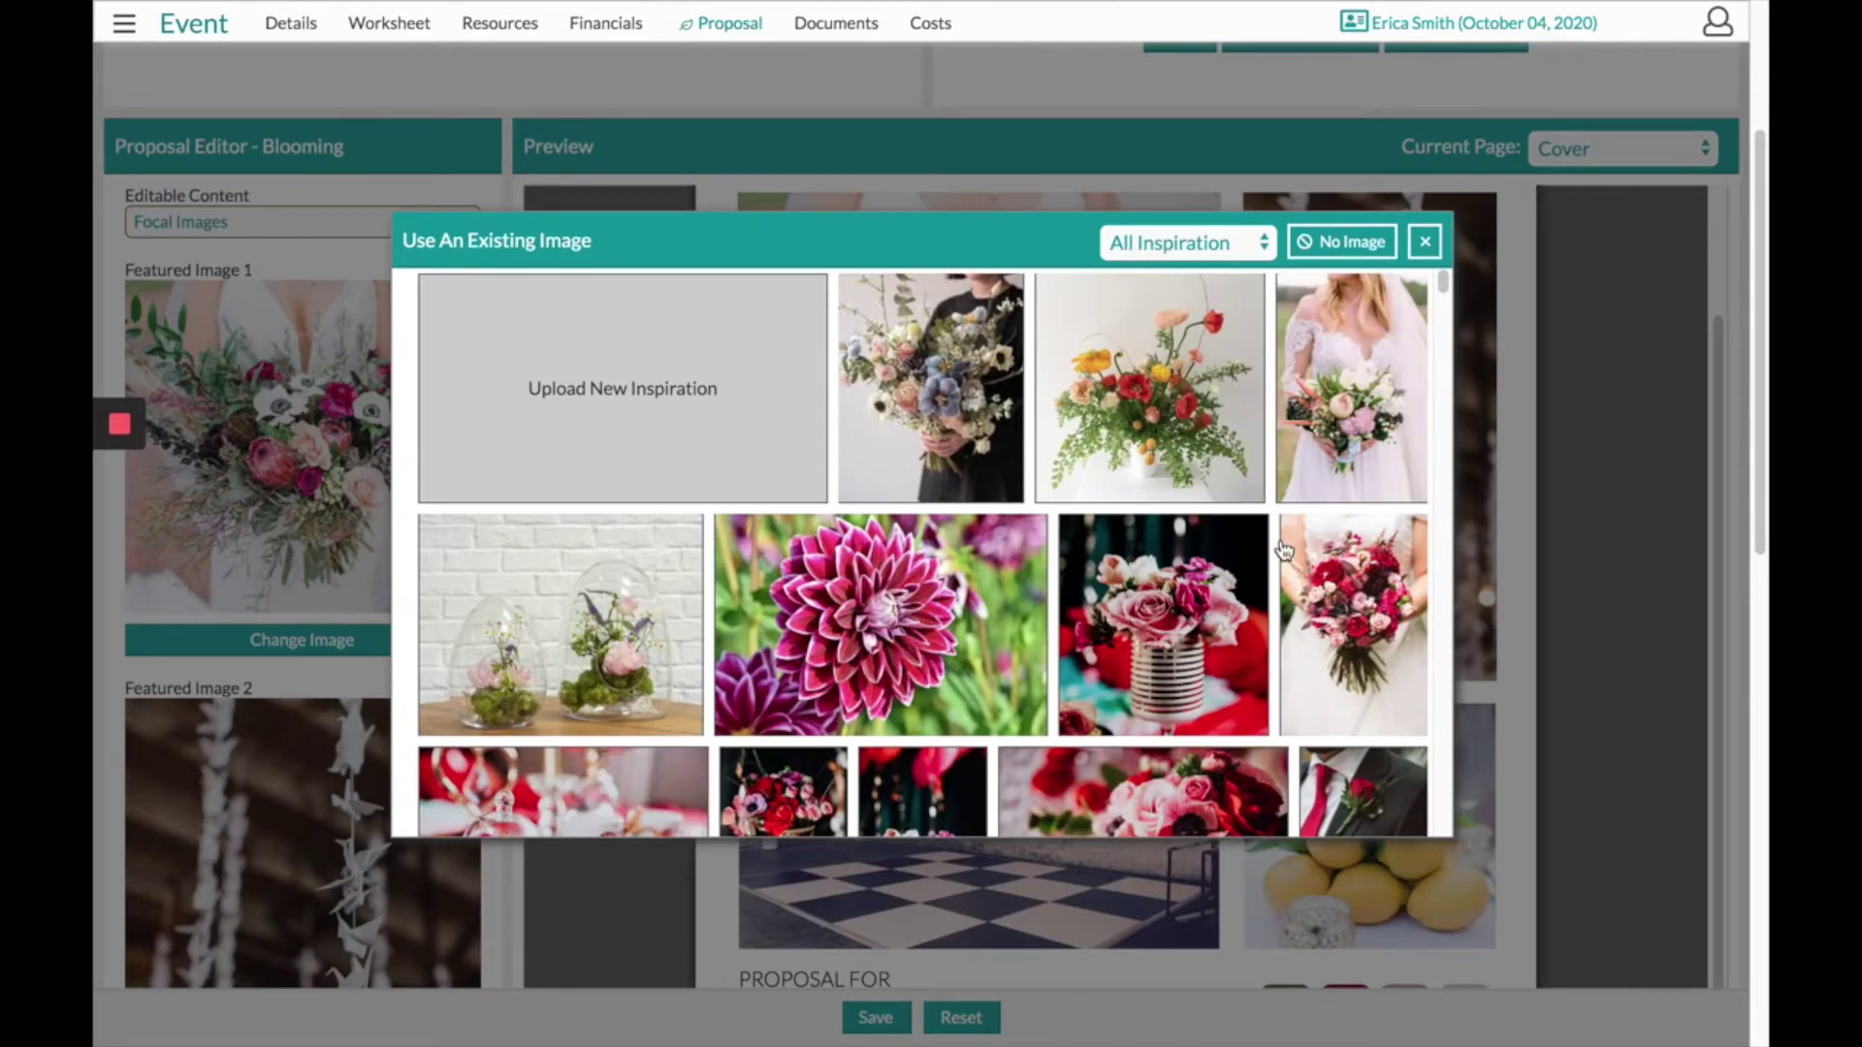
pyautogui.click(502, 32)
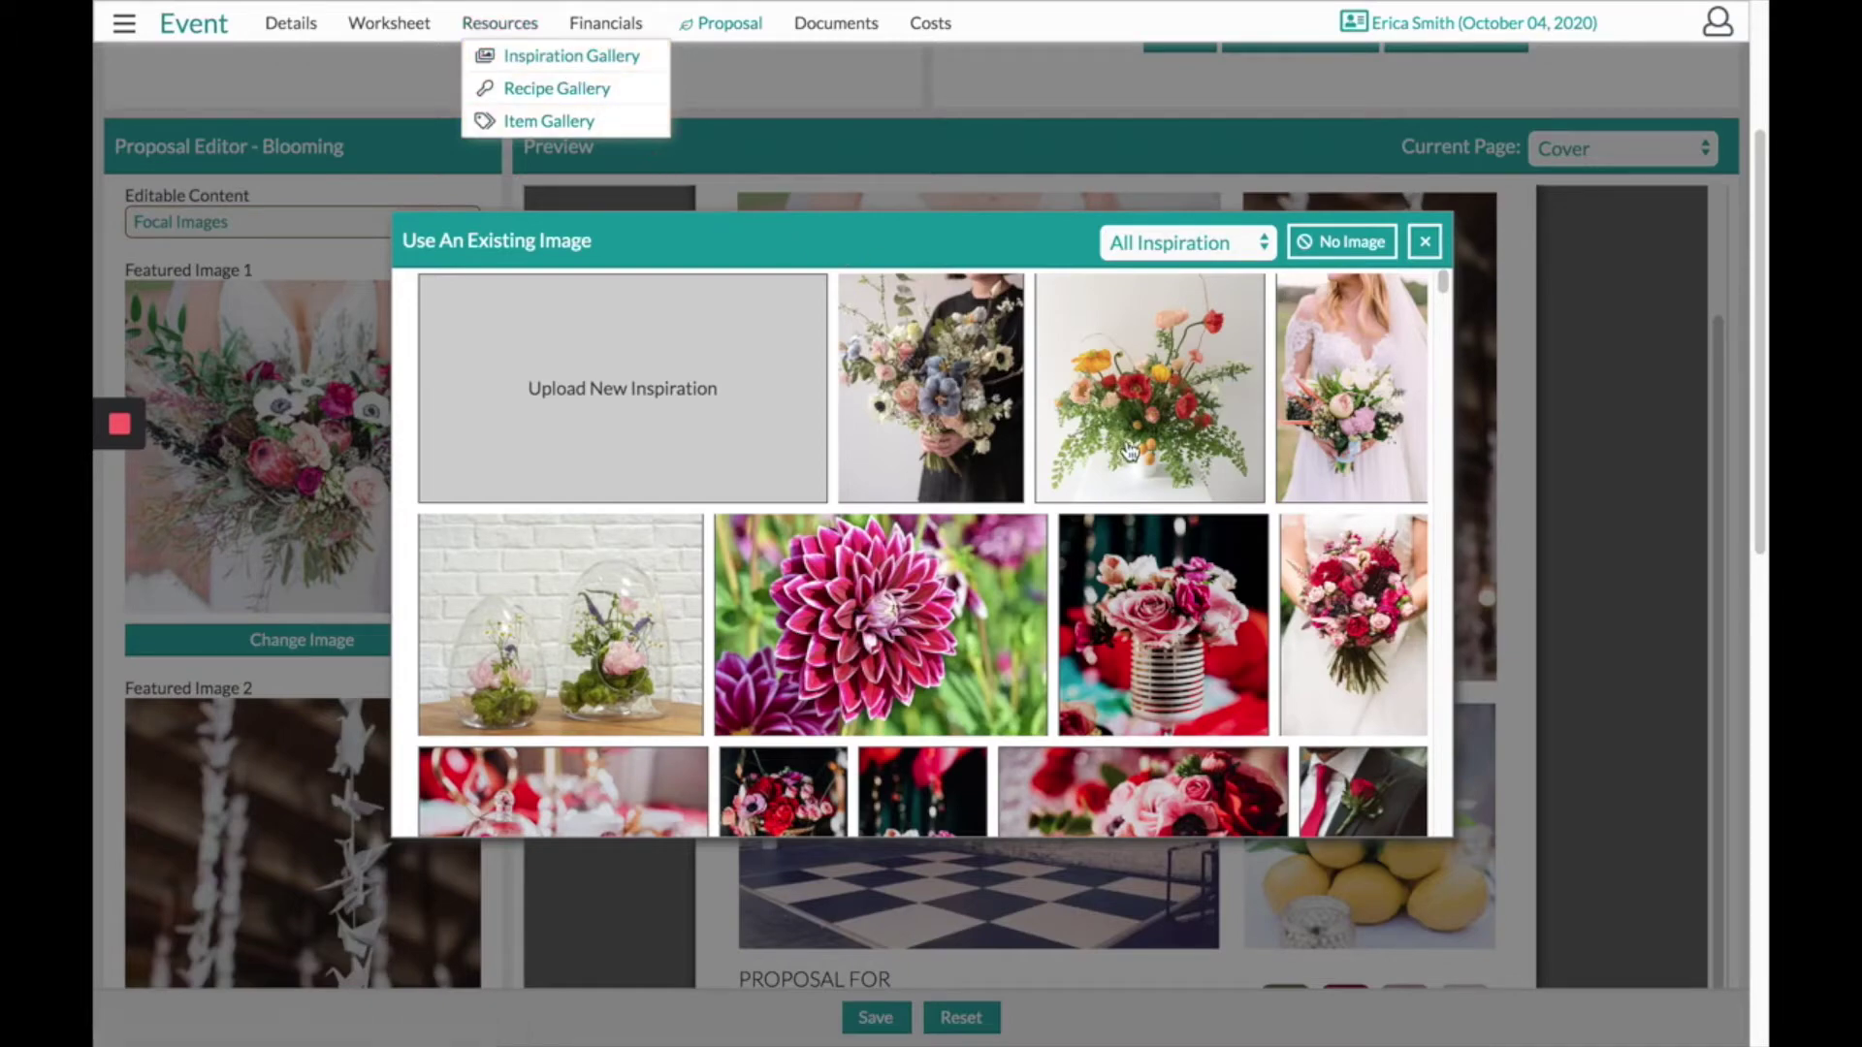
# Change the picker filter from All Inspiration to Event Inspiration to show the seven event photos.
pyautogui.scroll(-1, 1130, 452)
pyautogui.scroll(-4, 1130, 452)
pyautogui.scroll(5, 1129, 452)
pyautogui.click(1167, 242)
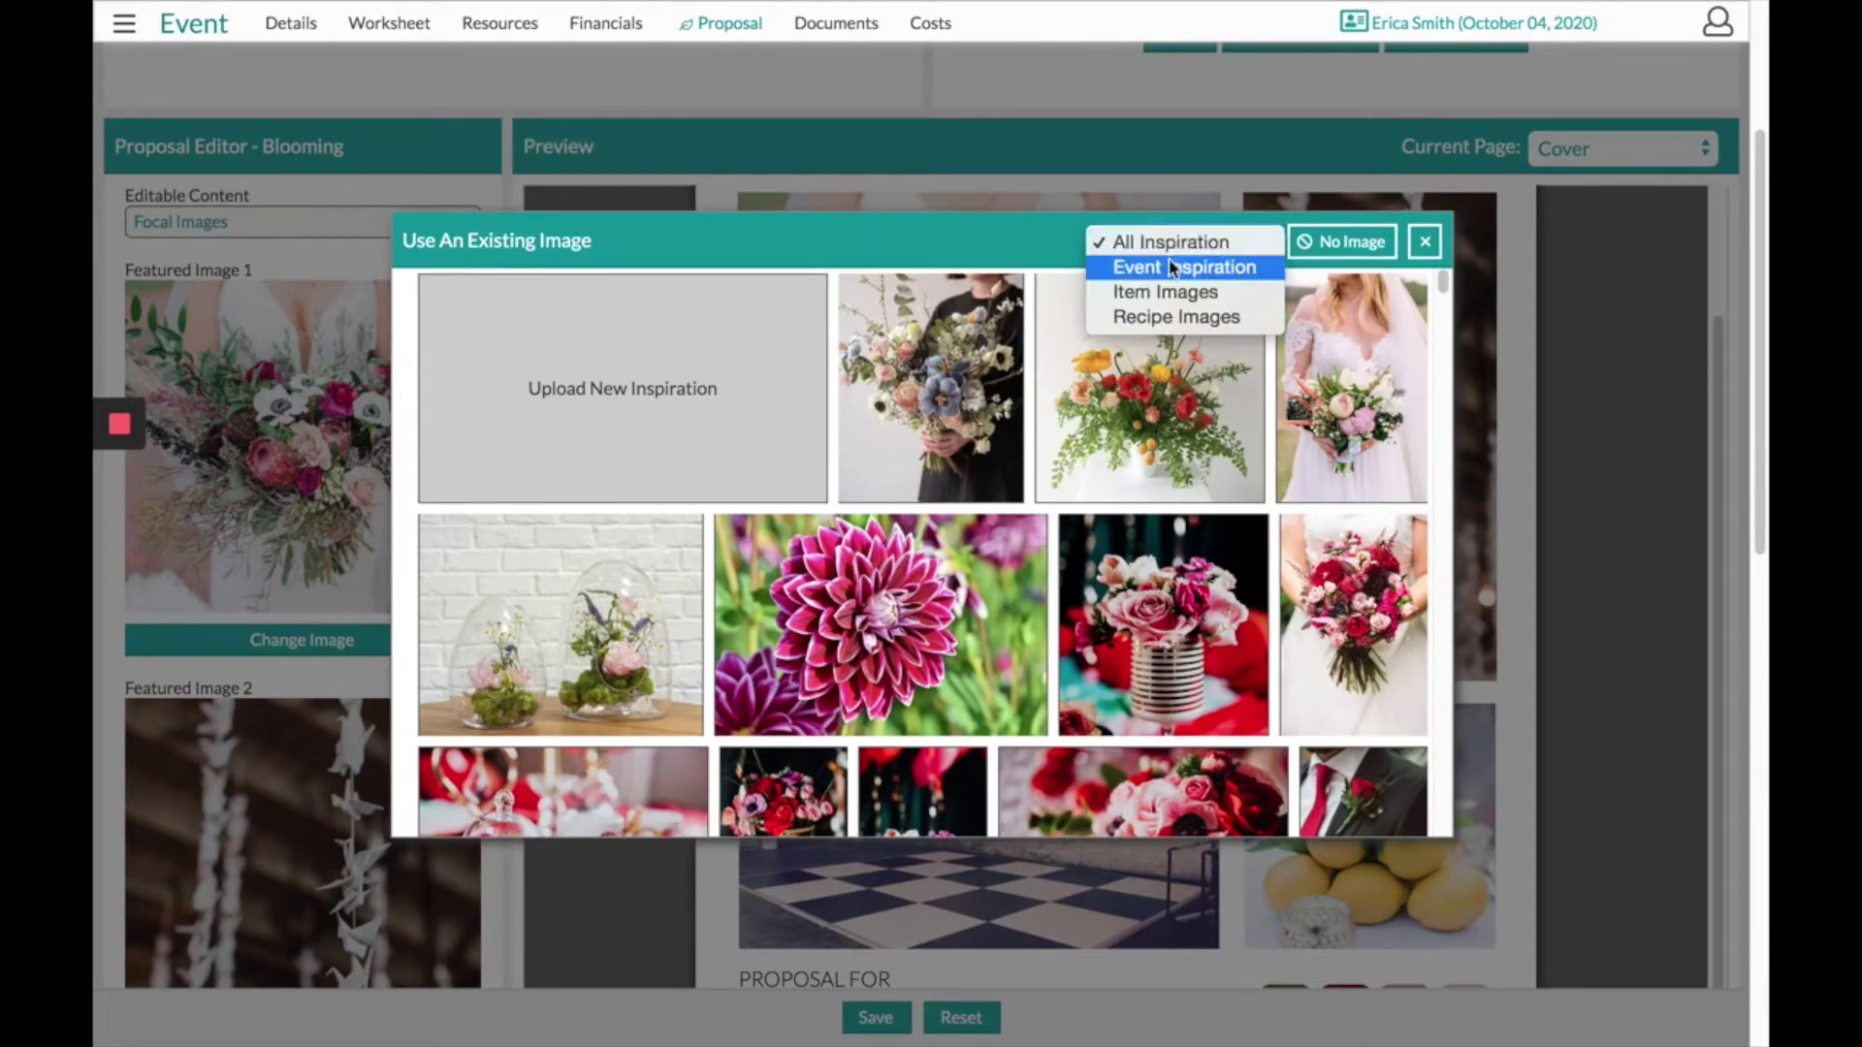
pyautogui.click(1168, 269)
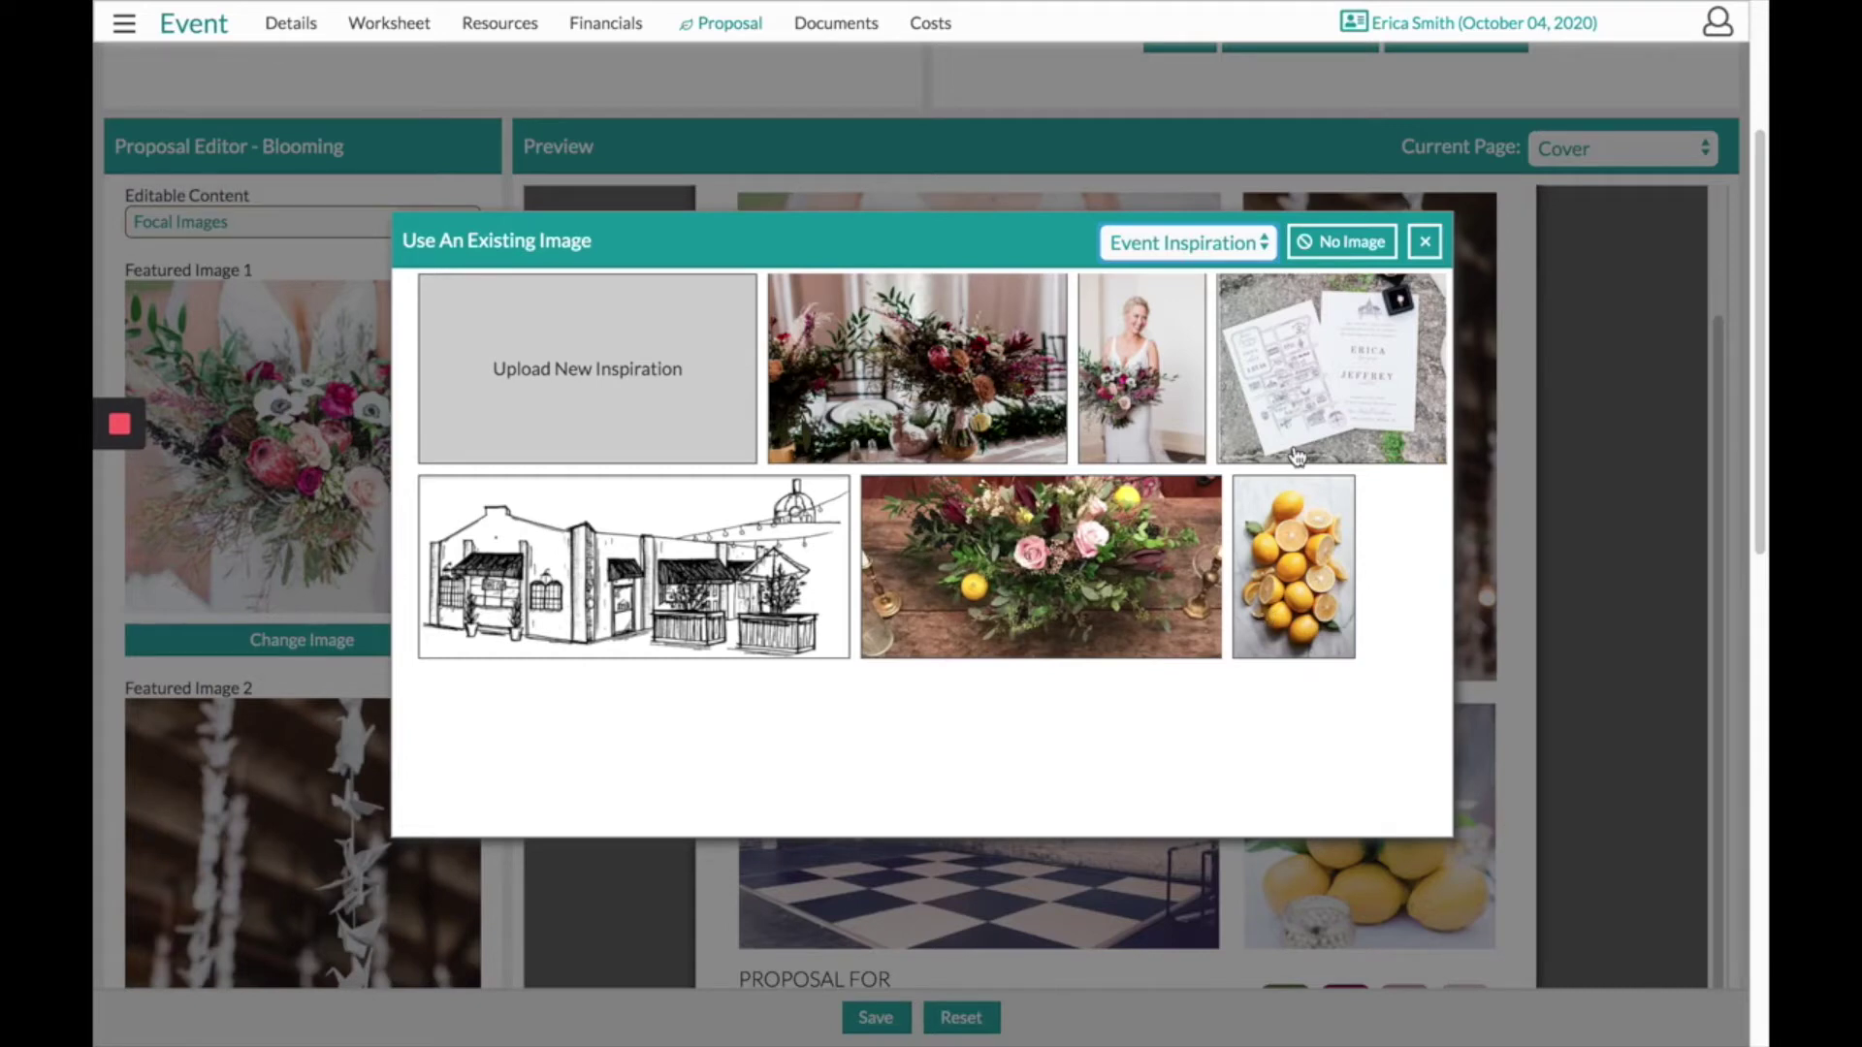
# Filter the image picker to Item Images and browse the flower item photos.
pyautogui.click(1212, 250)
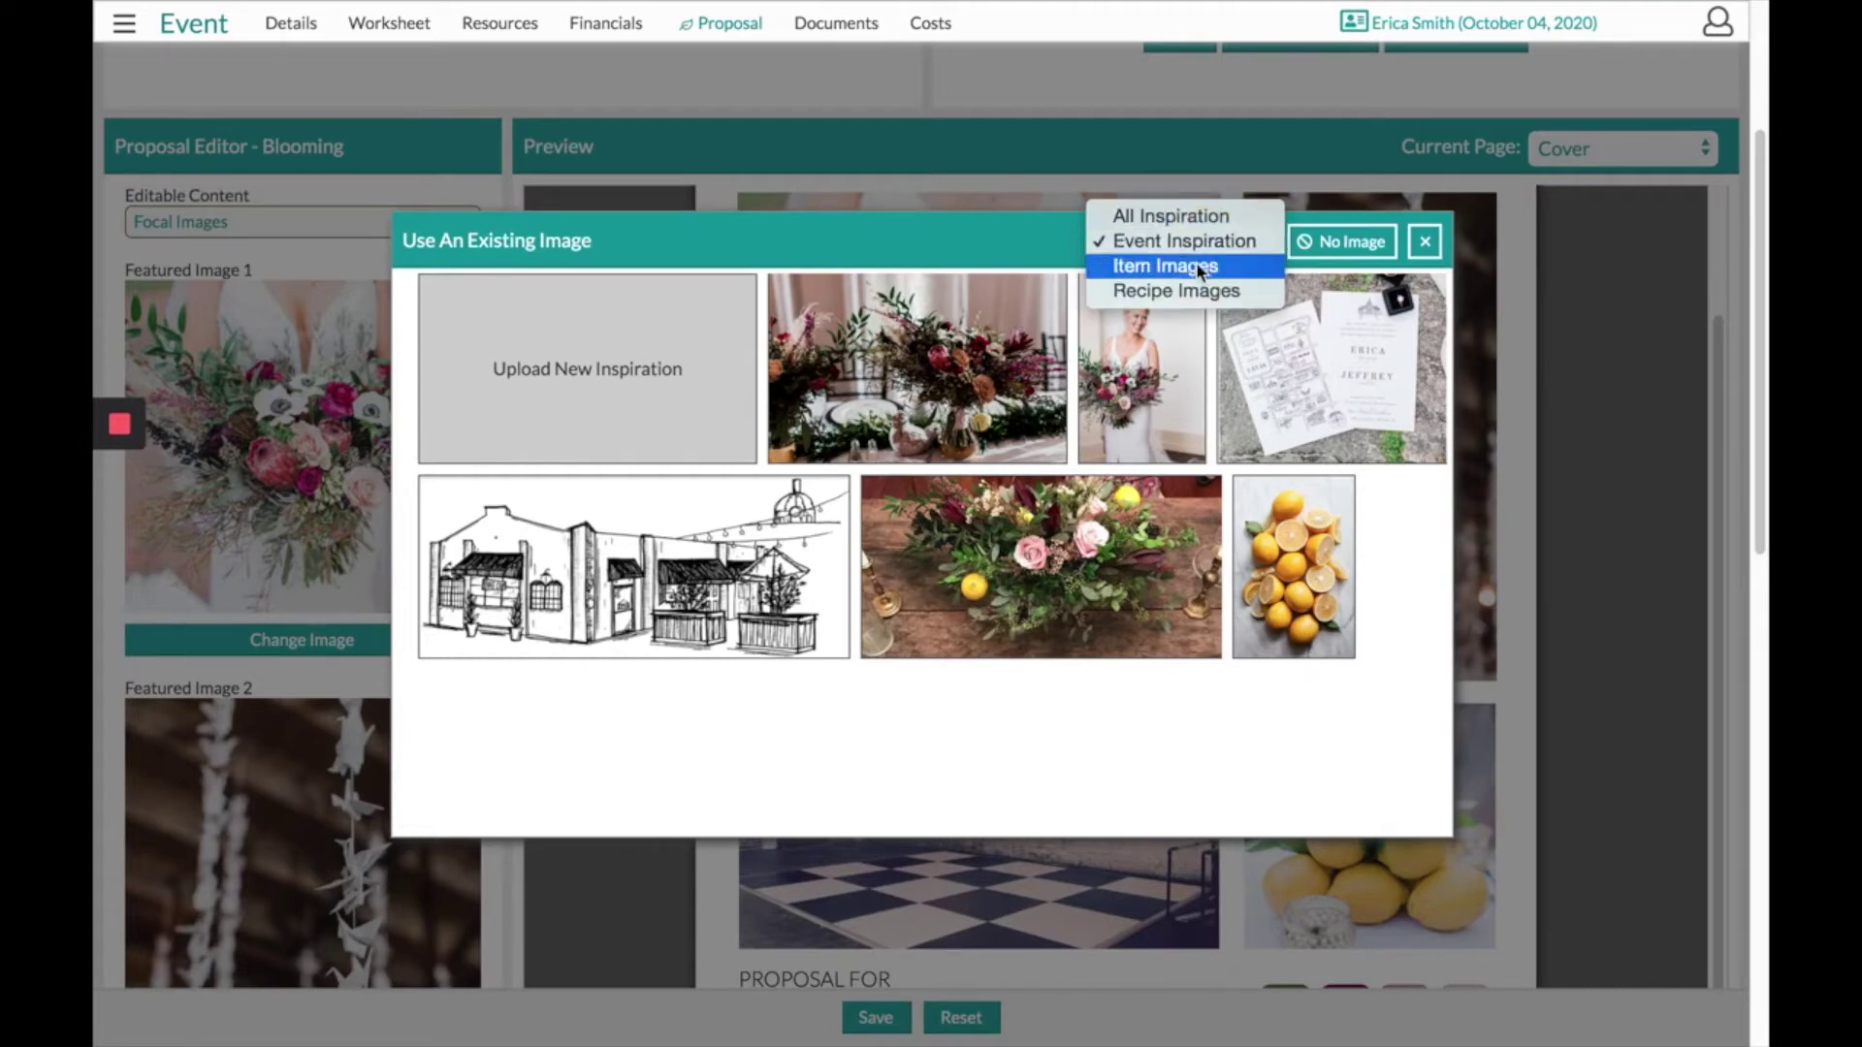
pyautogui.click(1196, 264)
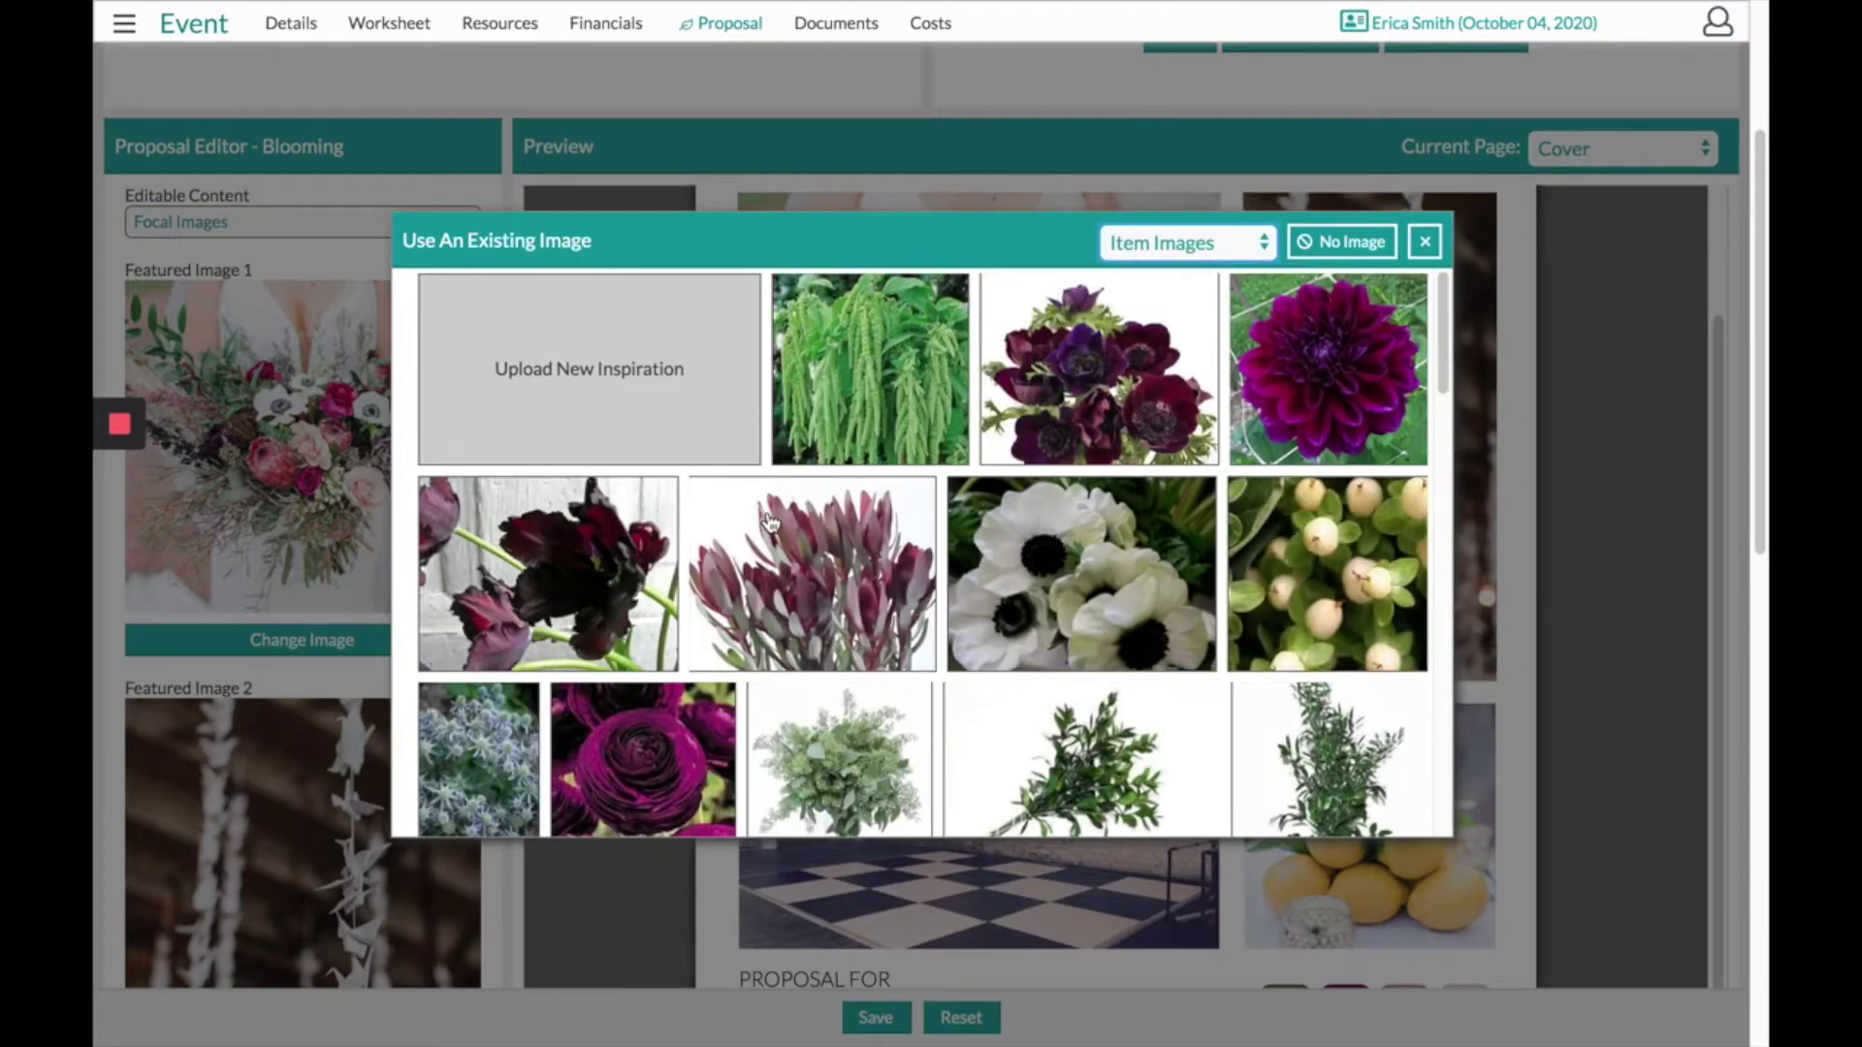
pyautogui.scroll(-3, 1156, 713)
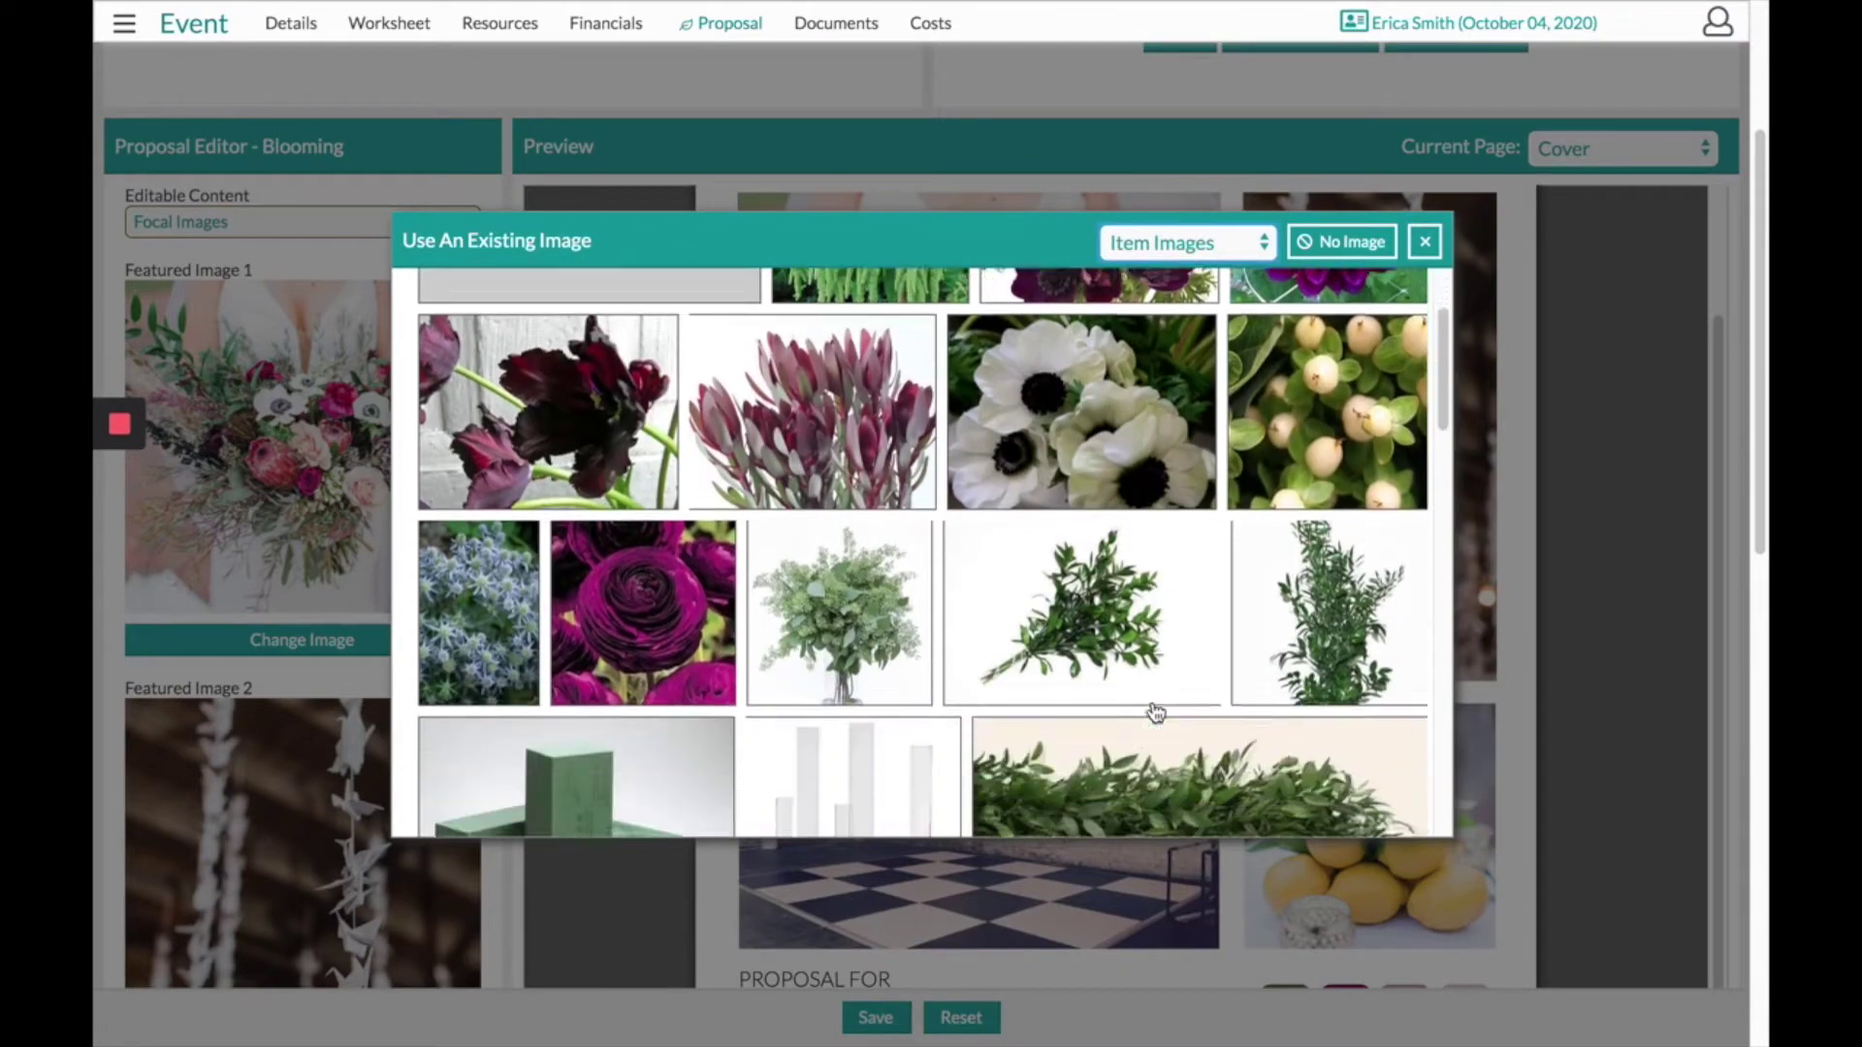
pyautogui.scroll(-3, 1154, 713)
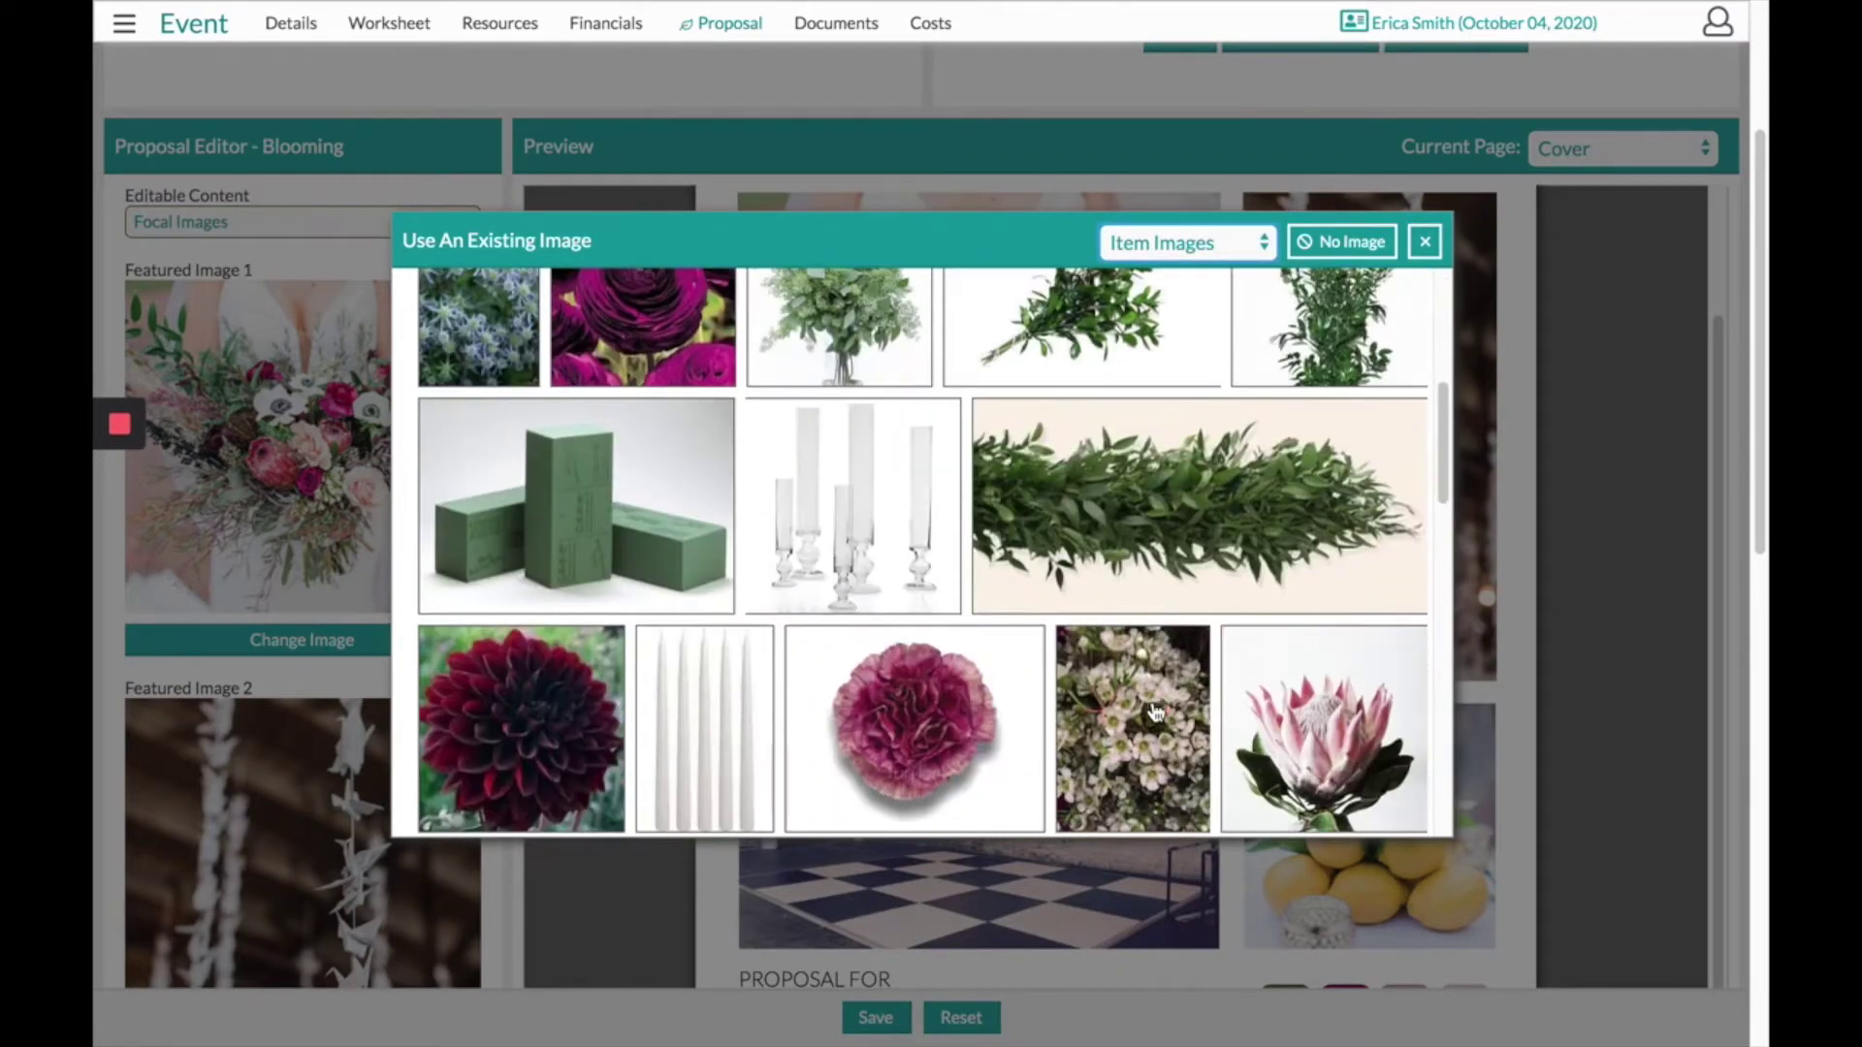
pyautogui.scroll(6, 902, 531)
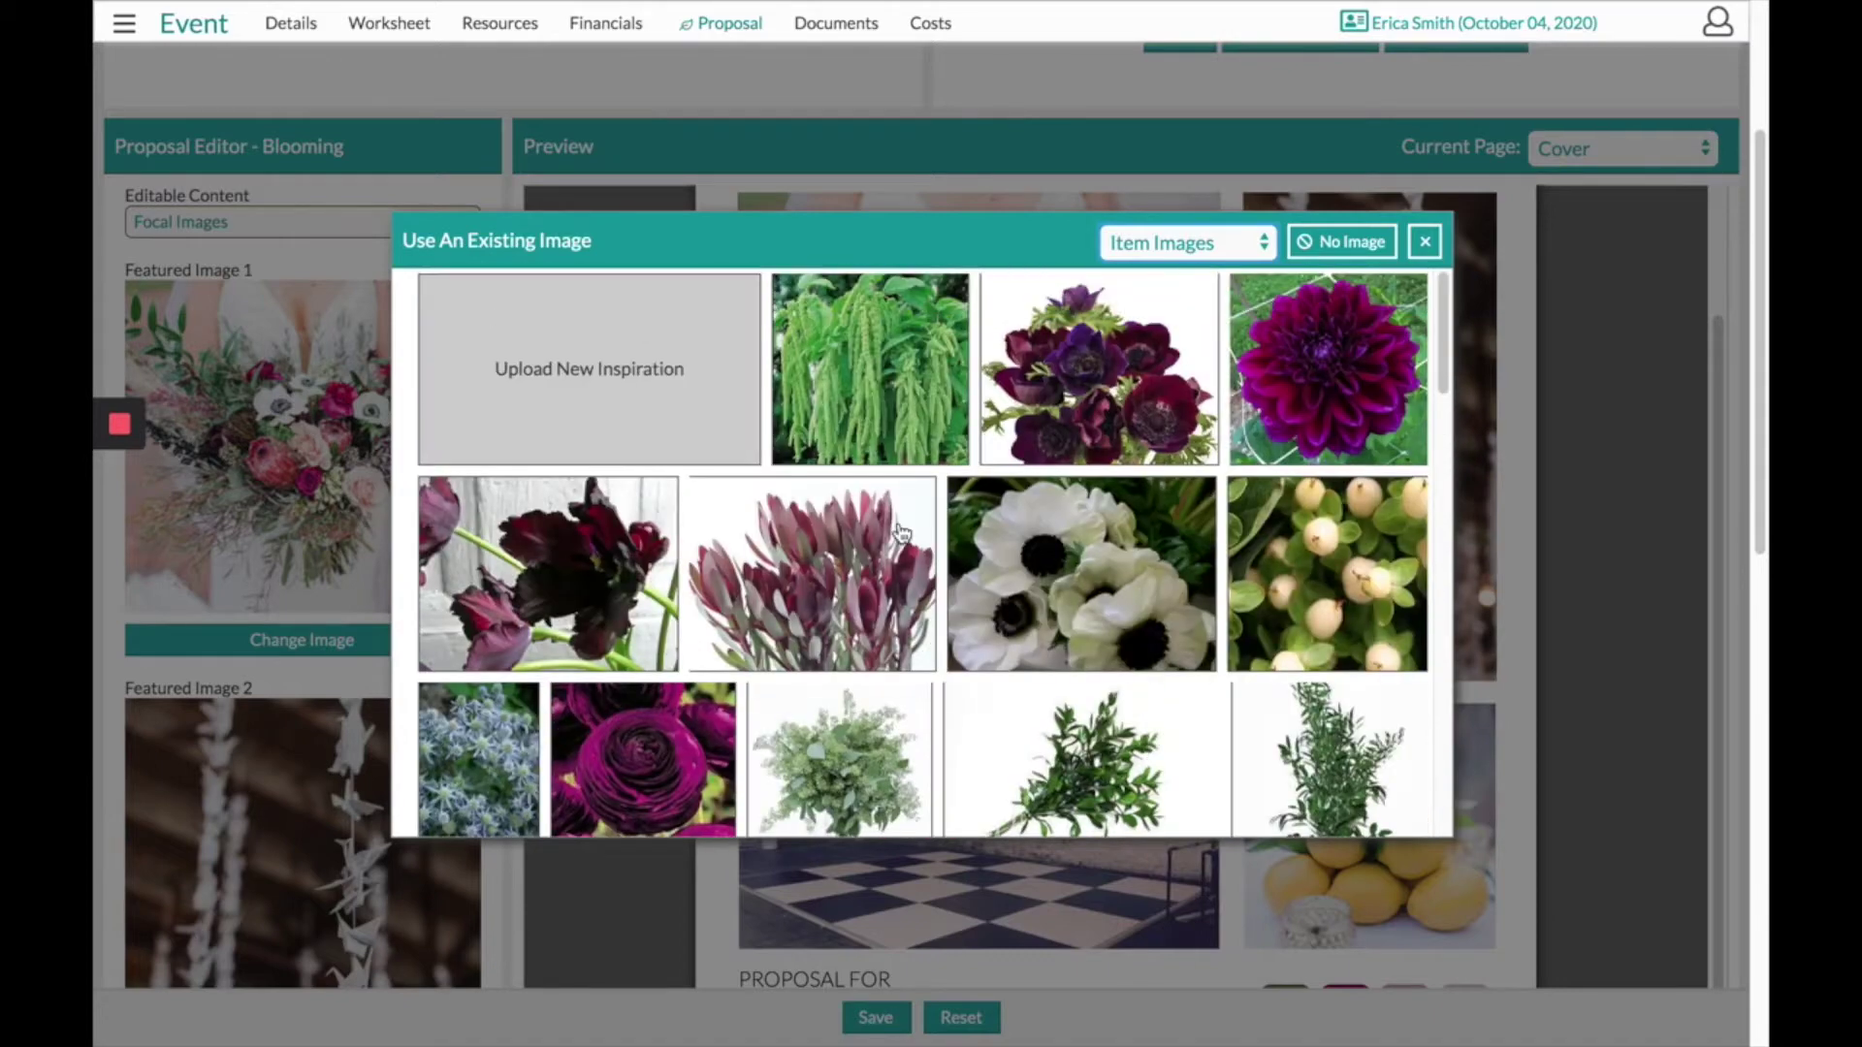
pyautogui.click(513, 32)
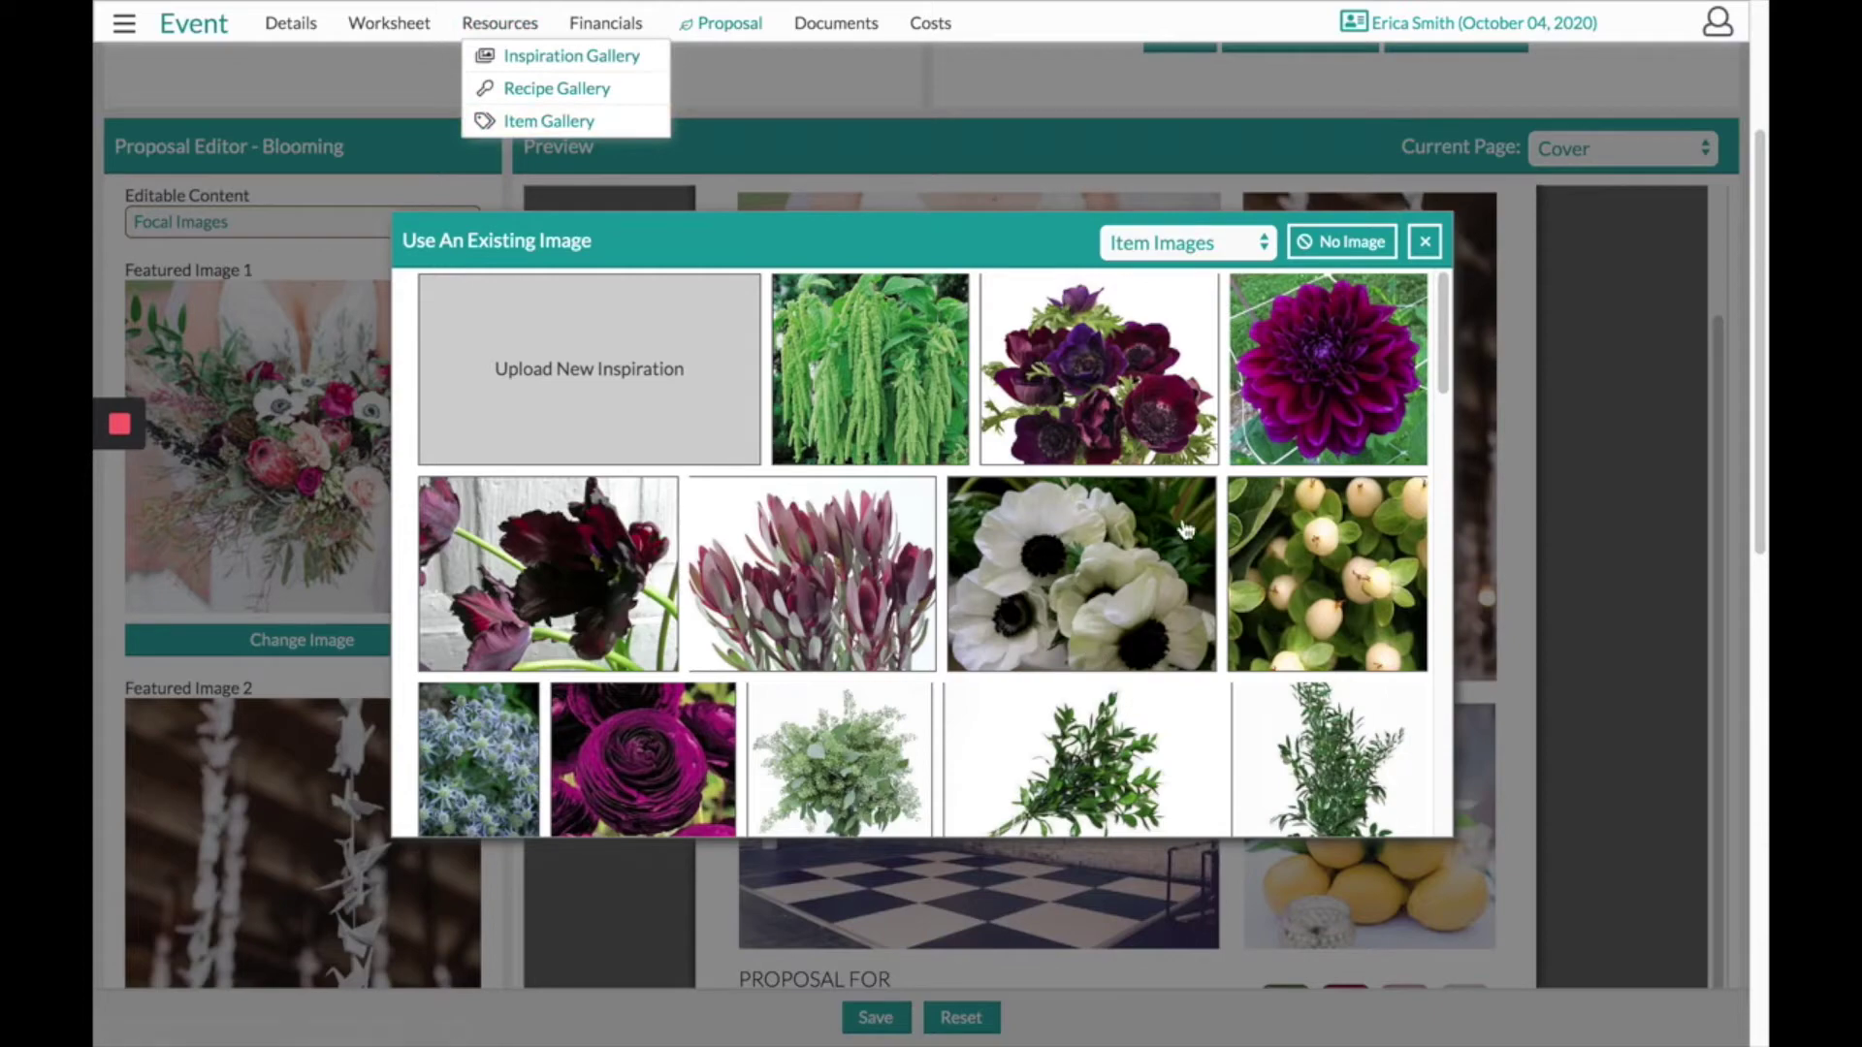
# Switch the filter to Recipe Images and use the cake dessert table photo on the cover.
pyautogui.click(1206, 247)
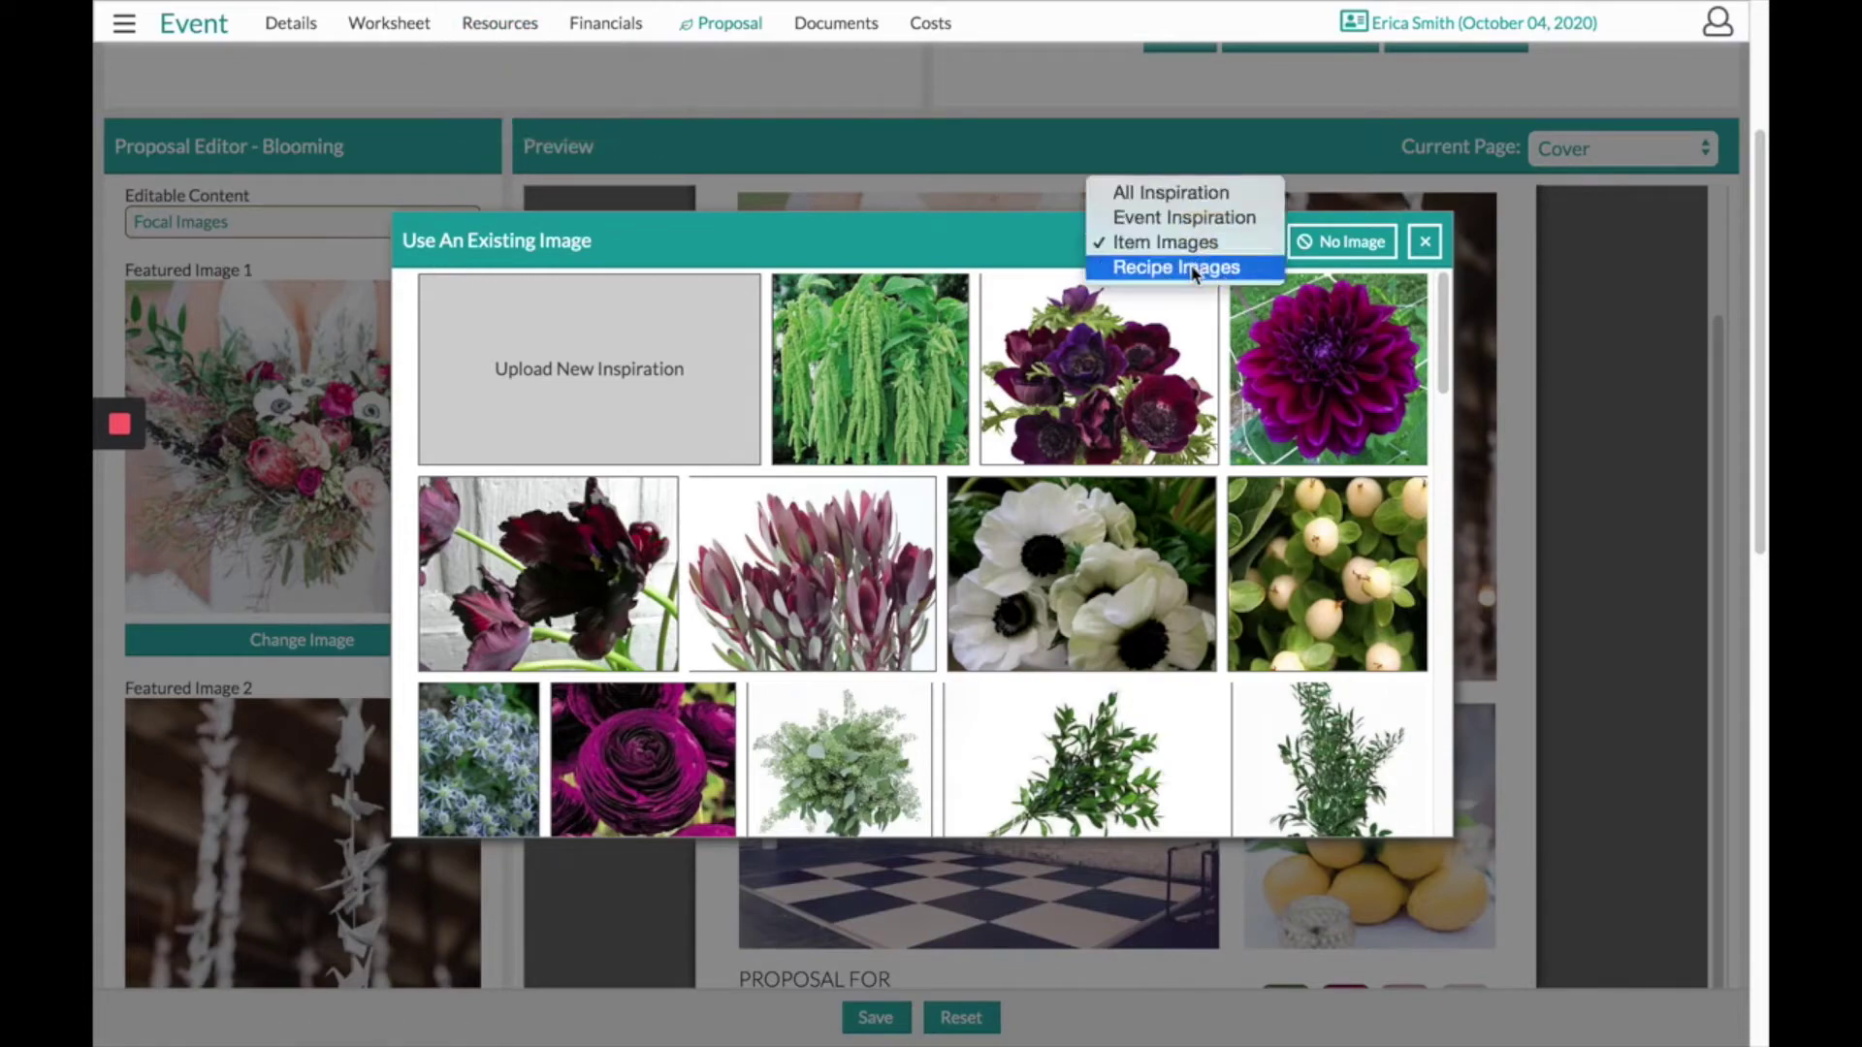
pyautogui.click(1190, 267)
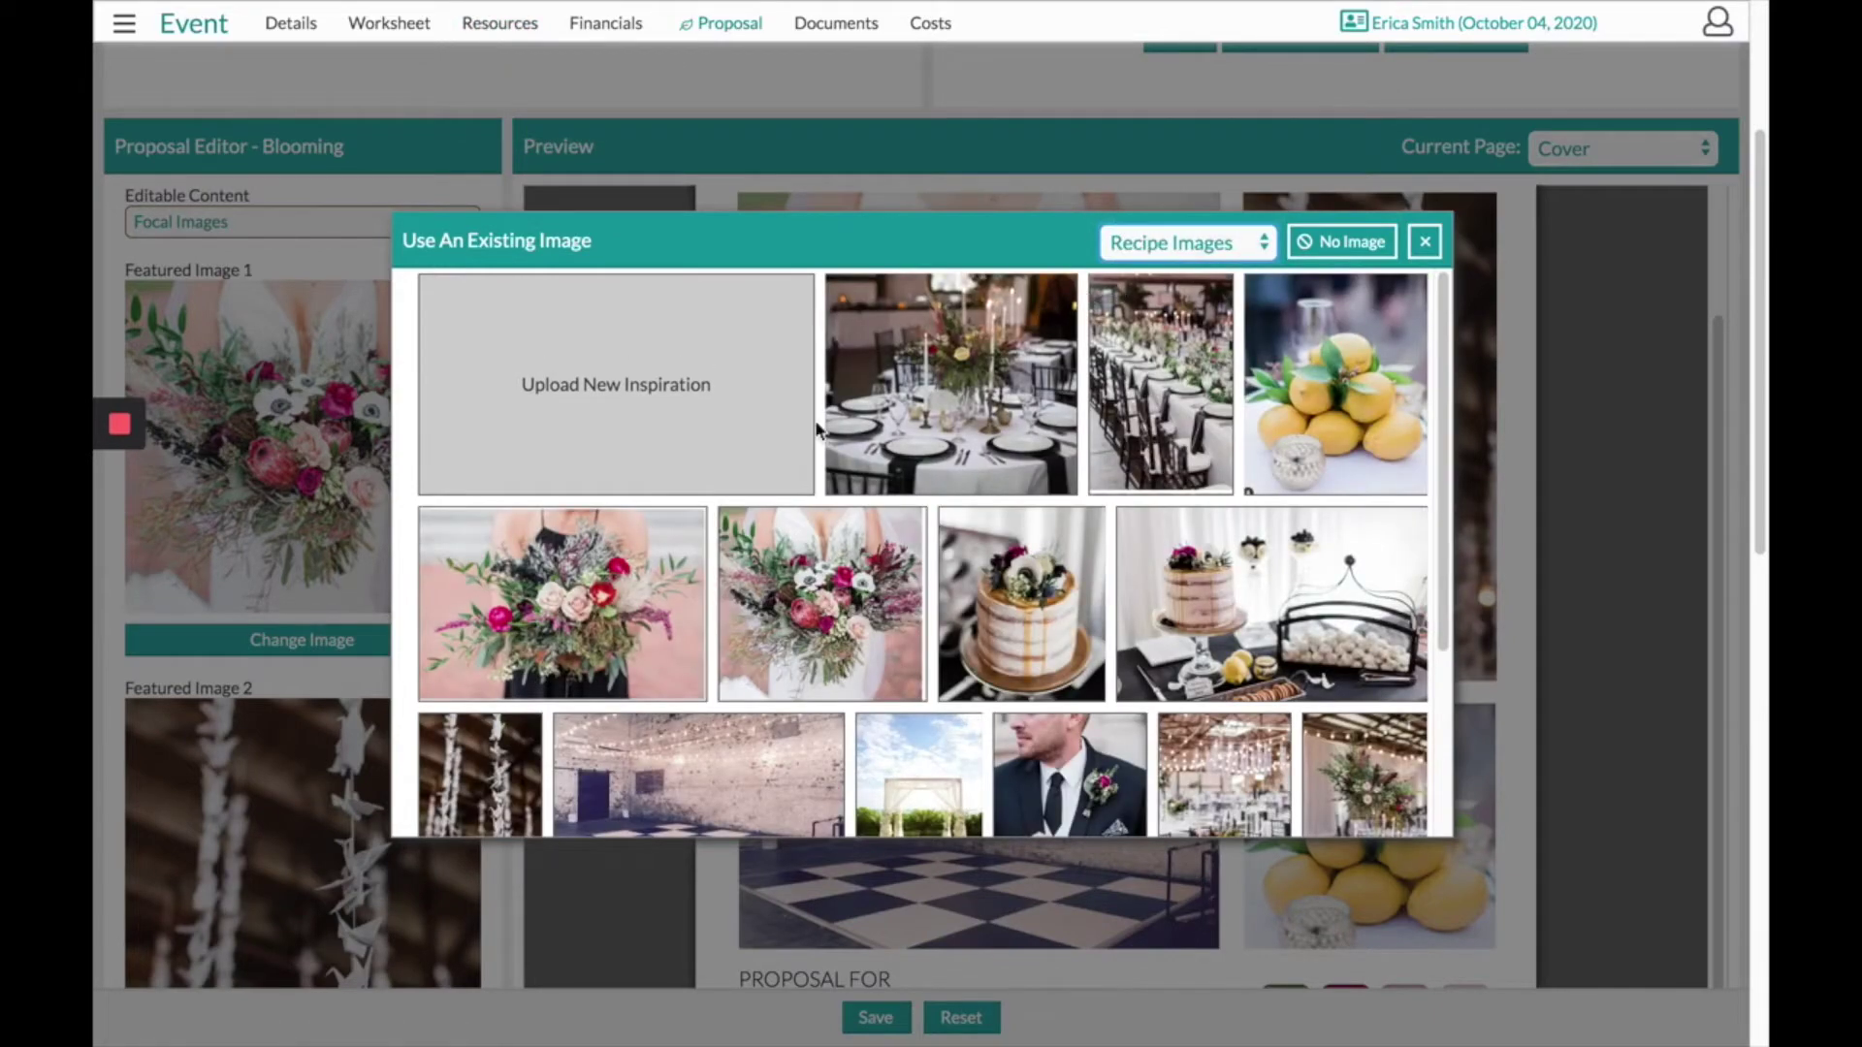
pyautogui.scroll(-3, 1024, 771)
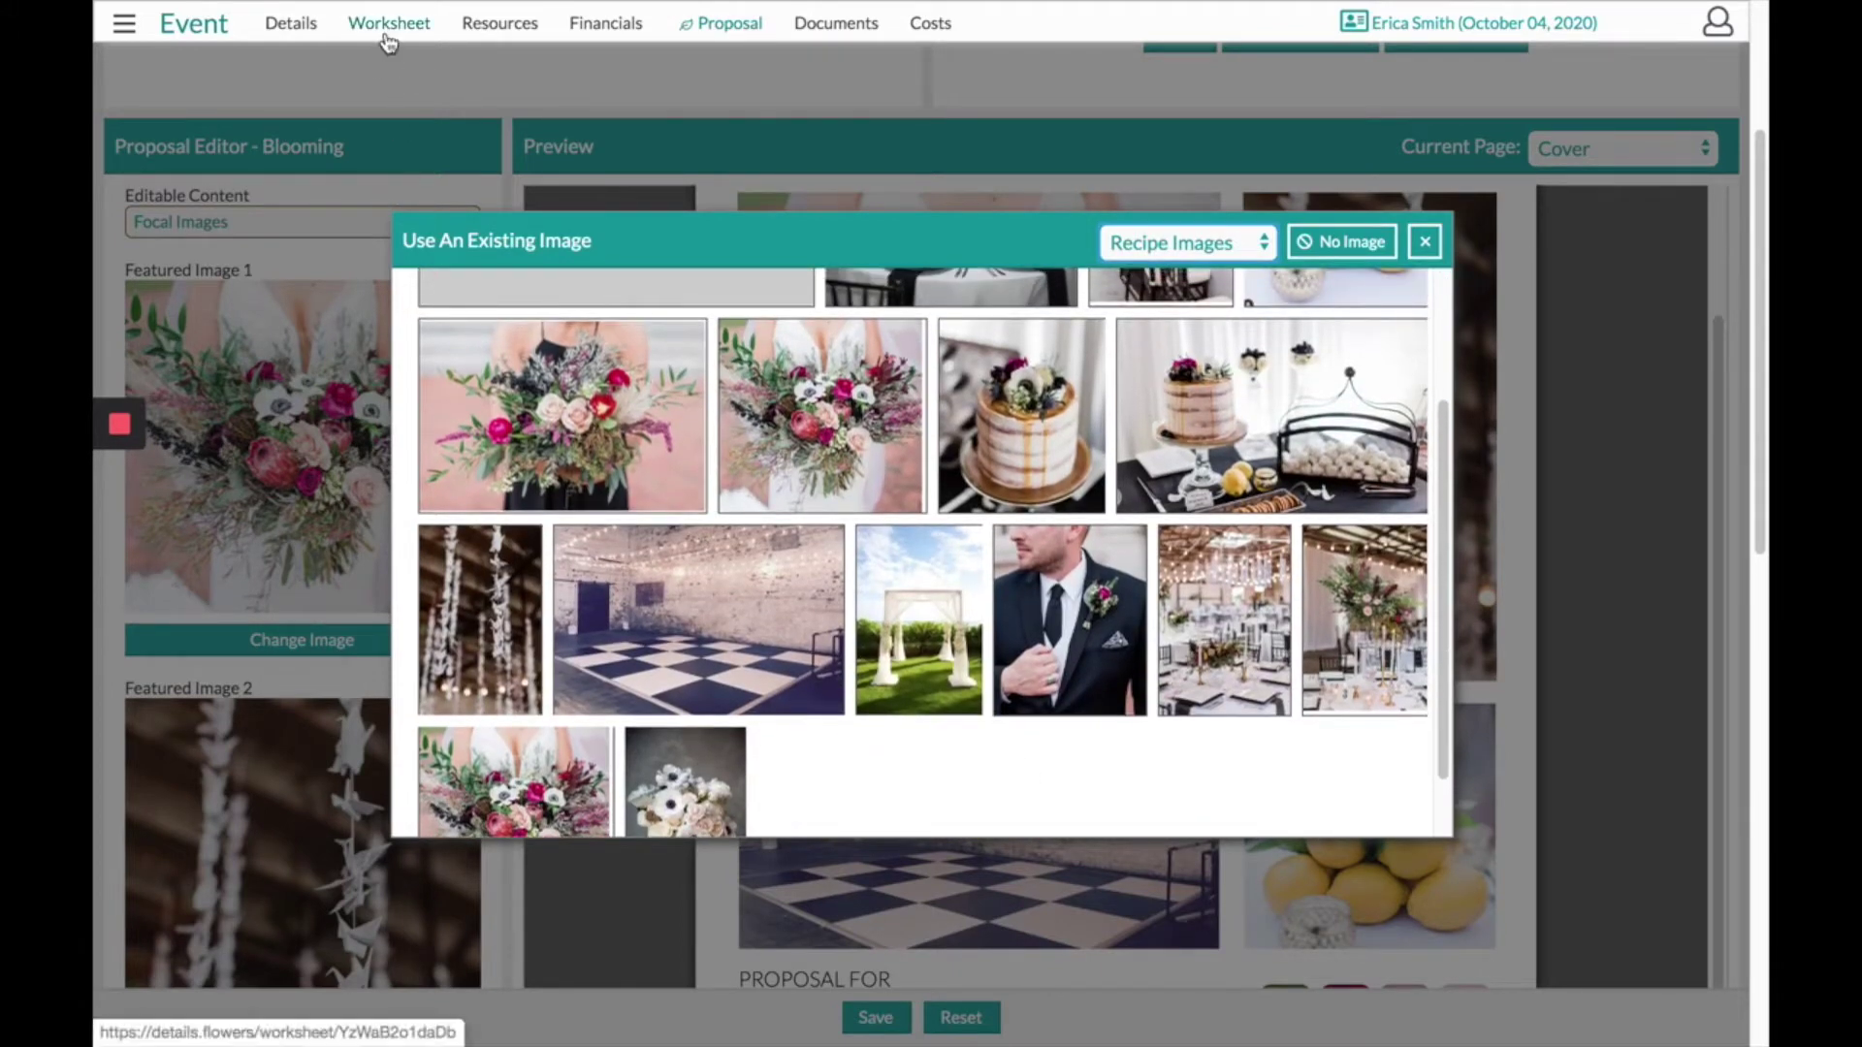
pyautogui.click(506, 29)
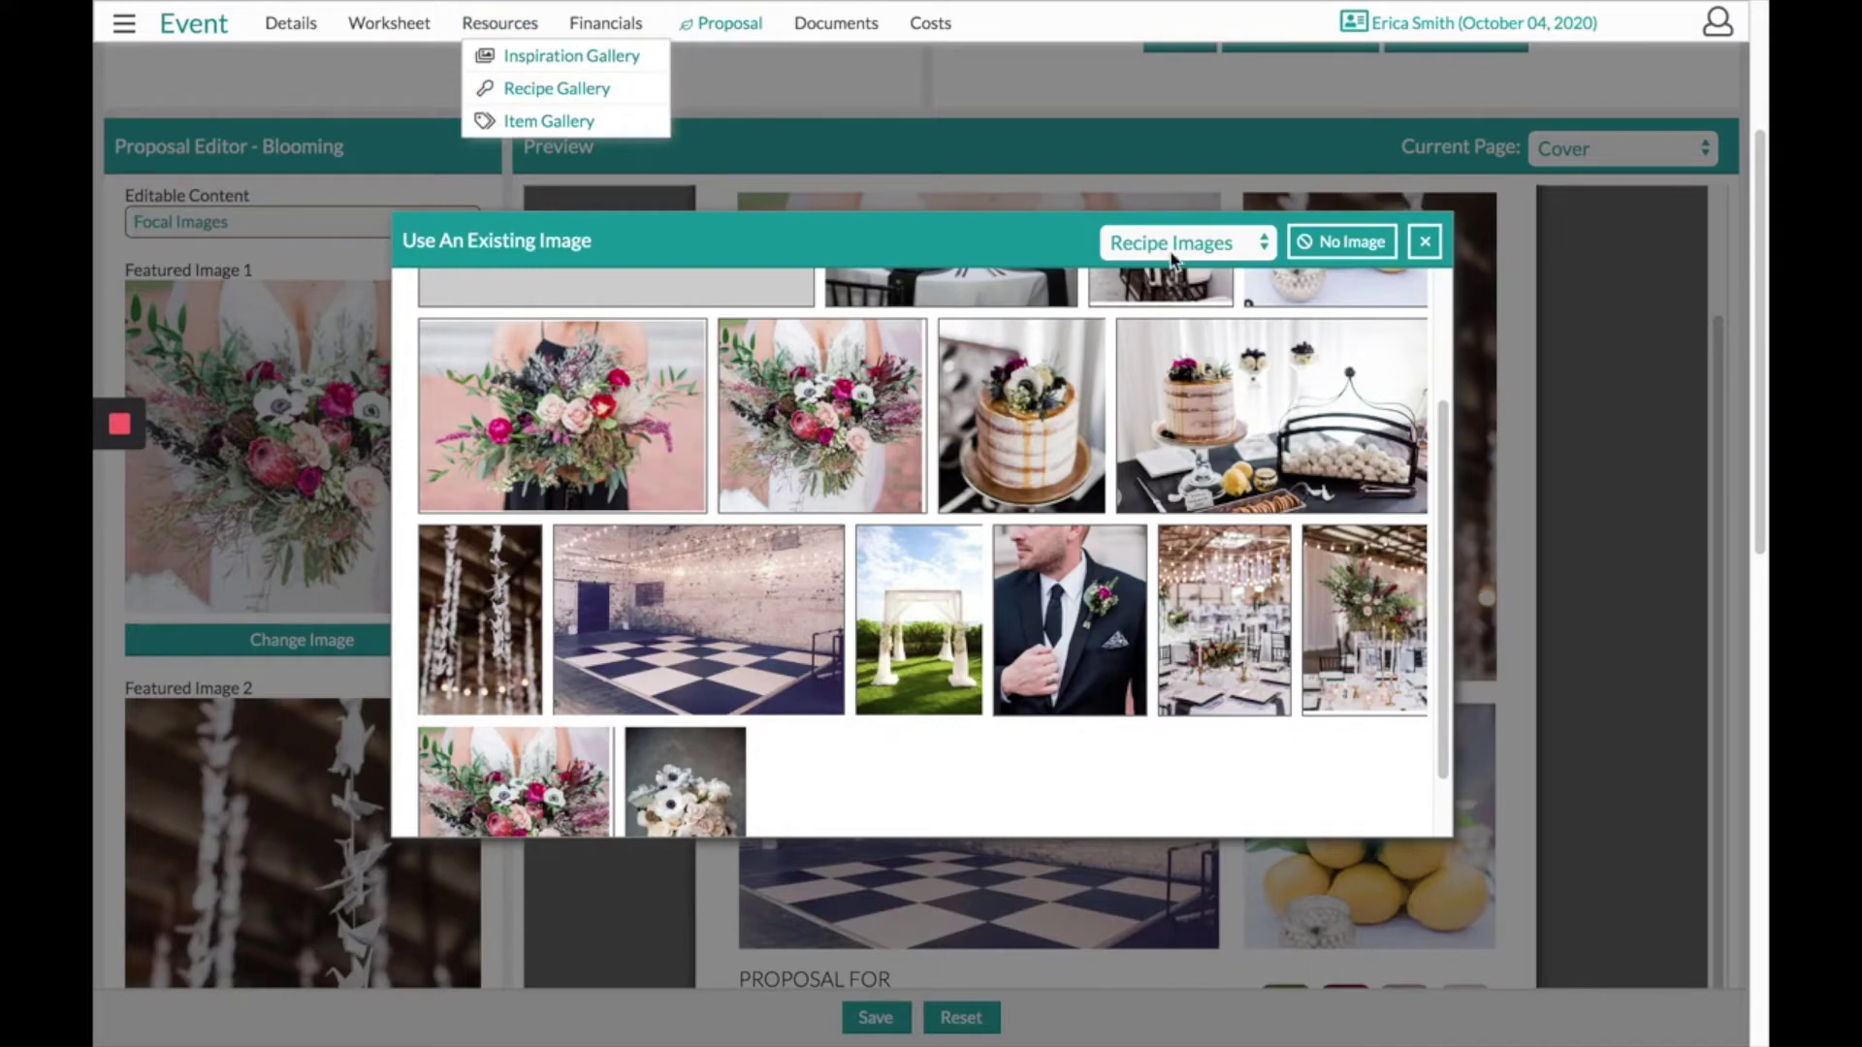
pyautogui.click(1183, 425)
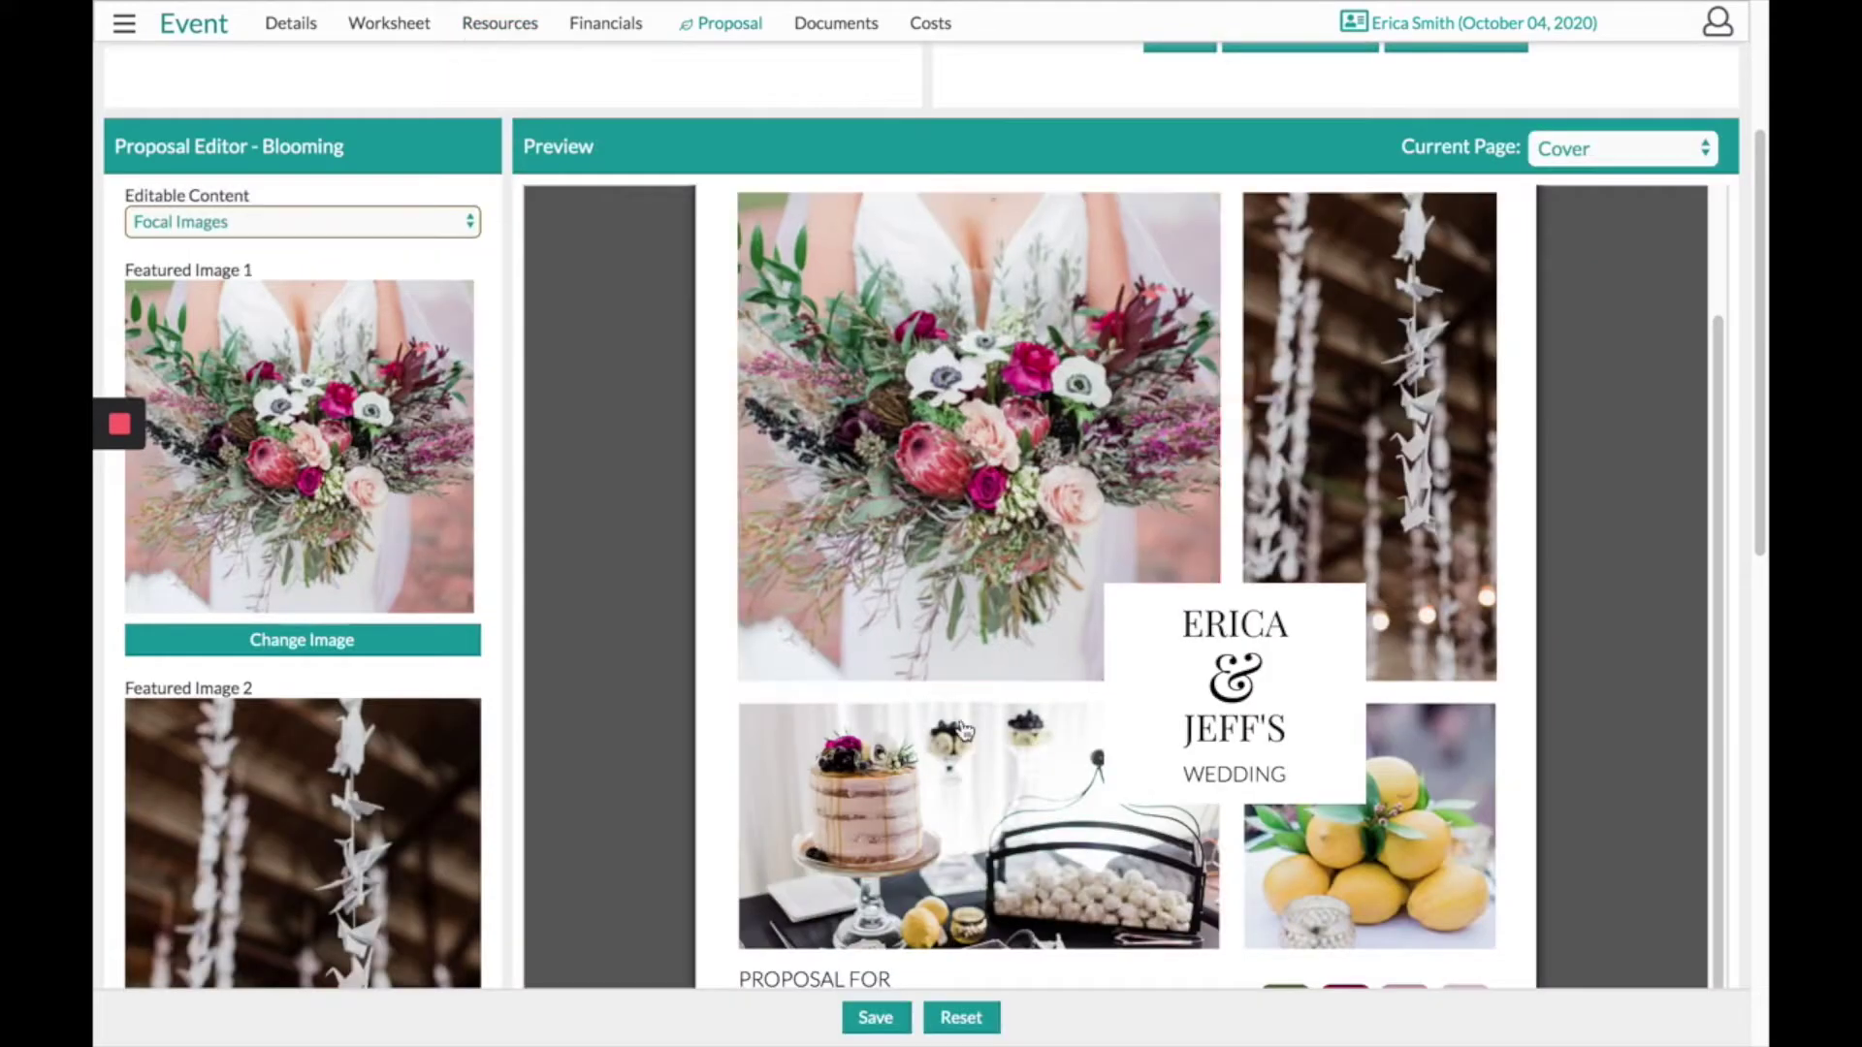
# Set the cover's Featured Name 1 to 'Erica' and save the cover edits.
pyautogui.scroll(-3, 982, 832)
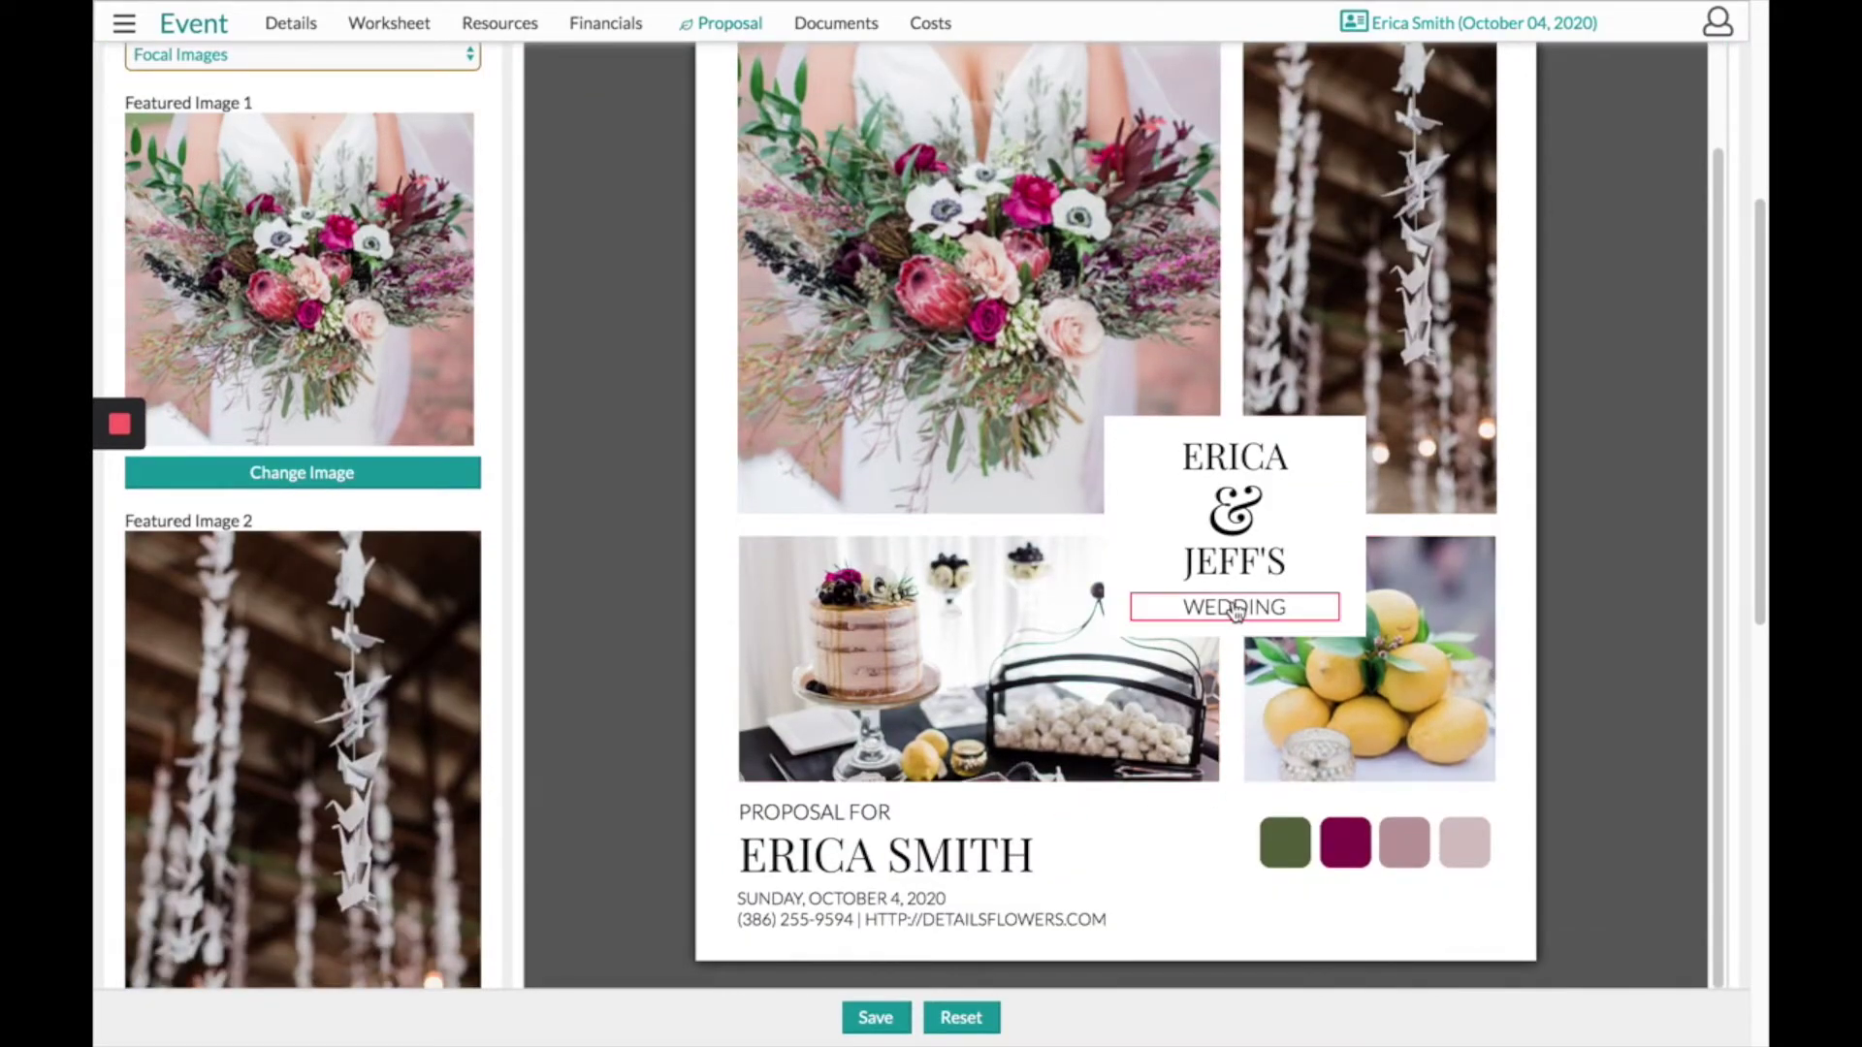
pyautogui.click(1233, 464)
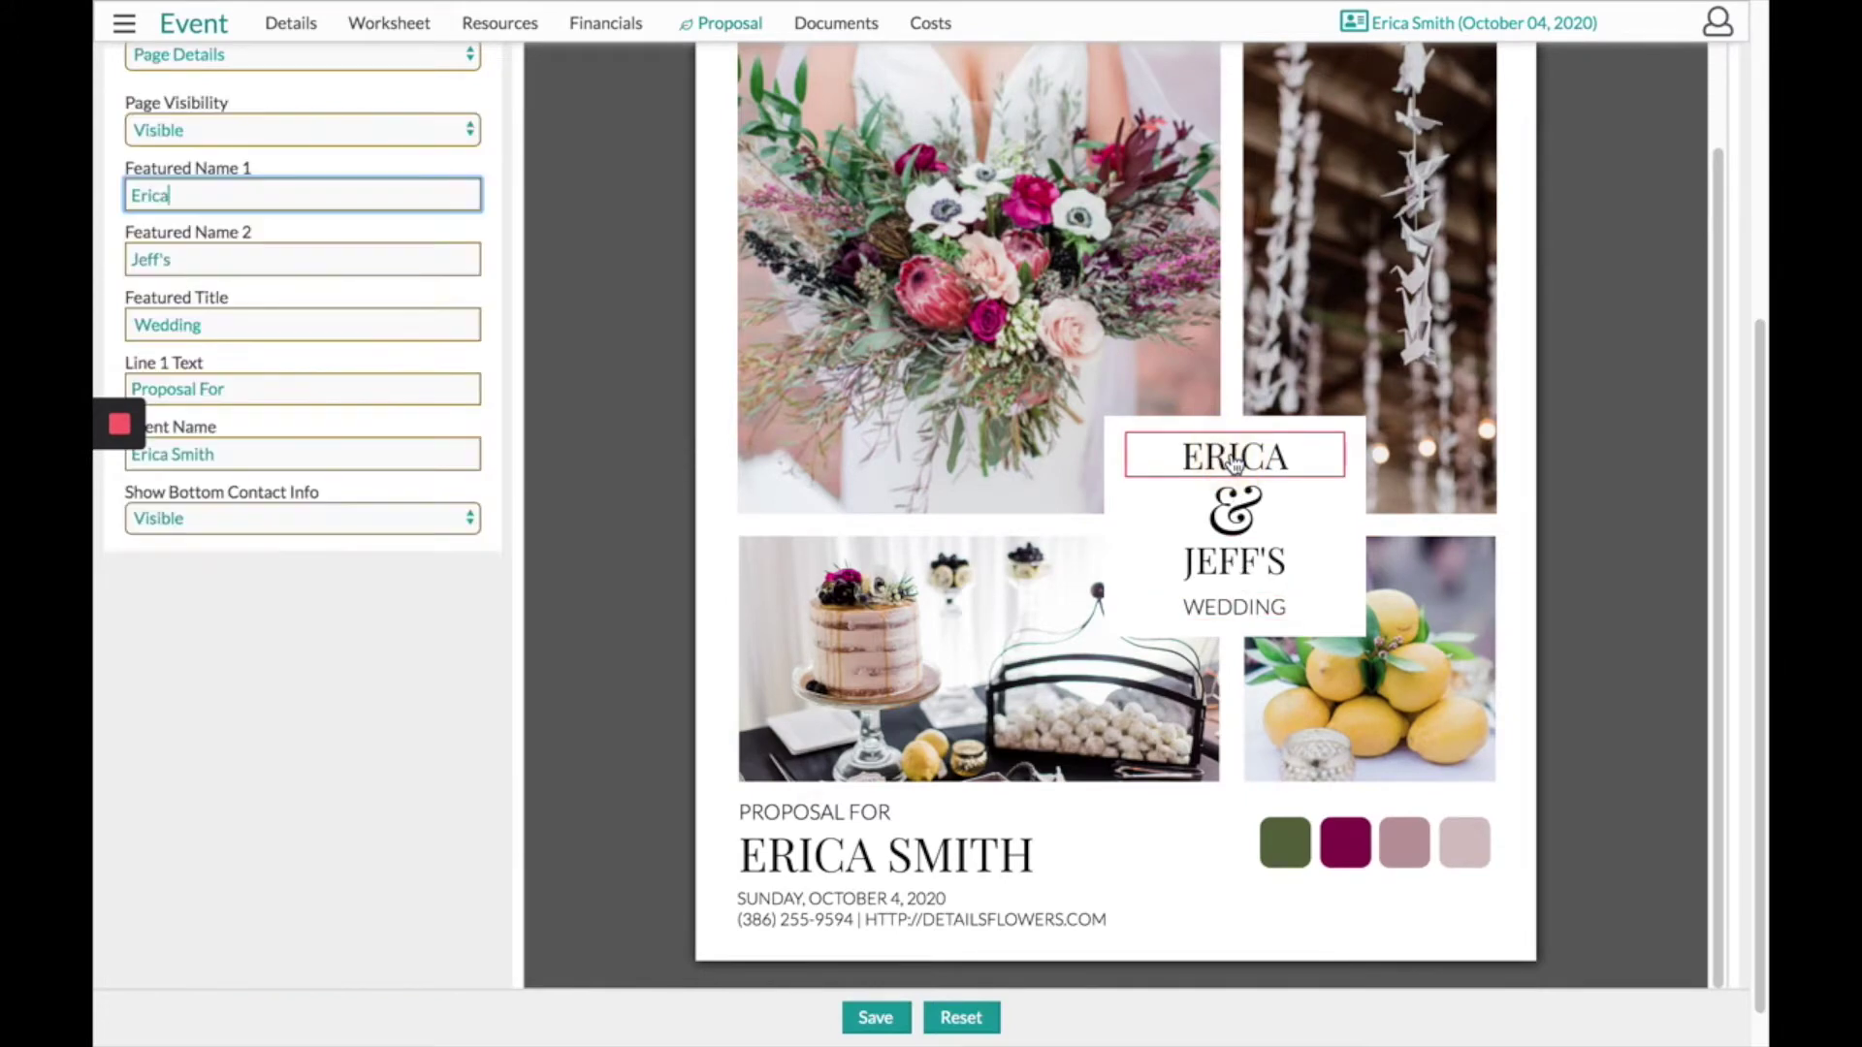
pyautogui.press('BackSpace')
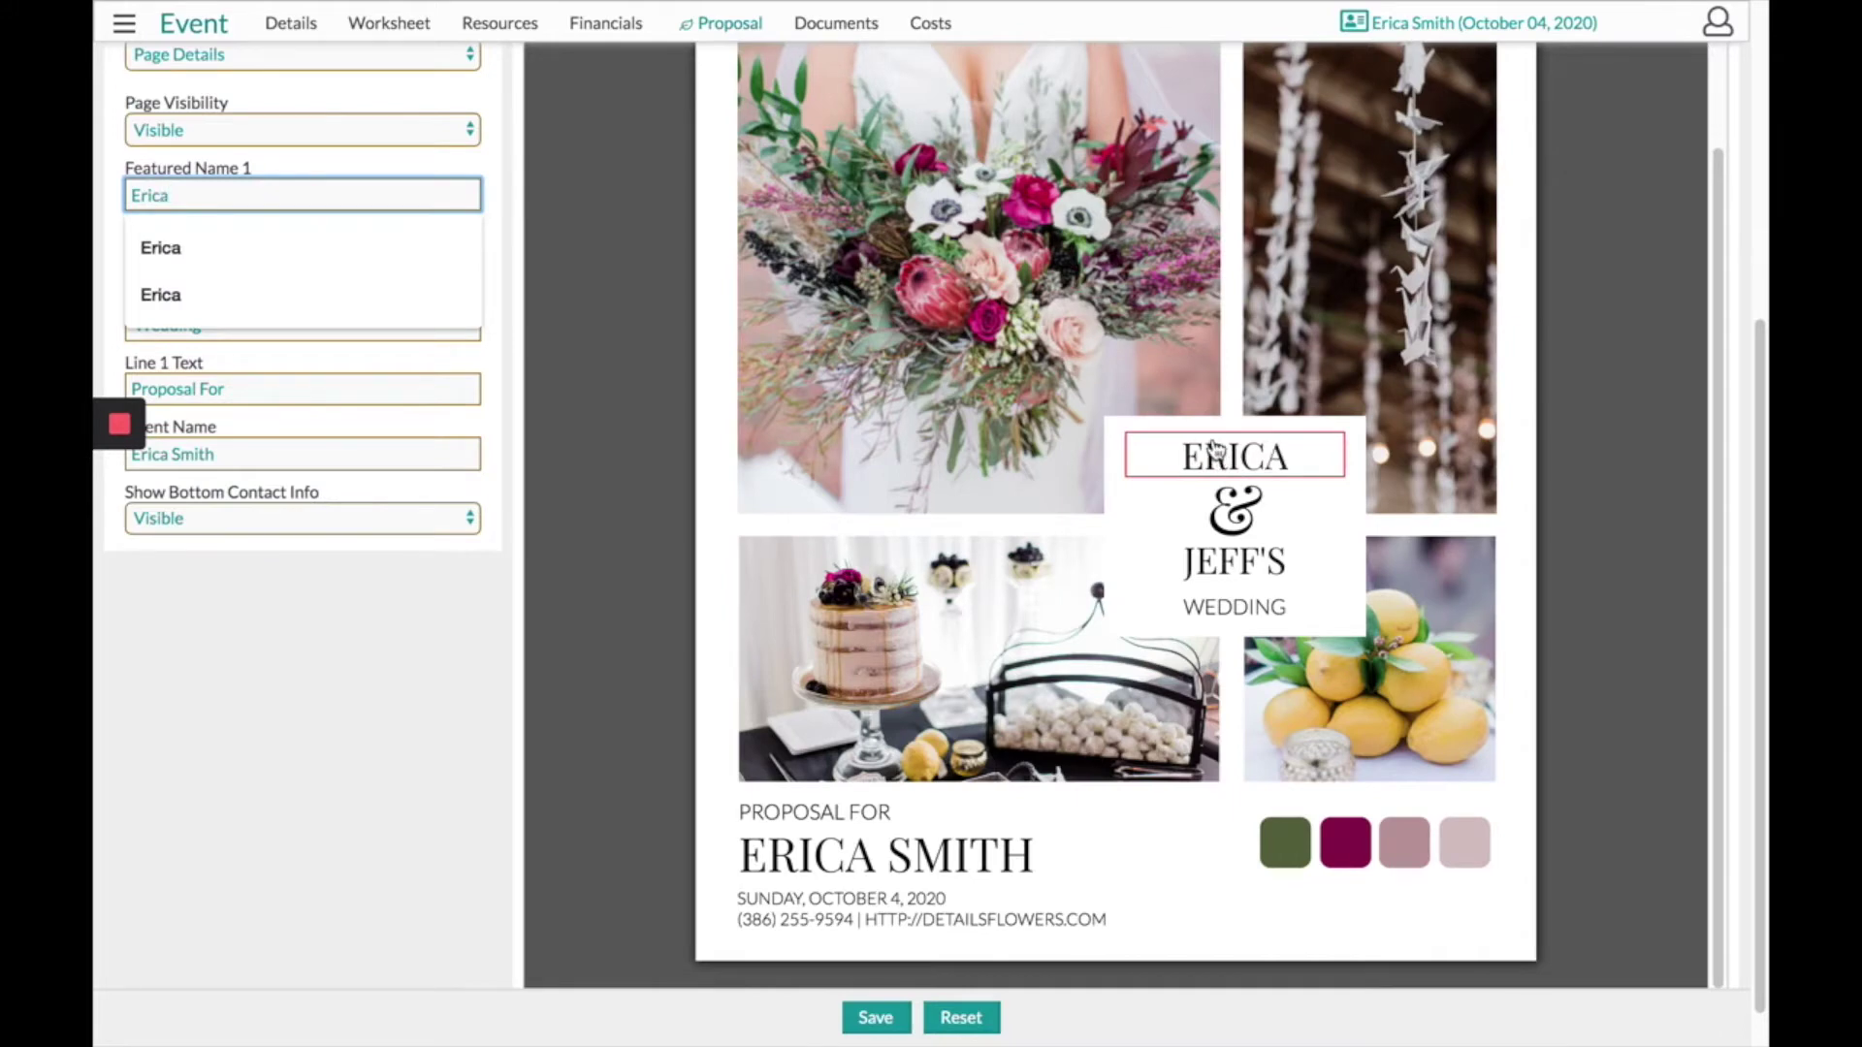
pyautogui.click(883, 1017)
pyautogui.scroll(5, 1515, 452)
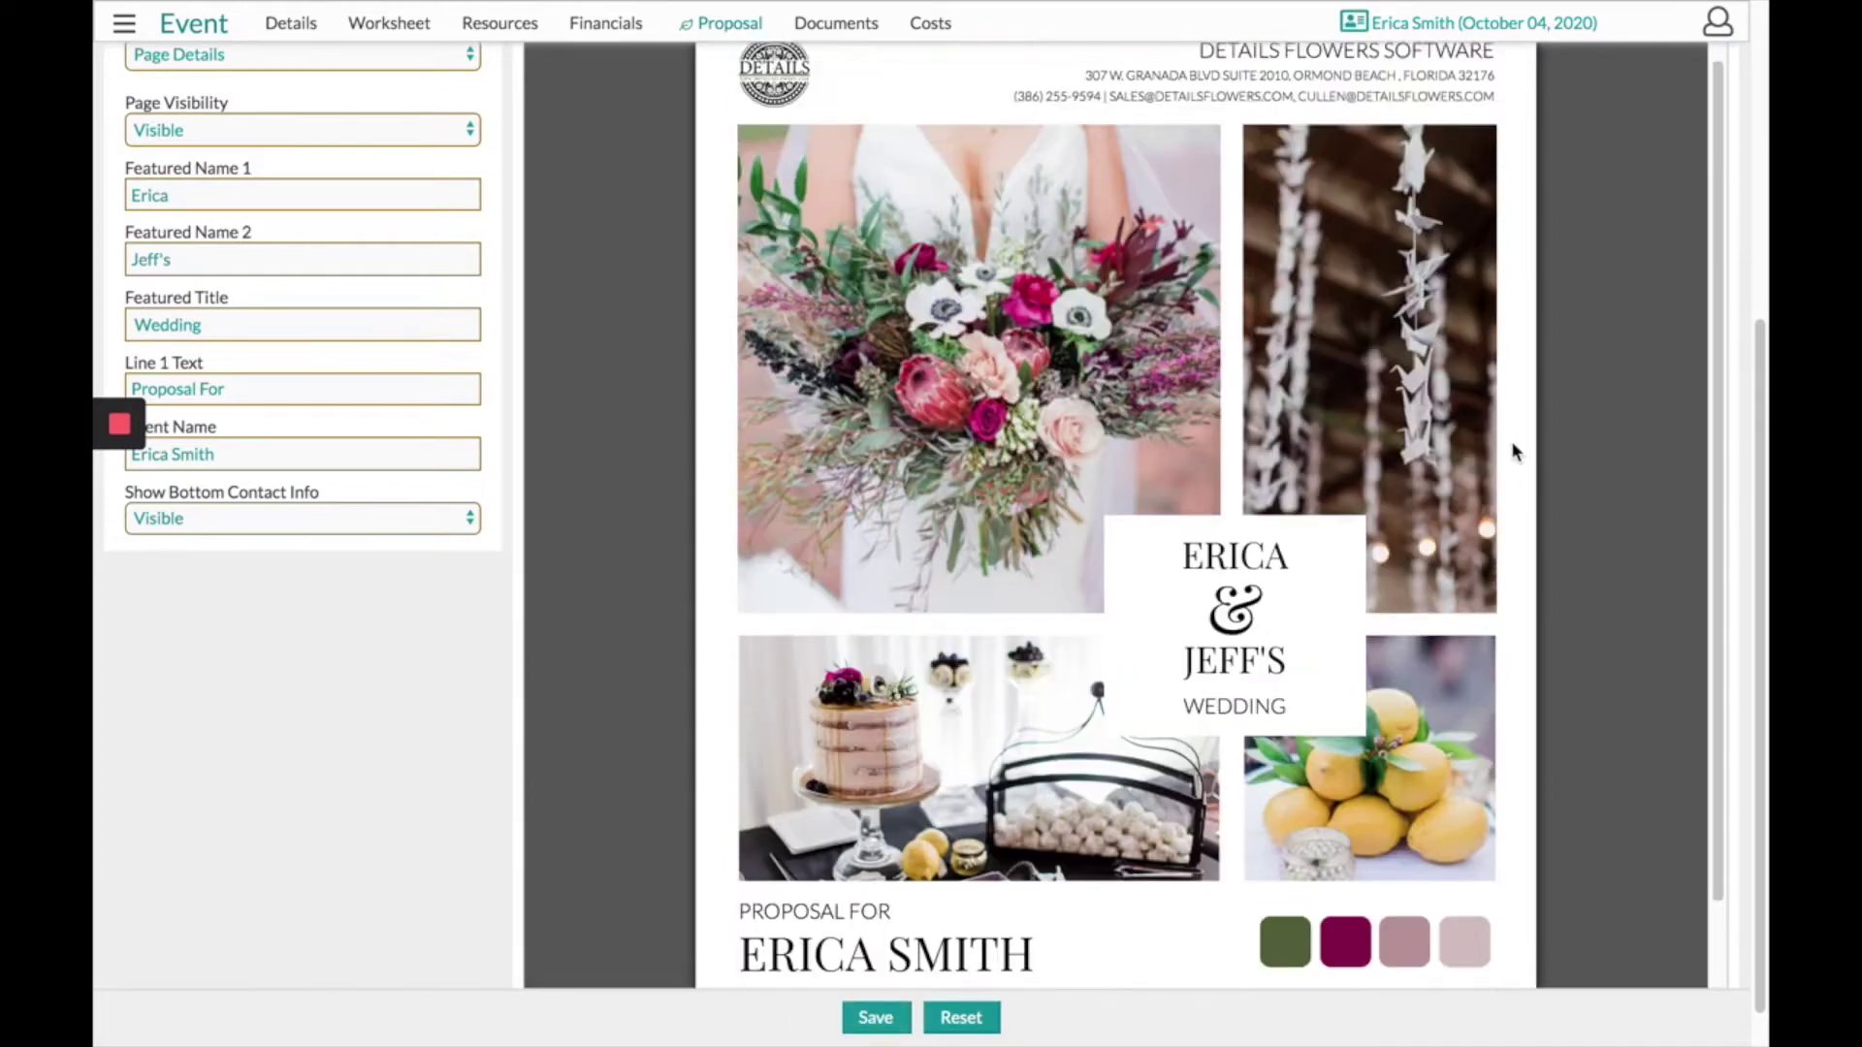
pyautogui.scroll(3, 1489, 301)
pyautogui.scroll(2, 1489, 301)
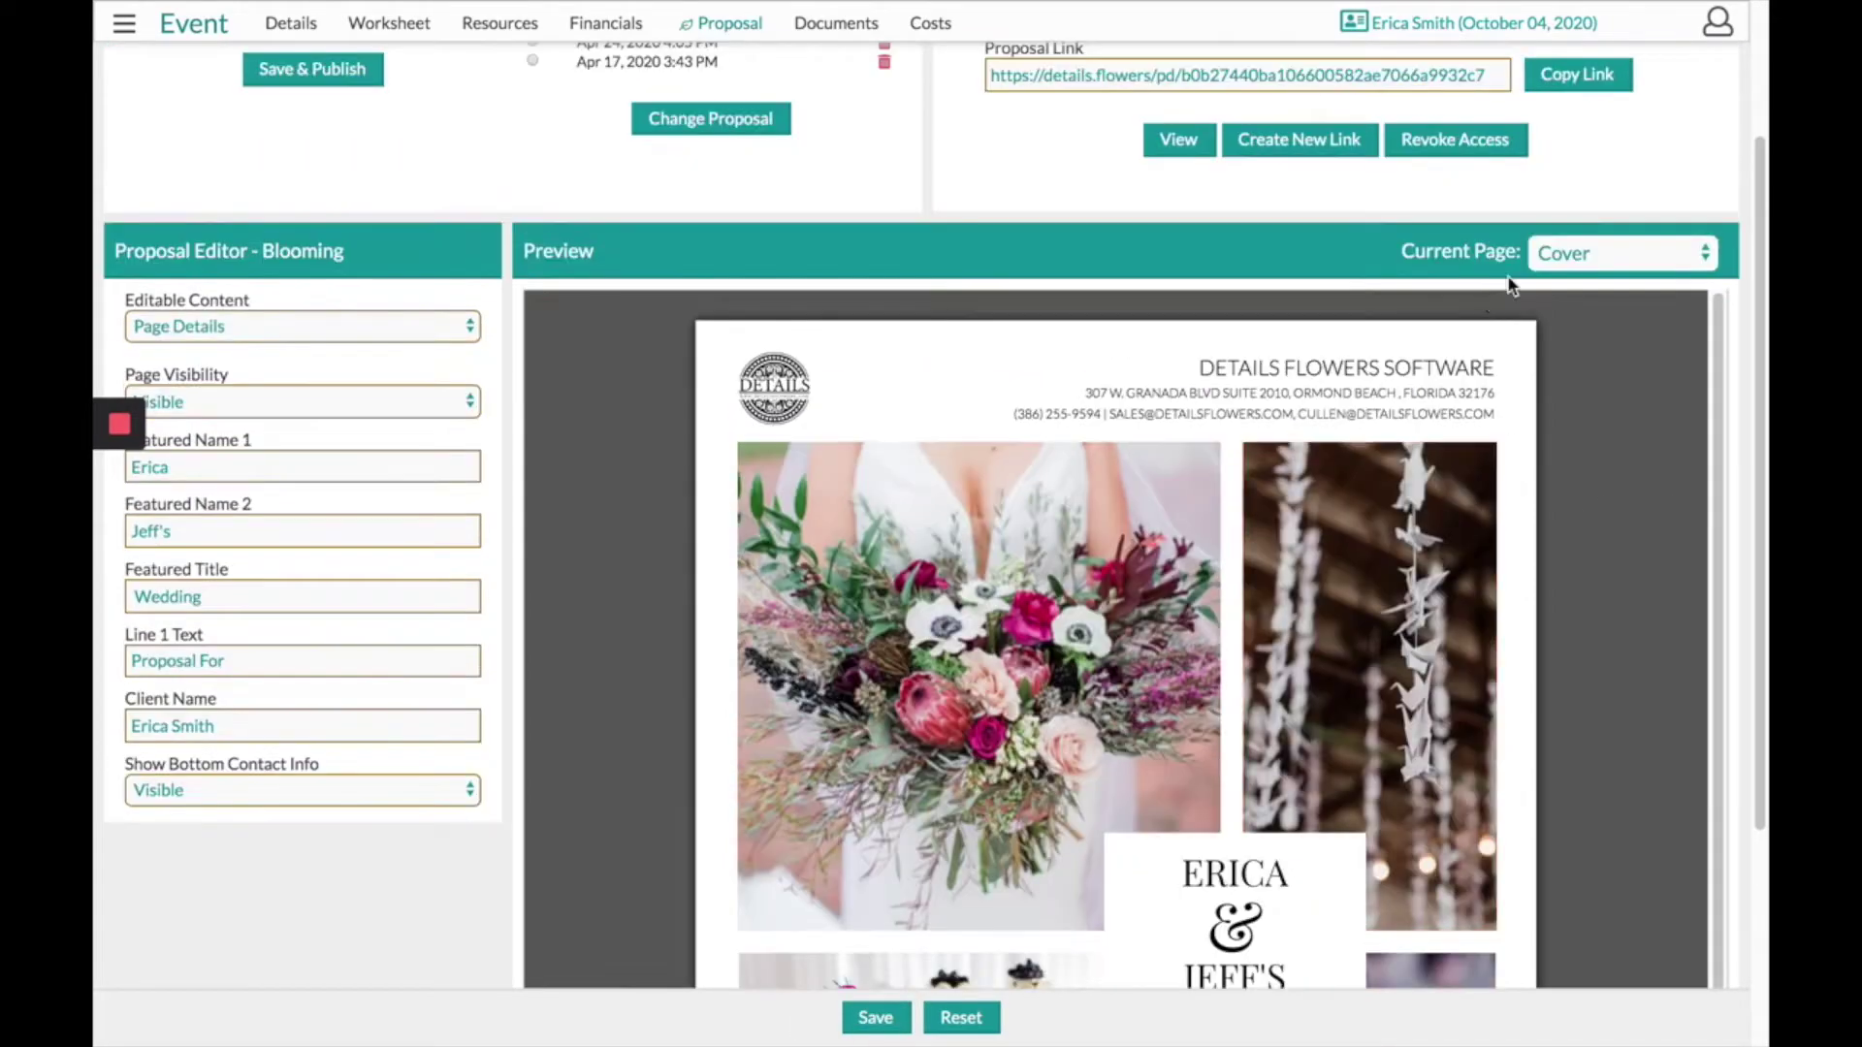
pyautogui.click(1542, 252)
# On the Concept page, replace the lemon floral image with the amaranthus image from Item Images.
pyautogui.click(1530, 281)
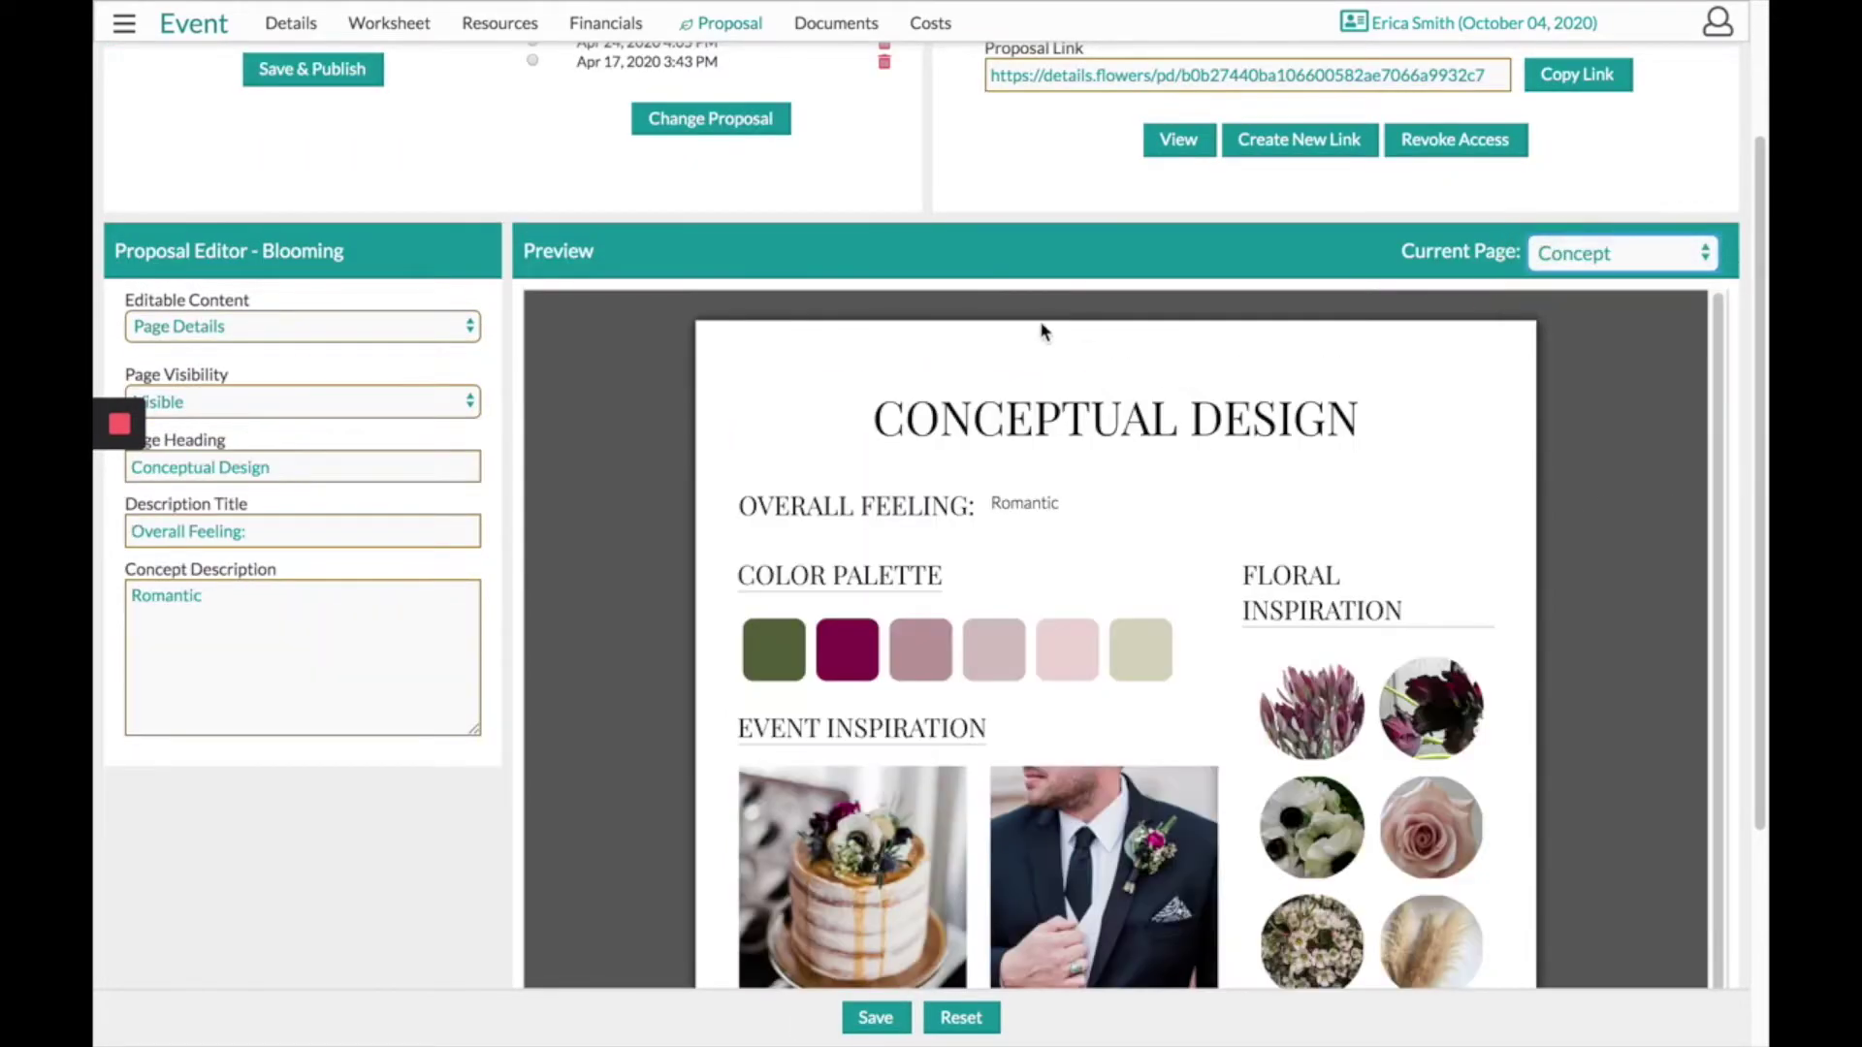
pyautogui.scroll(-2, 1044, 332)
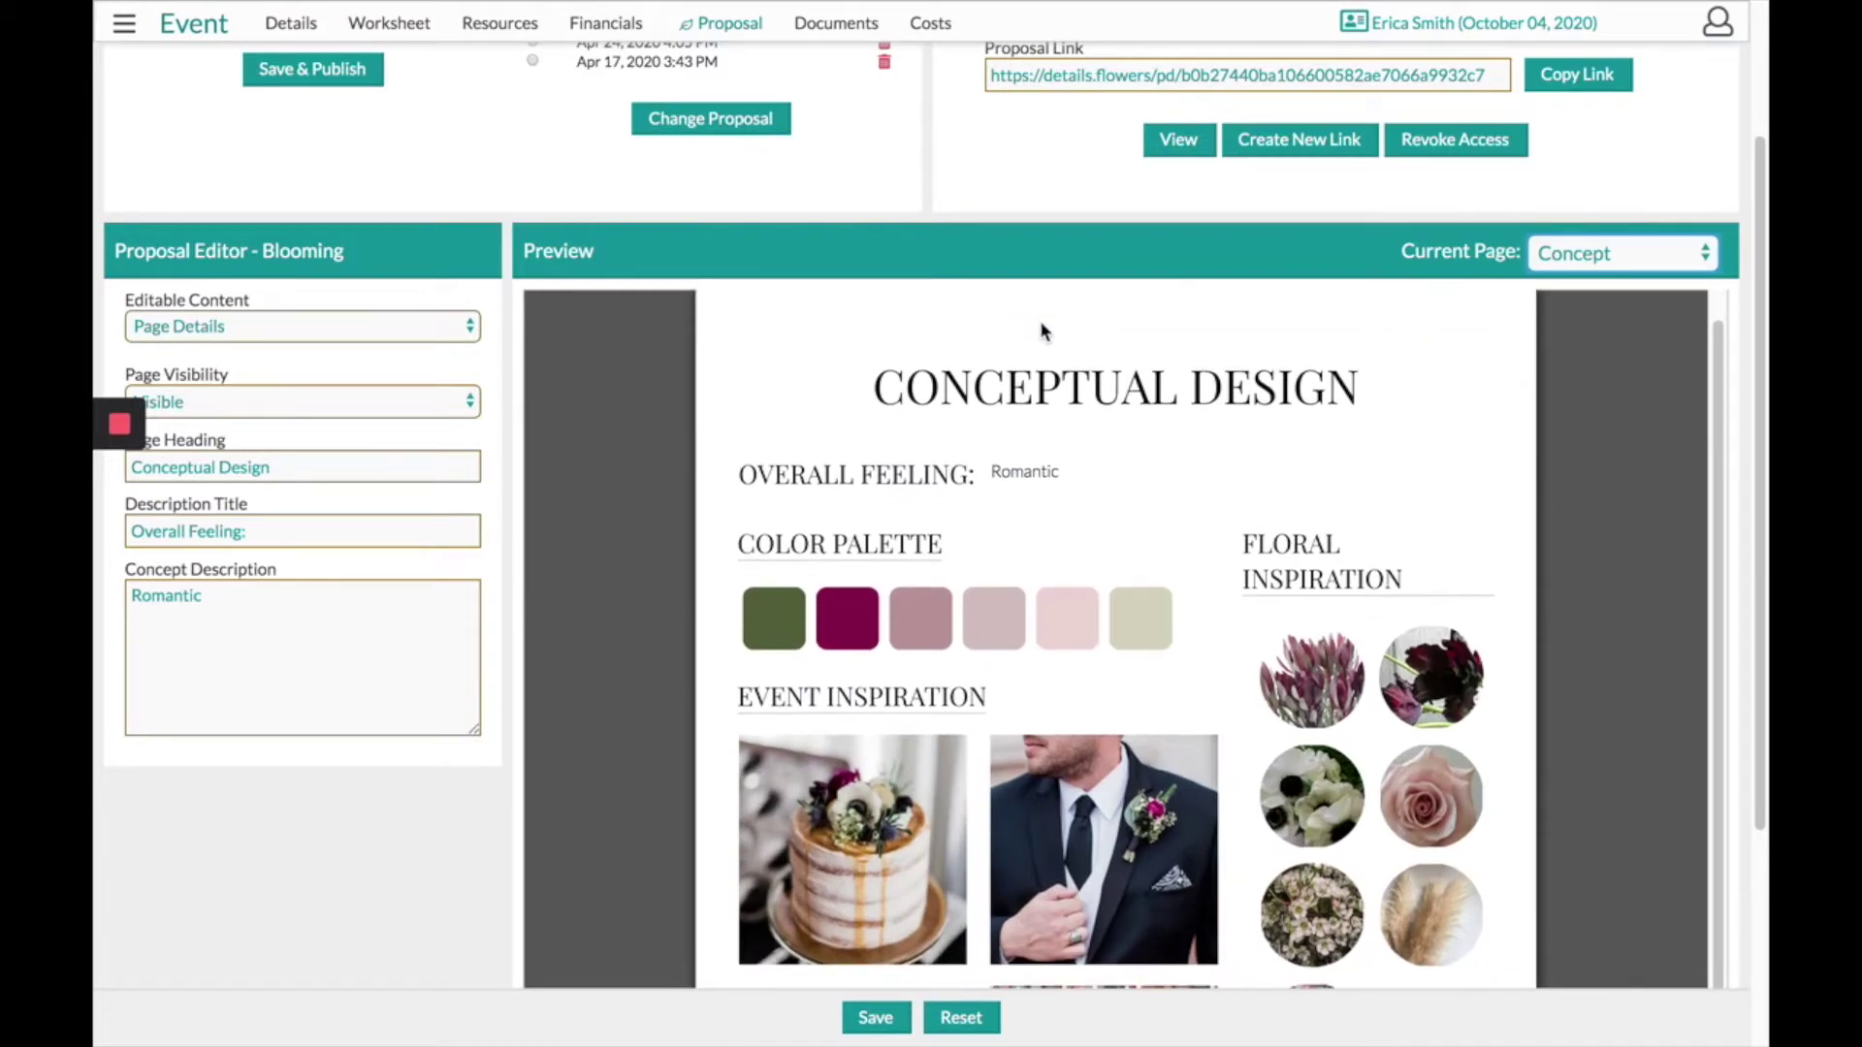
pyautogui.scroll(-4, 1036, 291)
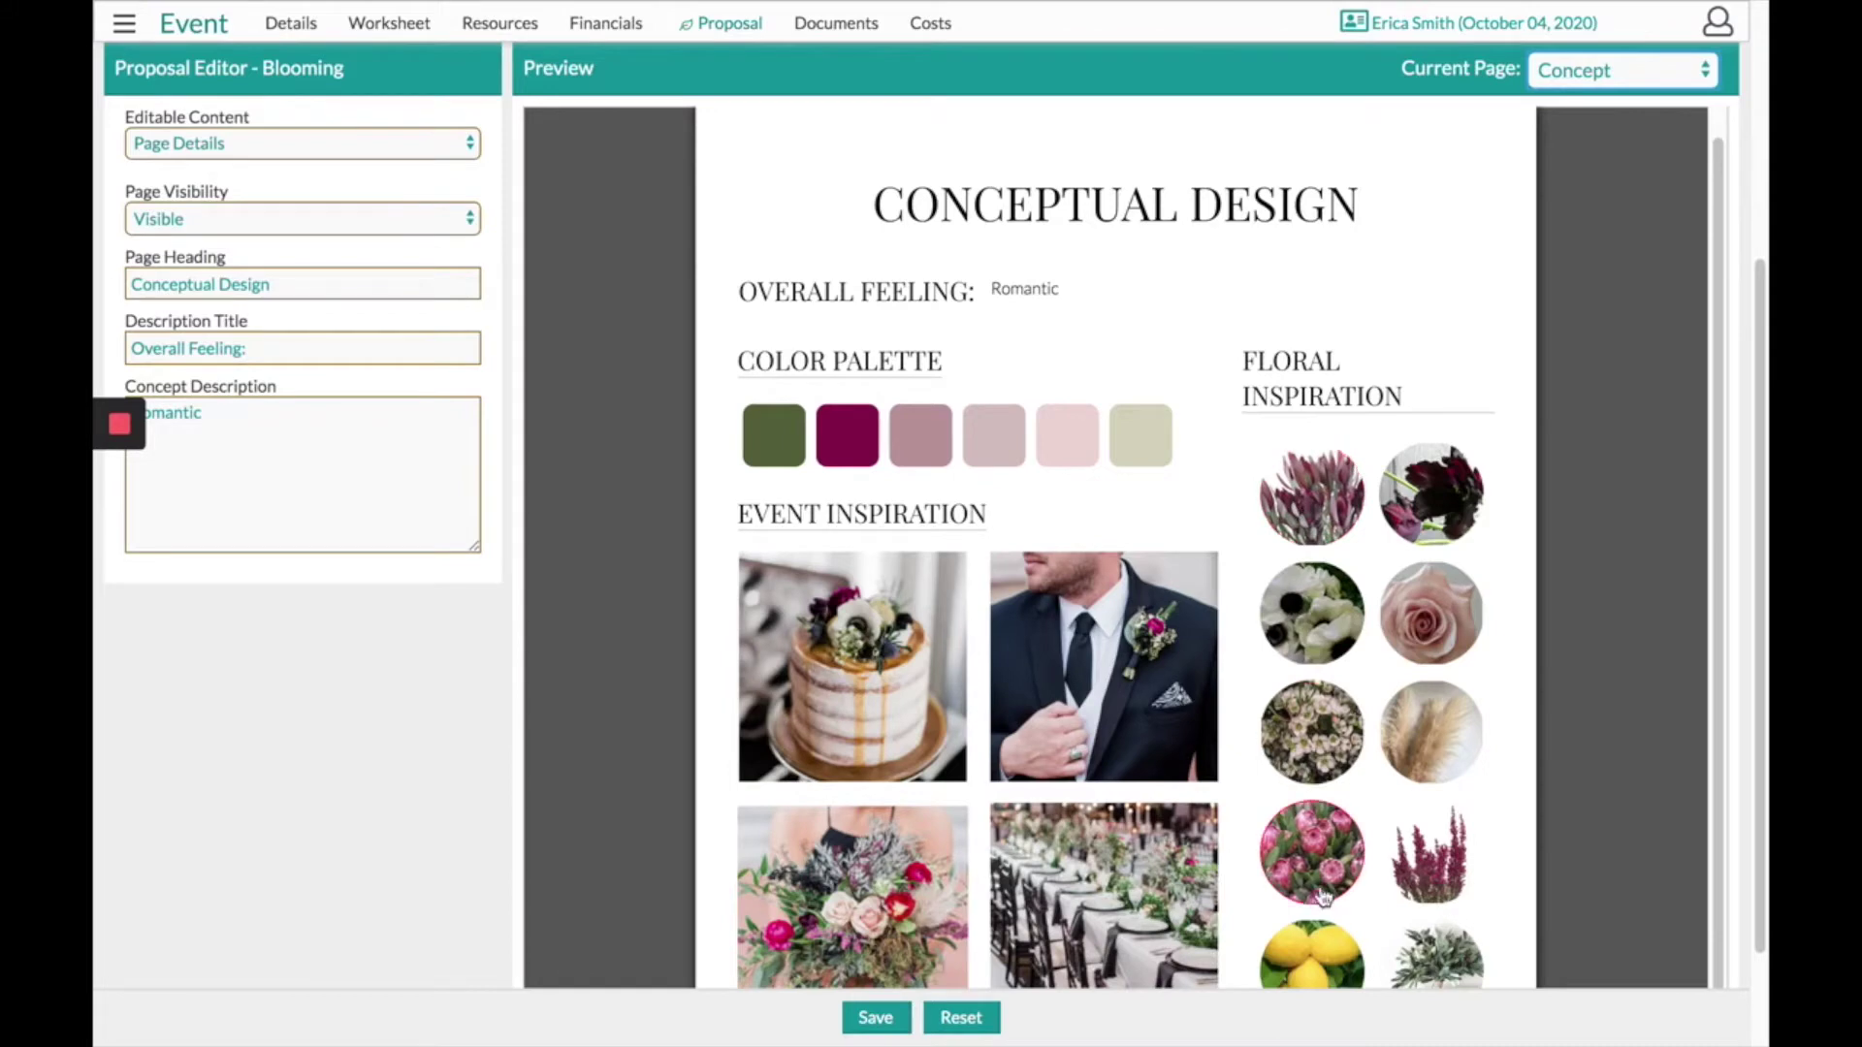
pyautogui.click(1321, 958)
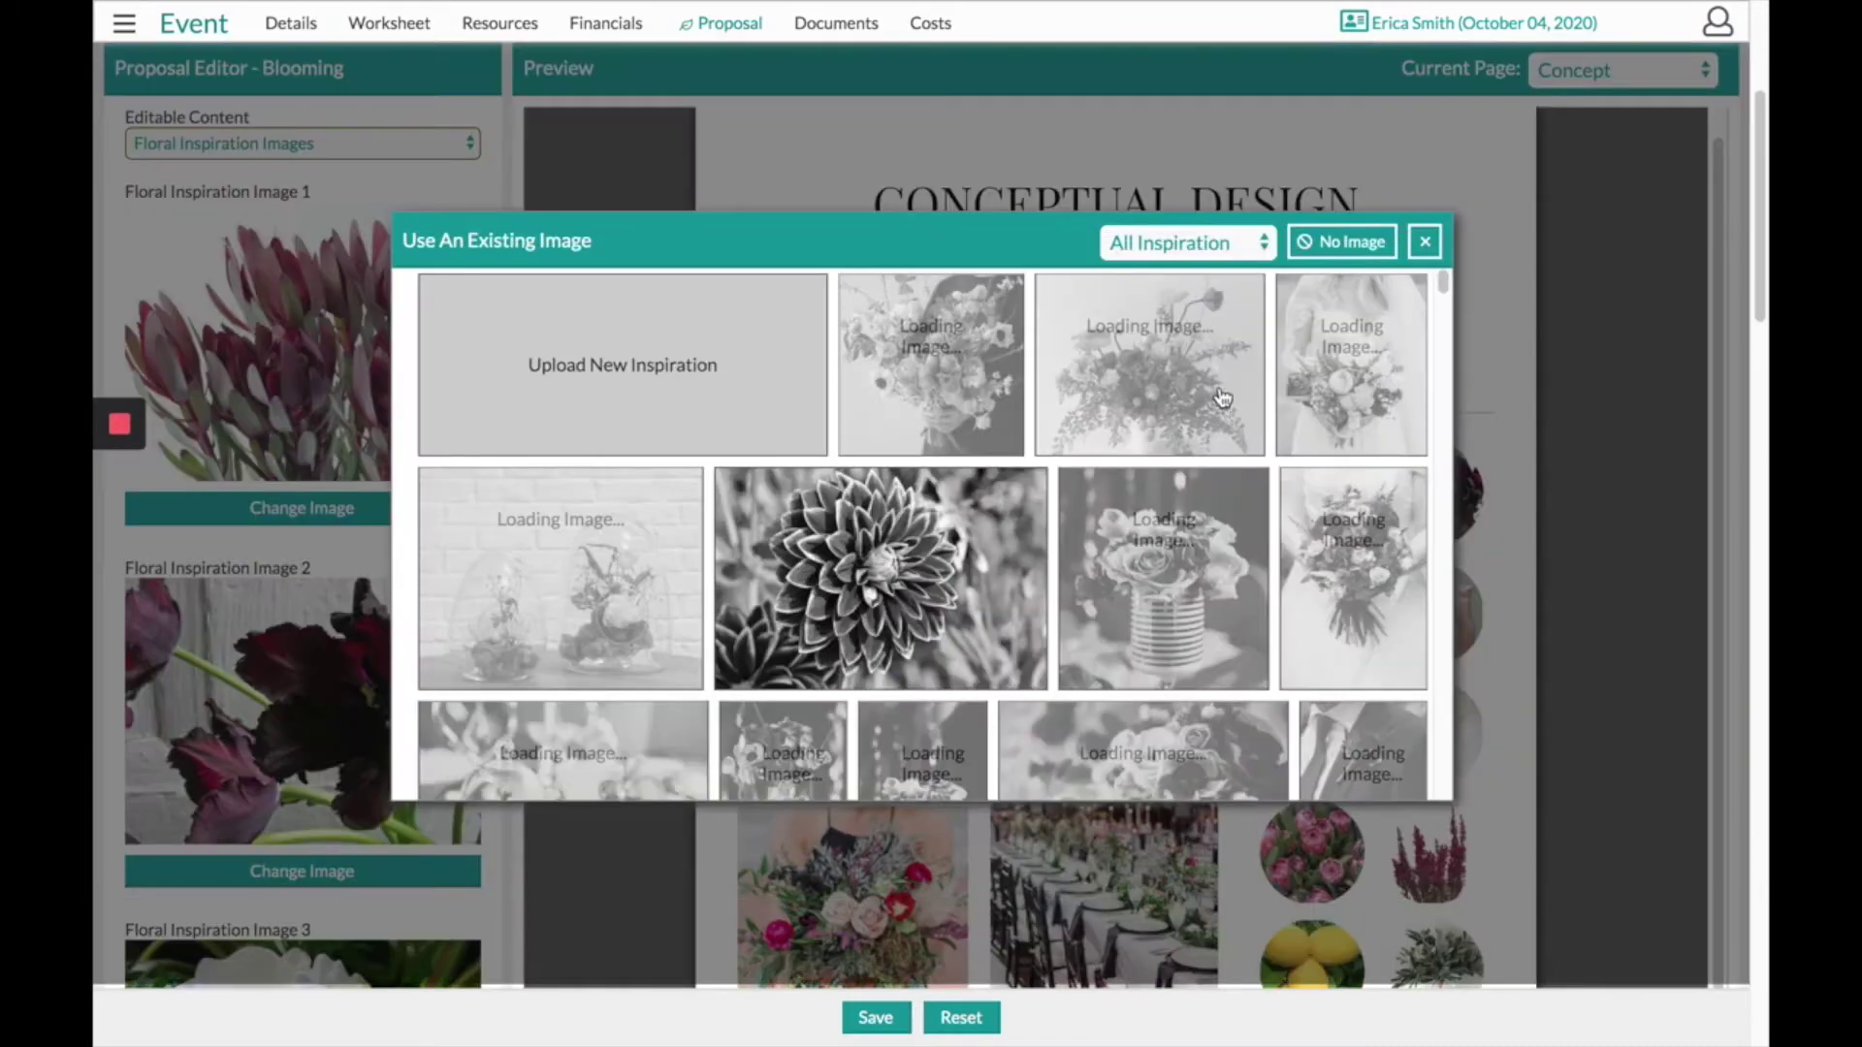
pyautogui.click(1162, 241)
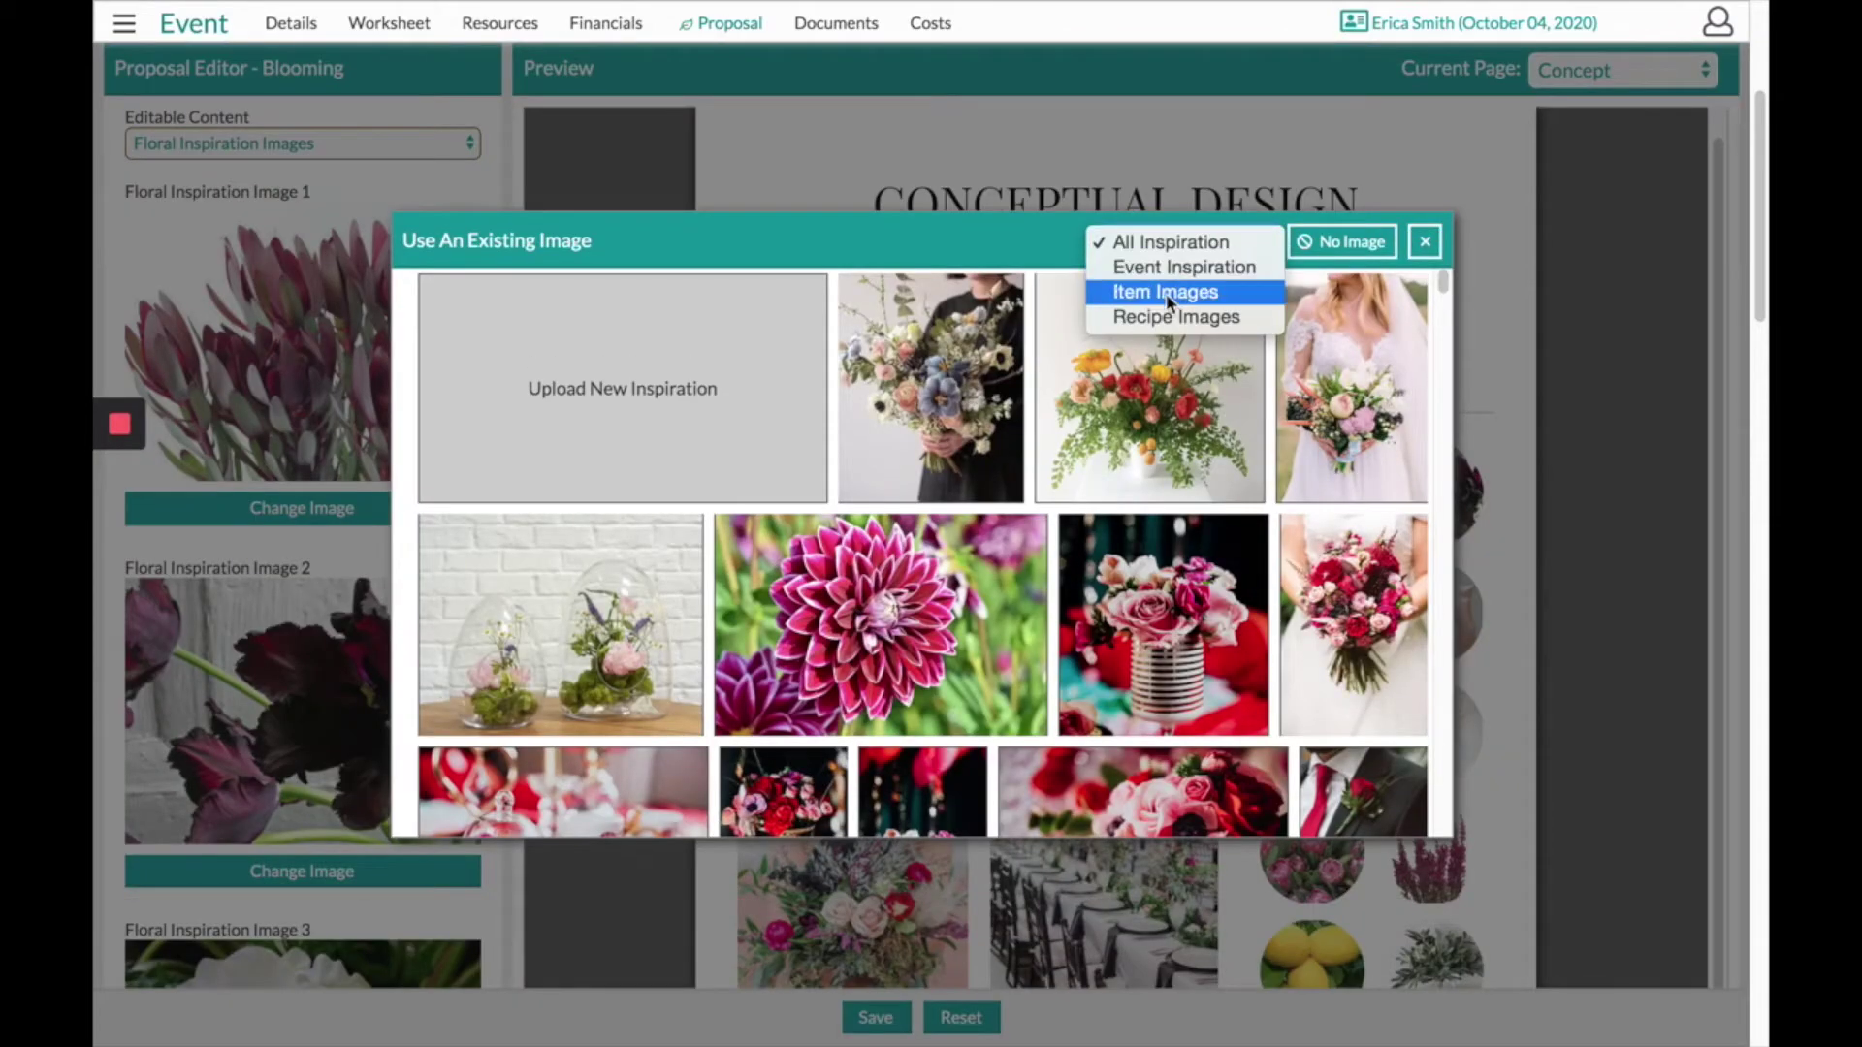
pyautogui.click(1165, 292)
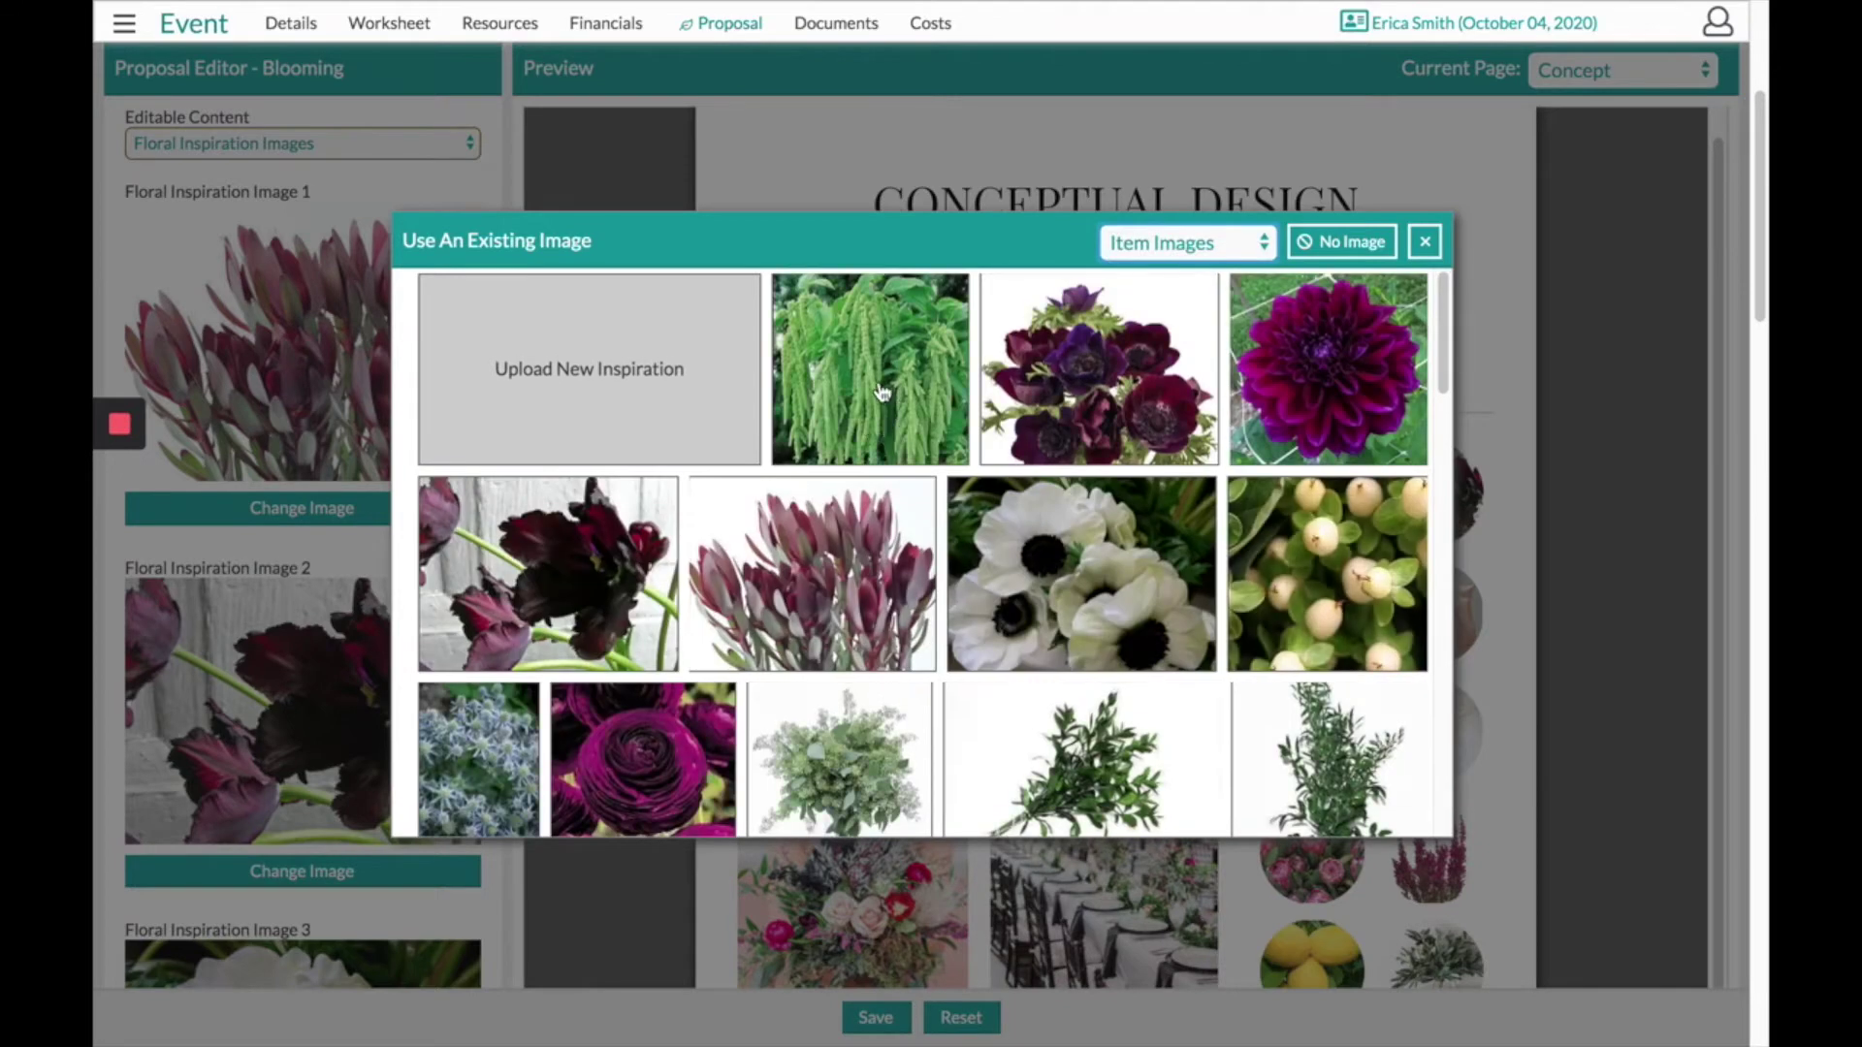
pyautogui.click(878, 403)
# Clear the greenery and amaranthus floral inspiration circles using No Image.
pyautogui.scroll(-1, 1309, 579)
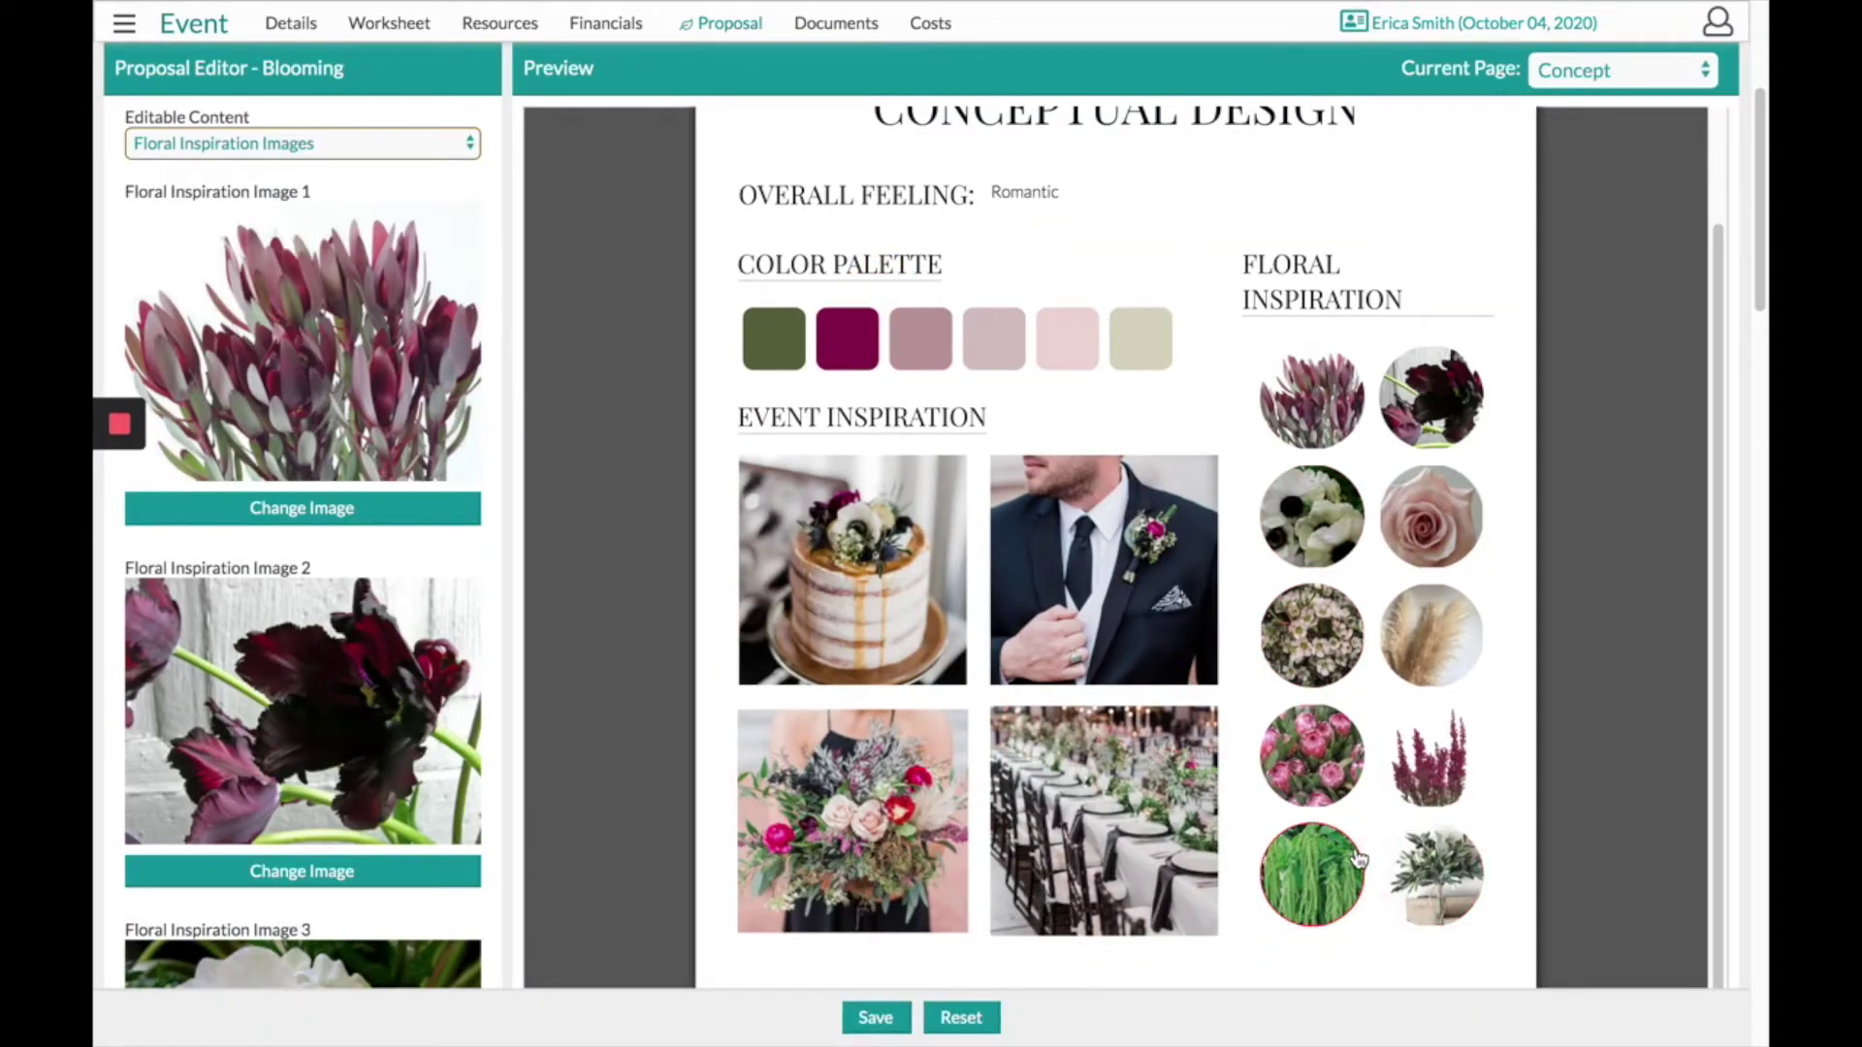
pyautogui.click(1437, 878)
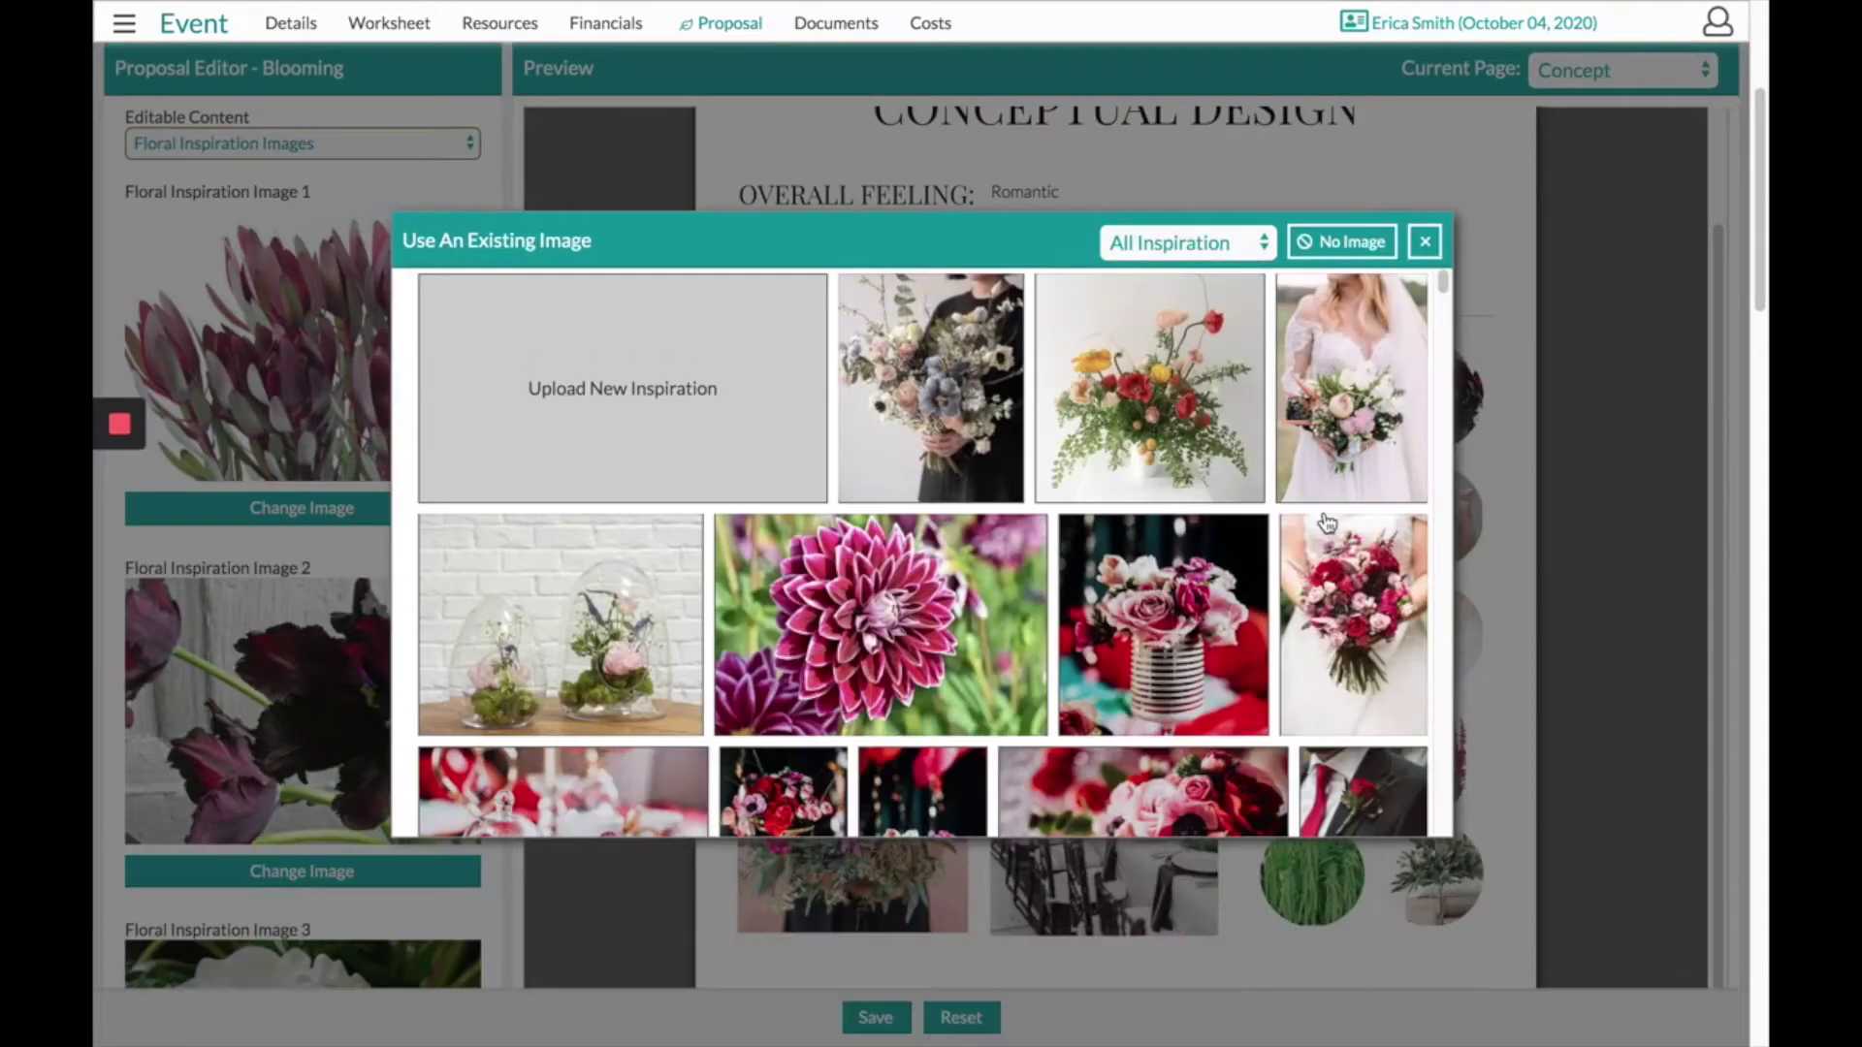
pyautogui.click(1342, 242)
pyautogui.click(1340, 876)
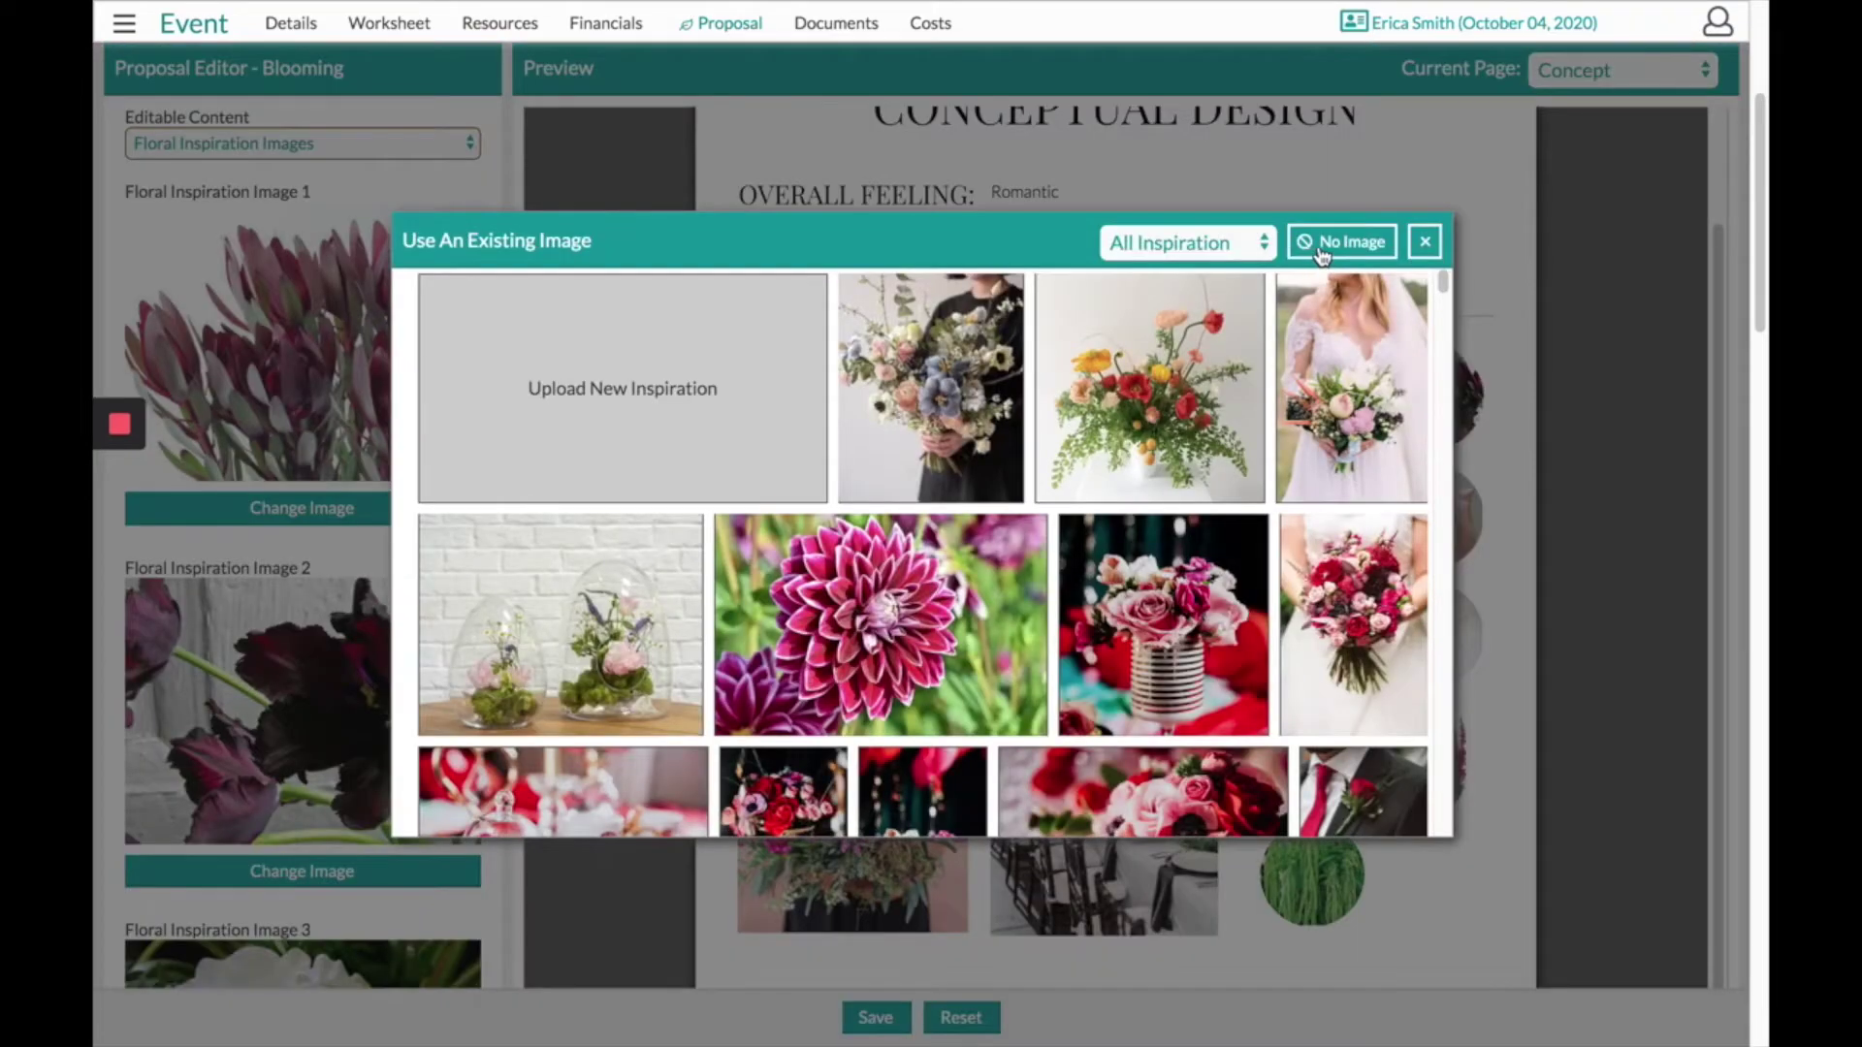
pyautogui.click(1319, 248)
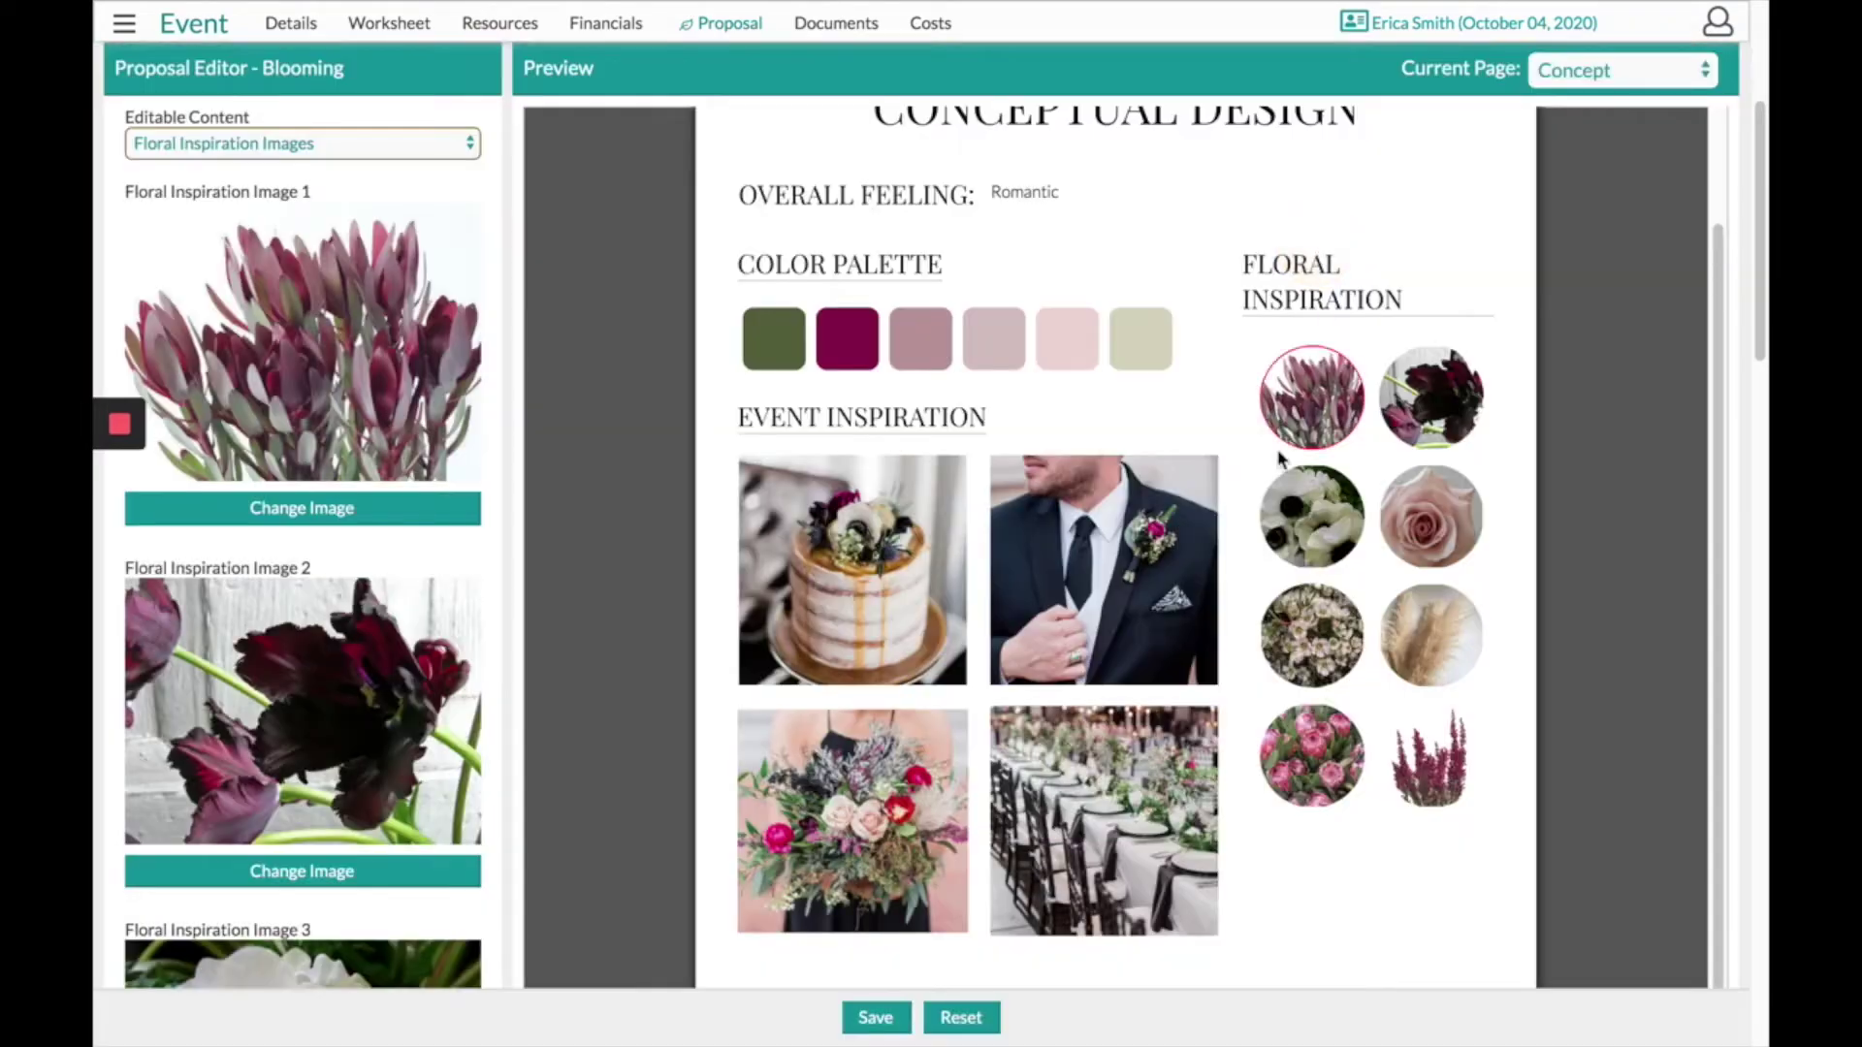
# Add the protea item image to the empty floral circle and save the Concept page.
pyautogui.click(1293, 877)
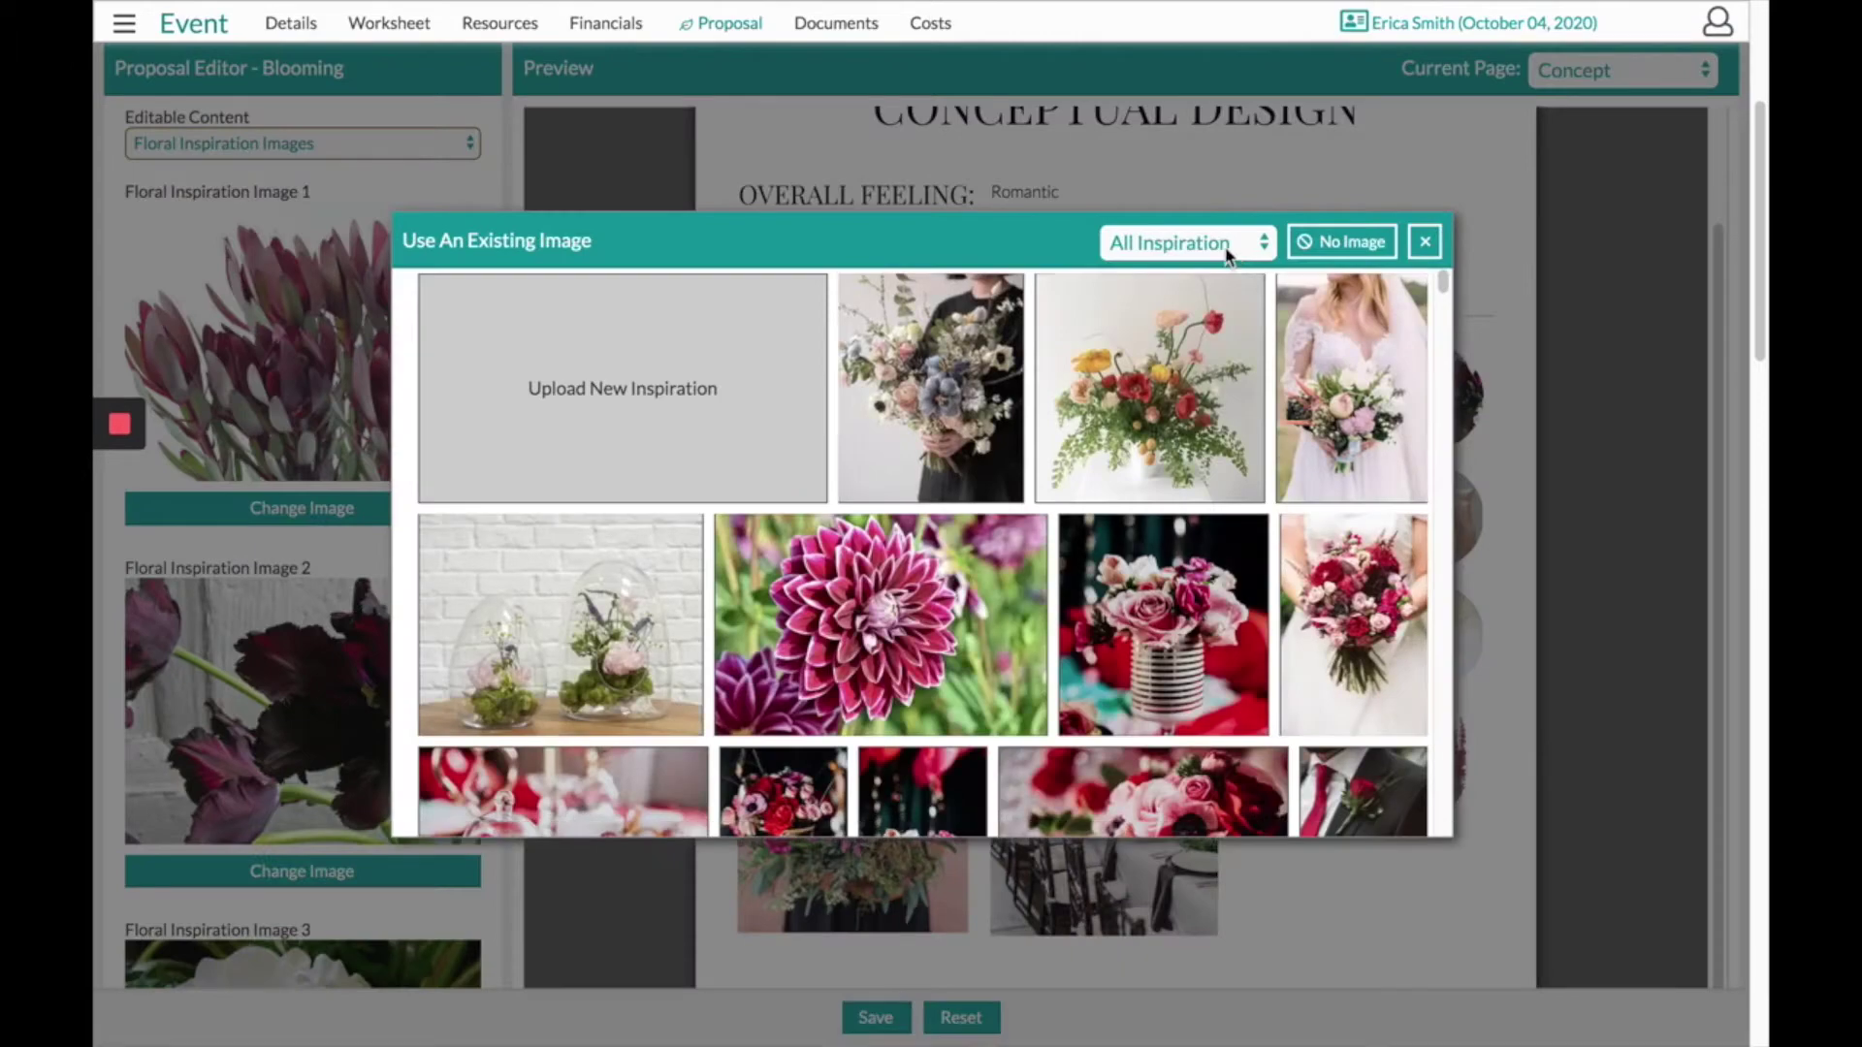
pyautogui.click(1227, 256)
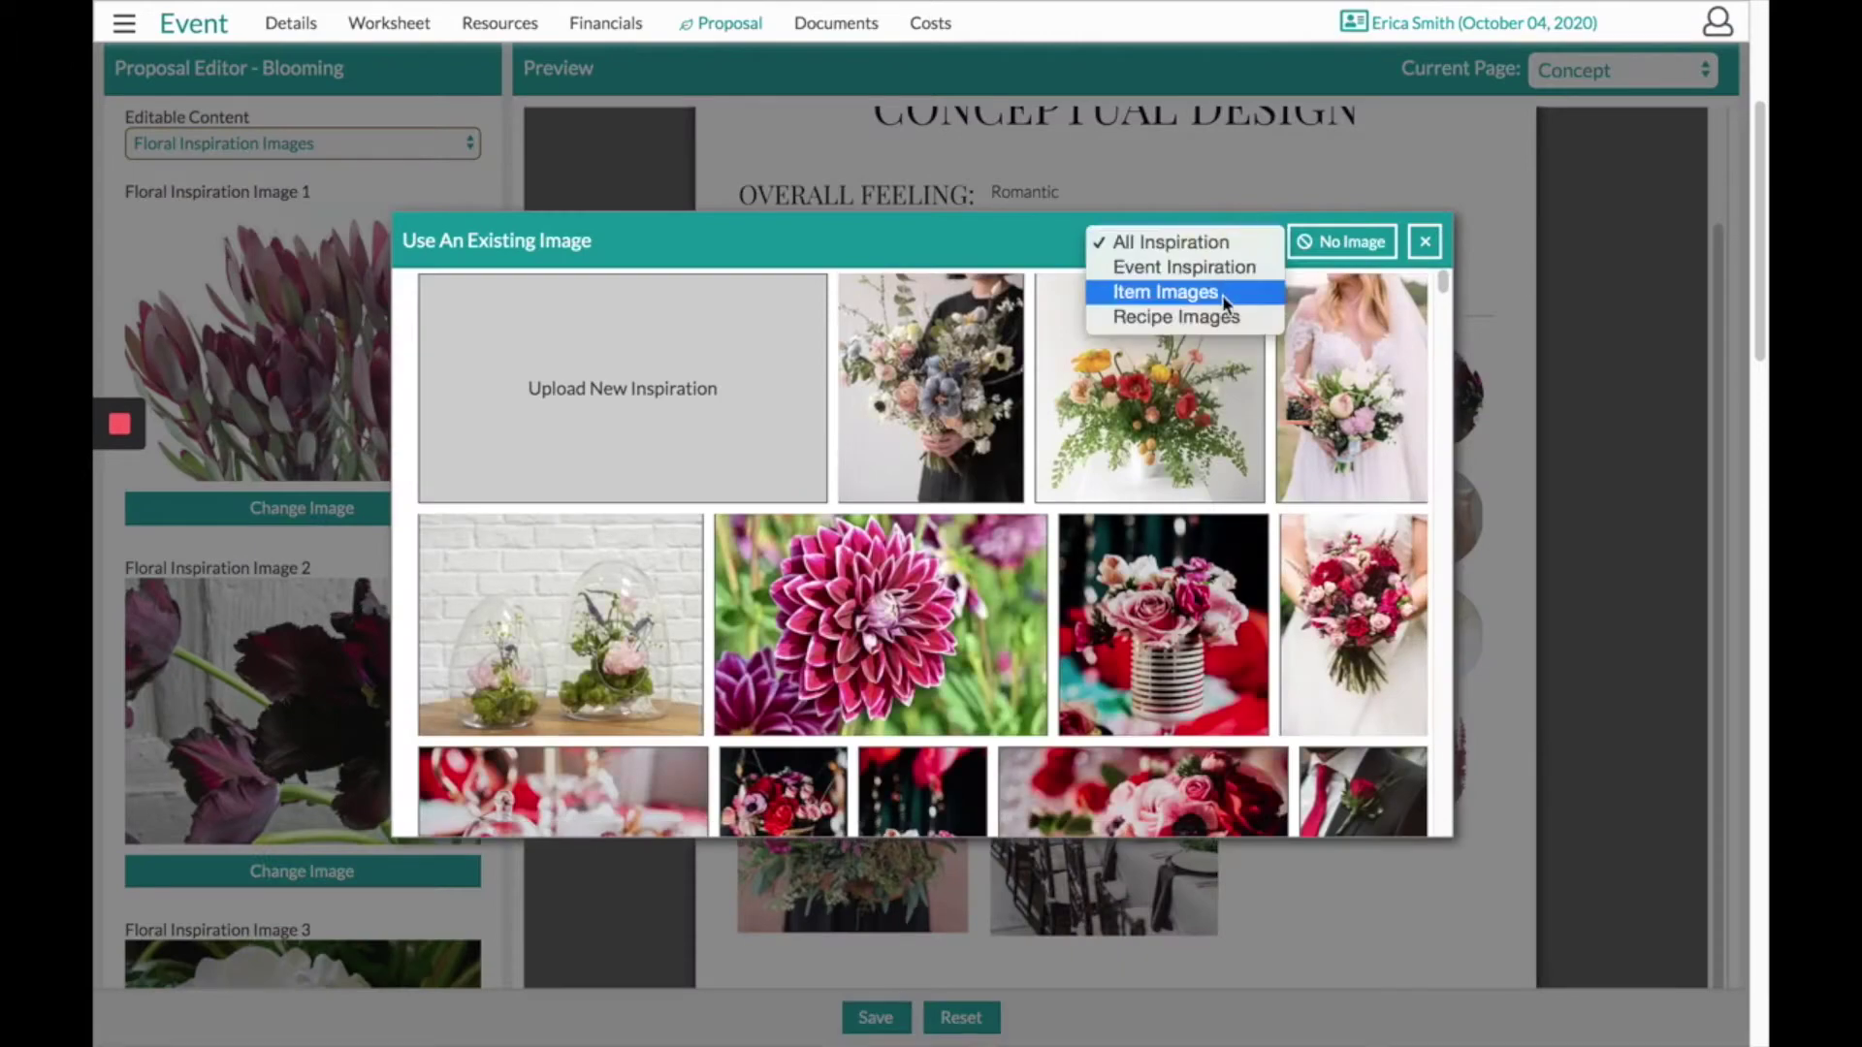
pyautogui.click(1224, 303)
pyautogui.click(990, 648)
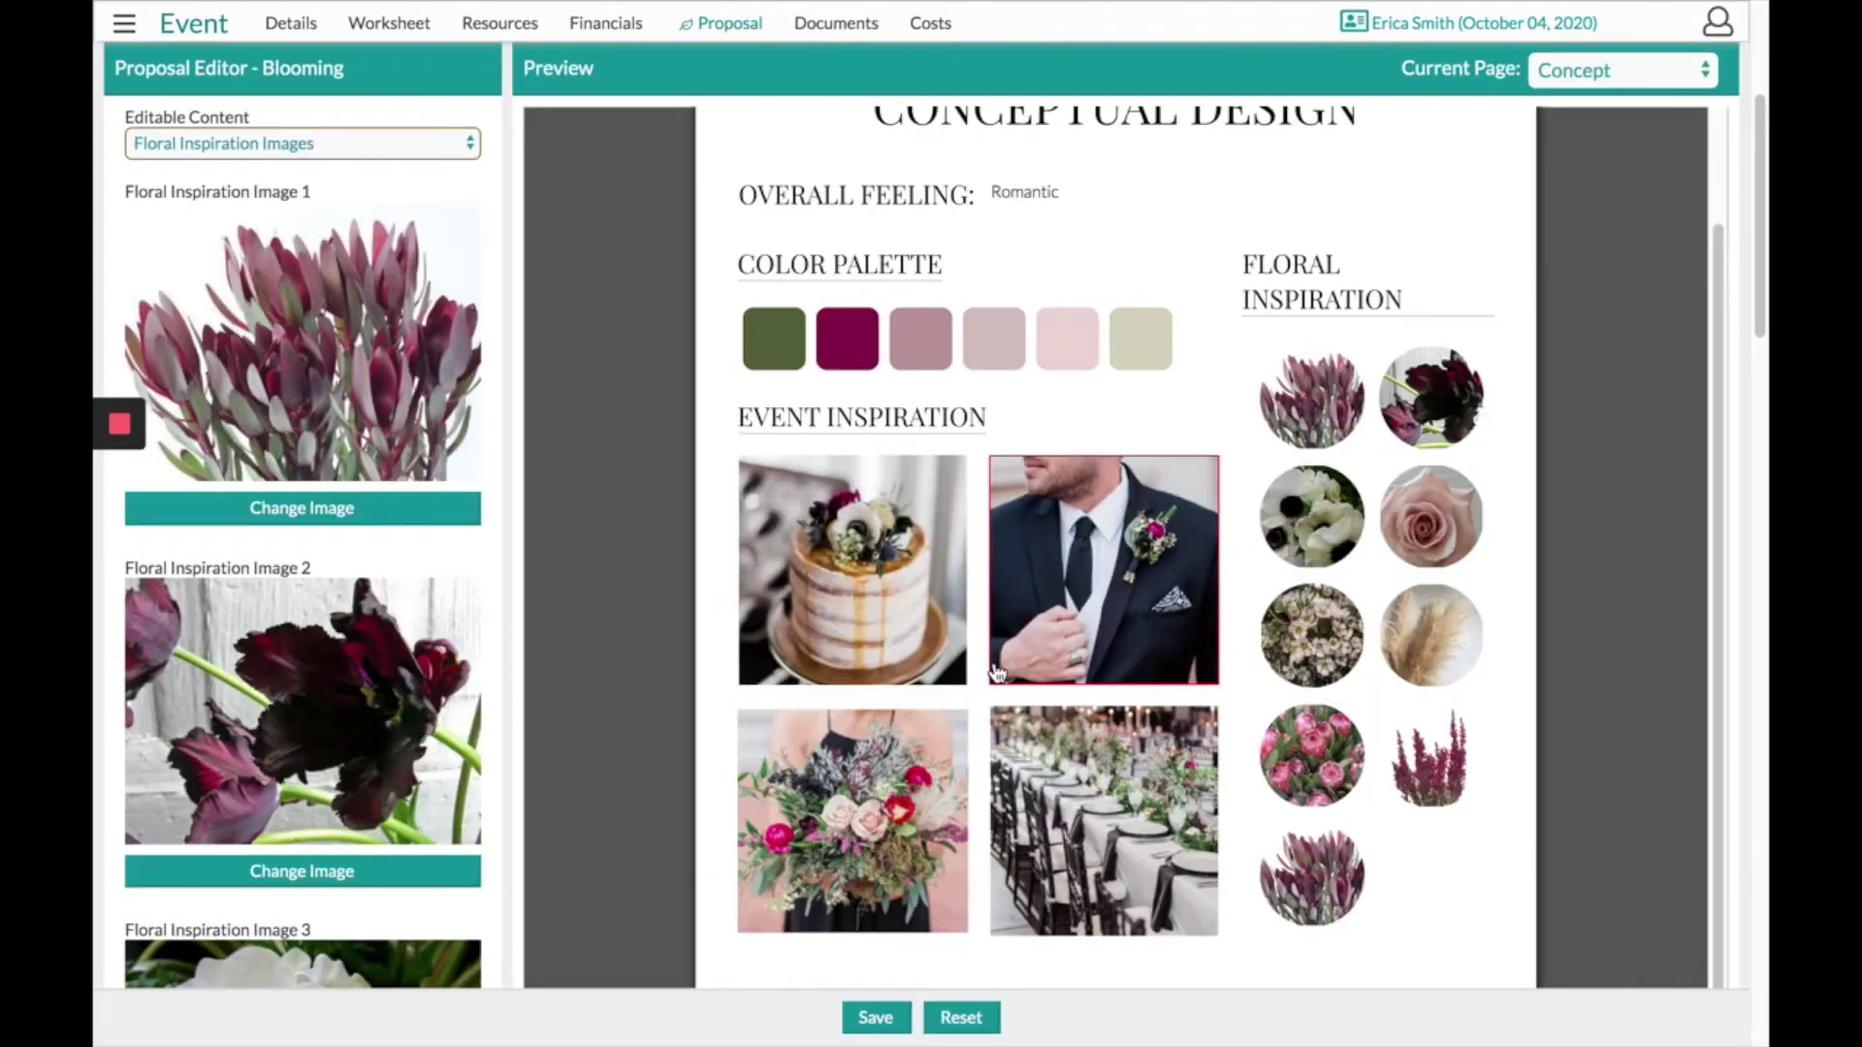
pyautogui.click(875, 1018)
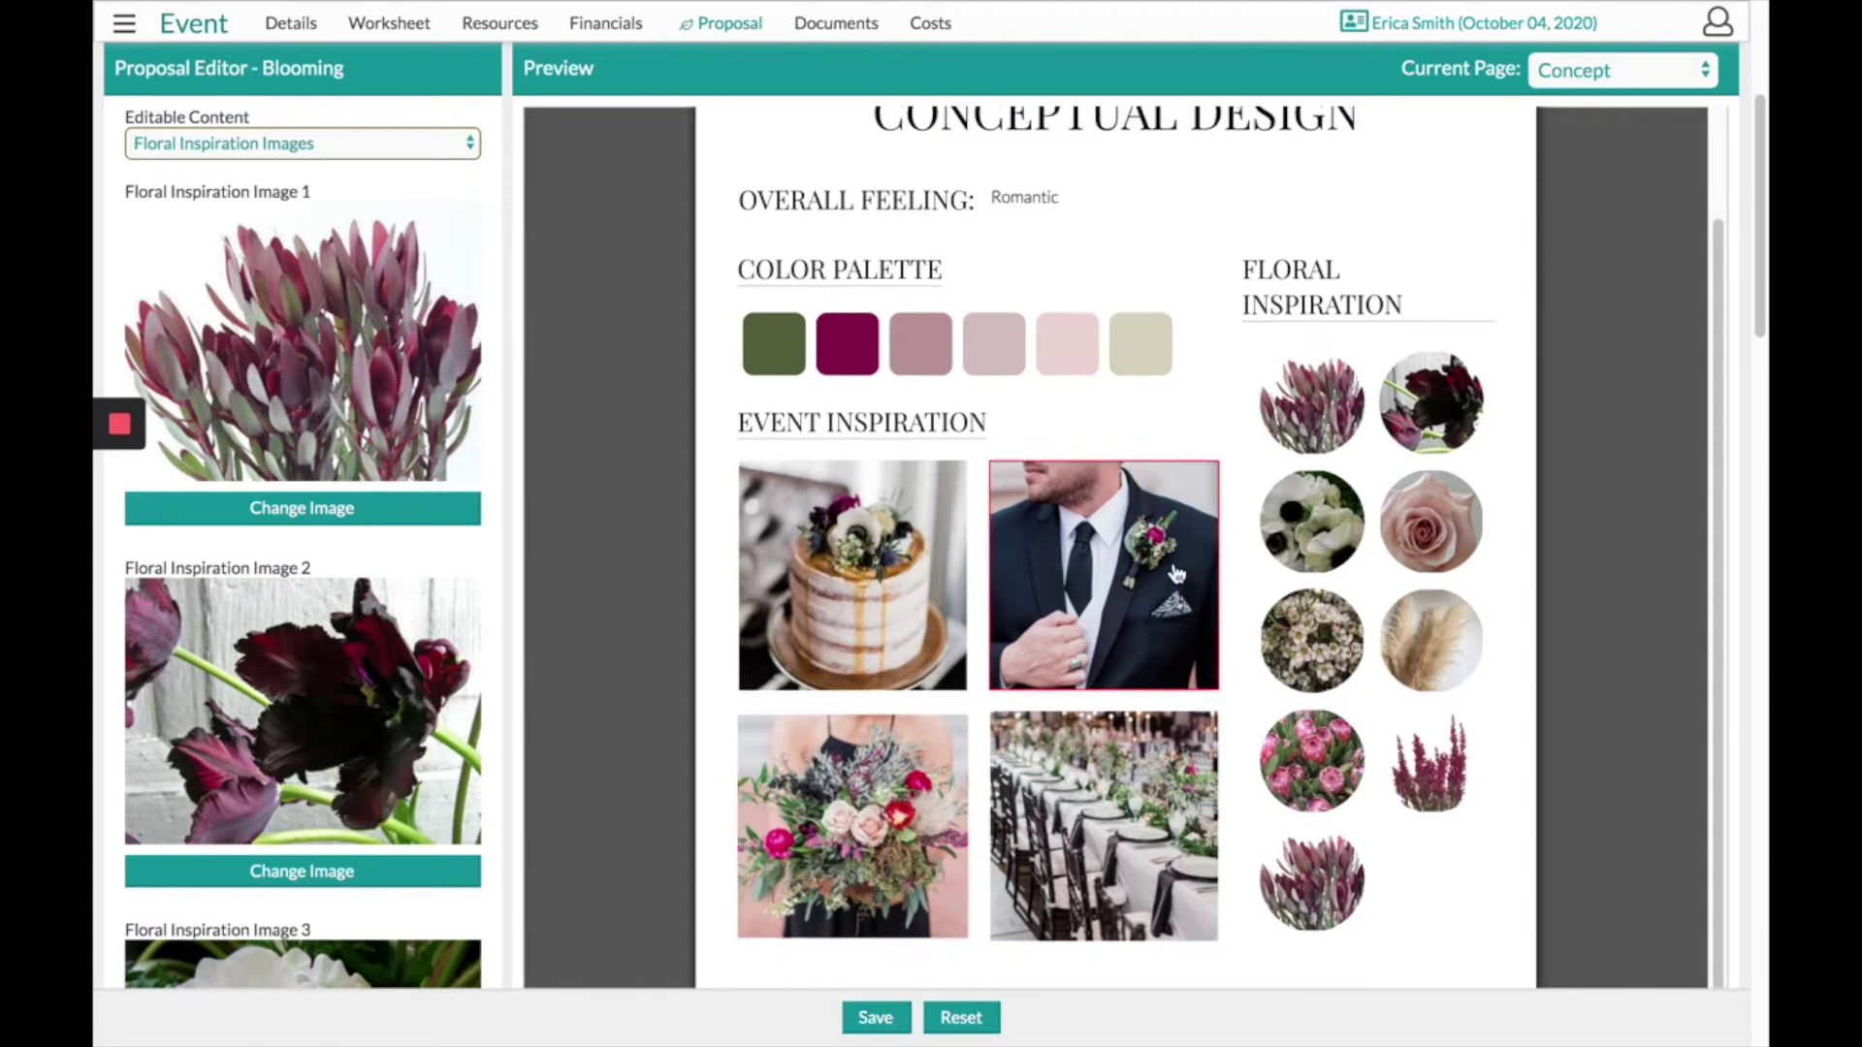
# Switch to the Design Agreement page and toggle its Page Visibility to Hidden, then back to Visible.
pyautogui.click(1607, 80)
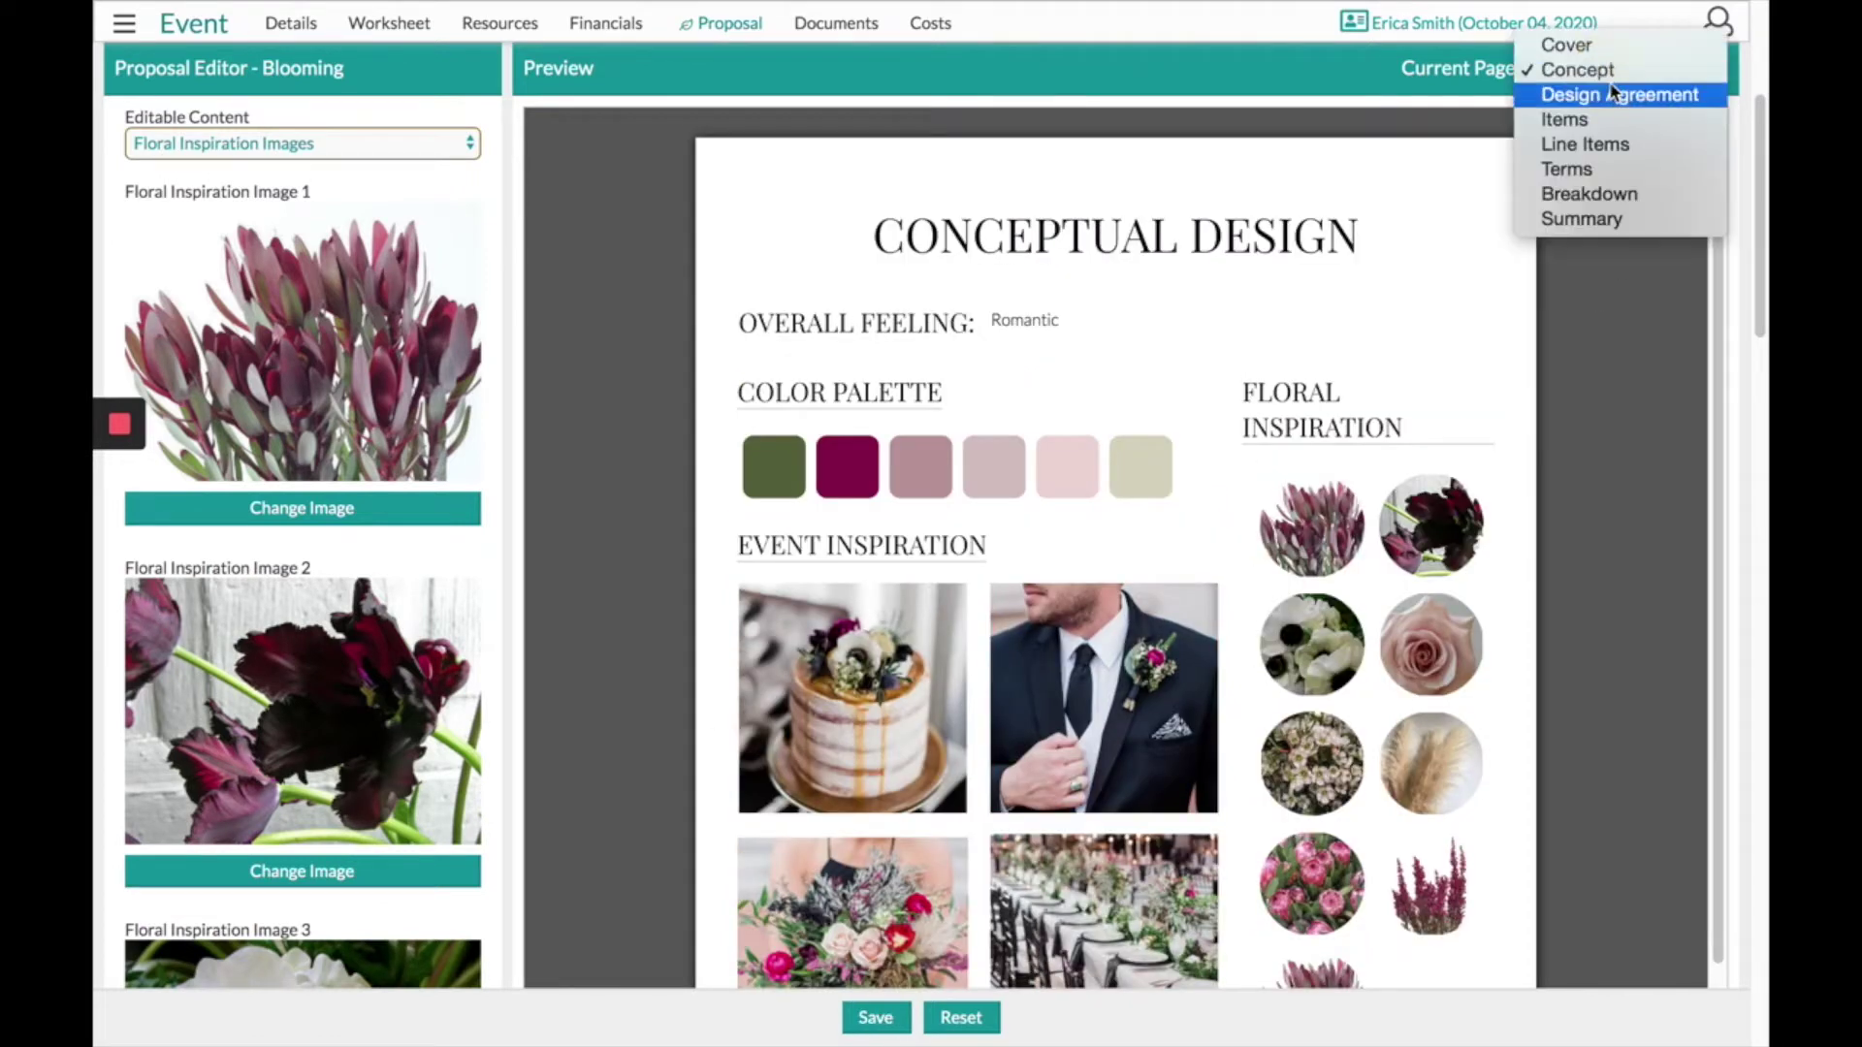
pyautogui.click(1614, 91)
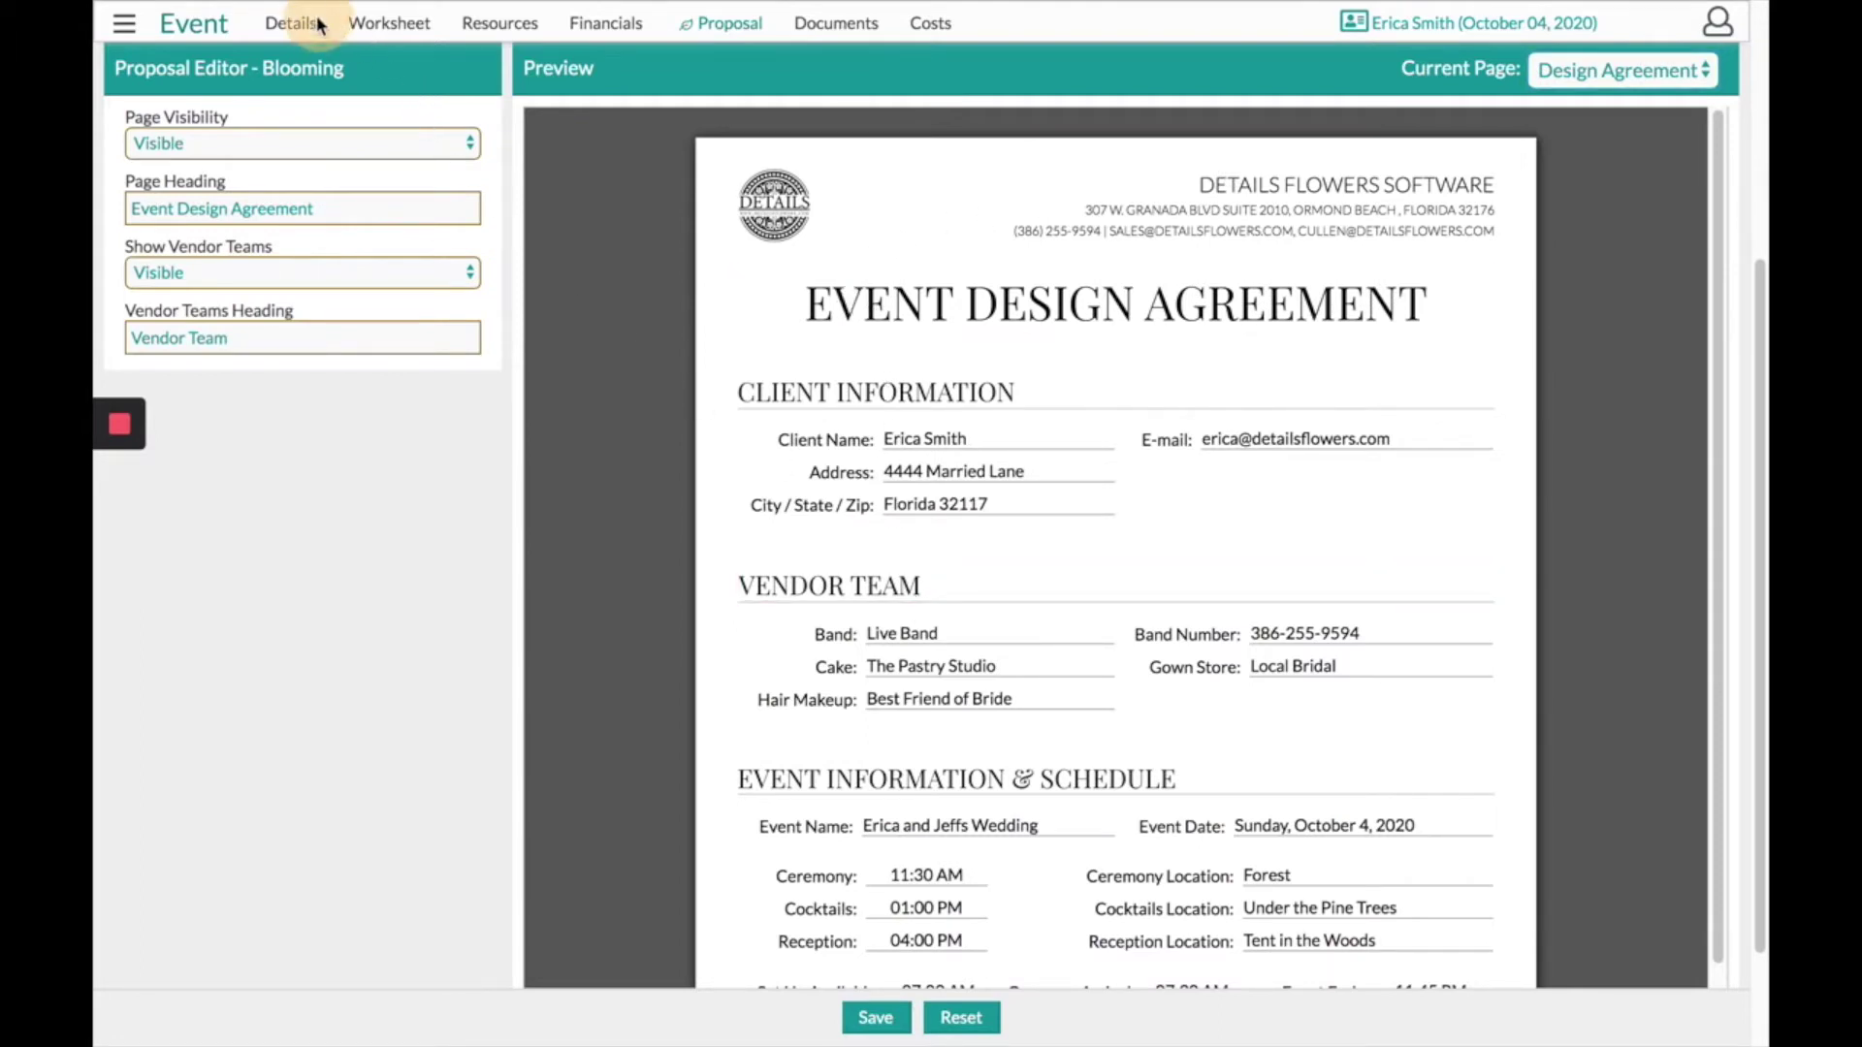
pyautogui.click(269, 19)
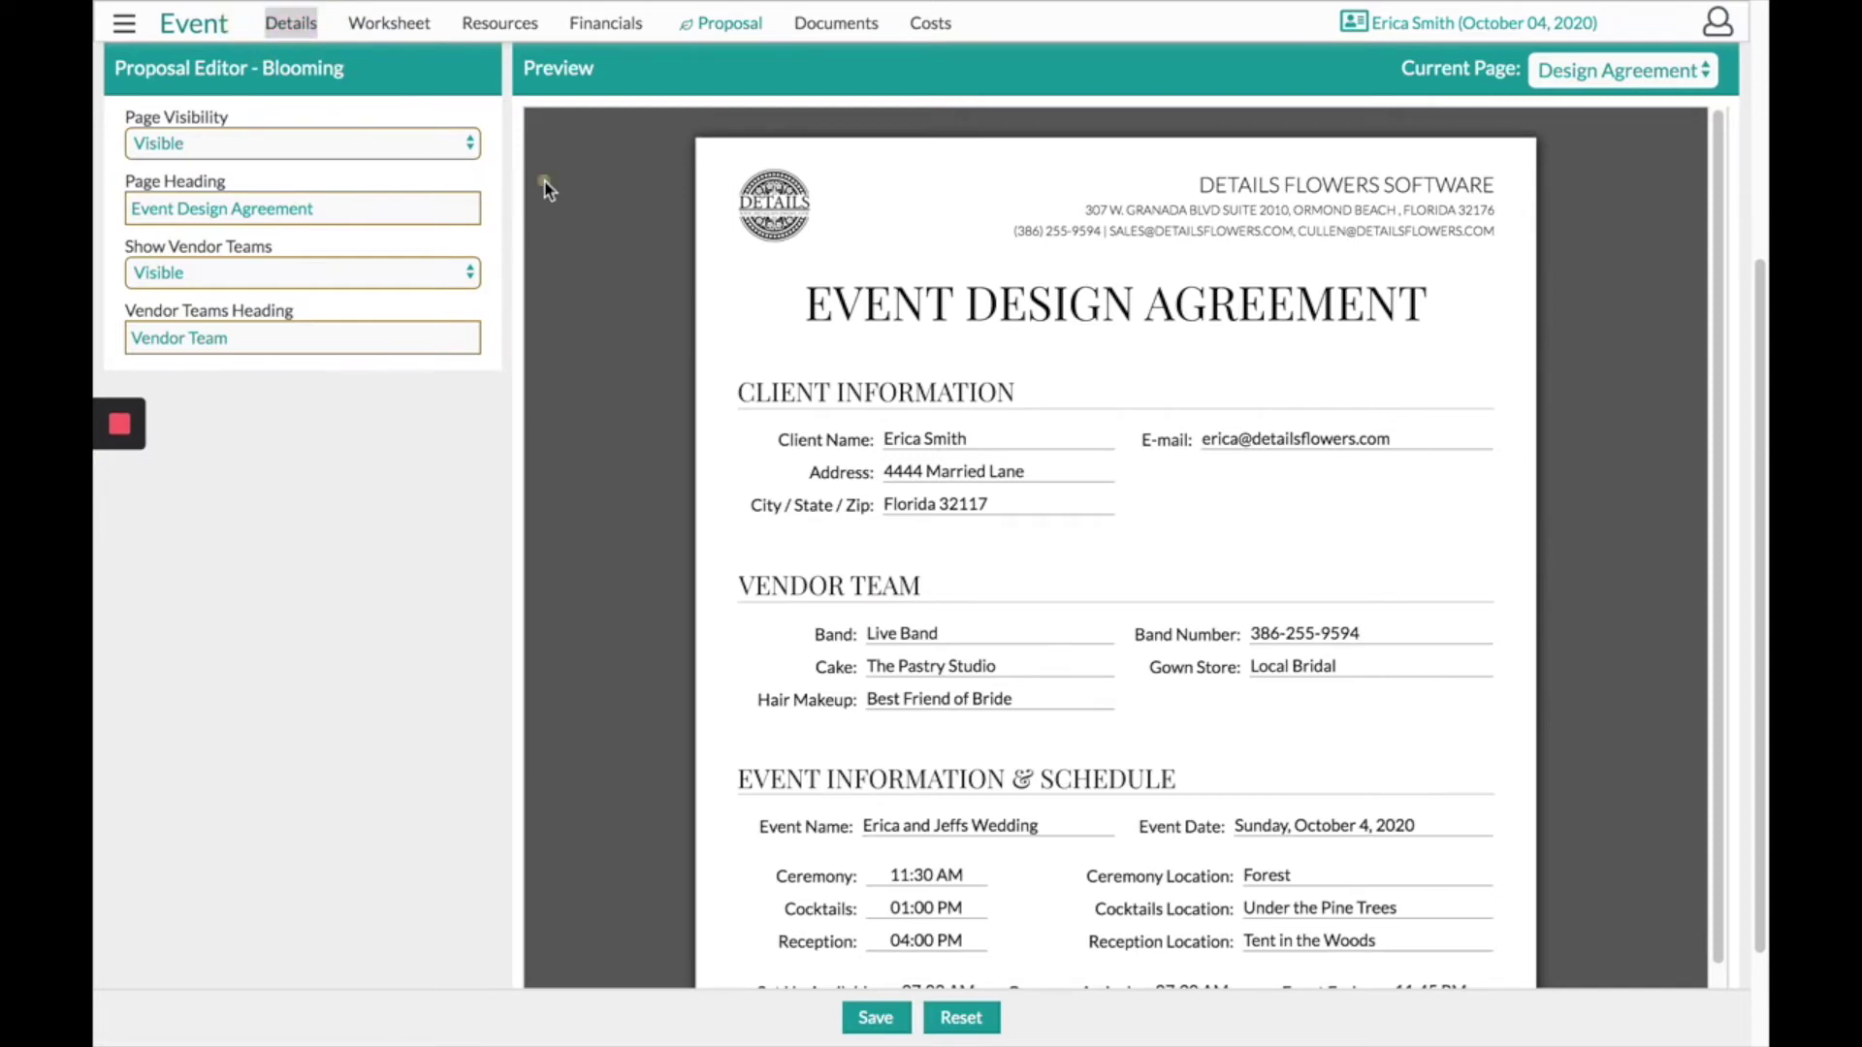
pyautogui.moveTo(271, 123); pyautogui.dragTo(136, 120)
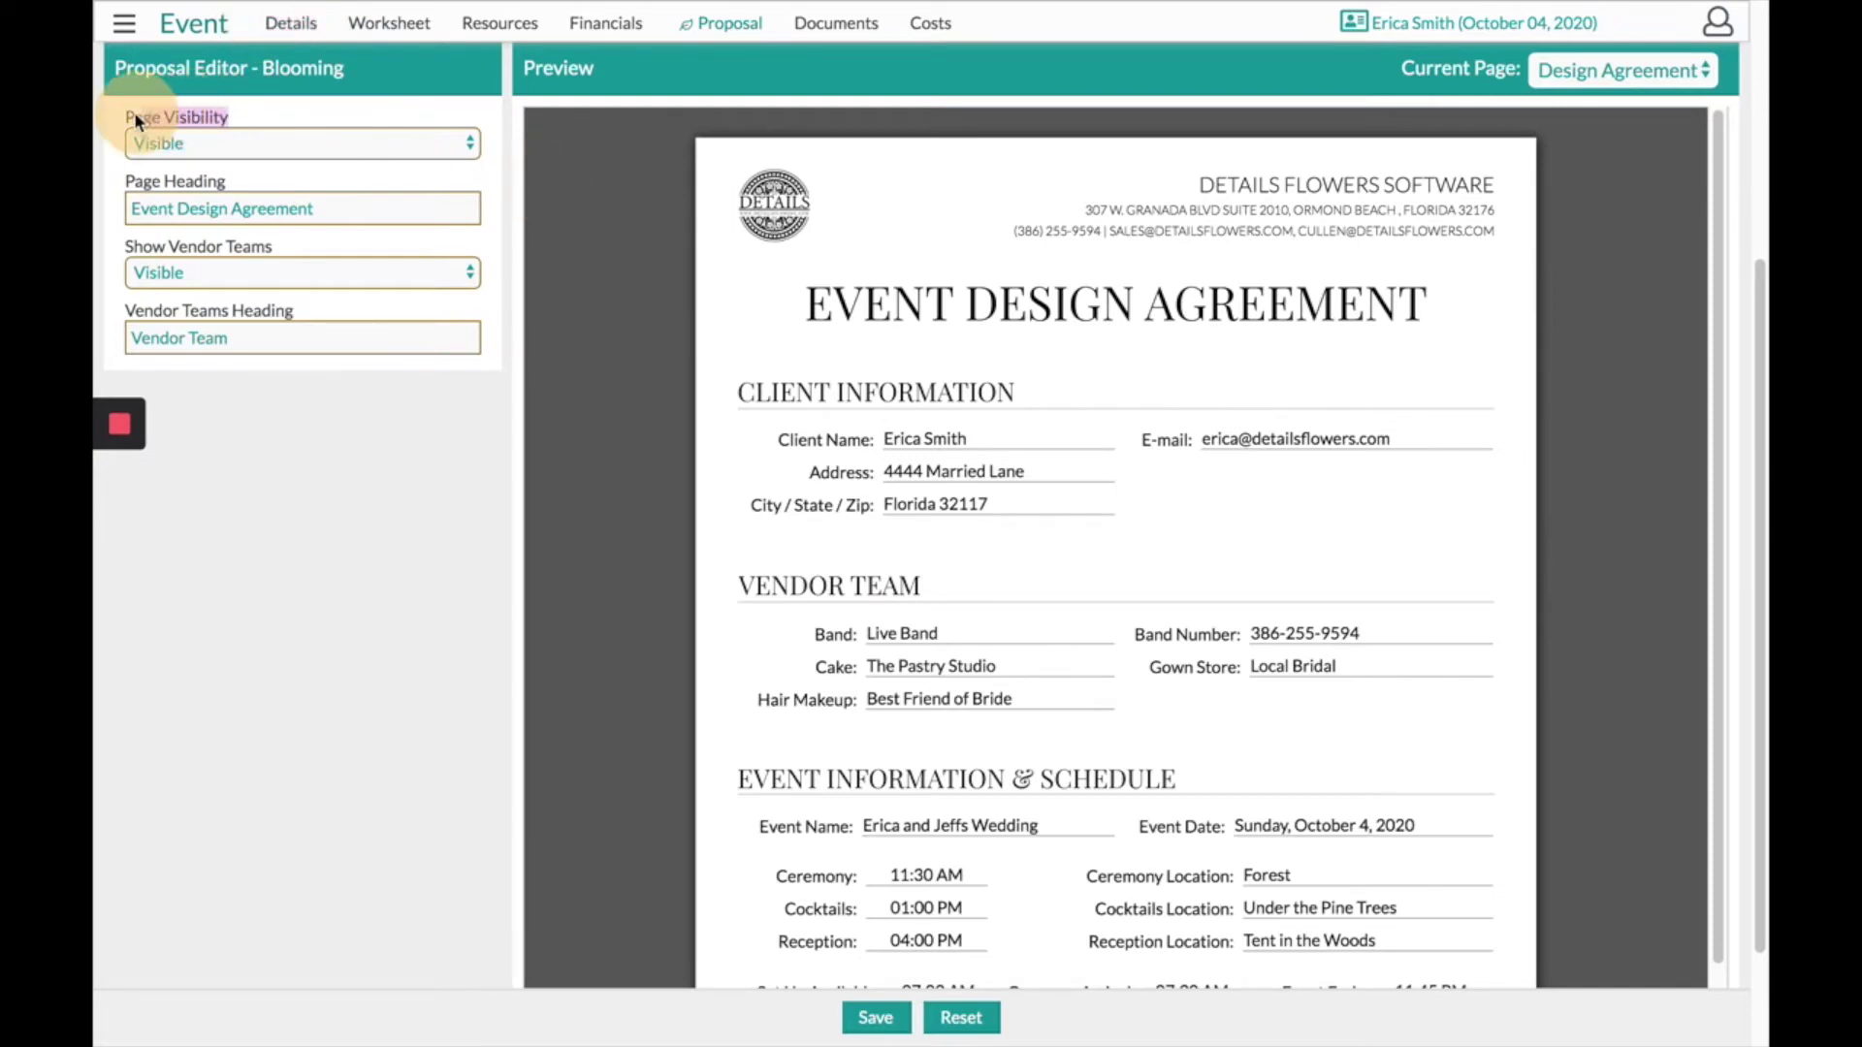
pyautogui.click(167, 141)
pyautogui.click(175, 160)
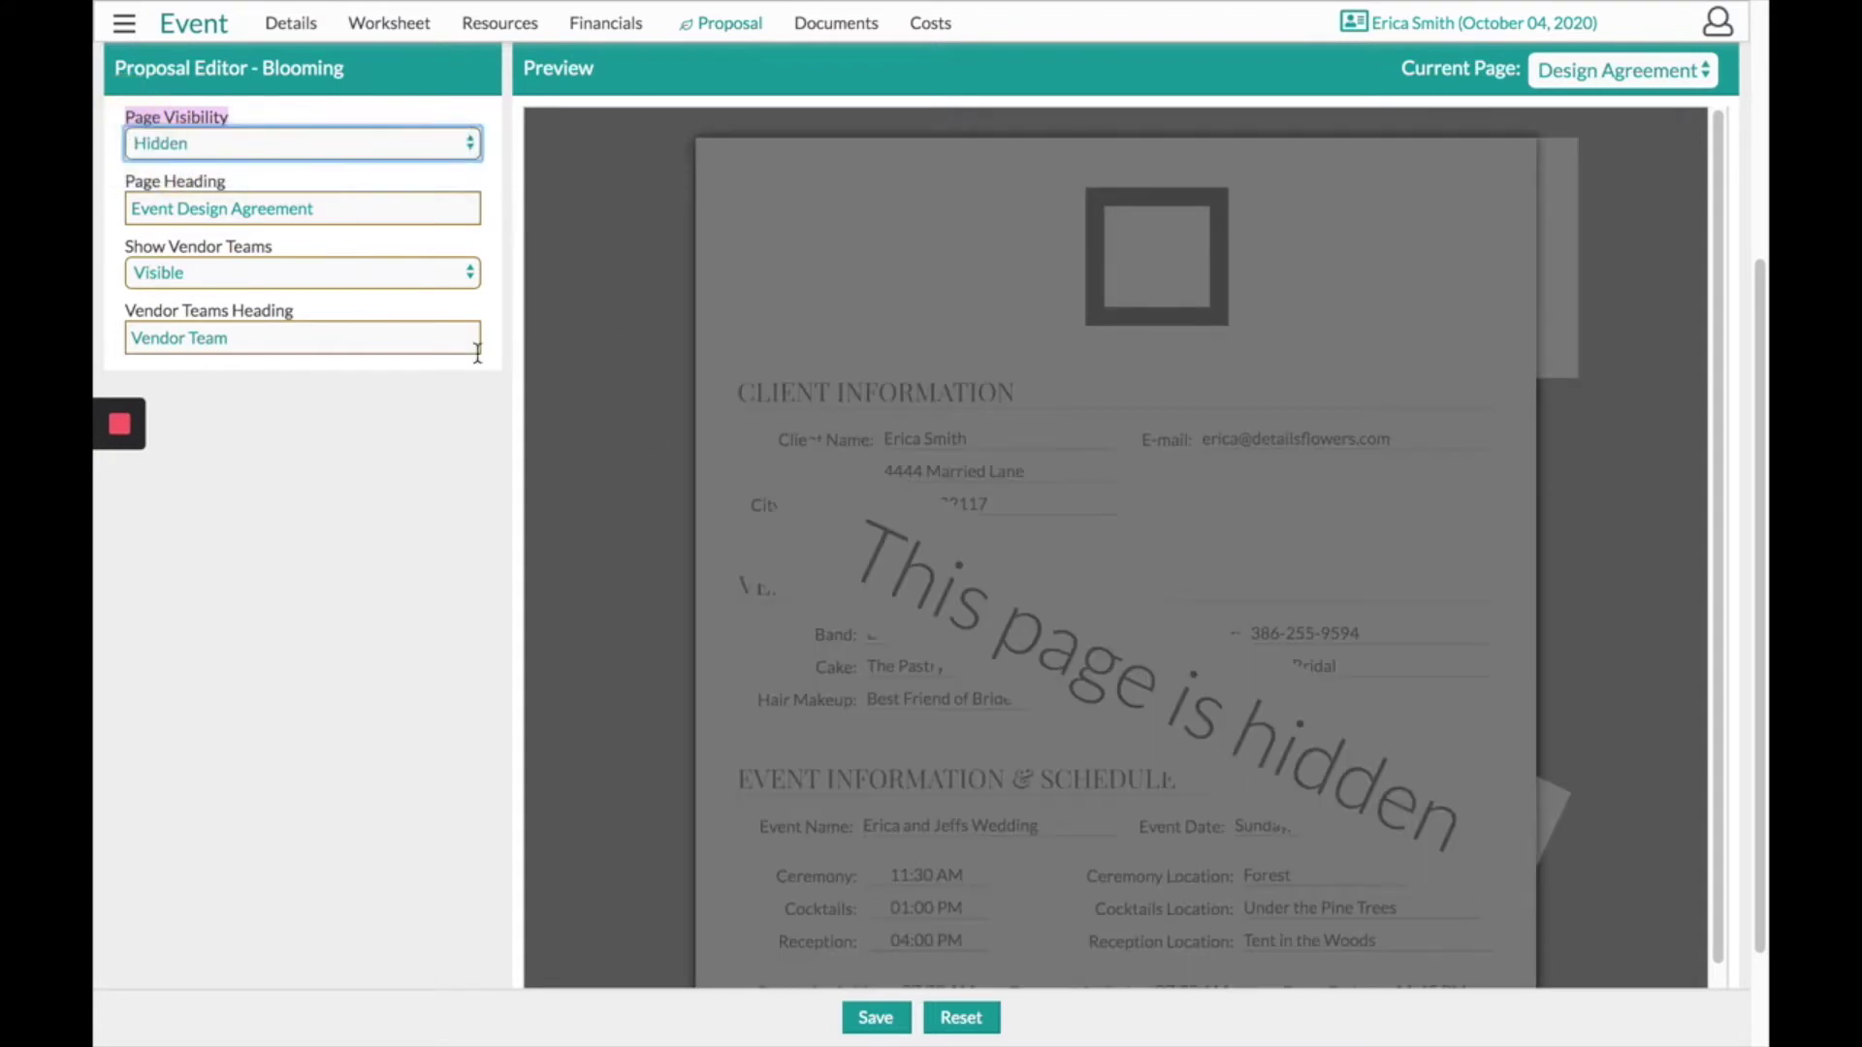
pyautogui.click(191, 142)
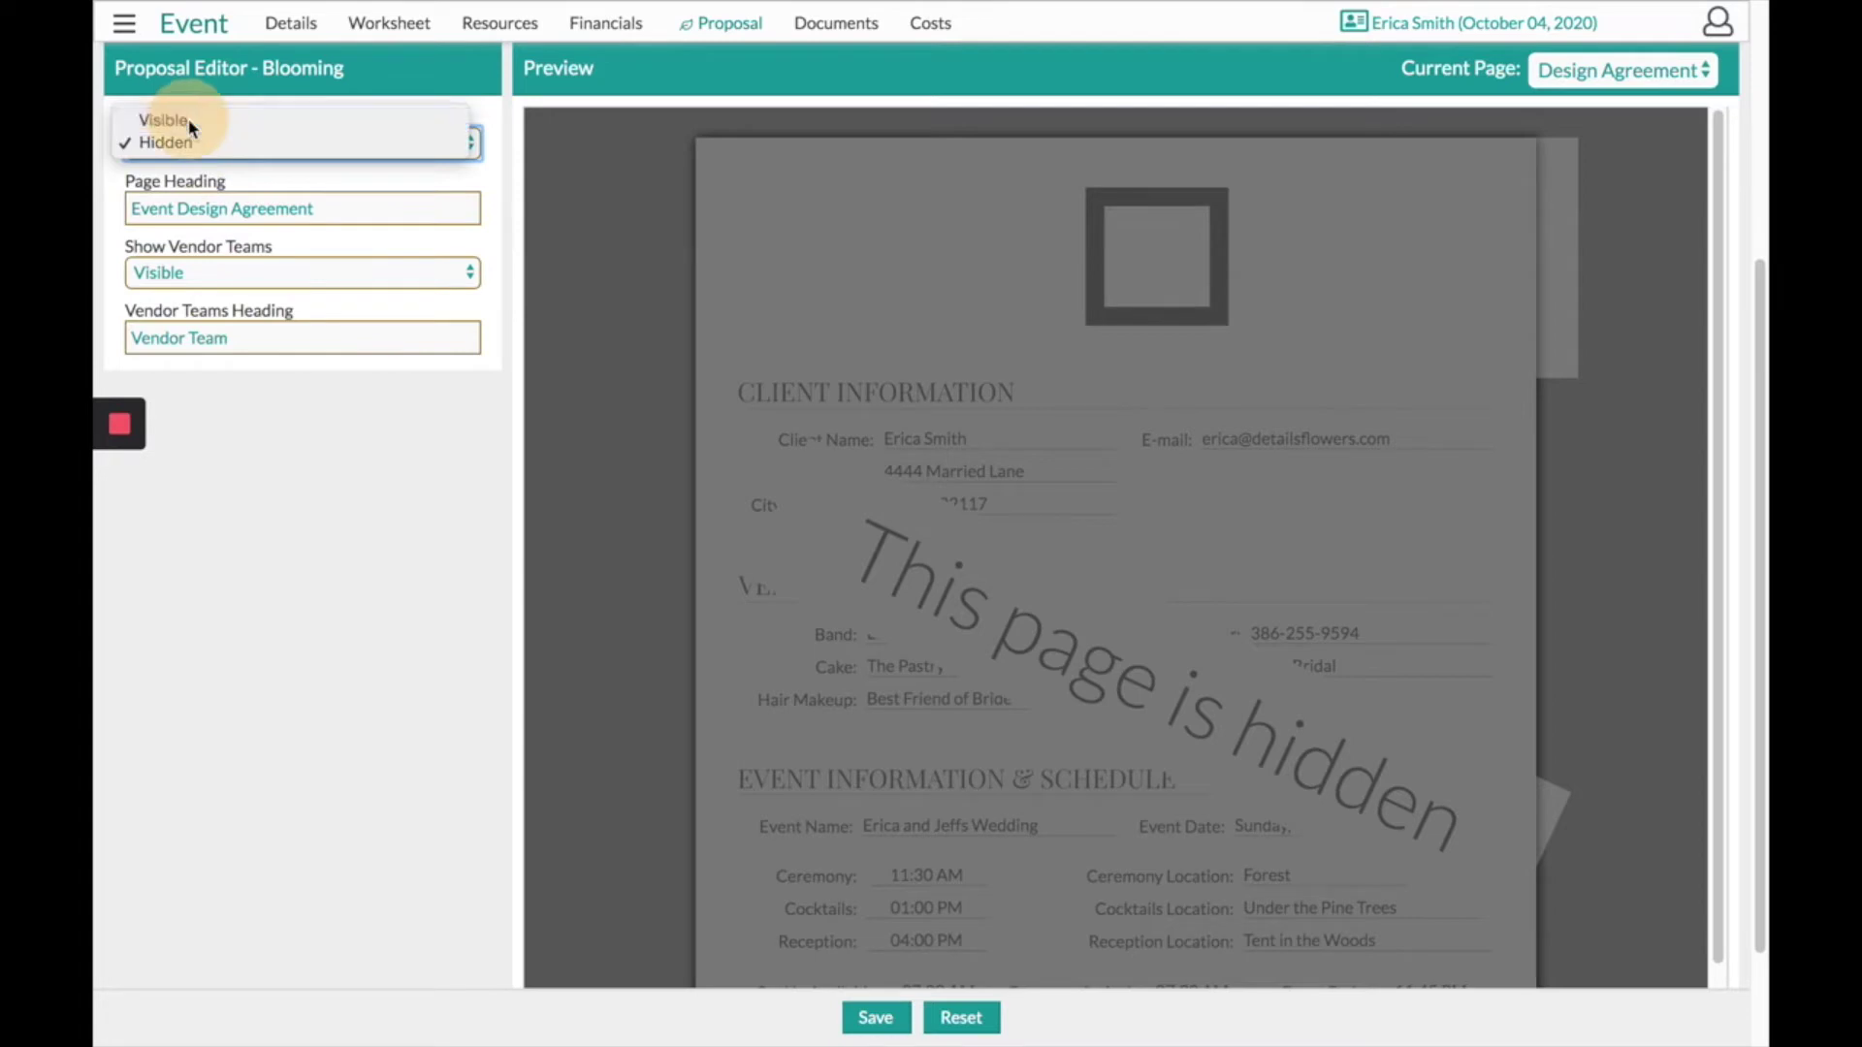
pyautogui.click(188, 119)
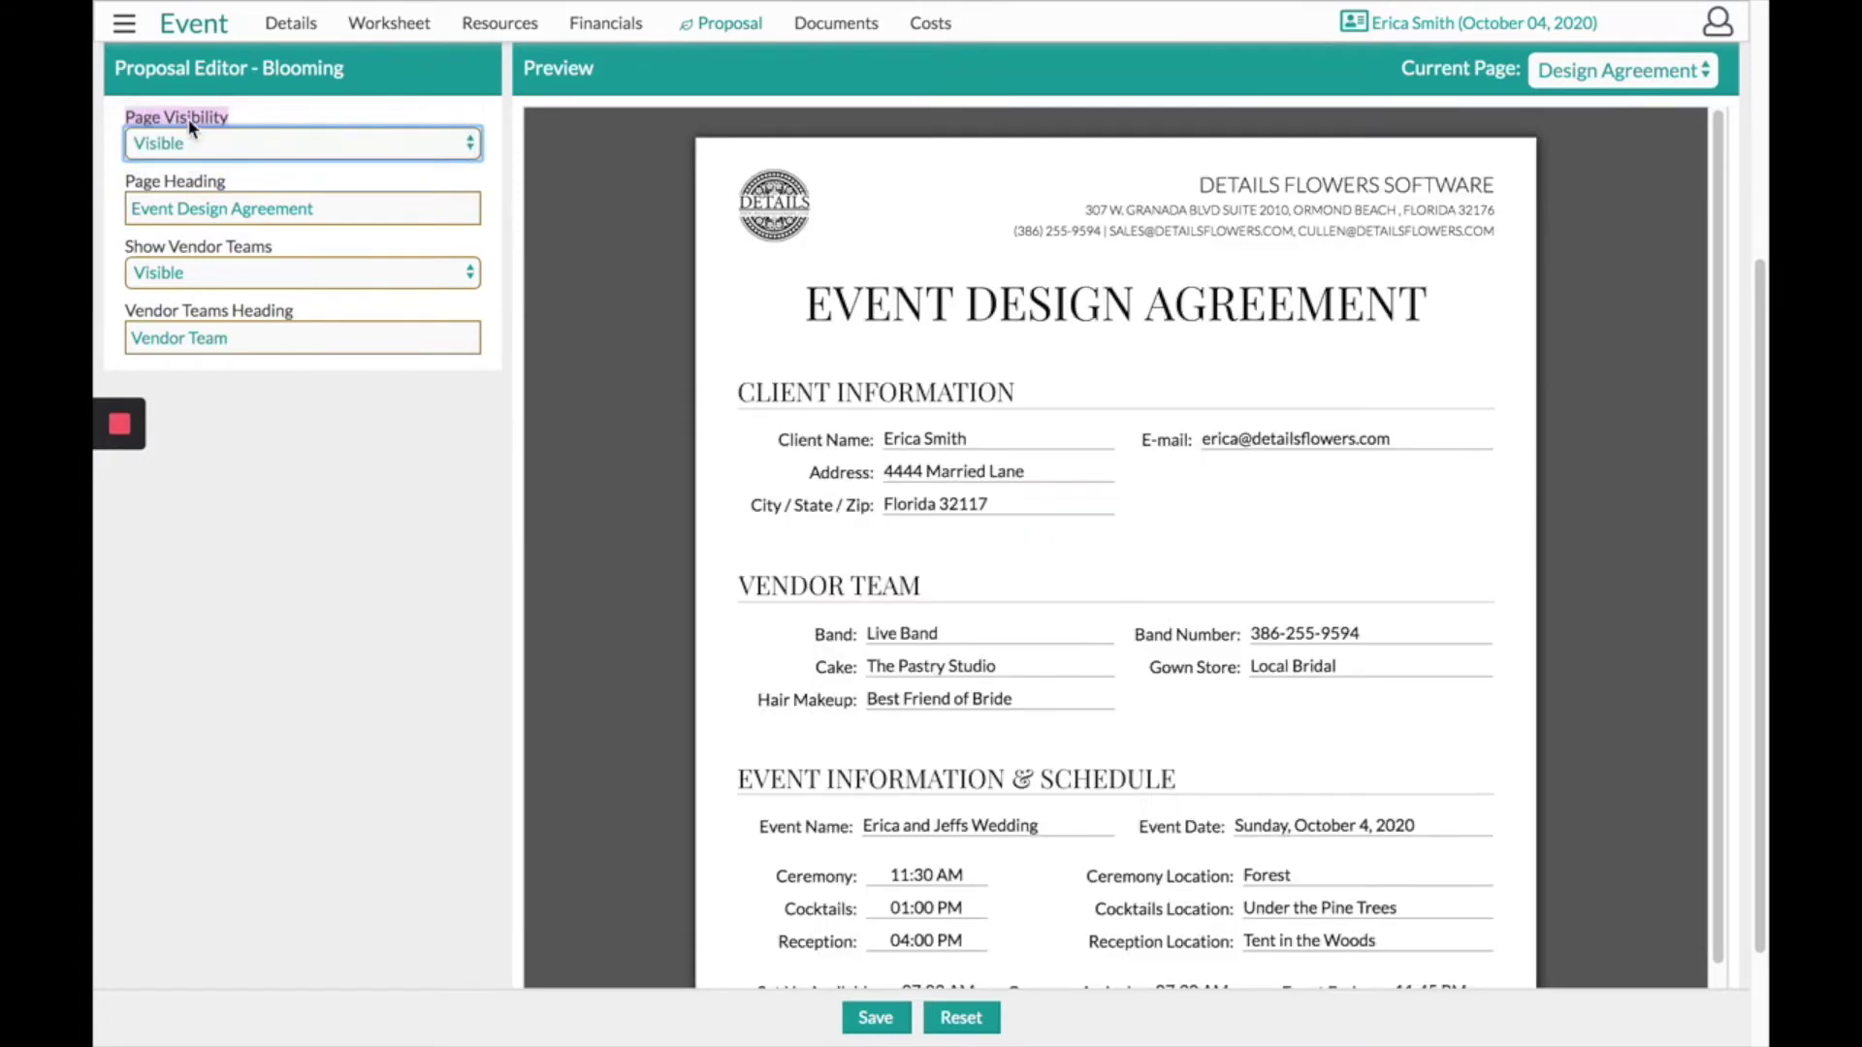
# Toggle Show Vendor Teams to Hidden and back to Visible, leaving the headings unchanged.
pyautogui.click(332, 211)
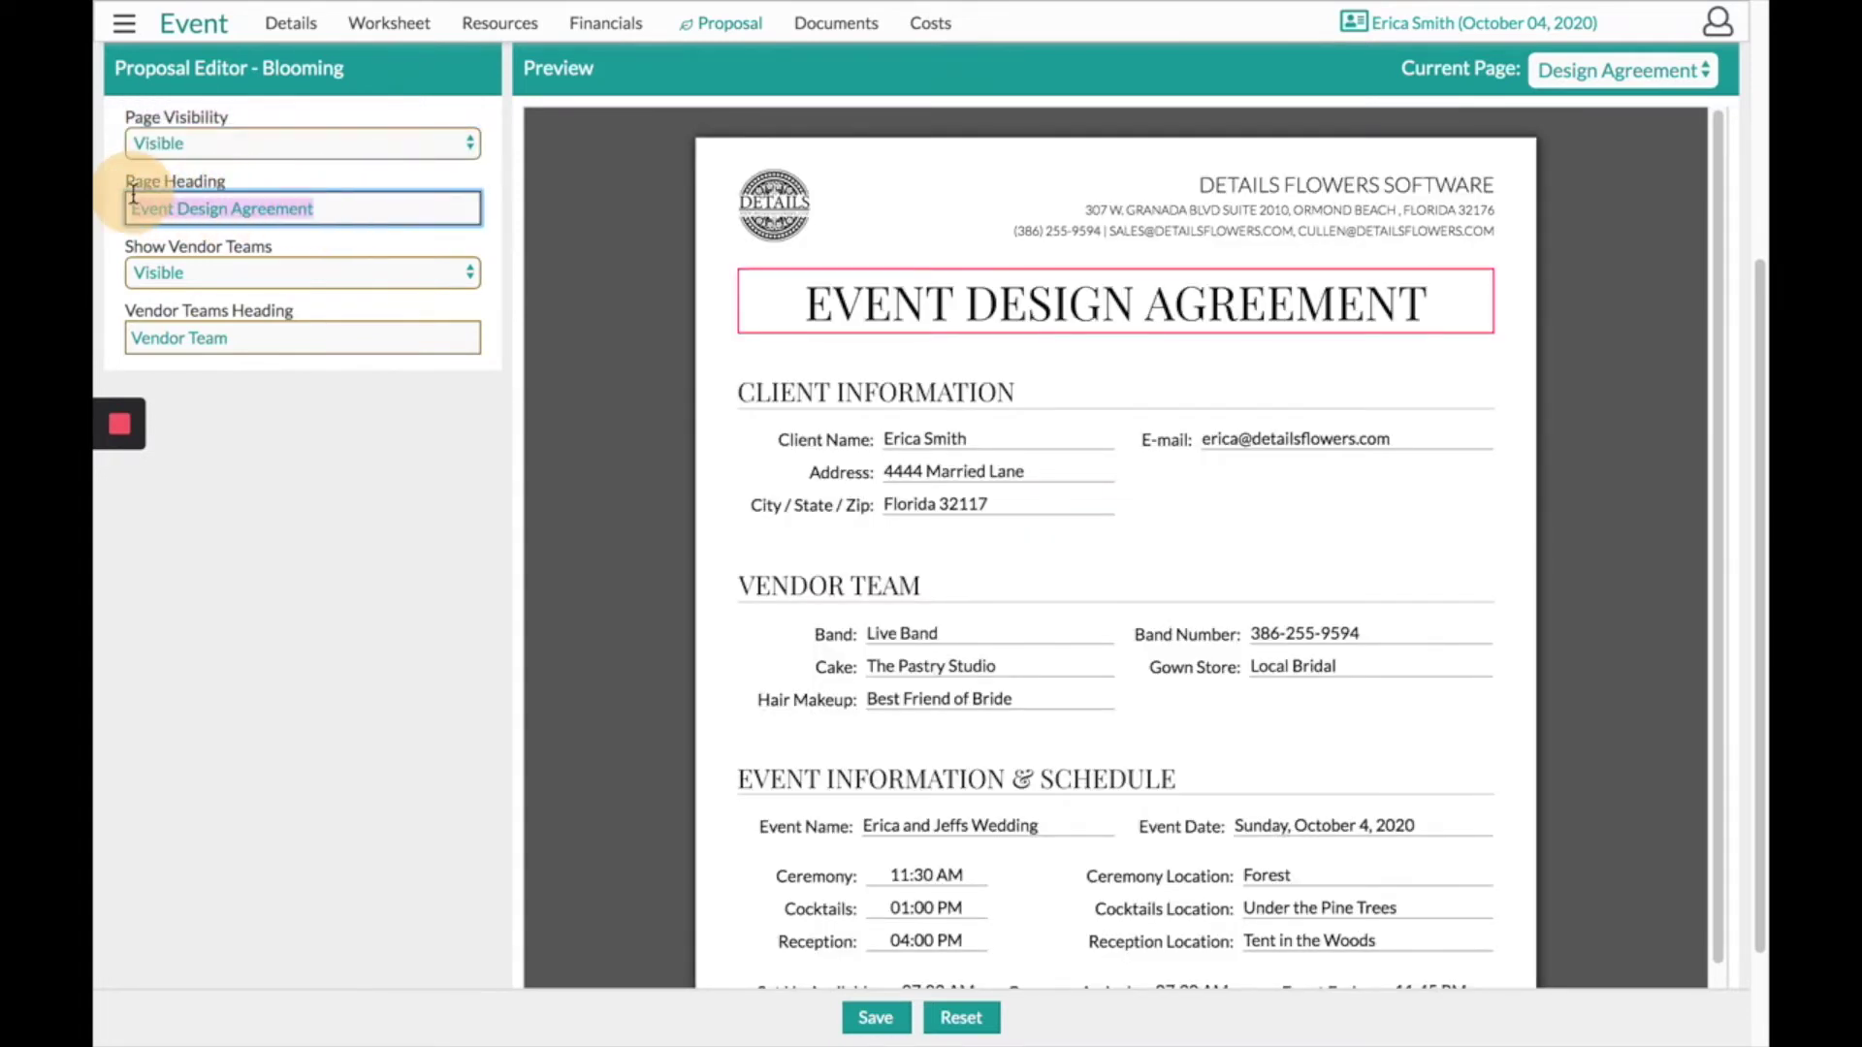
pyautogui.click(285, 250)
pyautogui.click(285, 280)
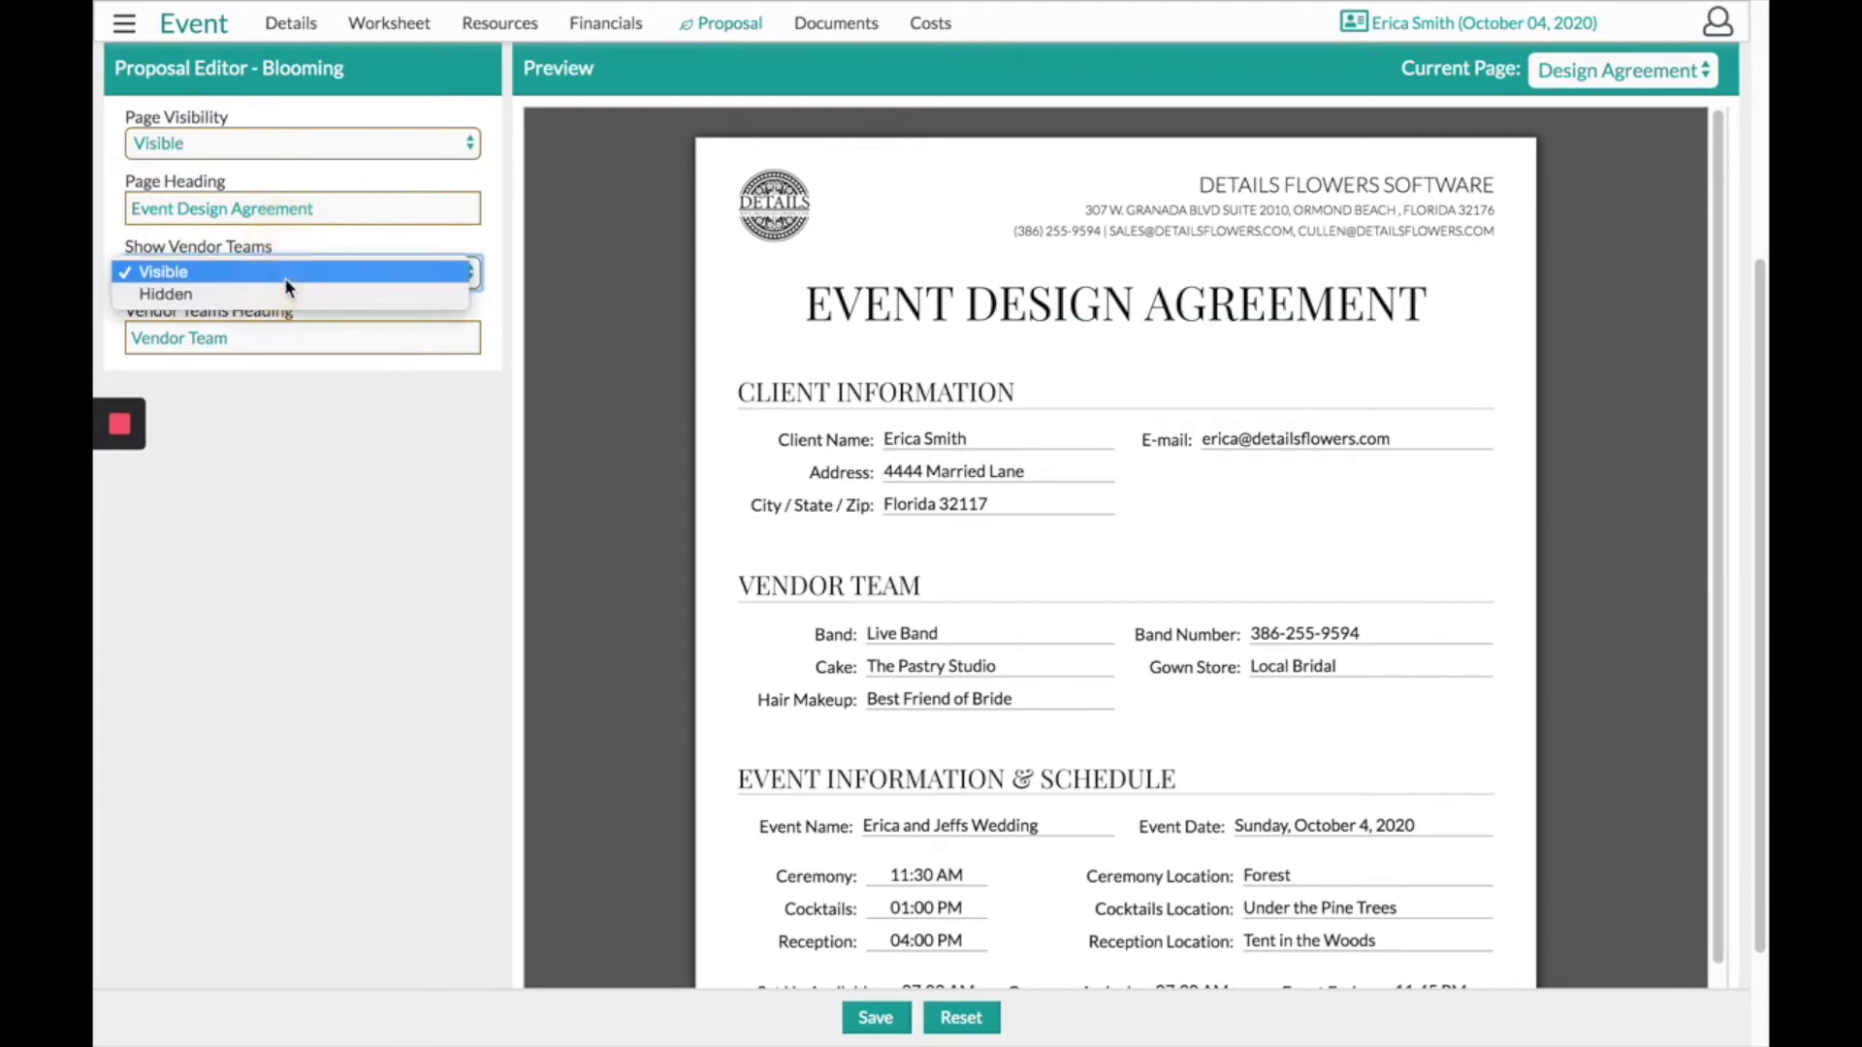
pyautogui.click(291, 295)
pyautogui.click(285, 279)
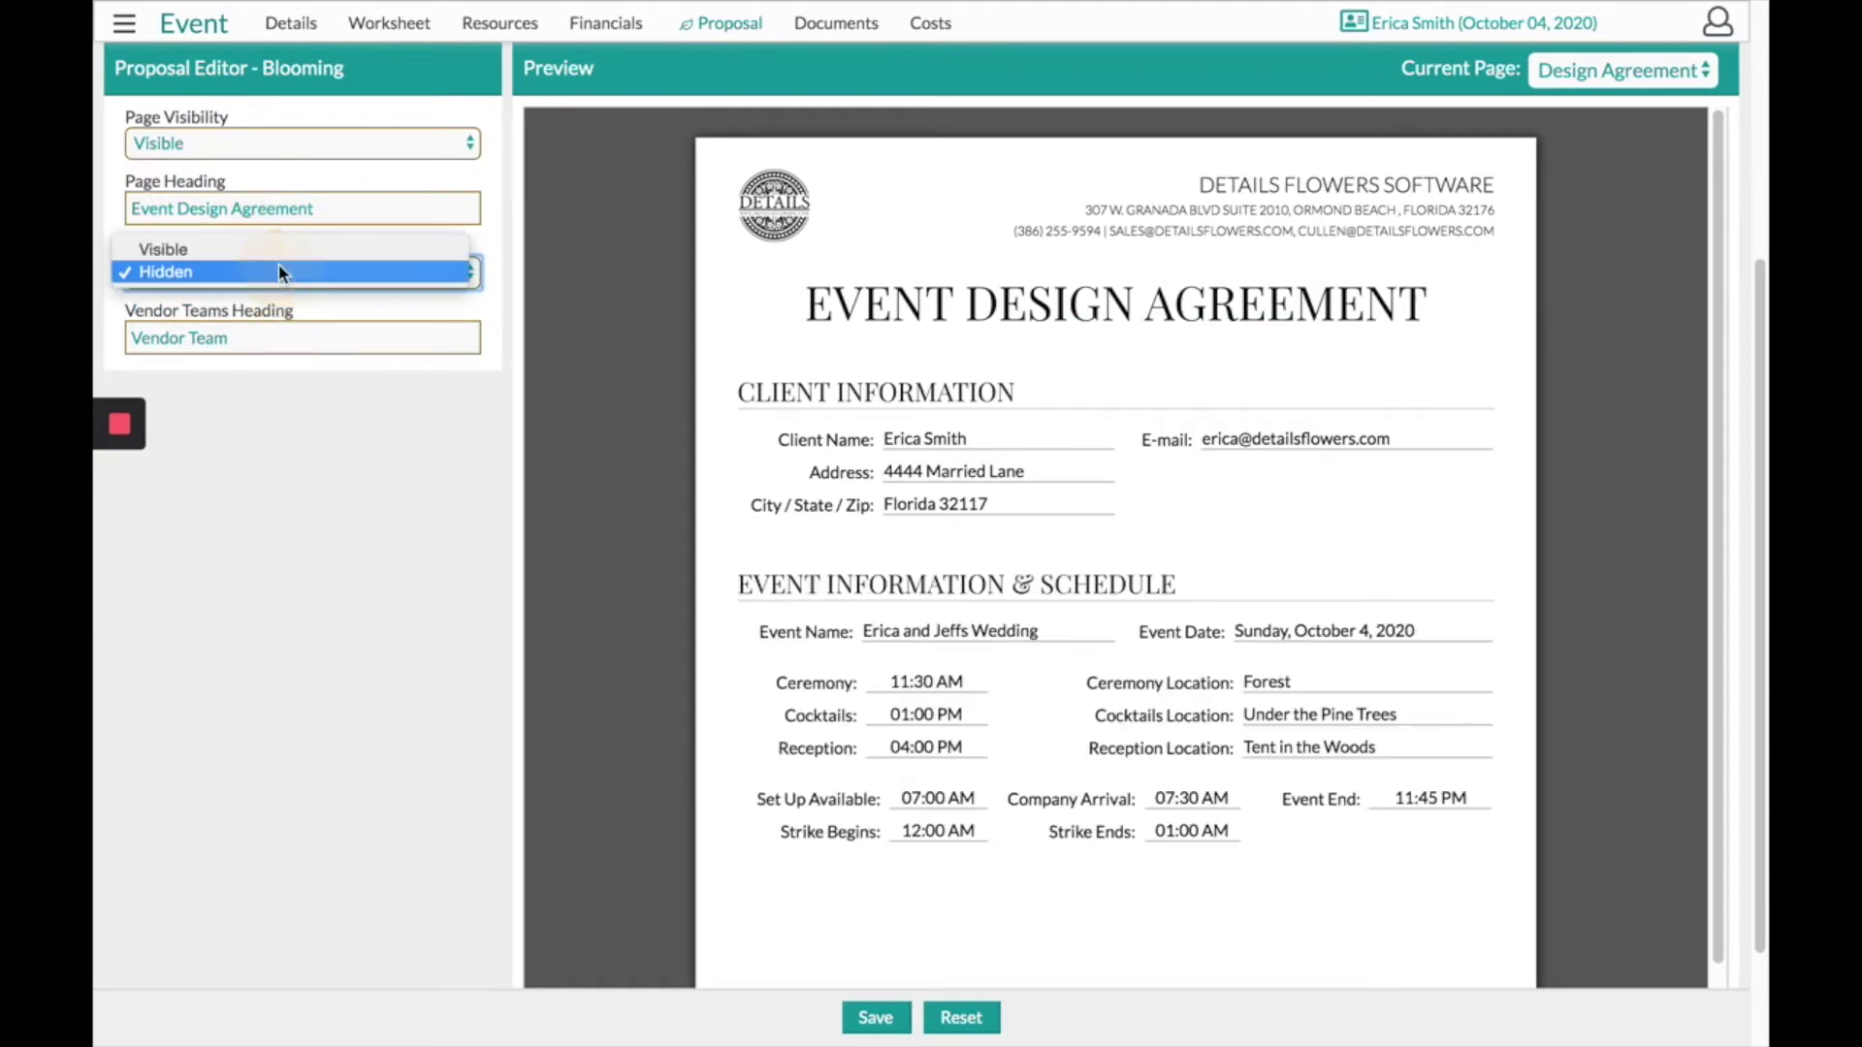
pyautogui.click(277, 252)
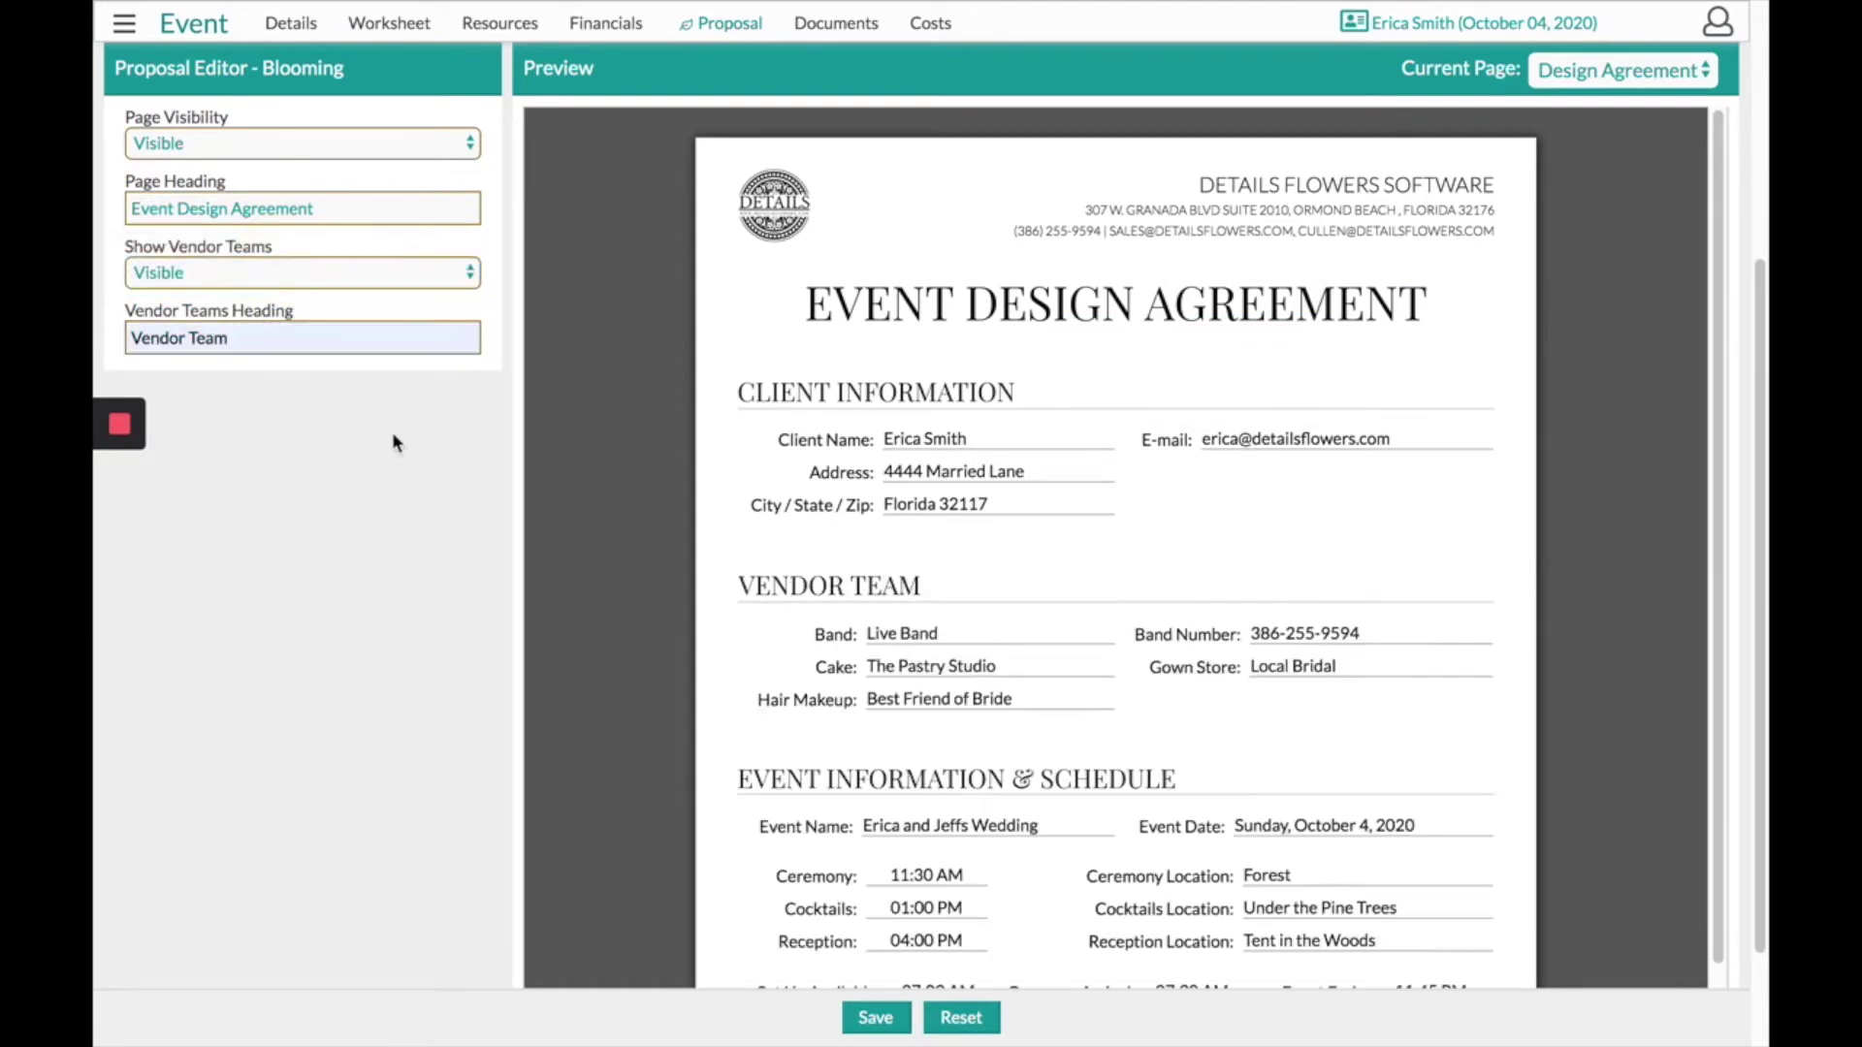
pyautogui.click(191, 311)
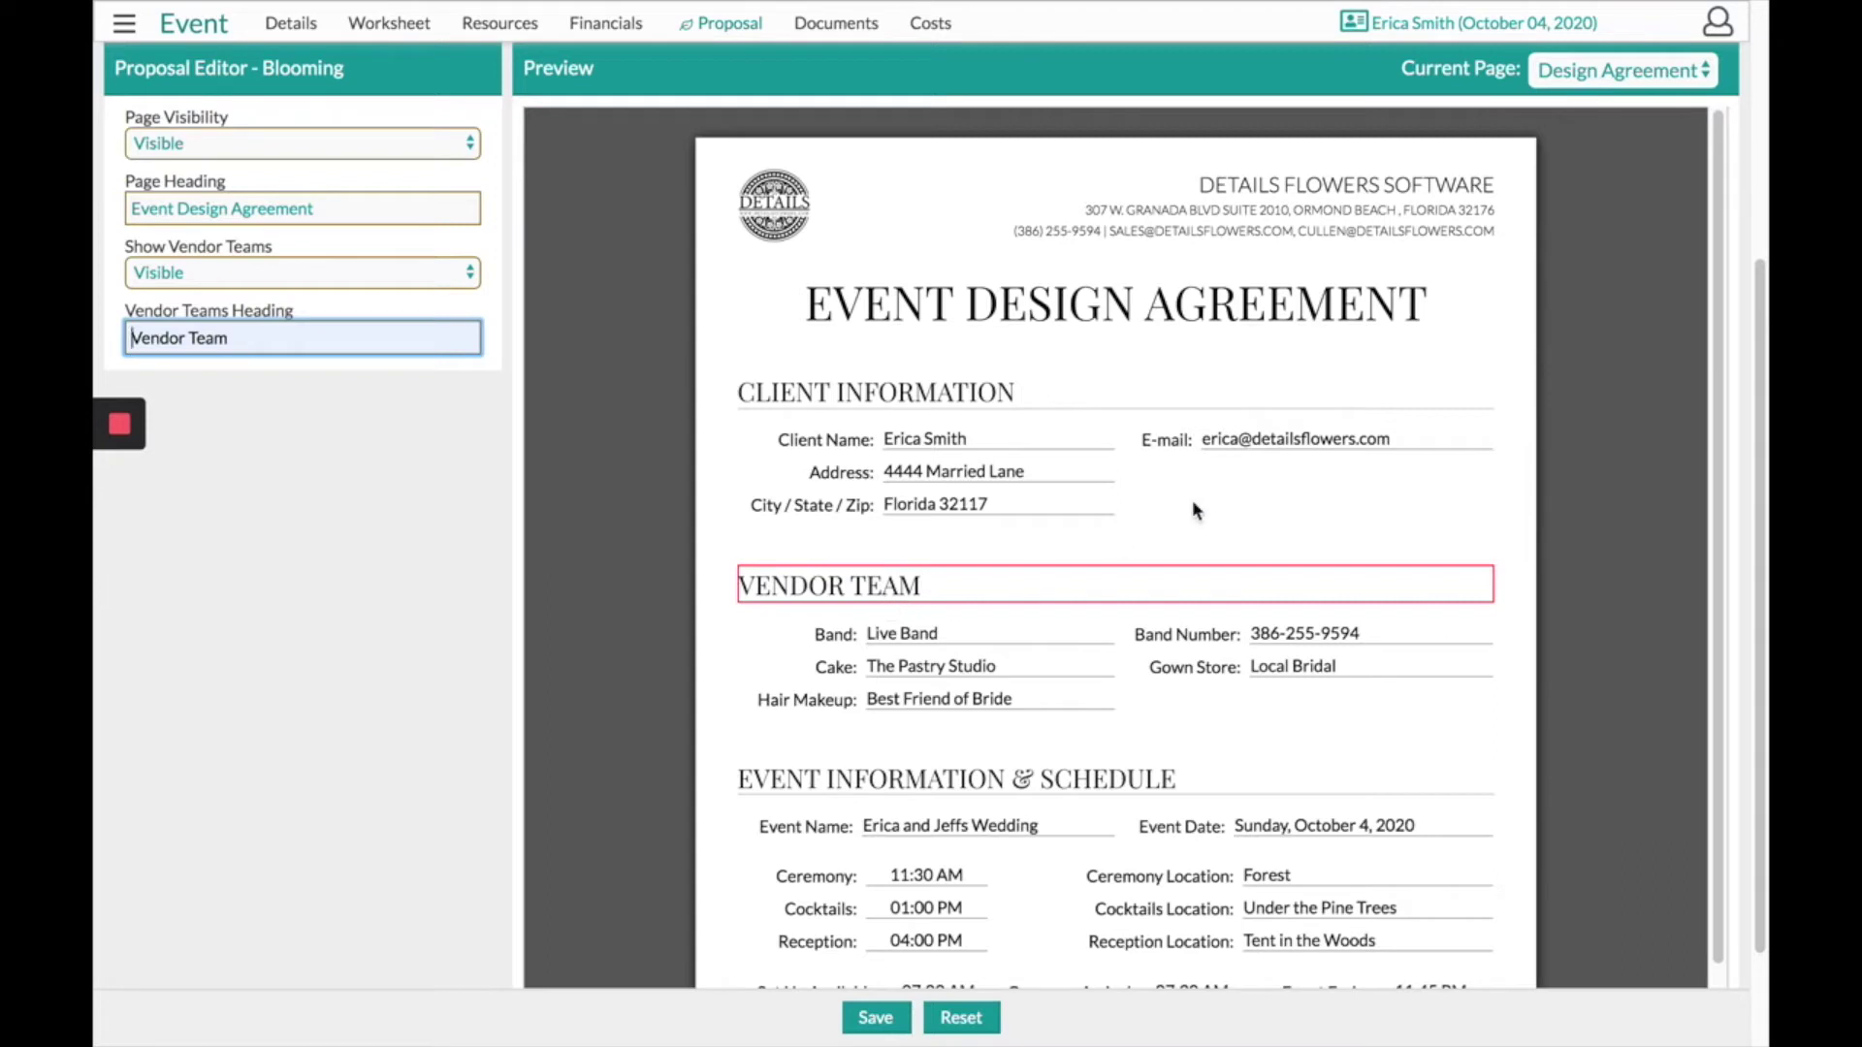
pyautogui.click(1582, 81)
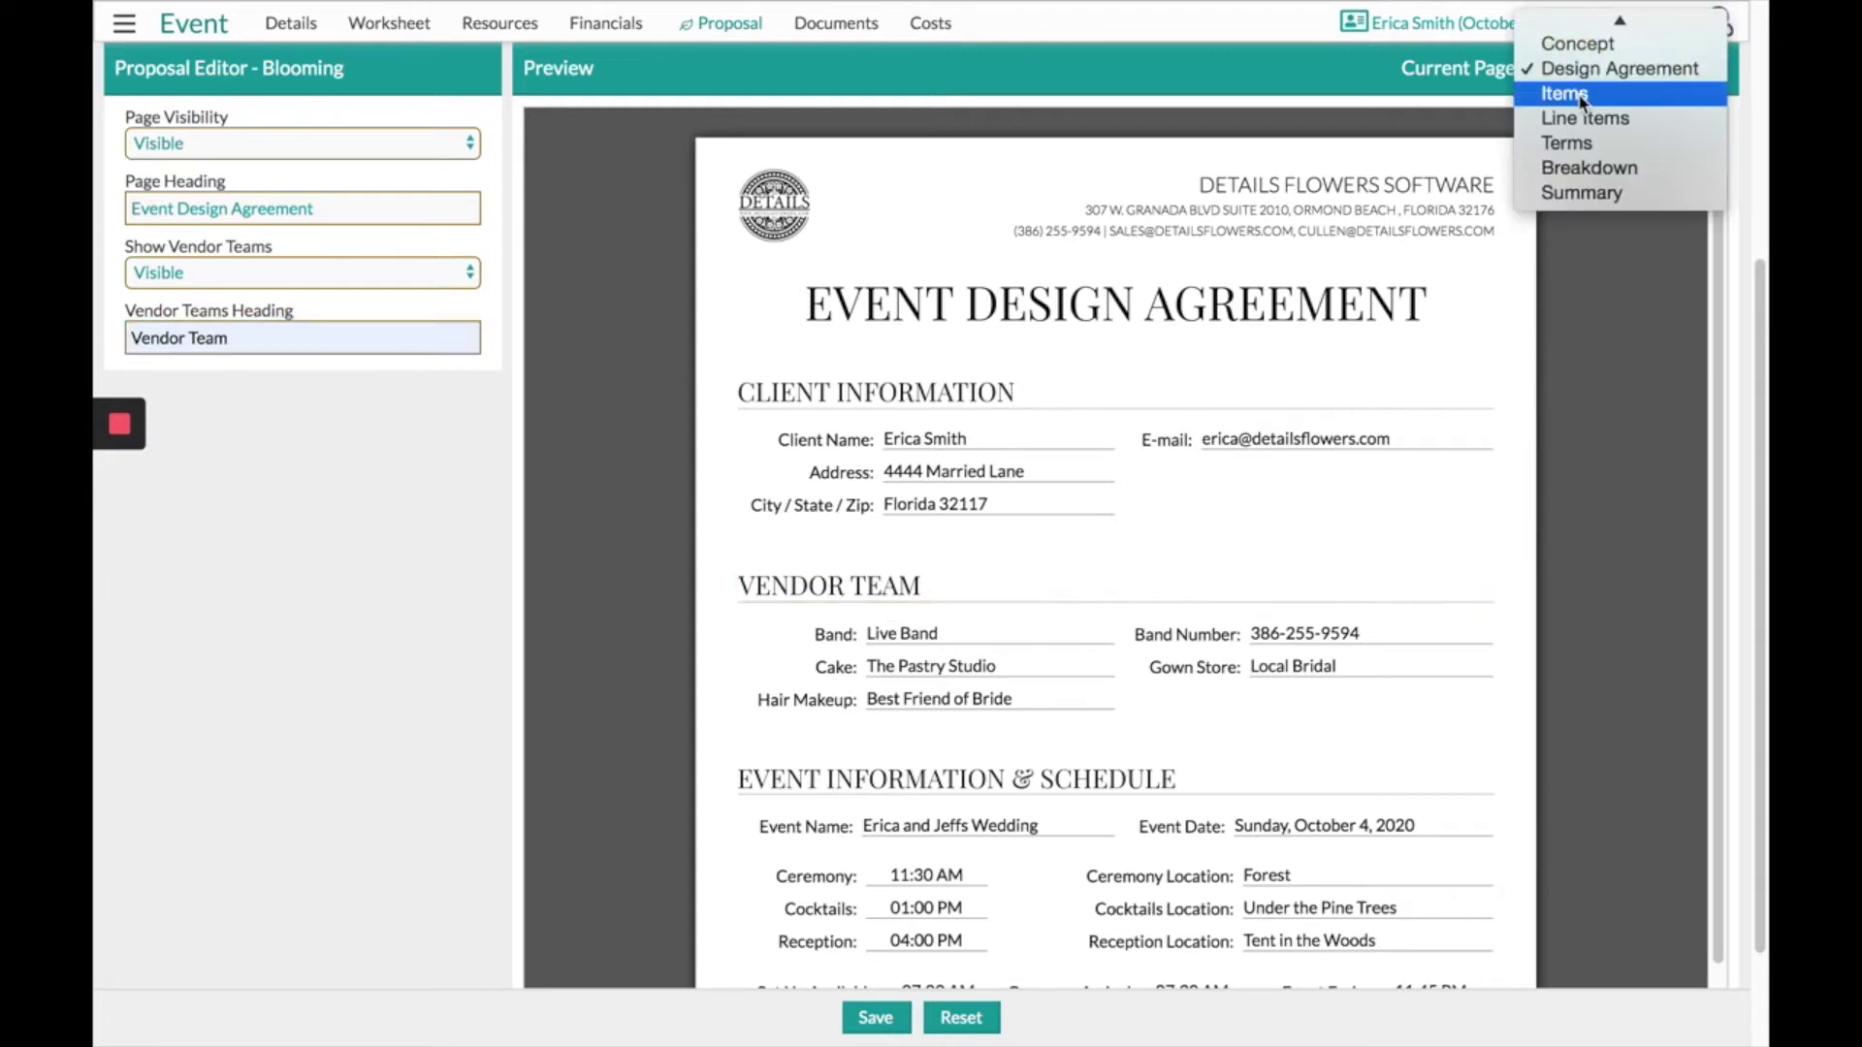
# On the Items page, set the Miscellaneous category's Show Category to Hidden and save.
pyautogui.click(1581, 95)
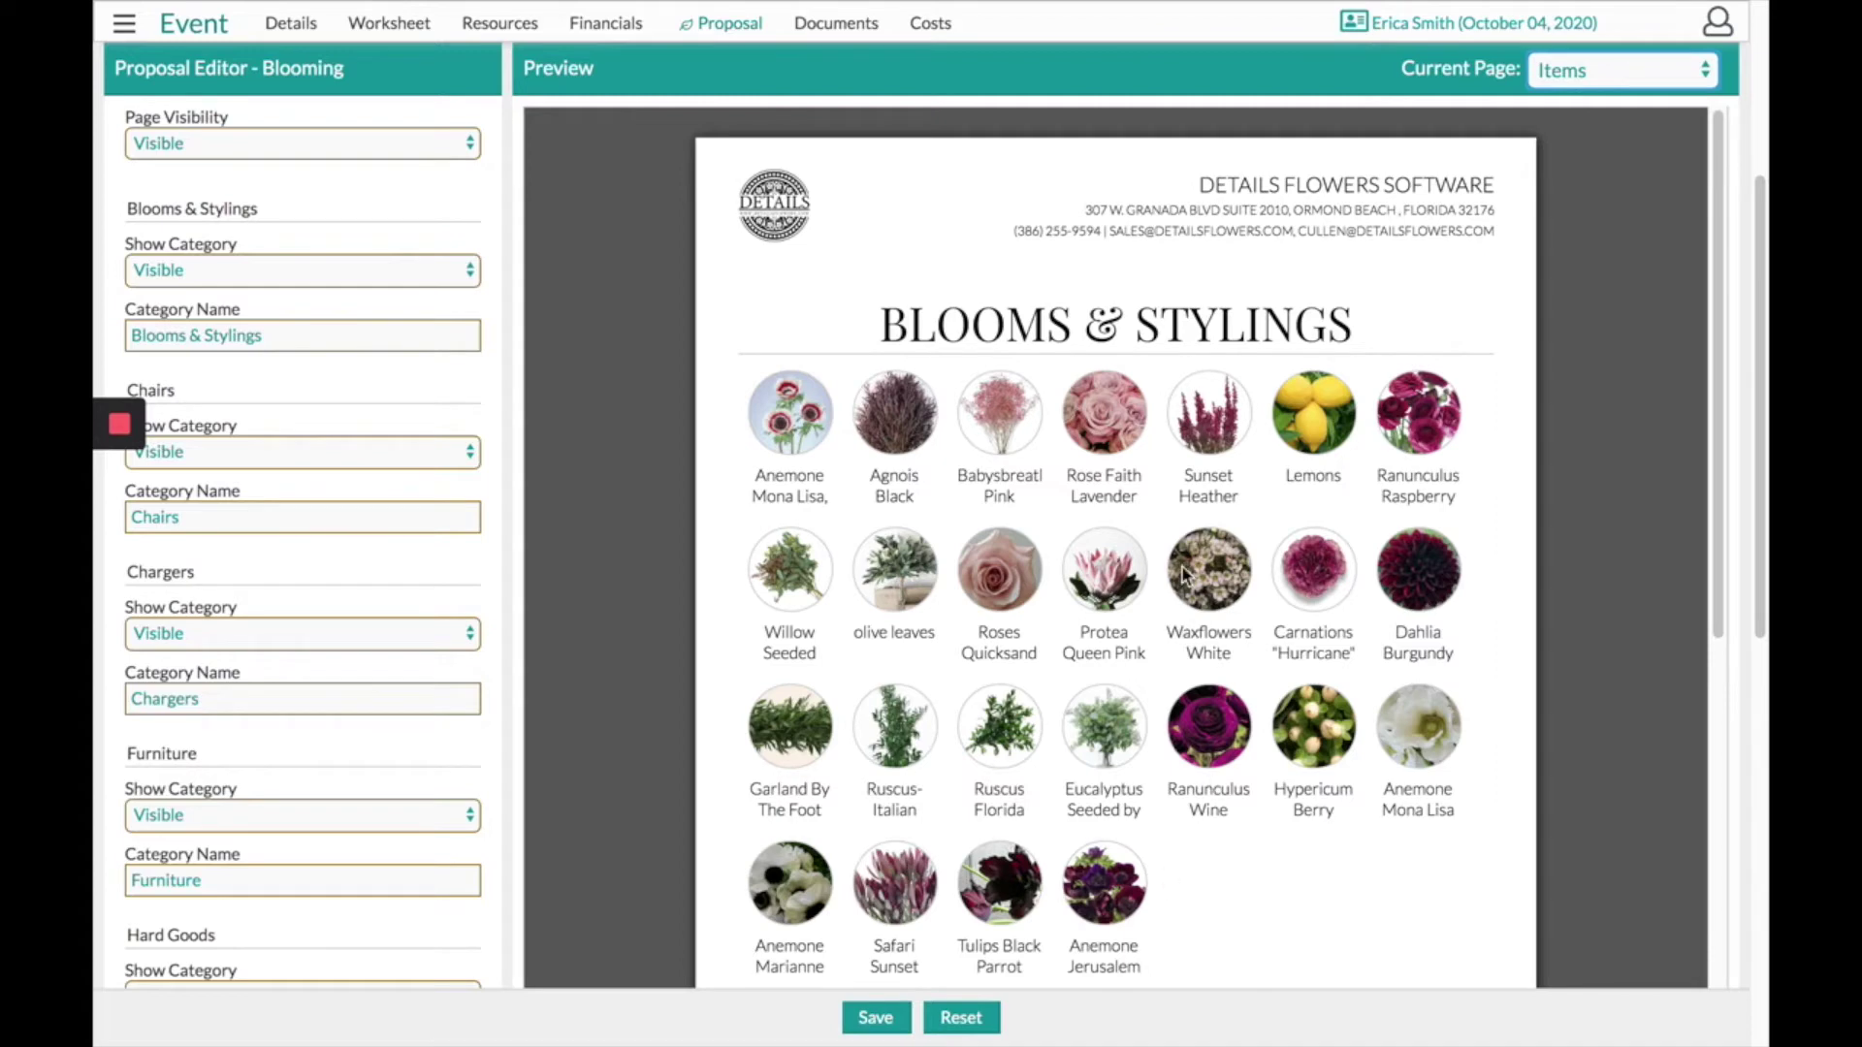
pyautogui.scroll(-1, 1183, 575)
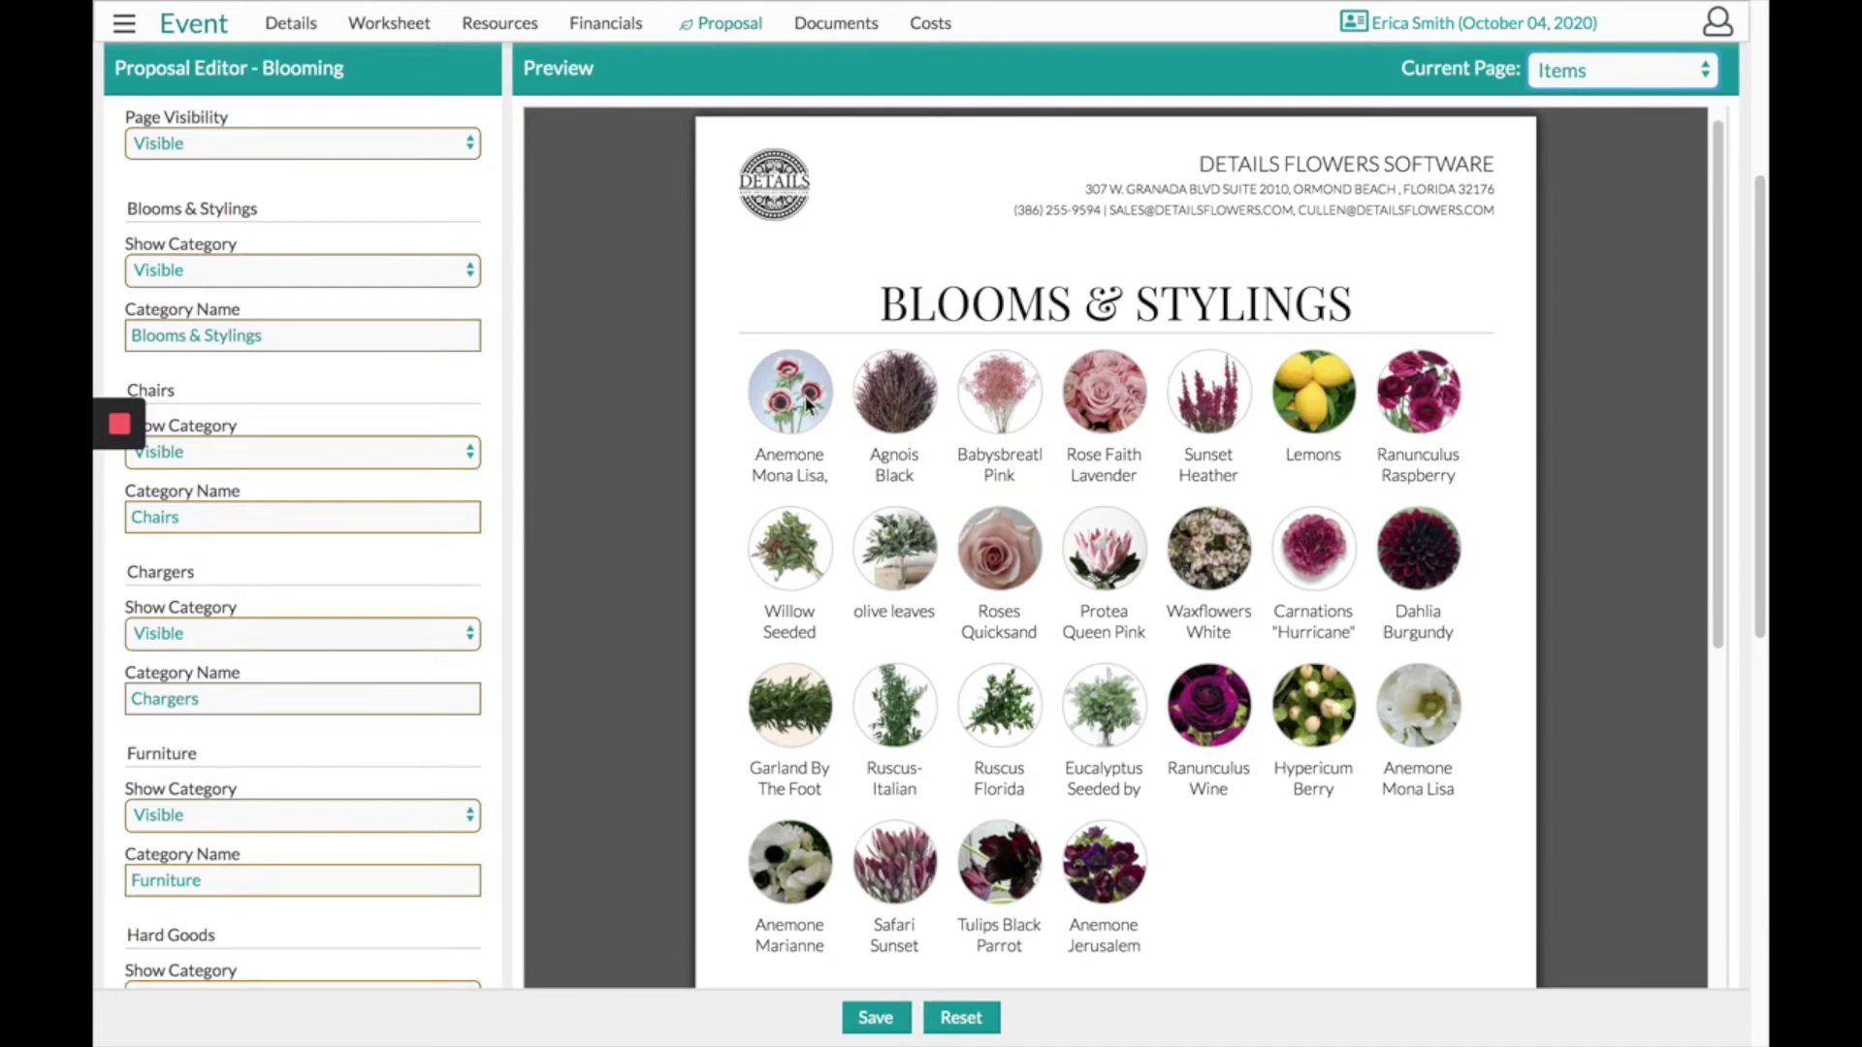
pyautogui.scroll(-5, 931, 524)
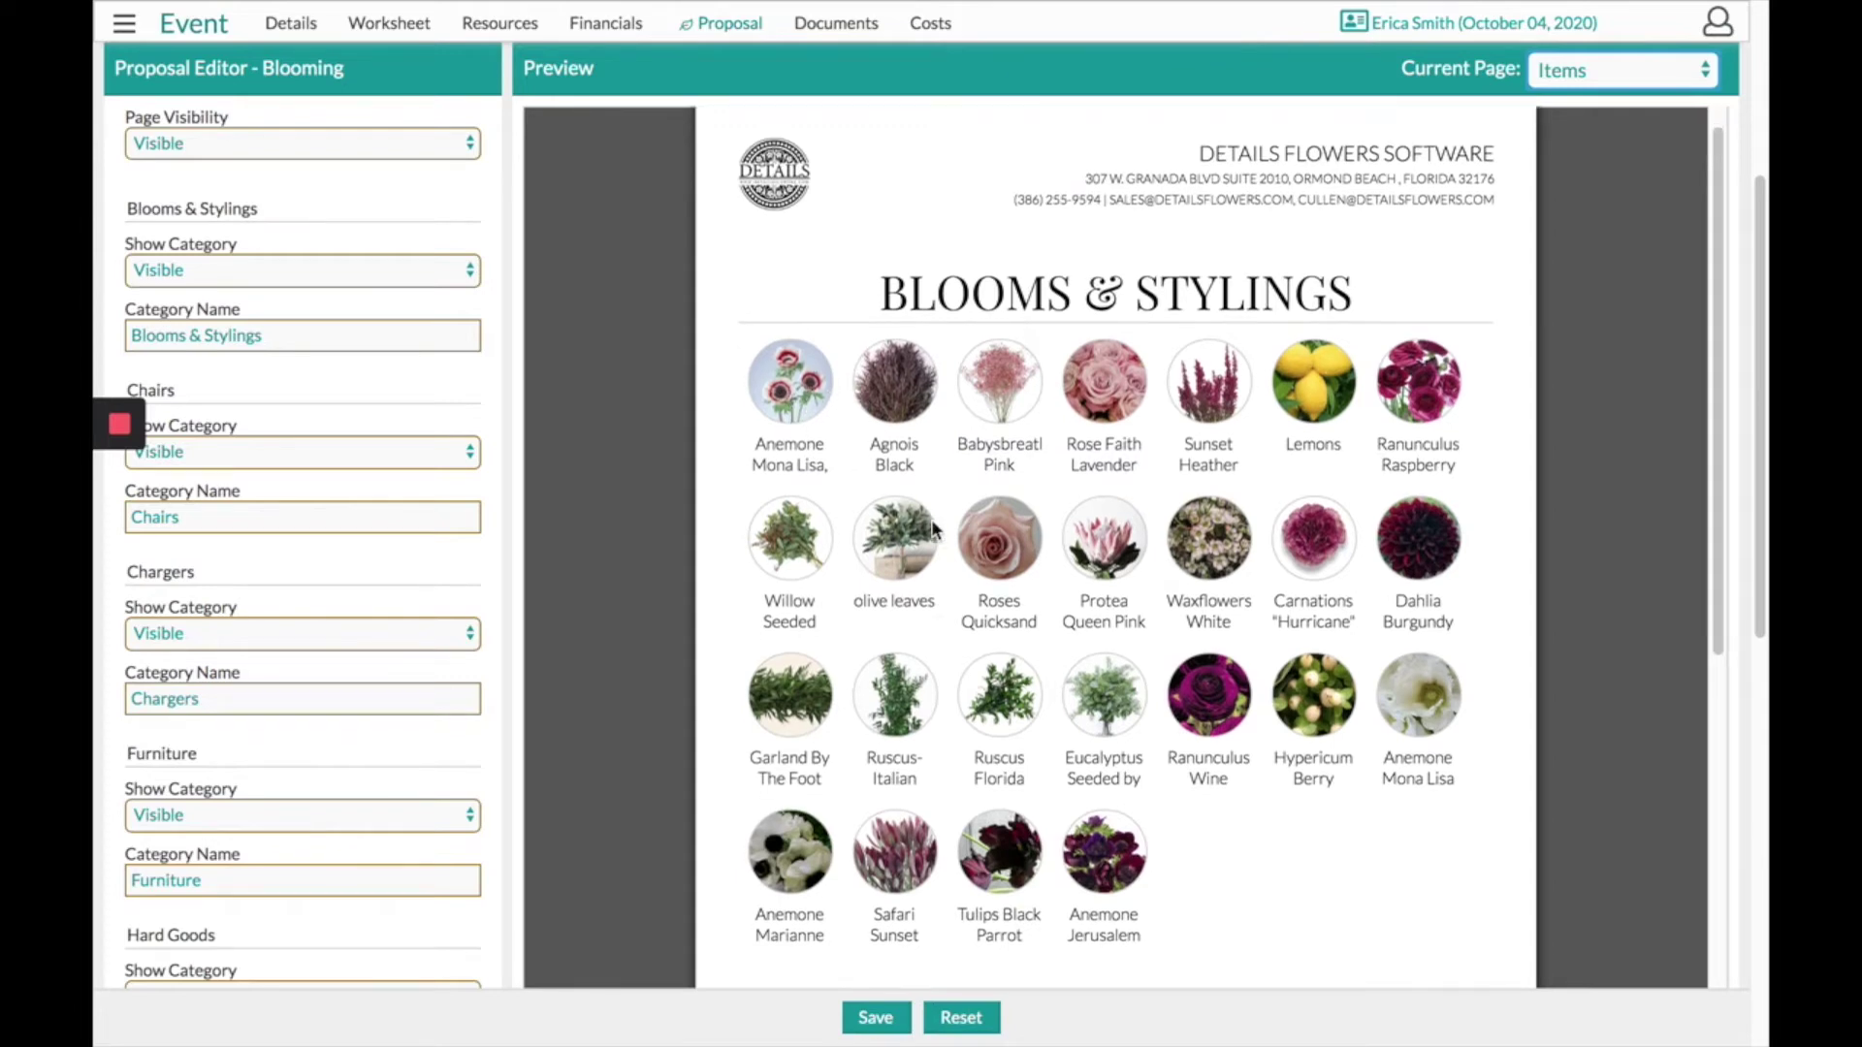
pyautogui.scroll(-7, 1272, 650)
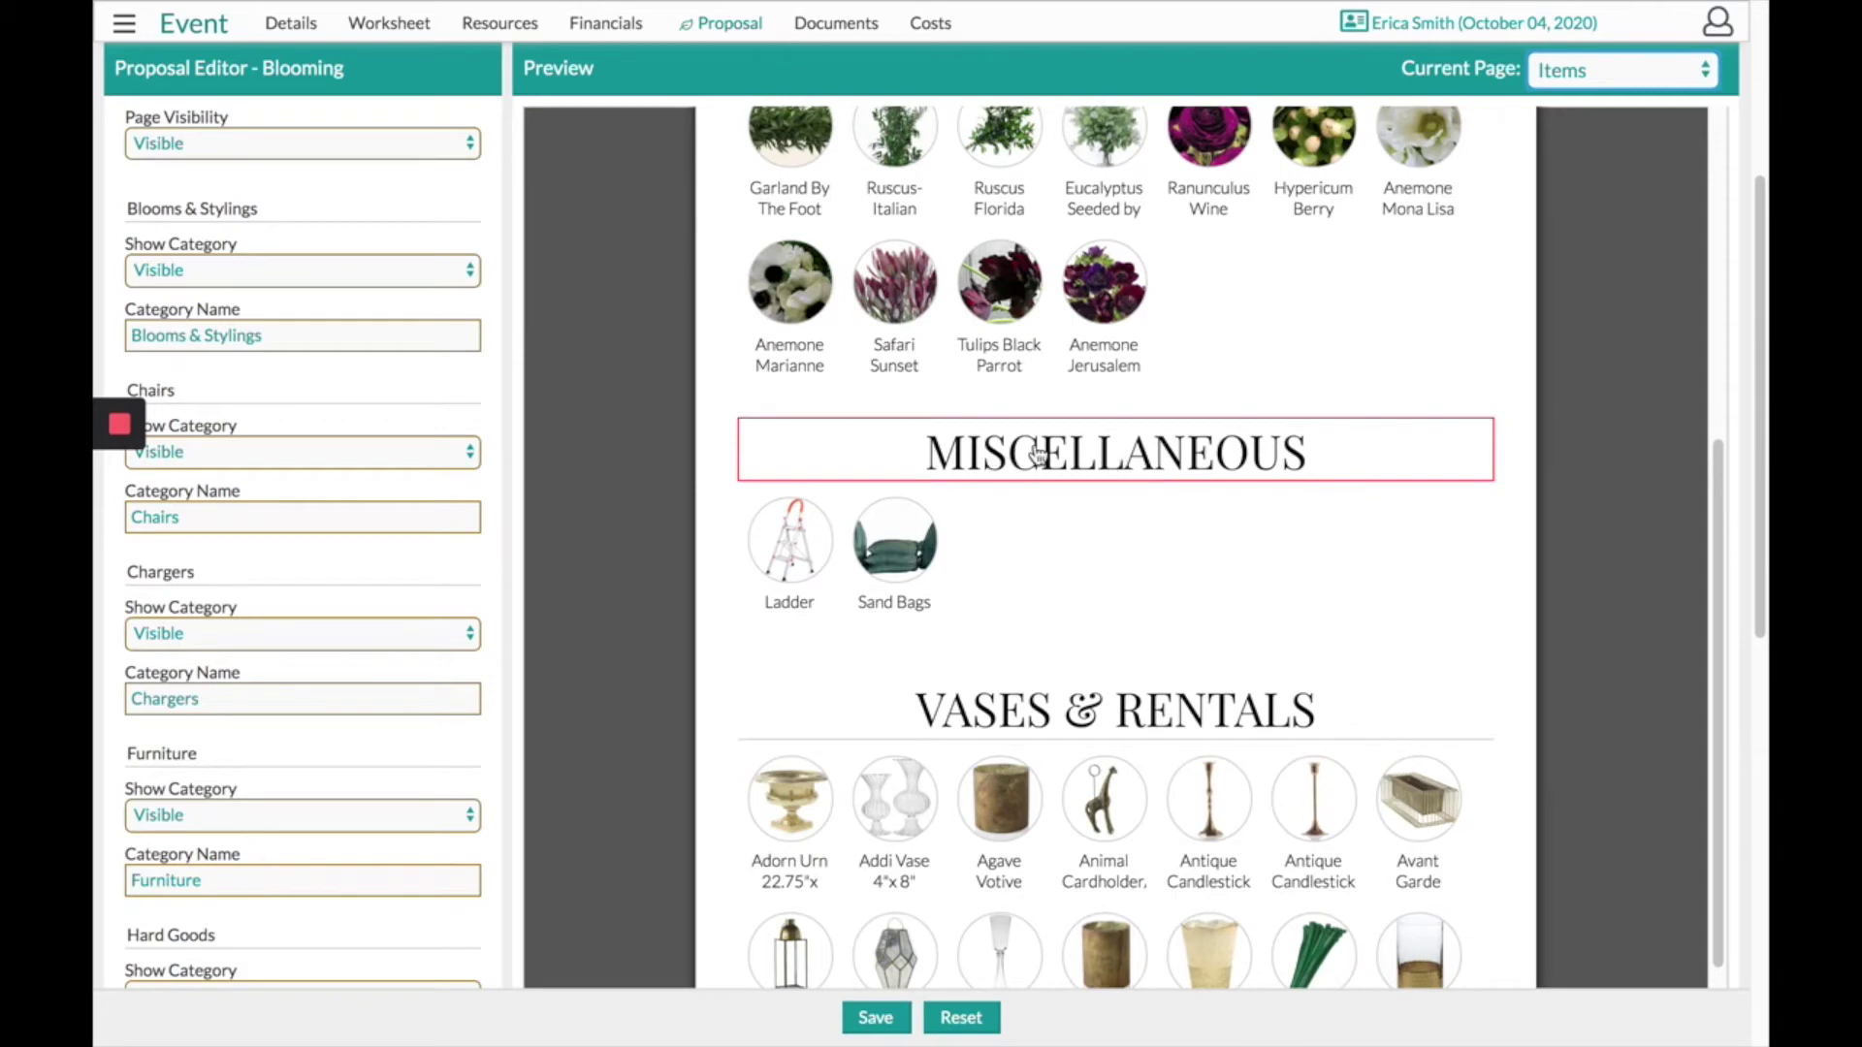
pyautogui.click(1086, 456)
pyautogui.moveTo(239, 504); pyautogui.dragTo(159, 513)
pyautogui.click(215, 473)
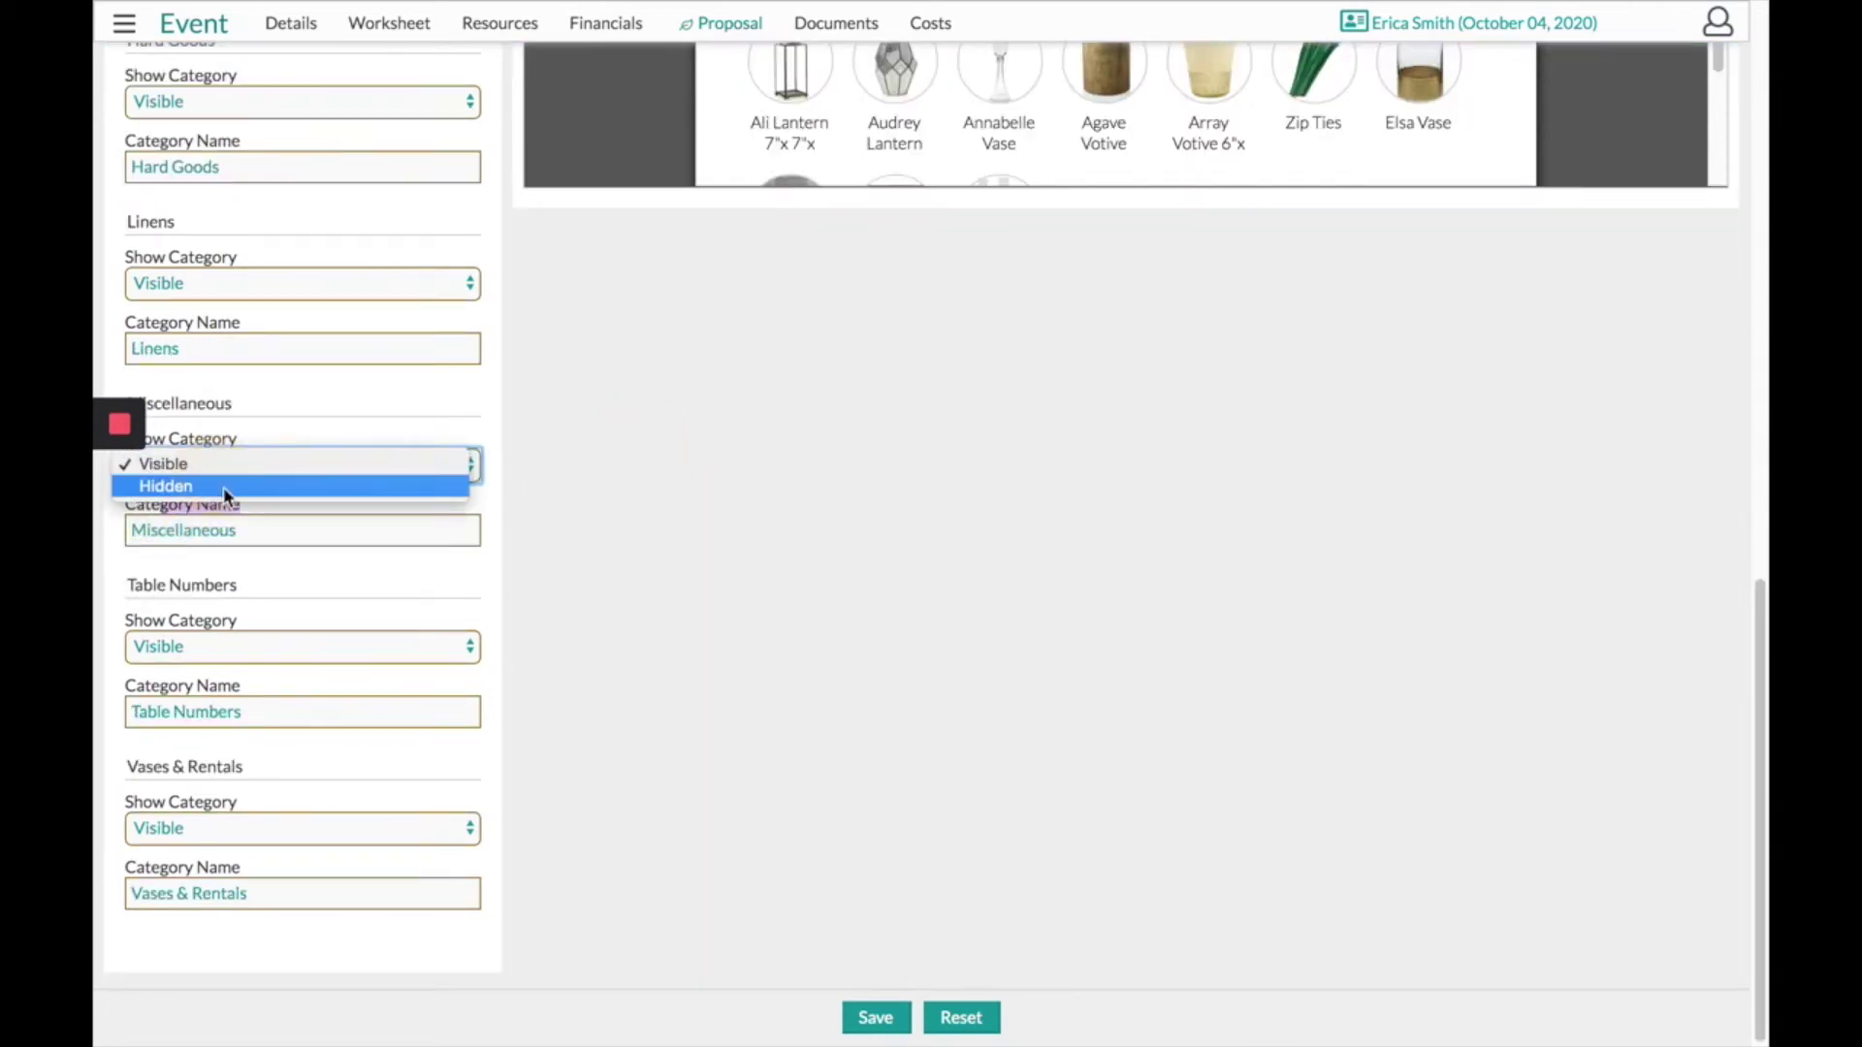
pyautogui.click(223, 491)
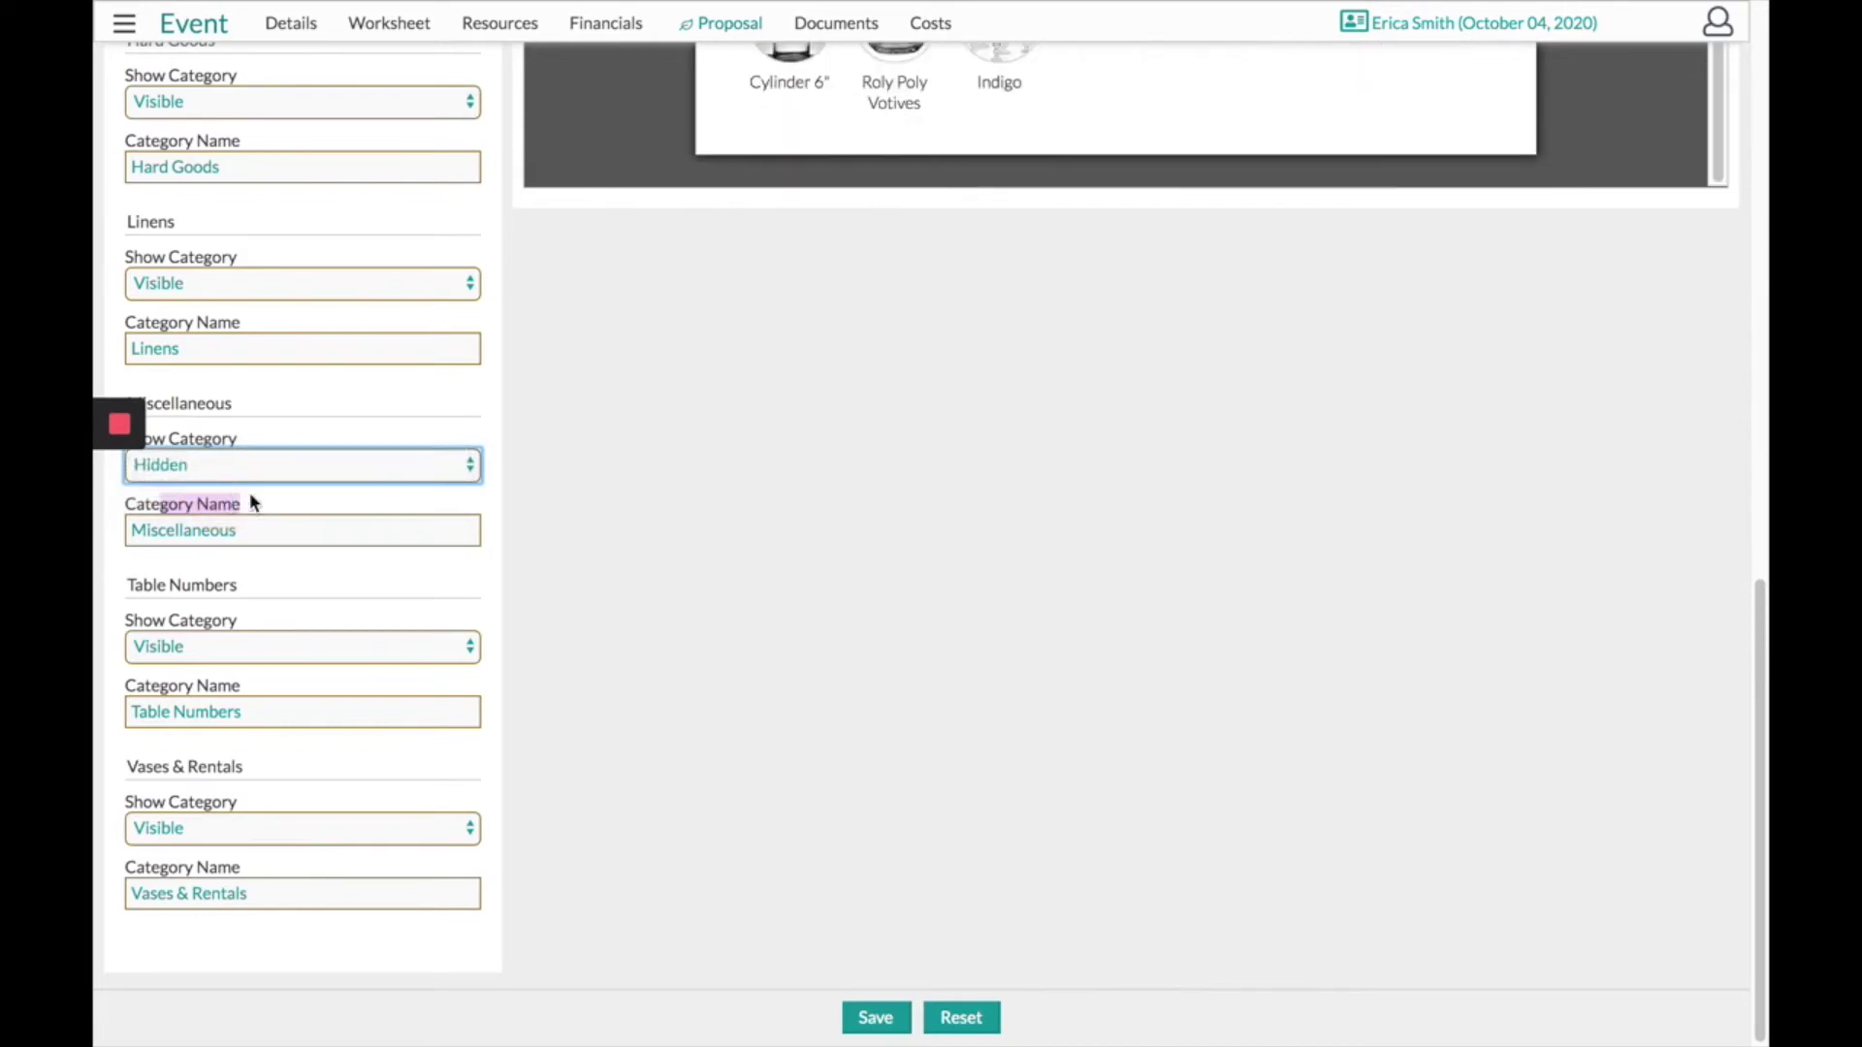
pyautogui.scroll(7, 1111, 504)
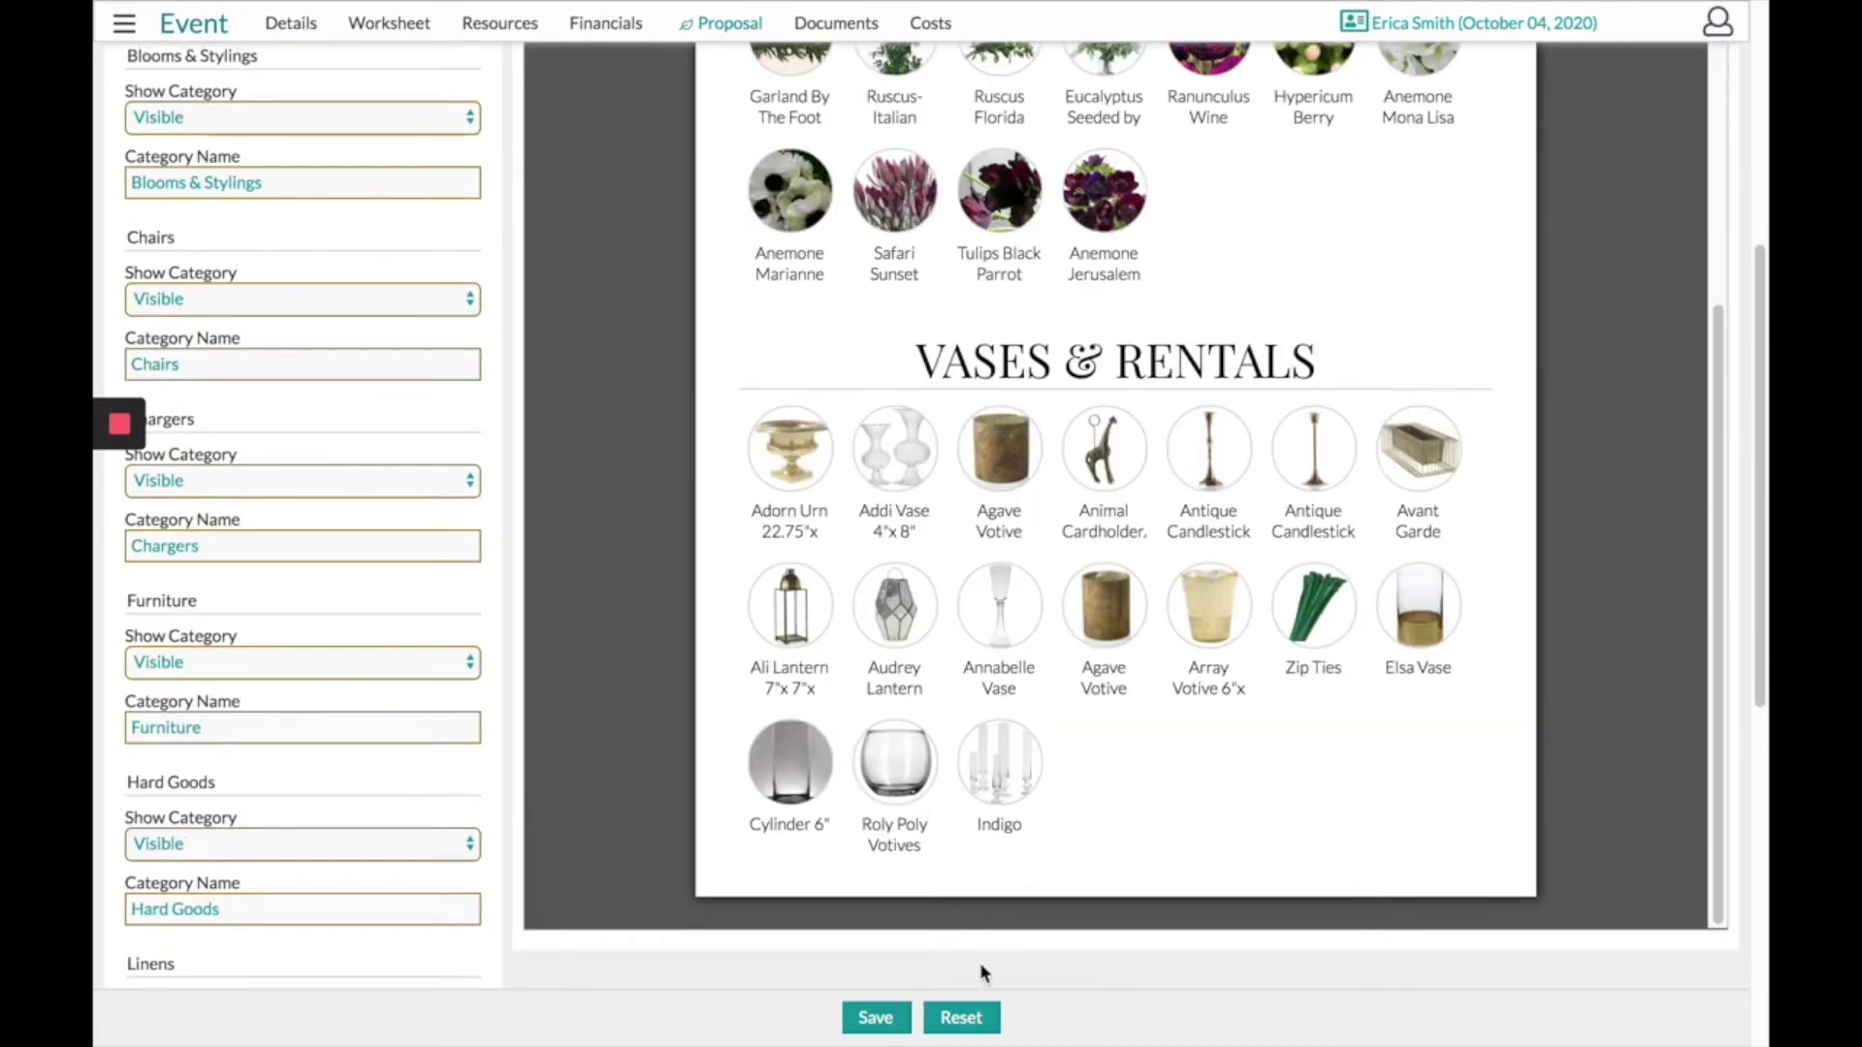
pyautogui.click(876, 1017)
# Switch the preview to the Line Items page.
pyautogui.scroll(6, 1587, 435)
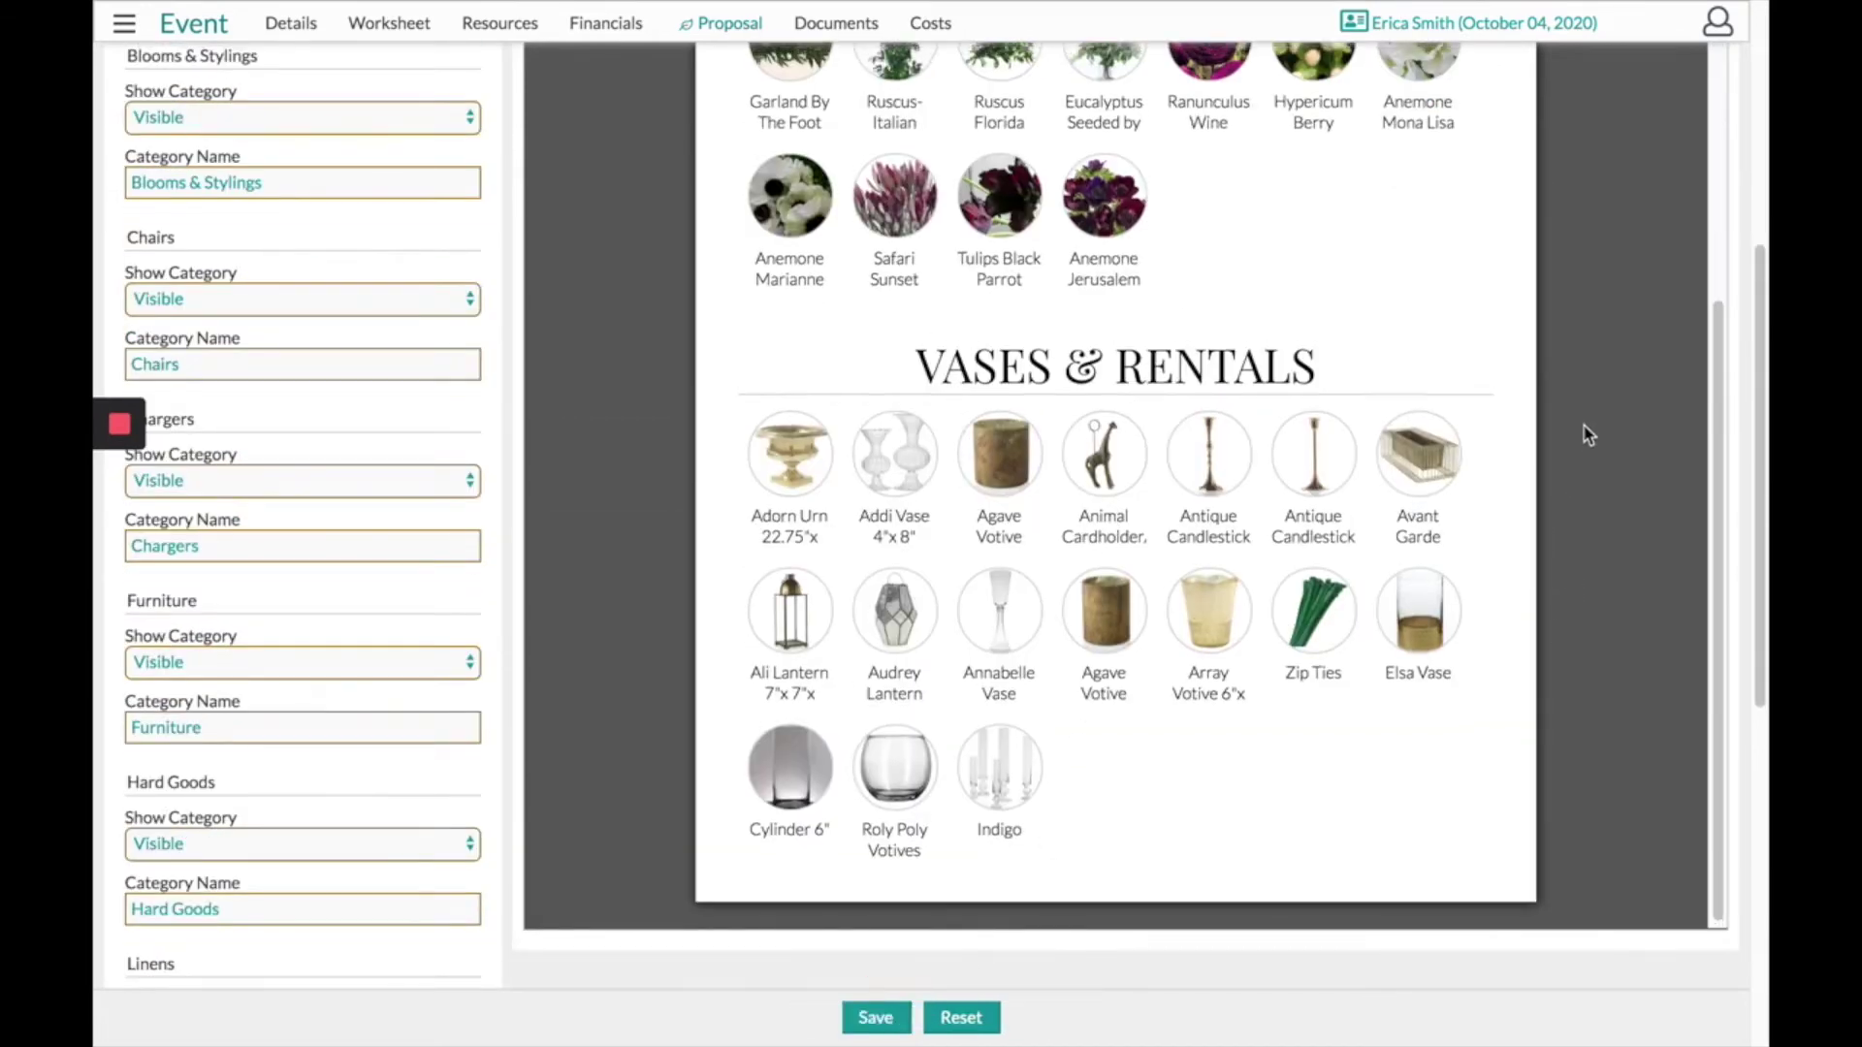
pyautogui.scroll(3, 1615, 360)
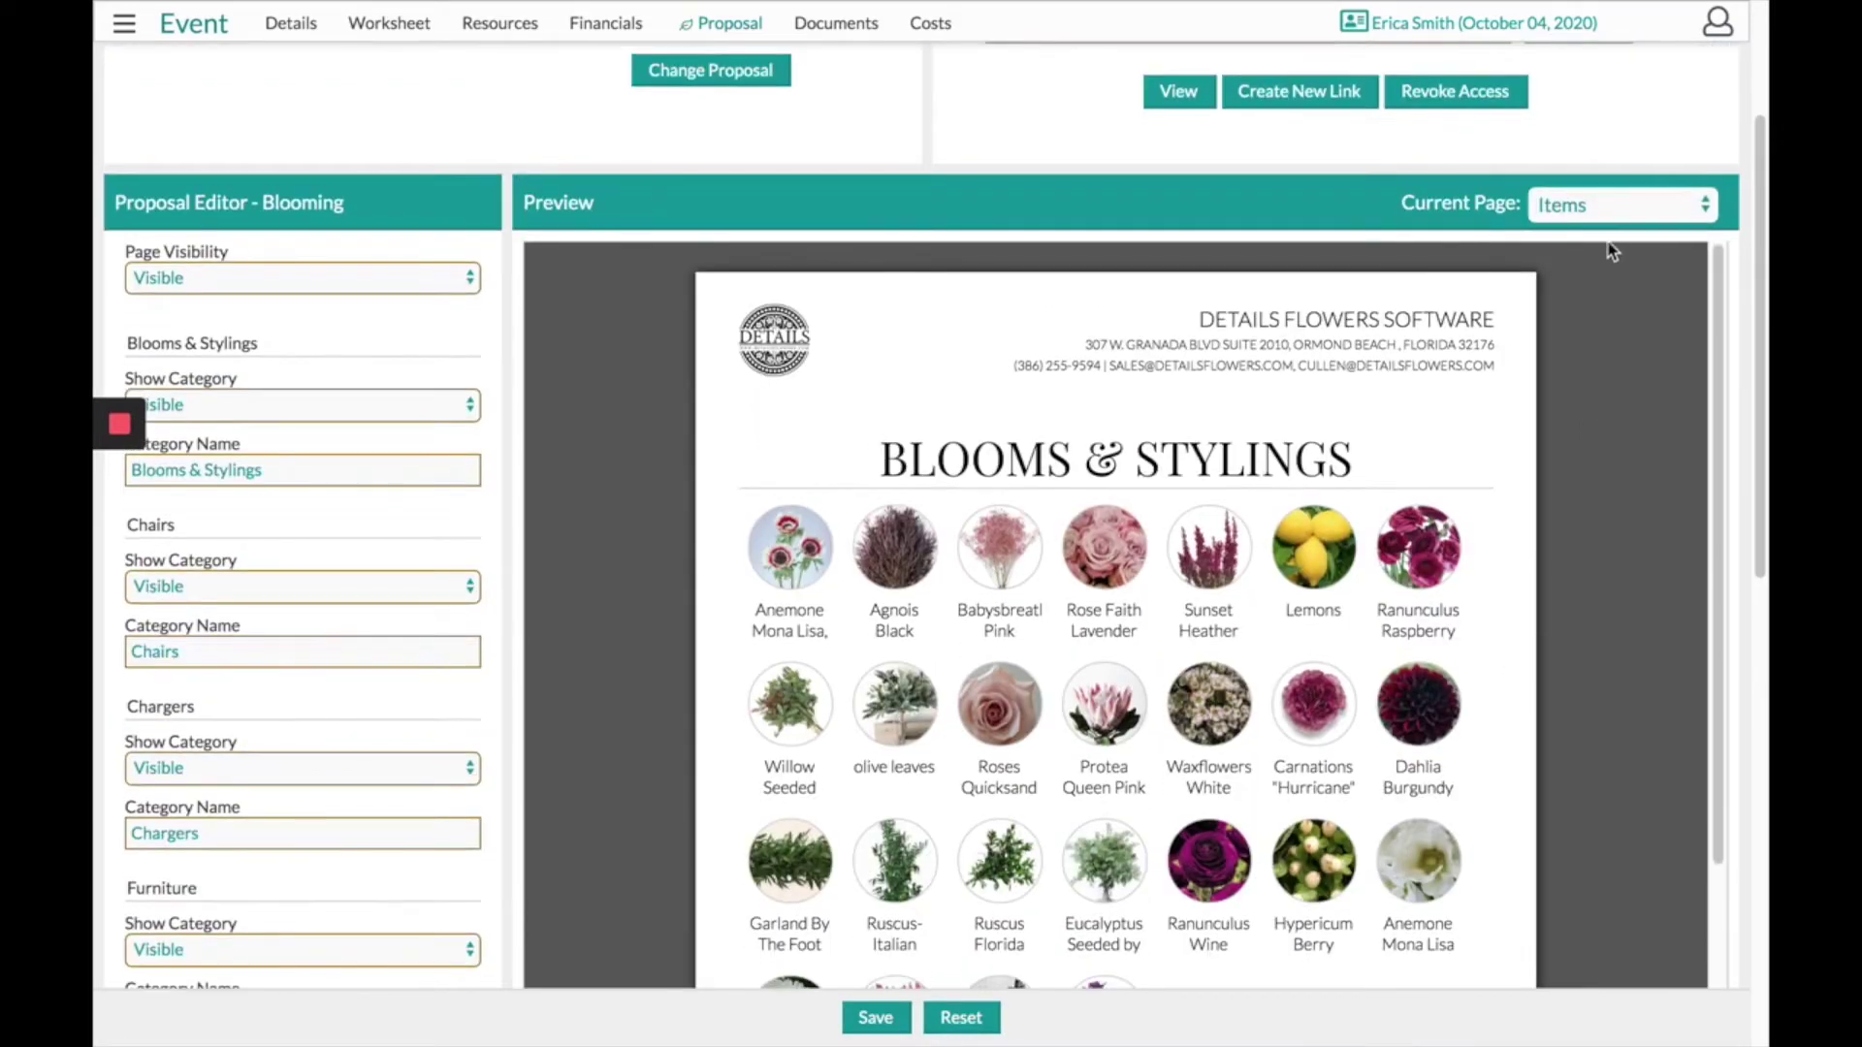
pyautogui.click(1615, 205)
pyautogui.click(1617, 233)
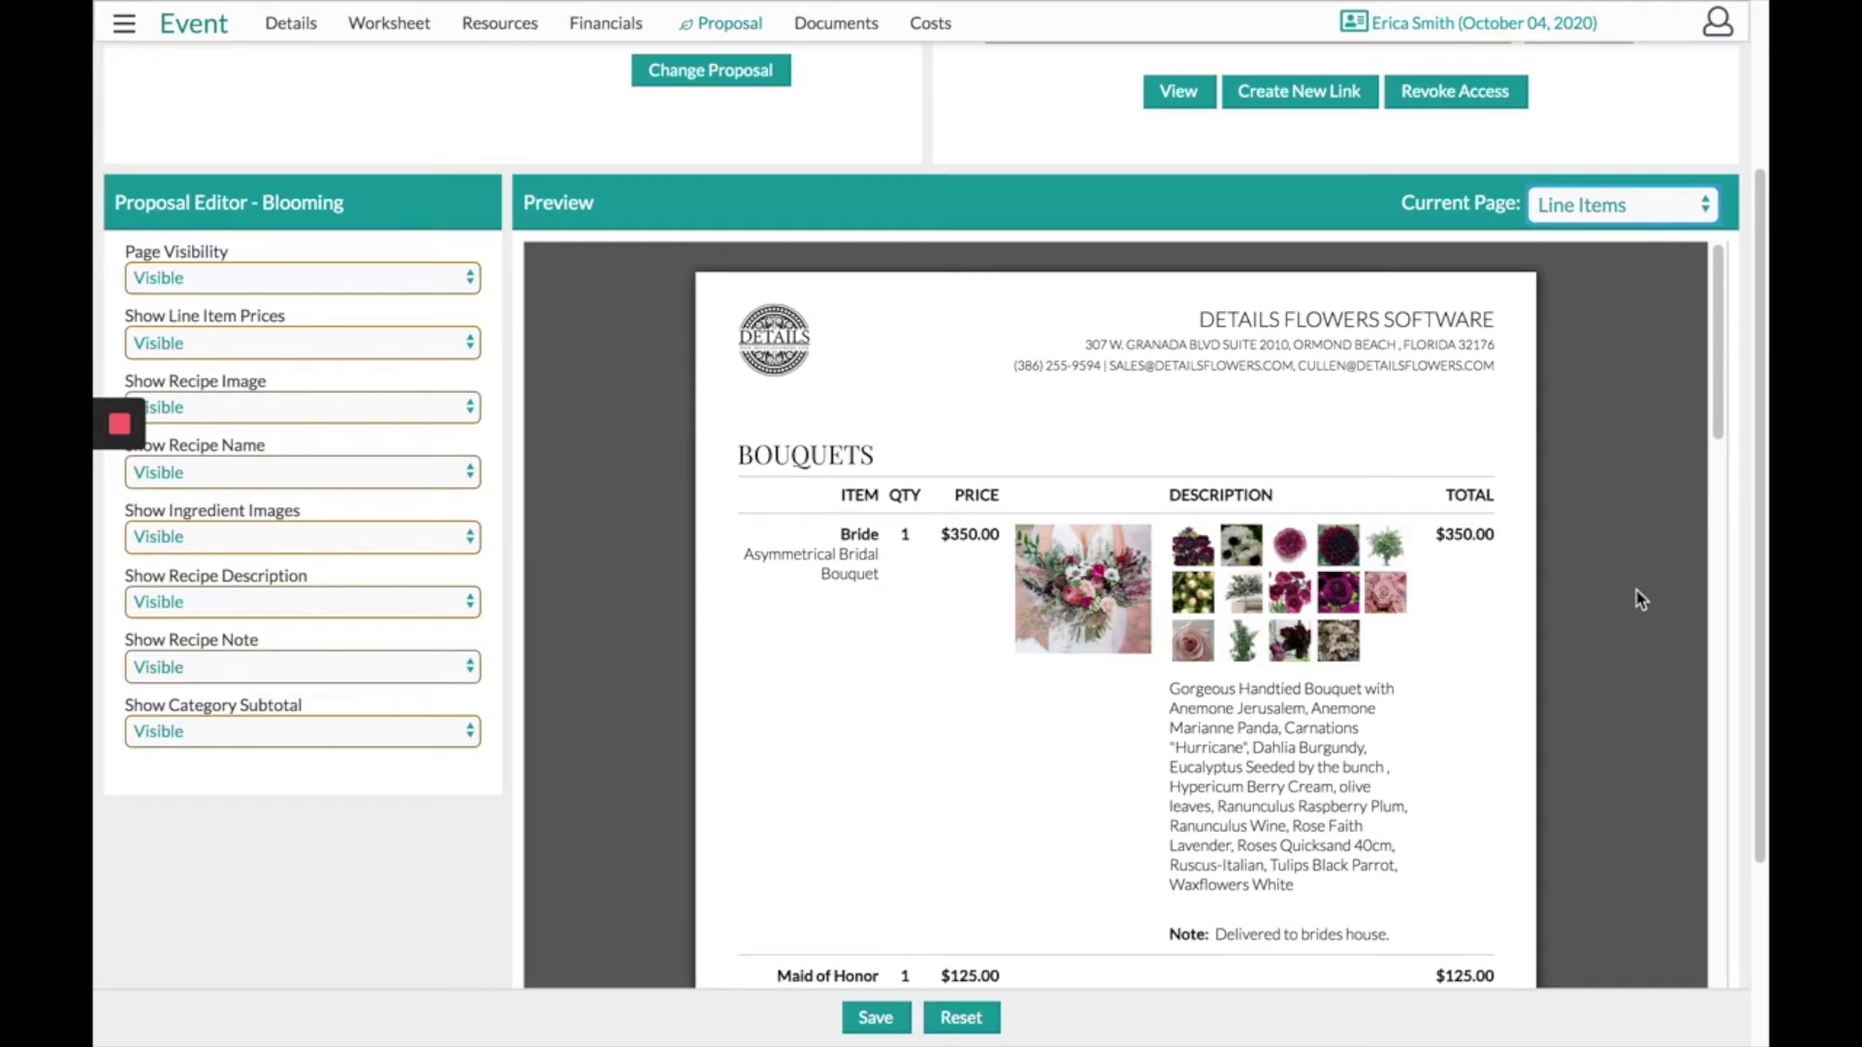
# Set Show Recipe Name to Hidden so recipe names no longer appear under line items.
pyautogui.scroll(-1, 1637, 598)
pyautogui.scroll(-1, 1637, 598)
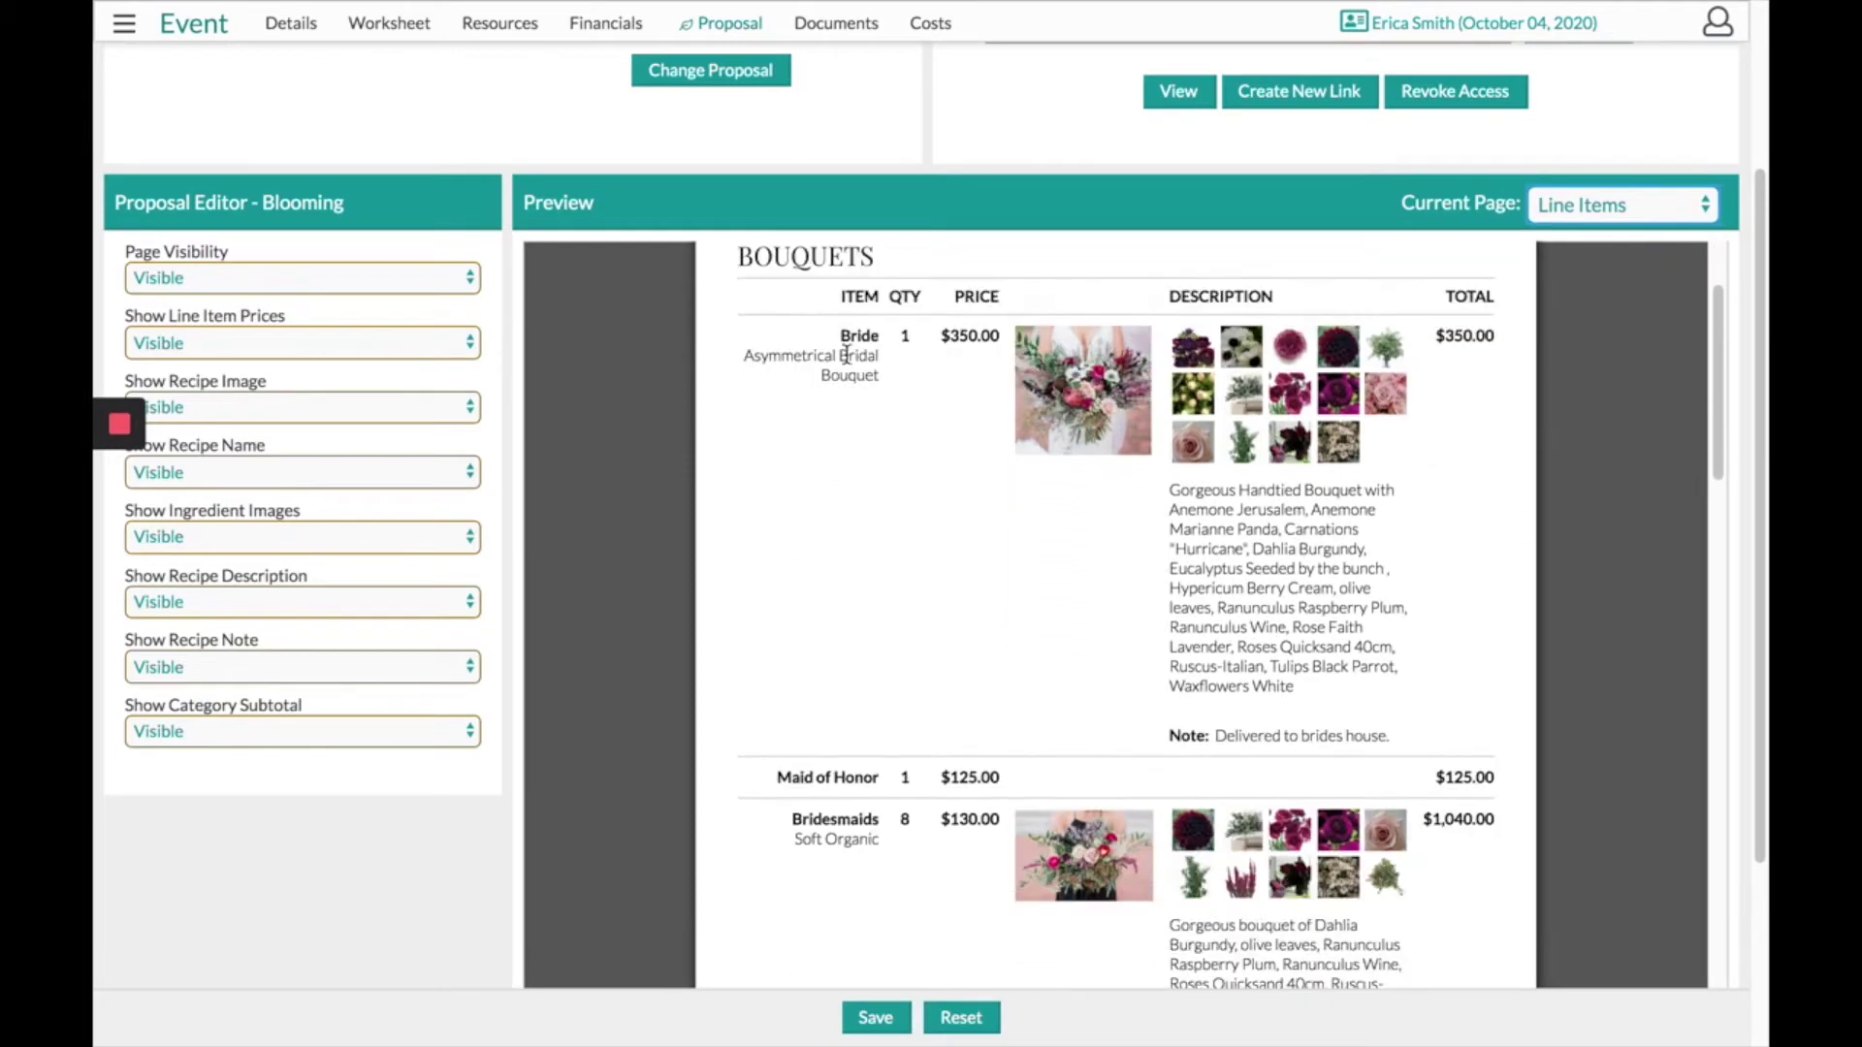
pyautogui.click(341, 23)
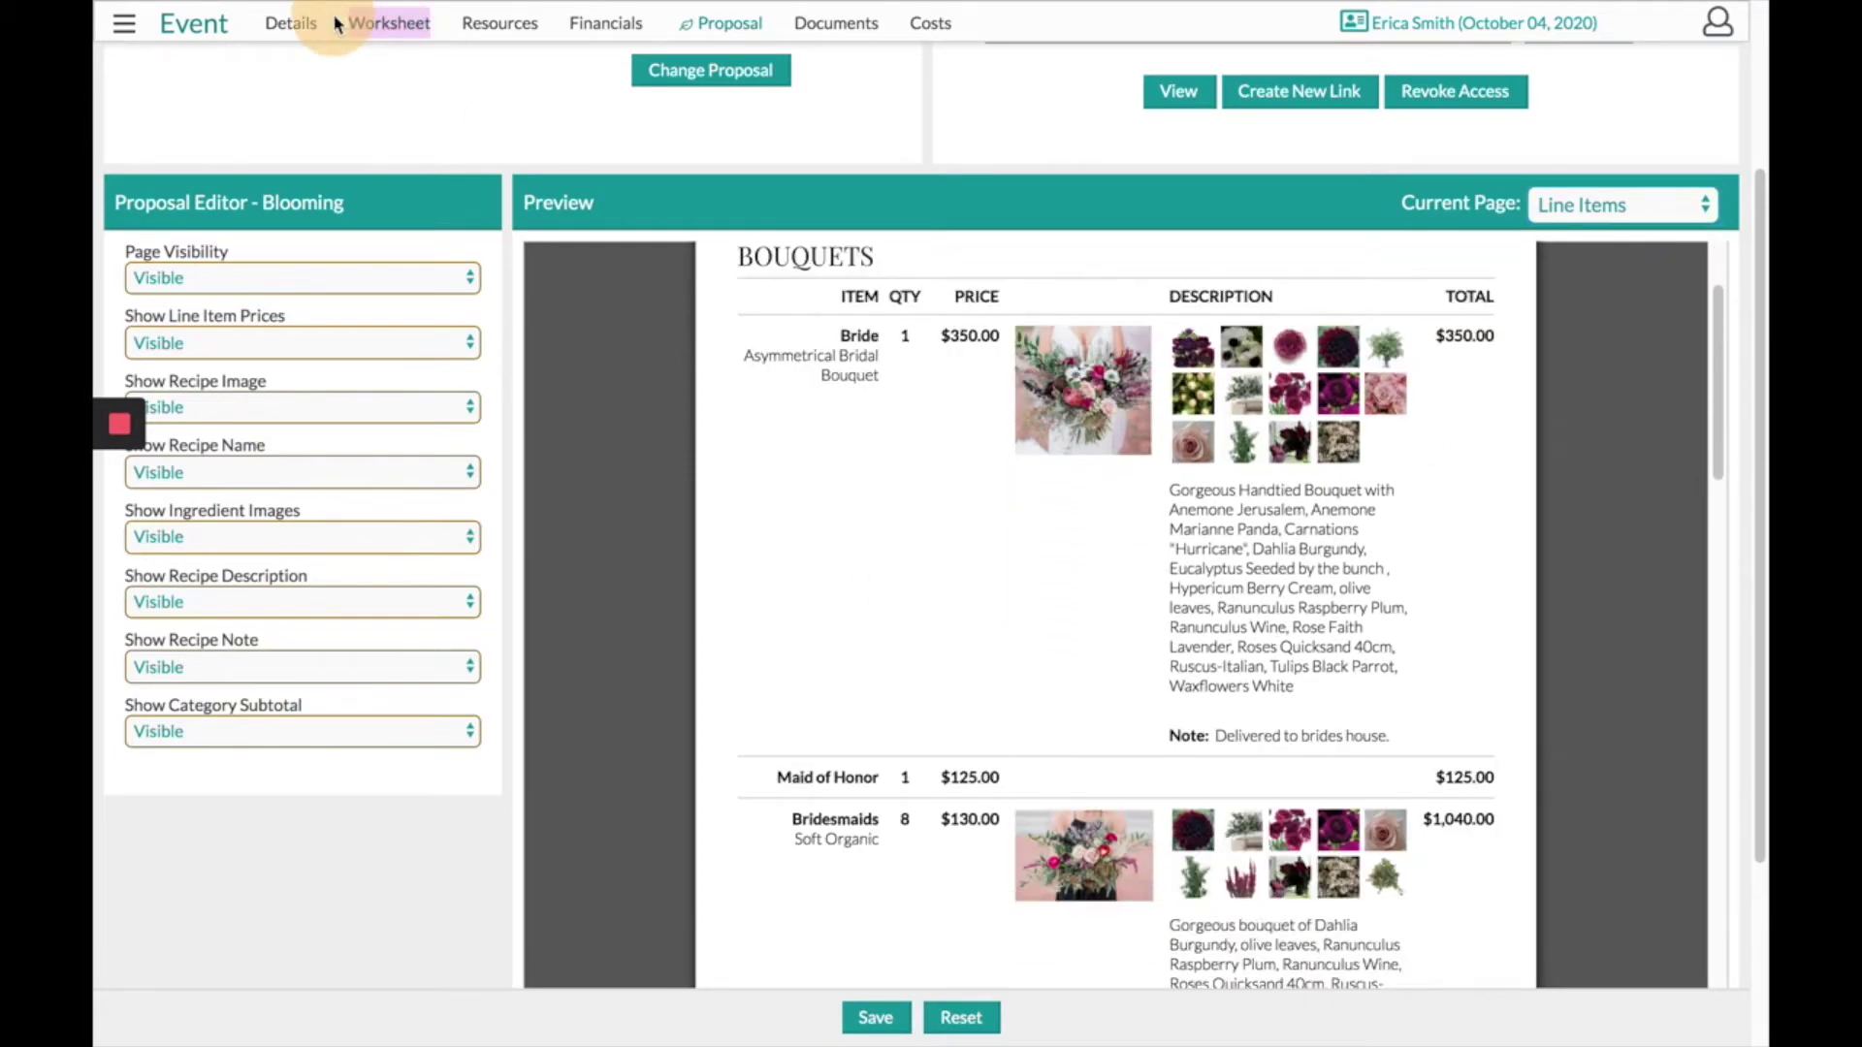
pyautogui.click(487, 134)
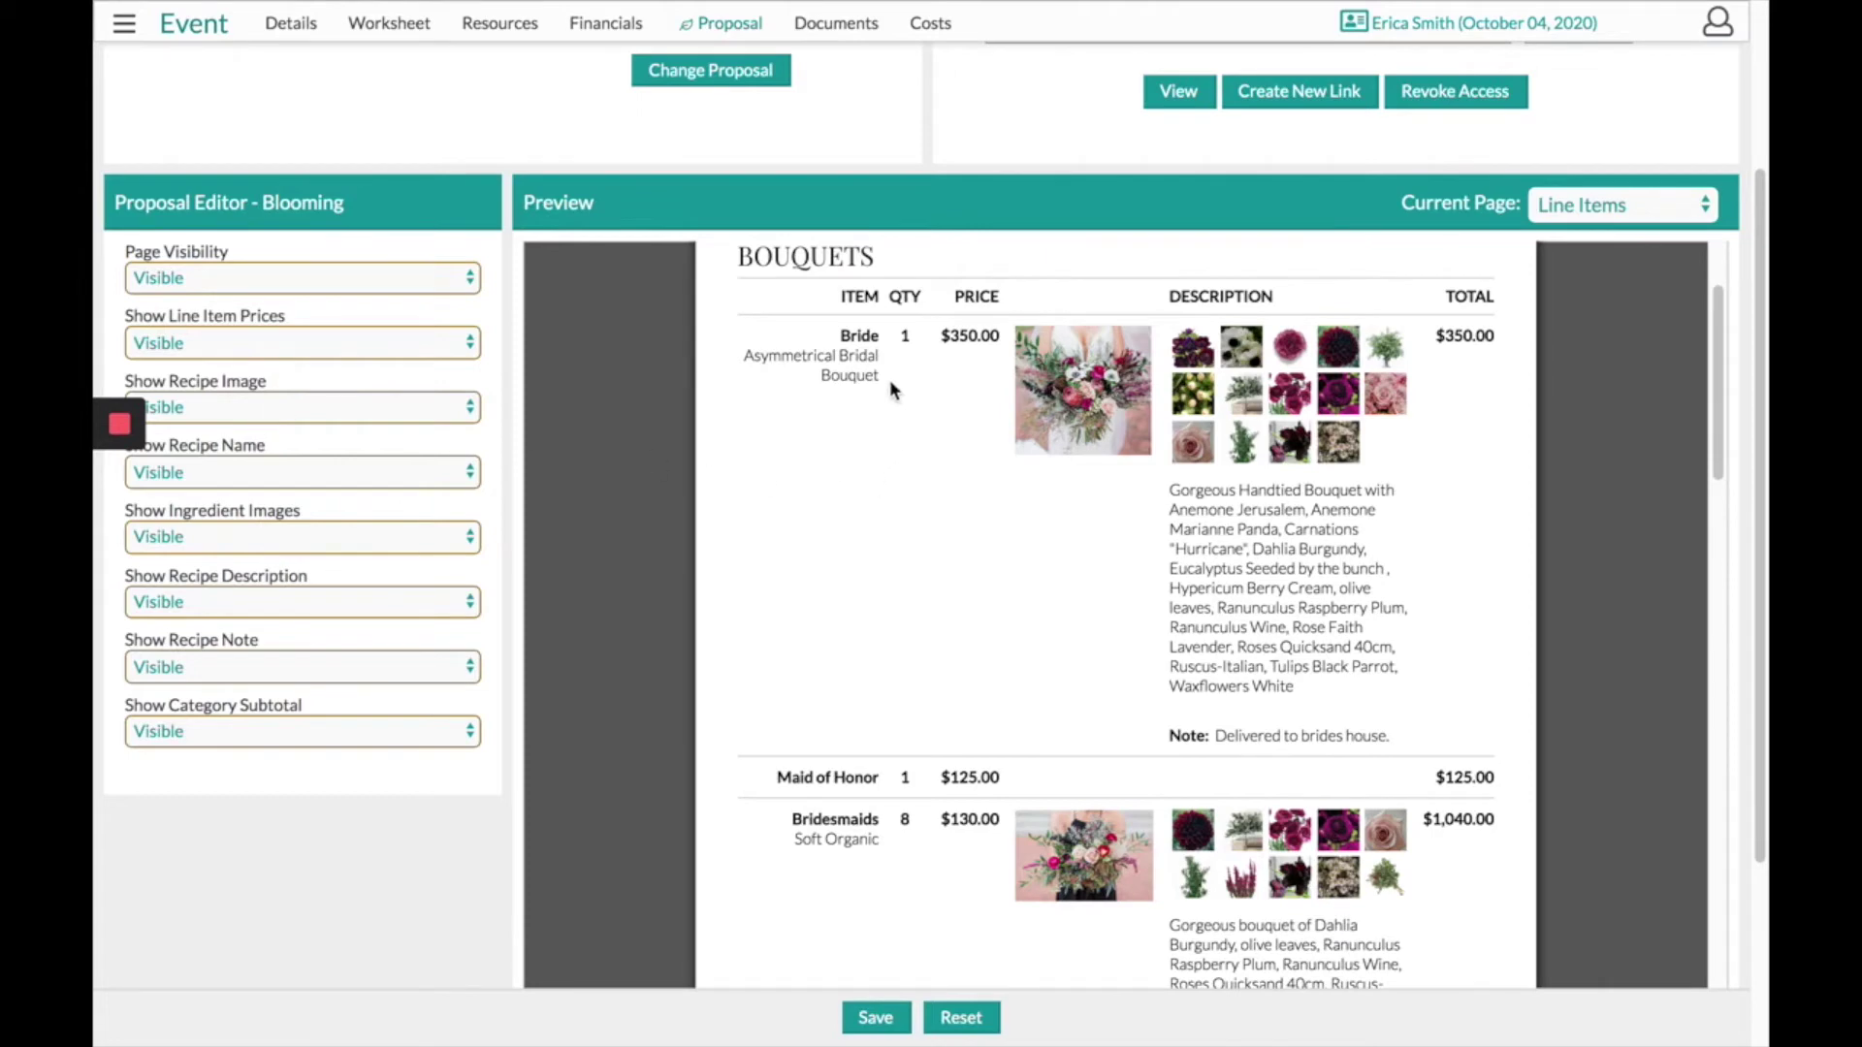
pyautogui.moveTo(882, 383); pyautogui.dragTo(745, 361)
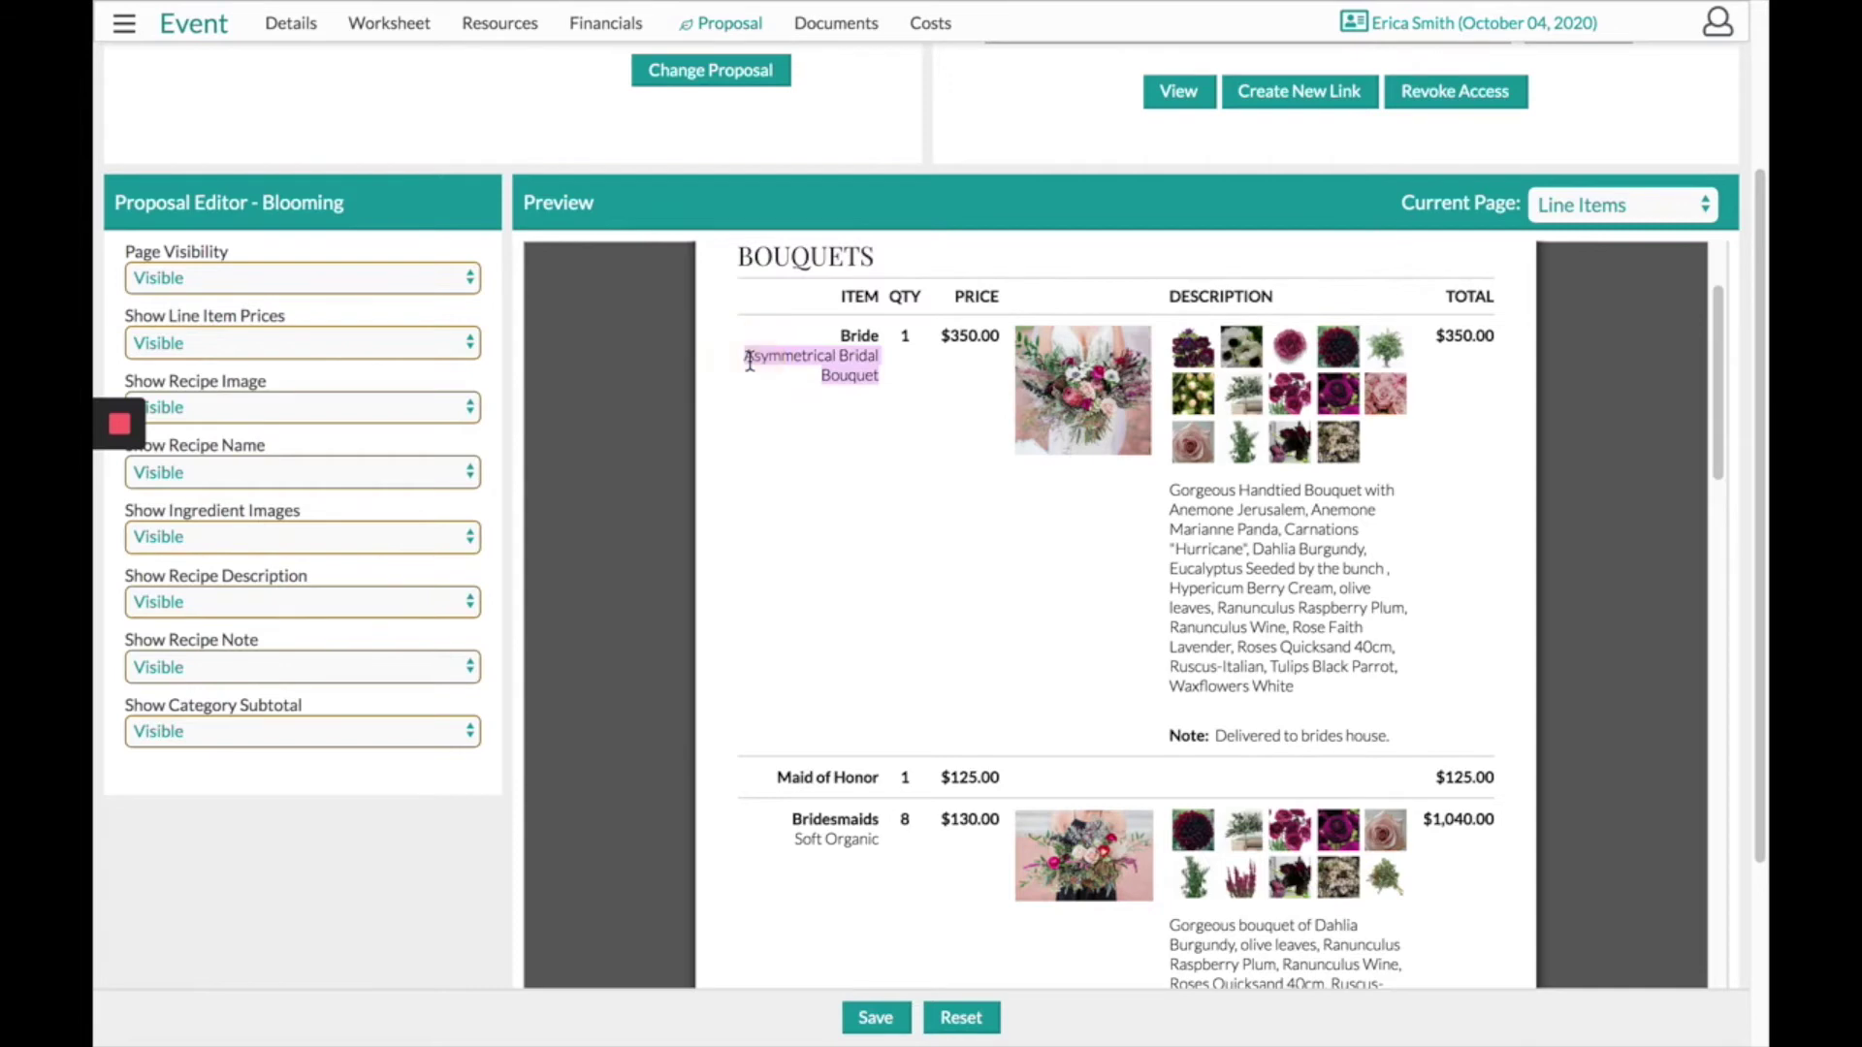
pyautogui.click(376, 442)
pyautogui.scroll(1, 377, 442)
pyautogui.moveTo(283, 509); pyautogui.dragTo(129, 514)
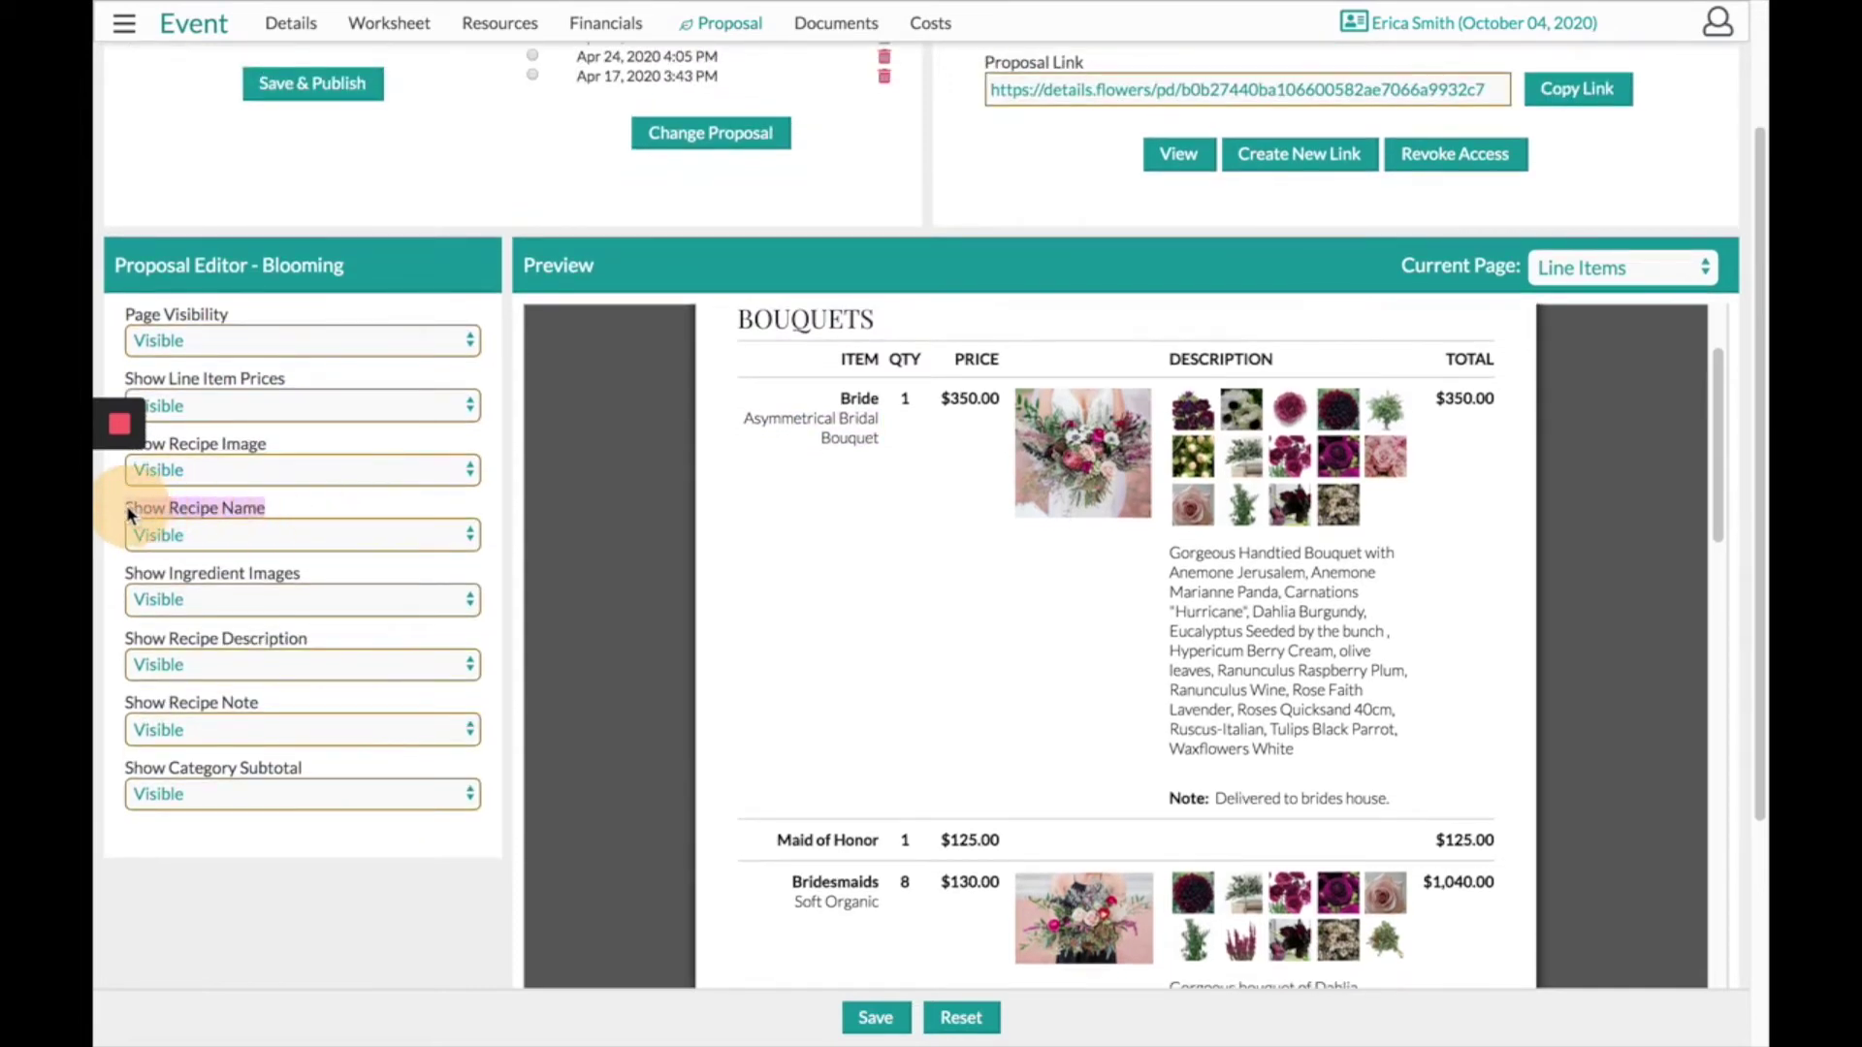
pyautogui.click(166, 541)
pyautogui.click(209, 559)
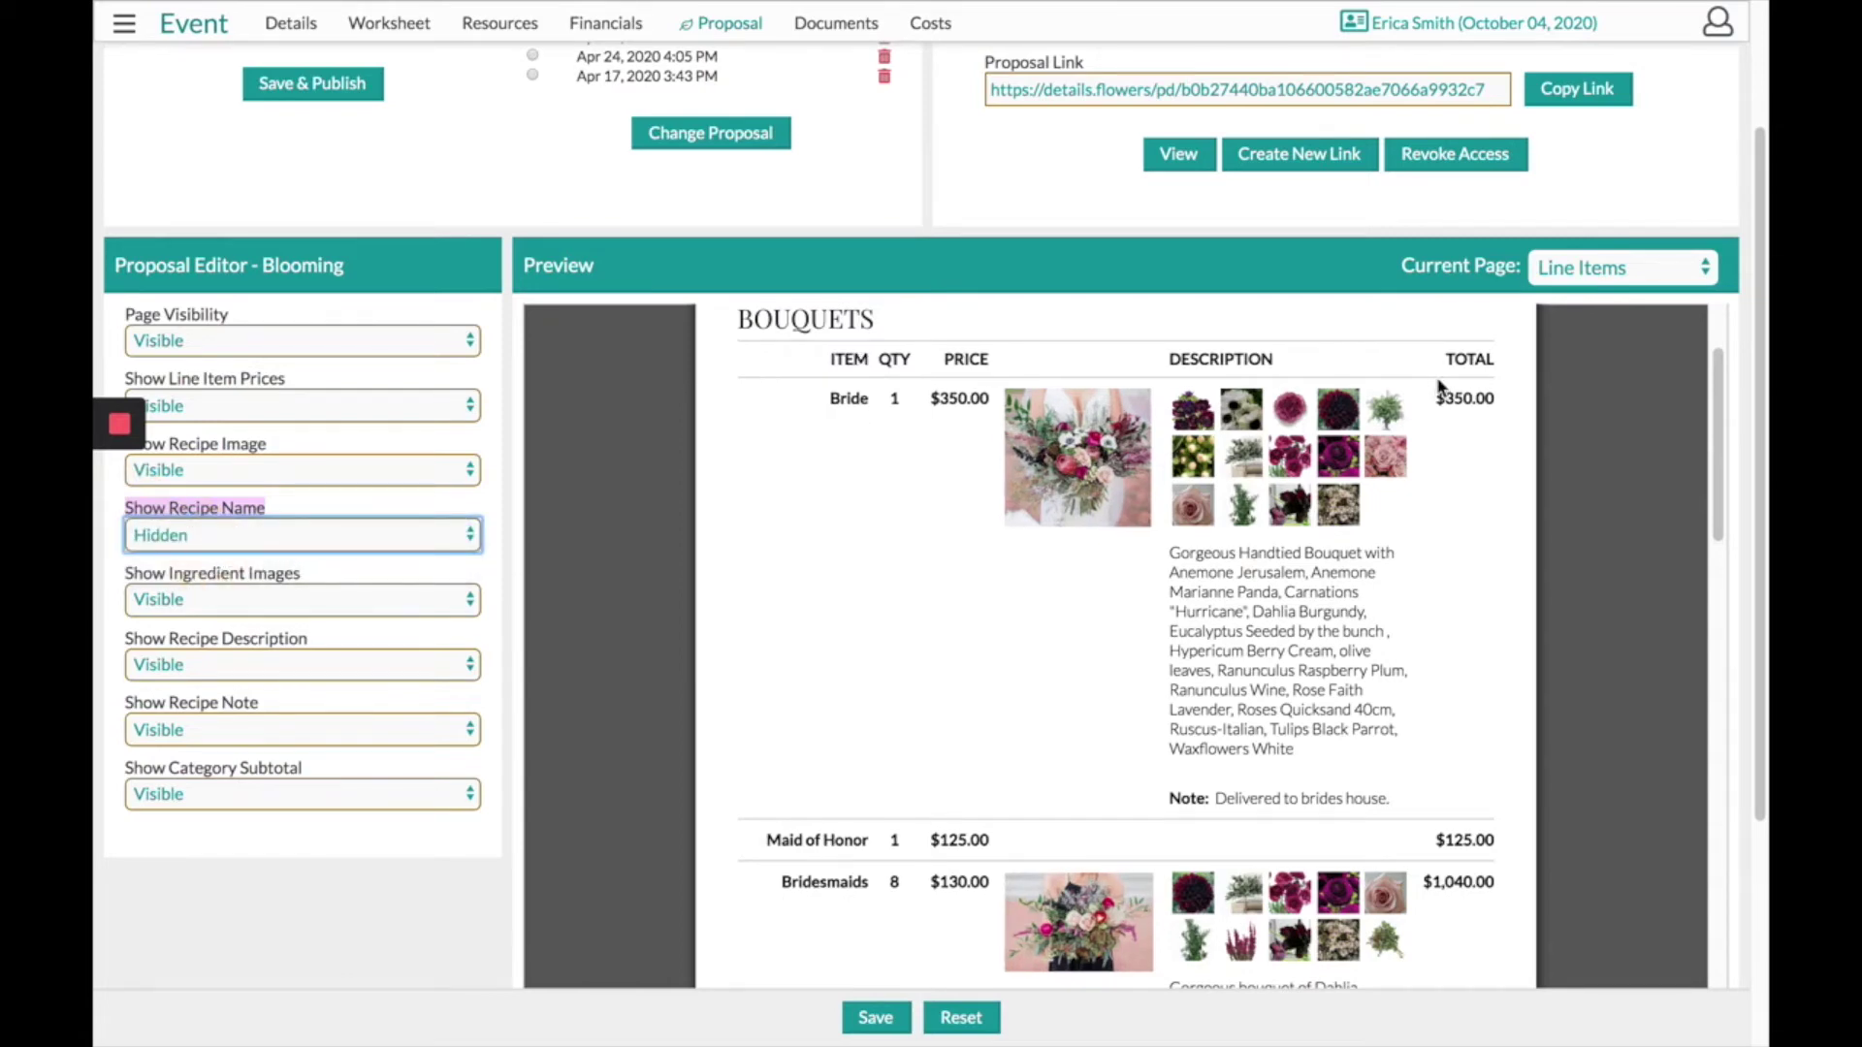
# Toggle Show Ingredient Images to Hidden and back to Visible, then save the Line Items settings.
pyautogui.moveTo(1436, 401); pyautogui.dragTo(1497, 399)
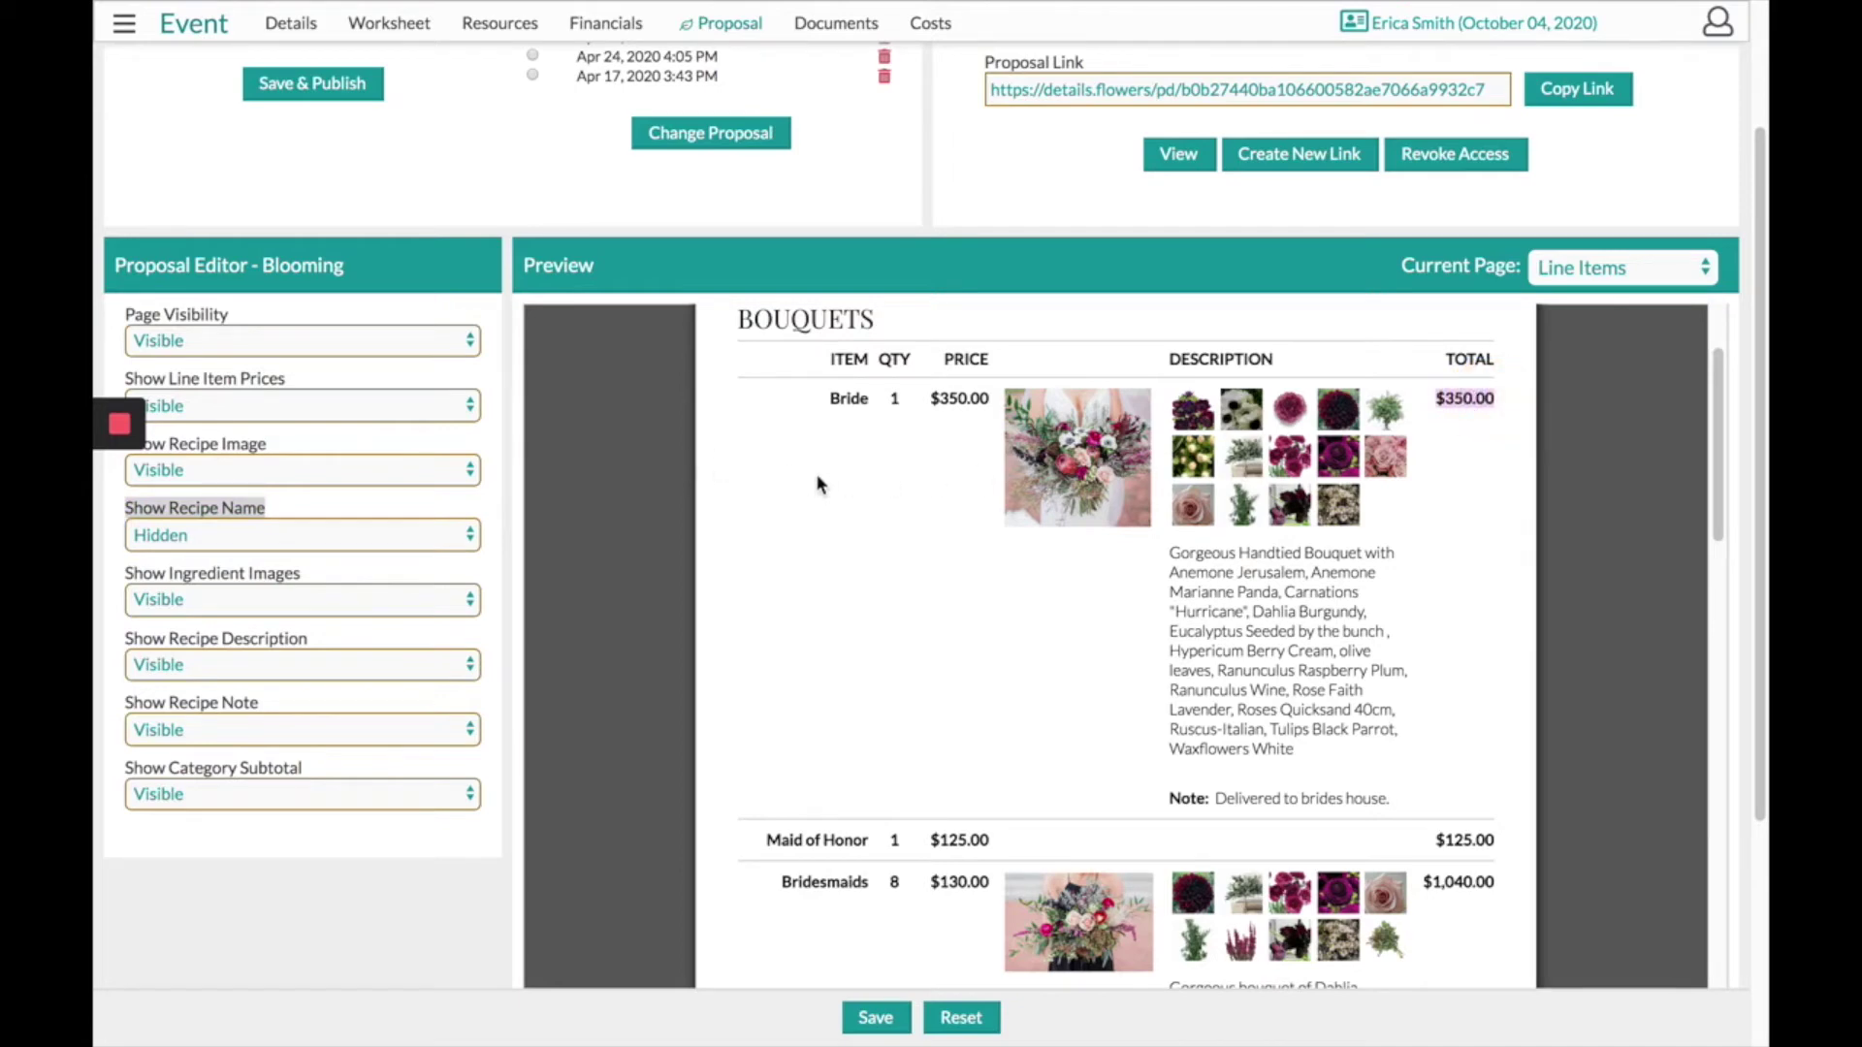
pyautogui.moveTo(1344, 795); pyautogui.dragTo(1139, 803)
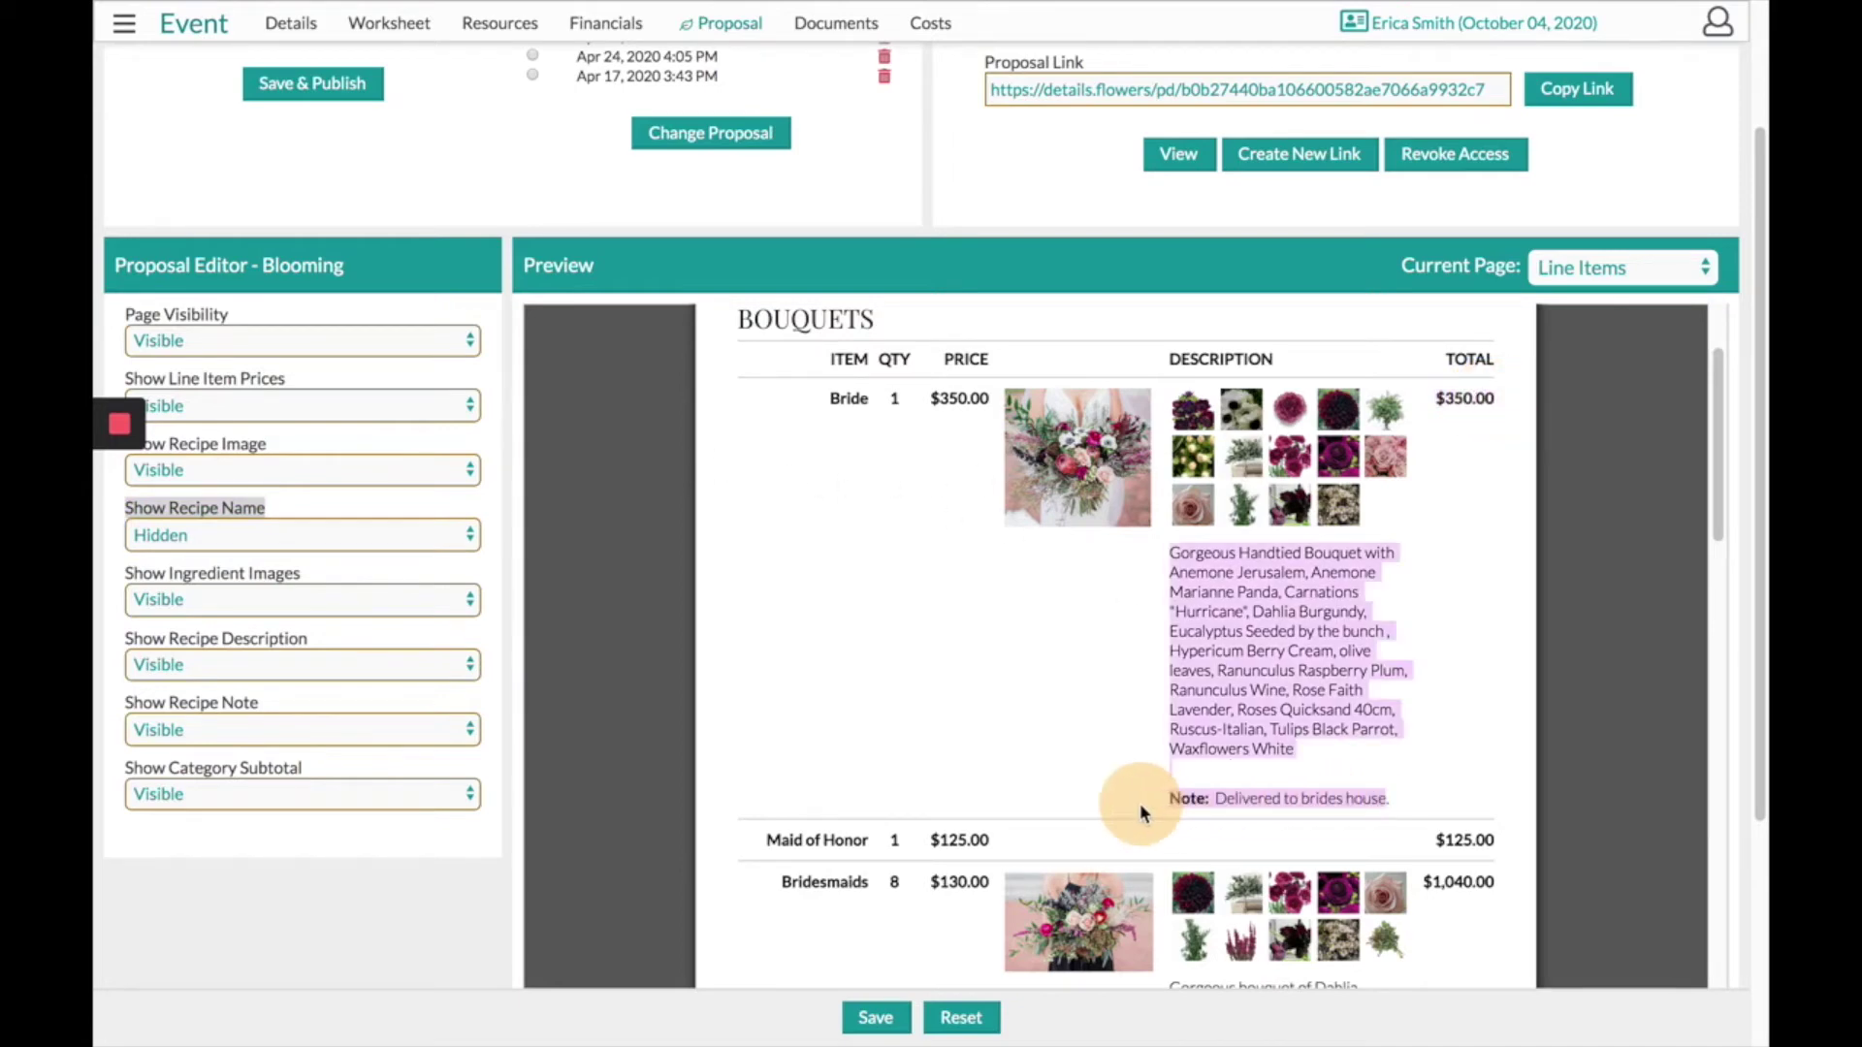
pyautogui.click(1067, 671)
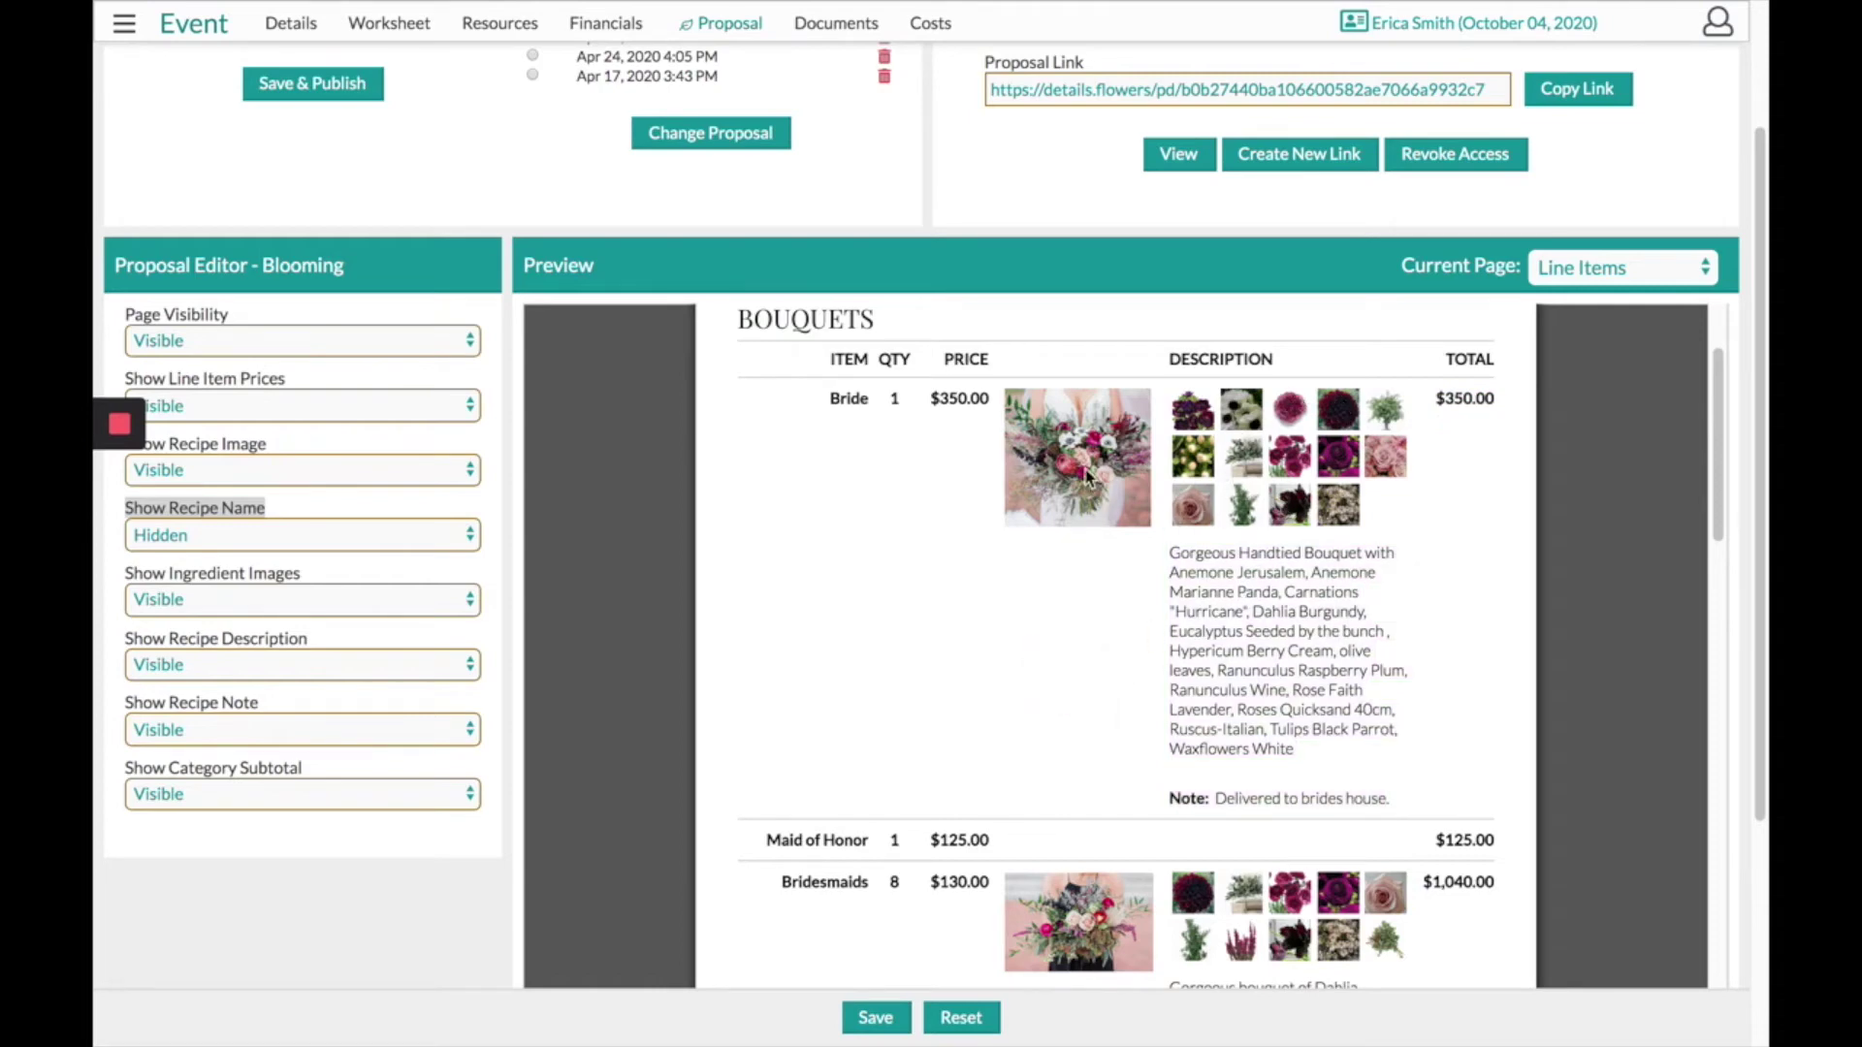
pyautogui.click(434, 501)
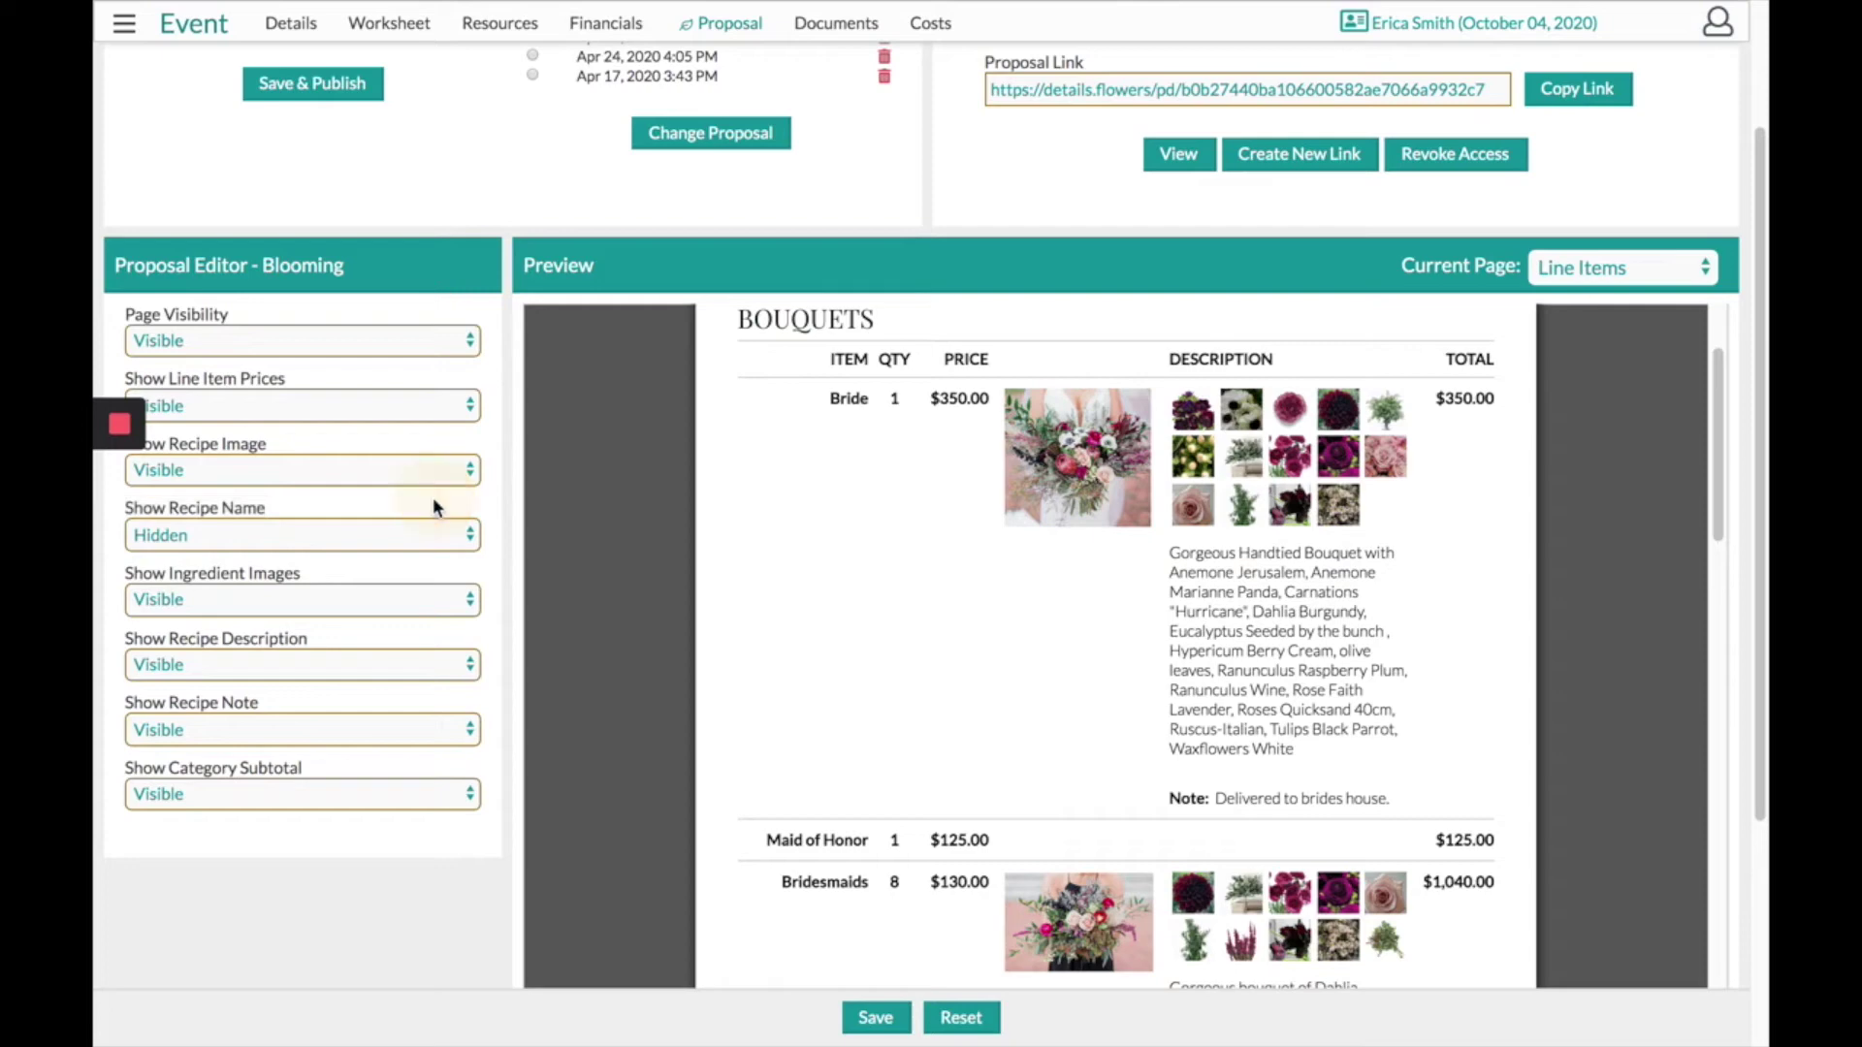
pyautogui.click(273, 611)
pyautogui.click(264, 621)
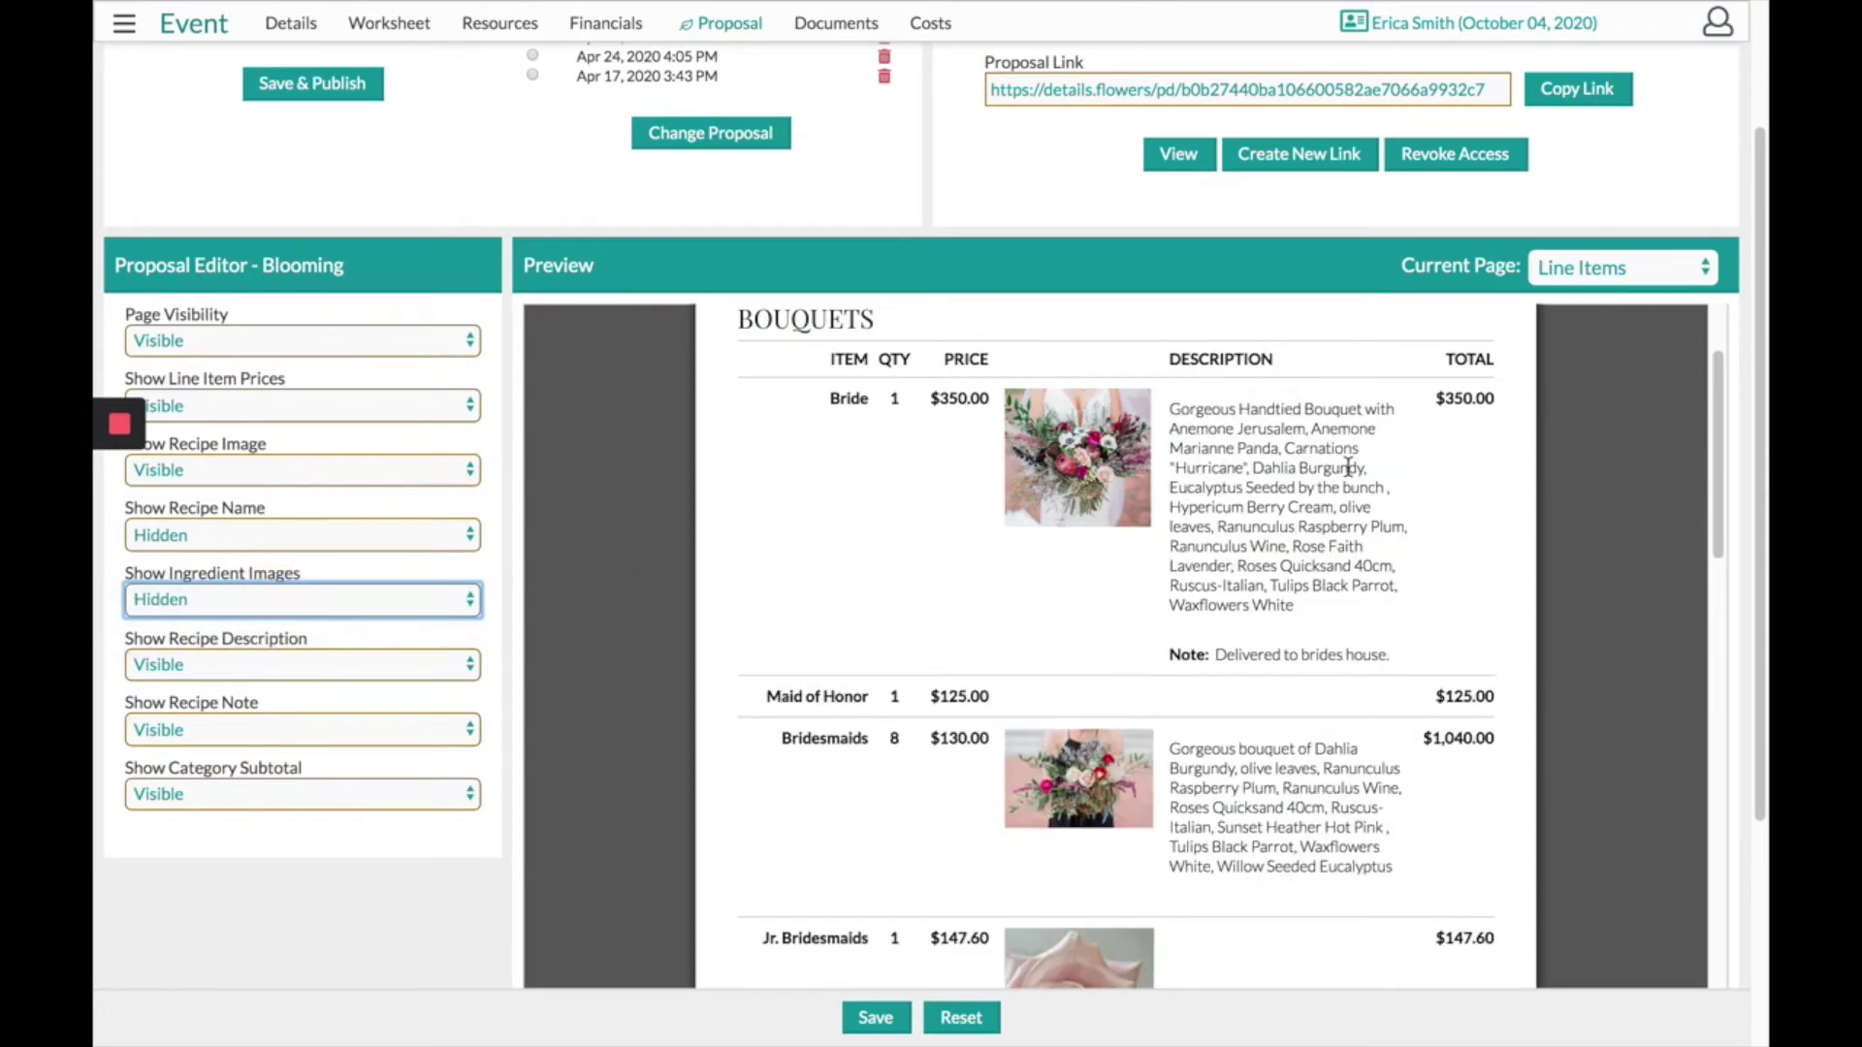
pyautogui.click(334, 602)
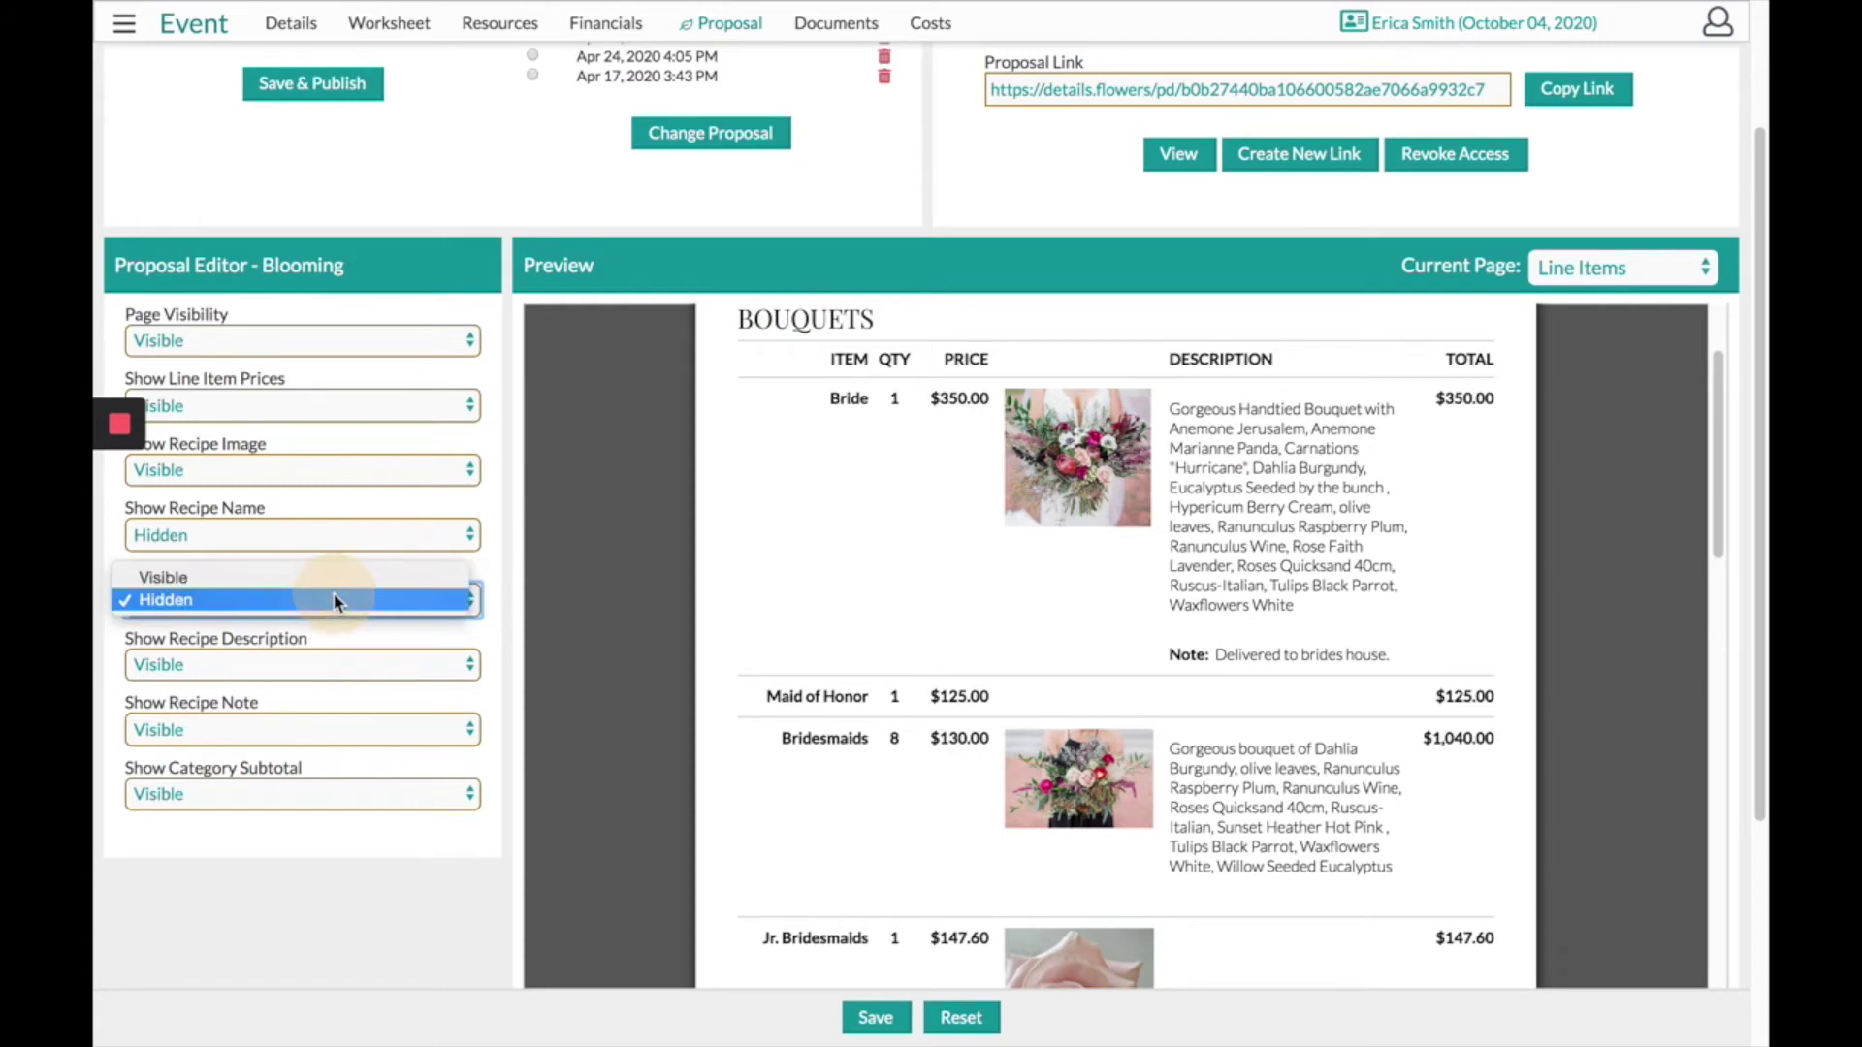
pyautogui.click(332, 578)
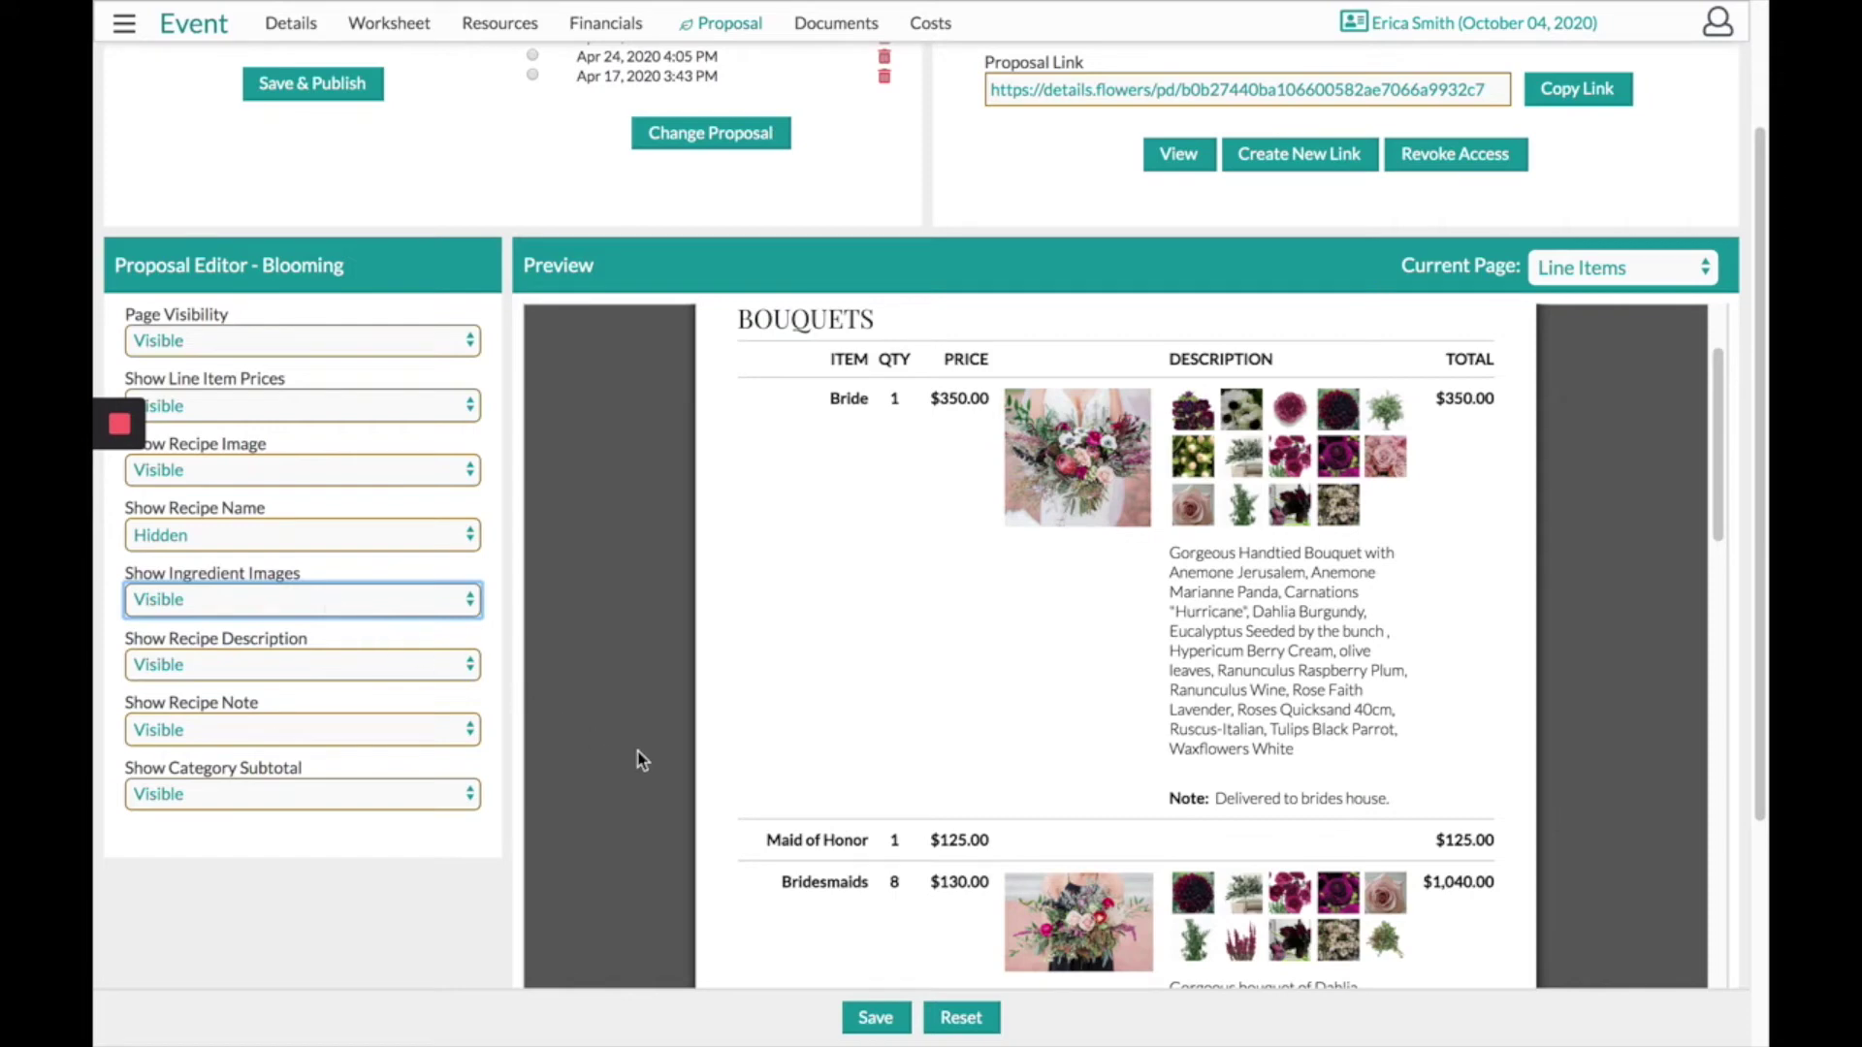
pyautogui.scroll(-1, 1018, 742)
pyautogui.click(876, 1018)
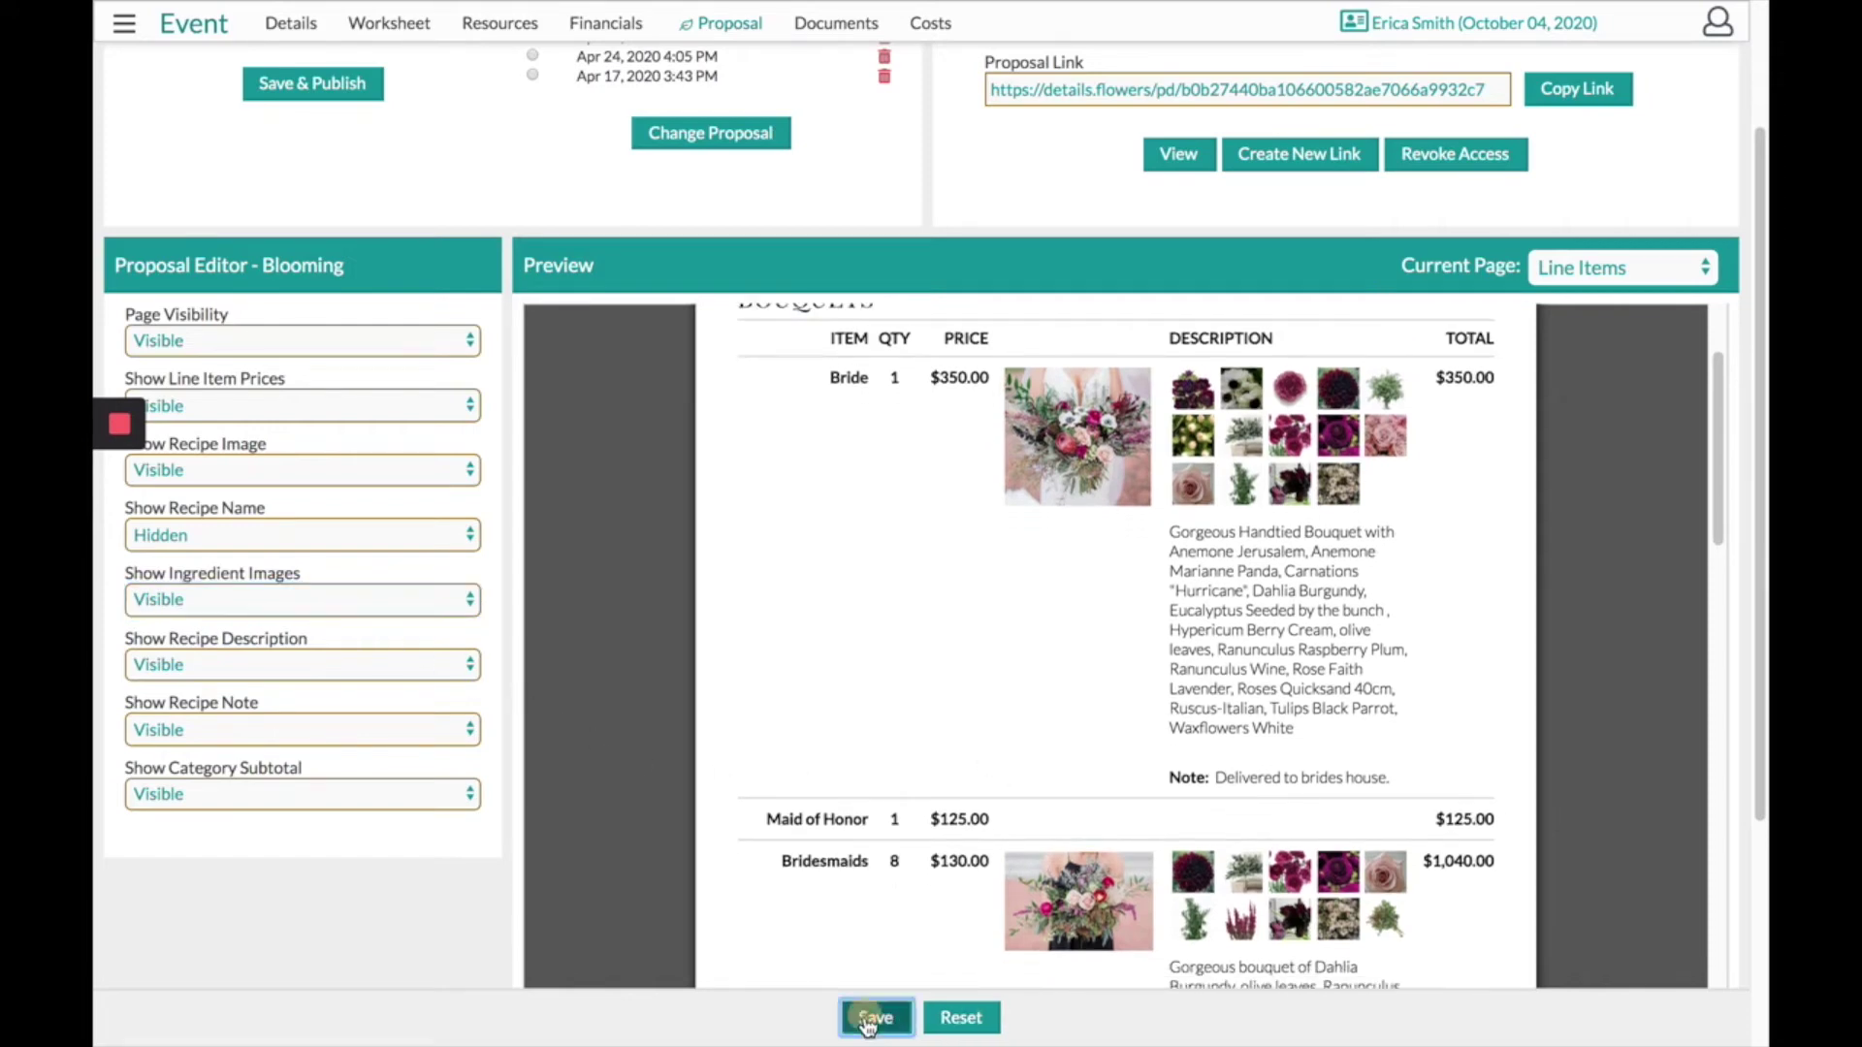
pyautogui.click(1581, 271)
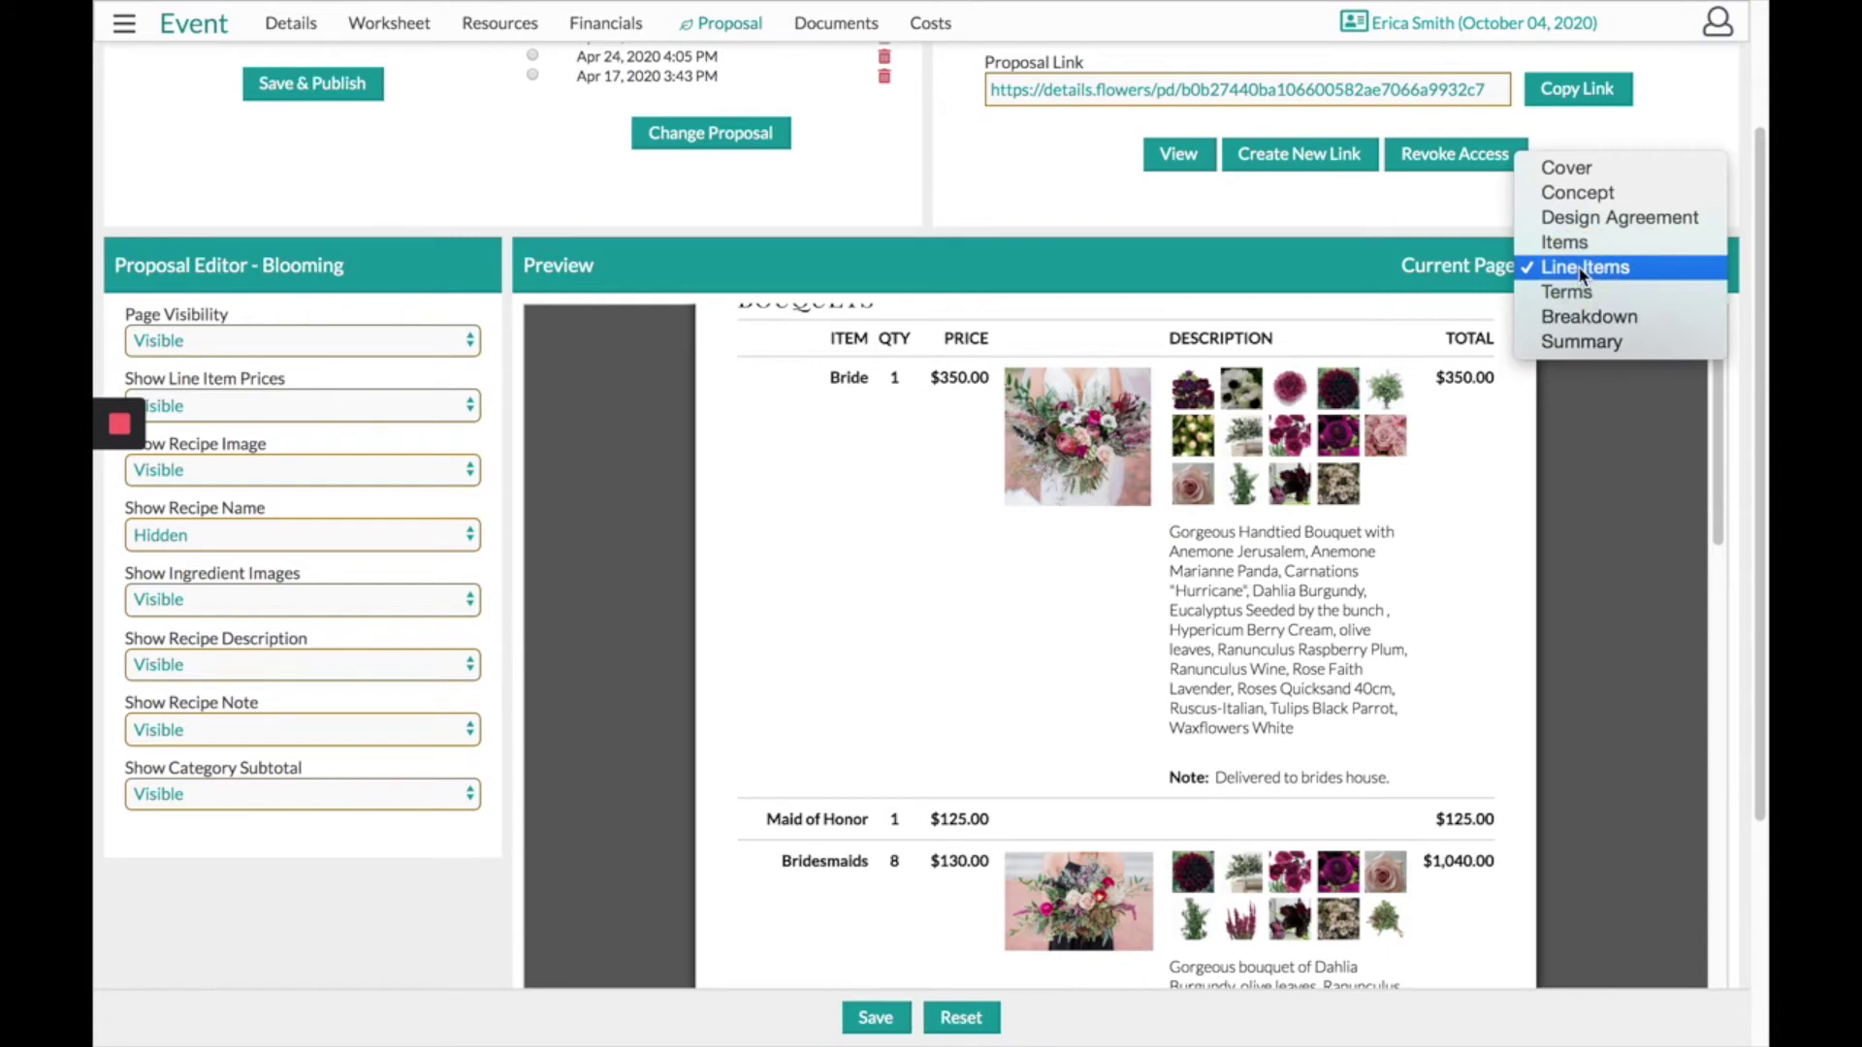
# Preview the Terms page and show where the event terms are managed.
pyautogui.click(1589, 292)
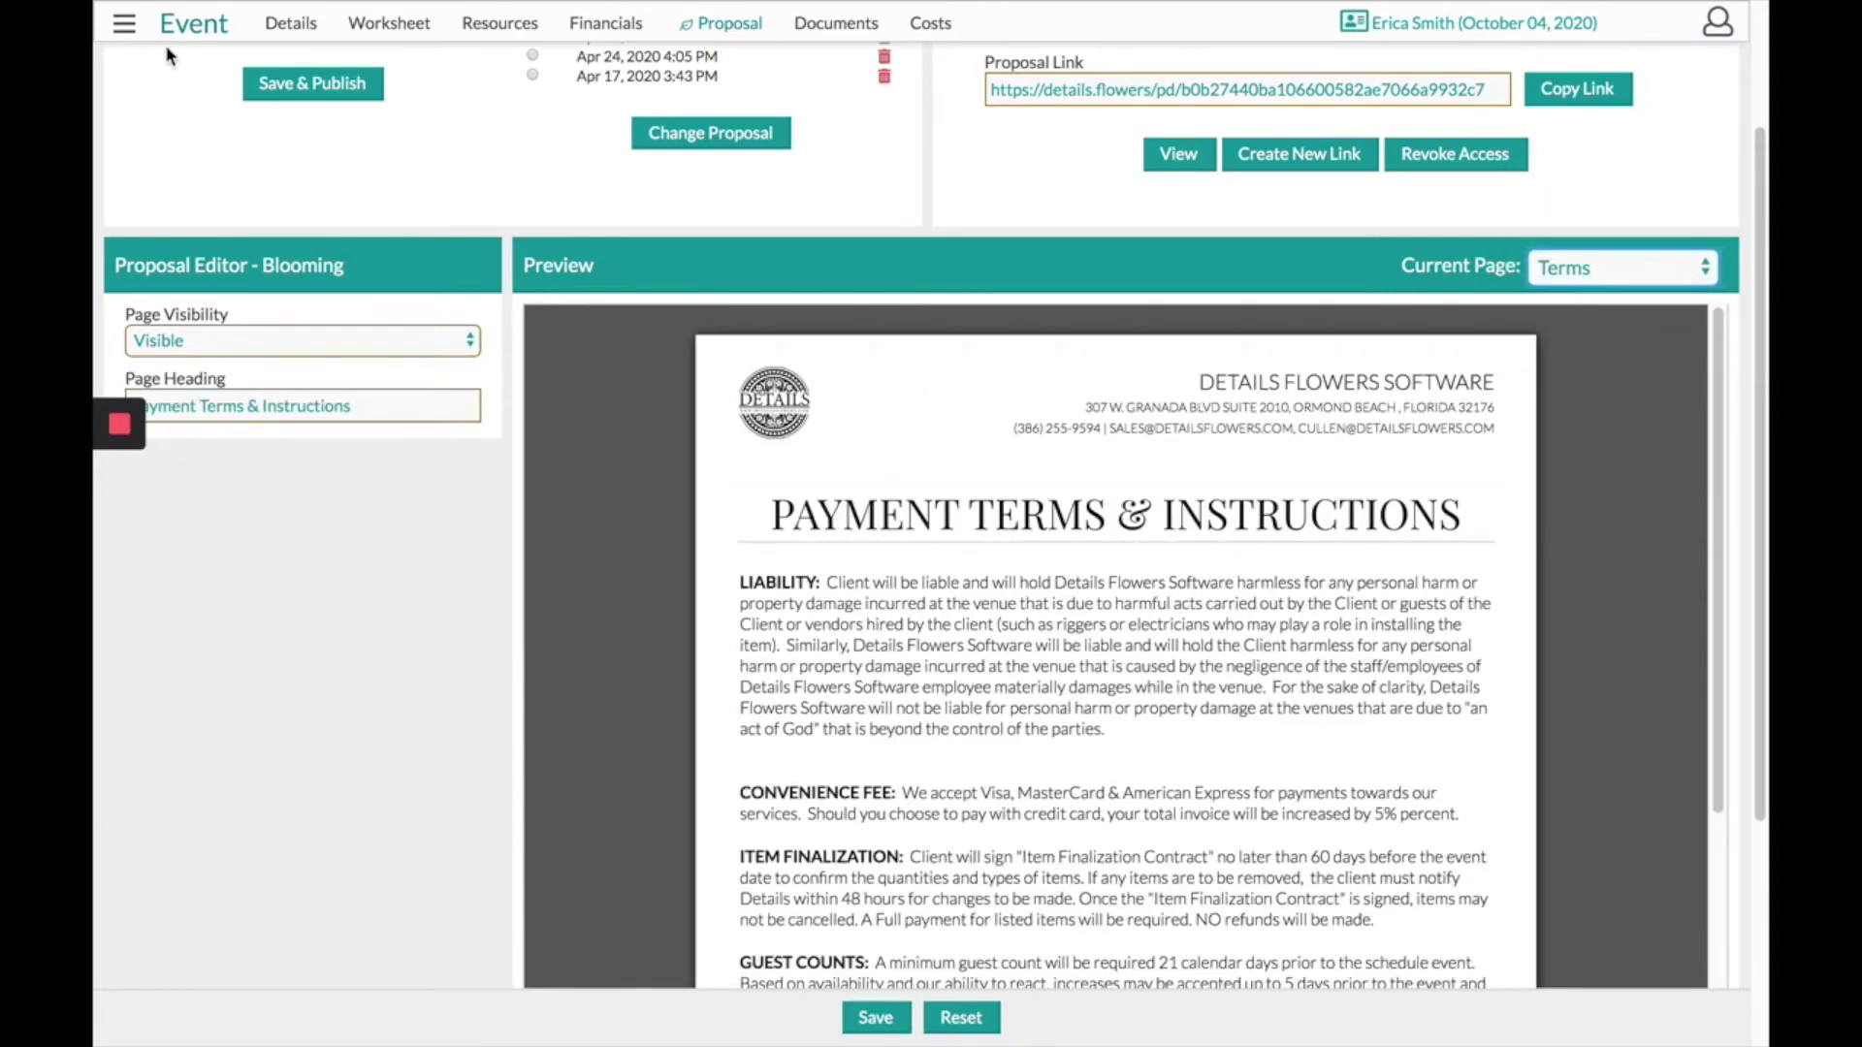
pyautogui.click(583, 35)
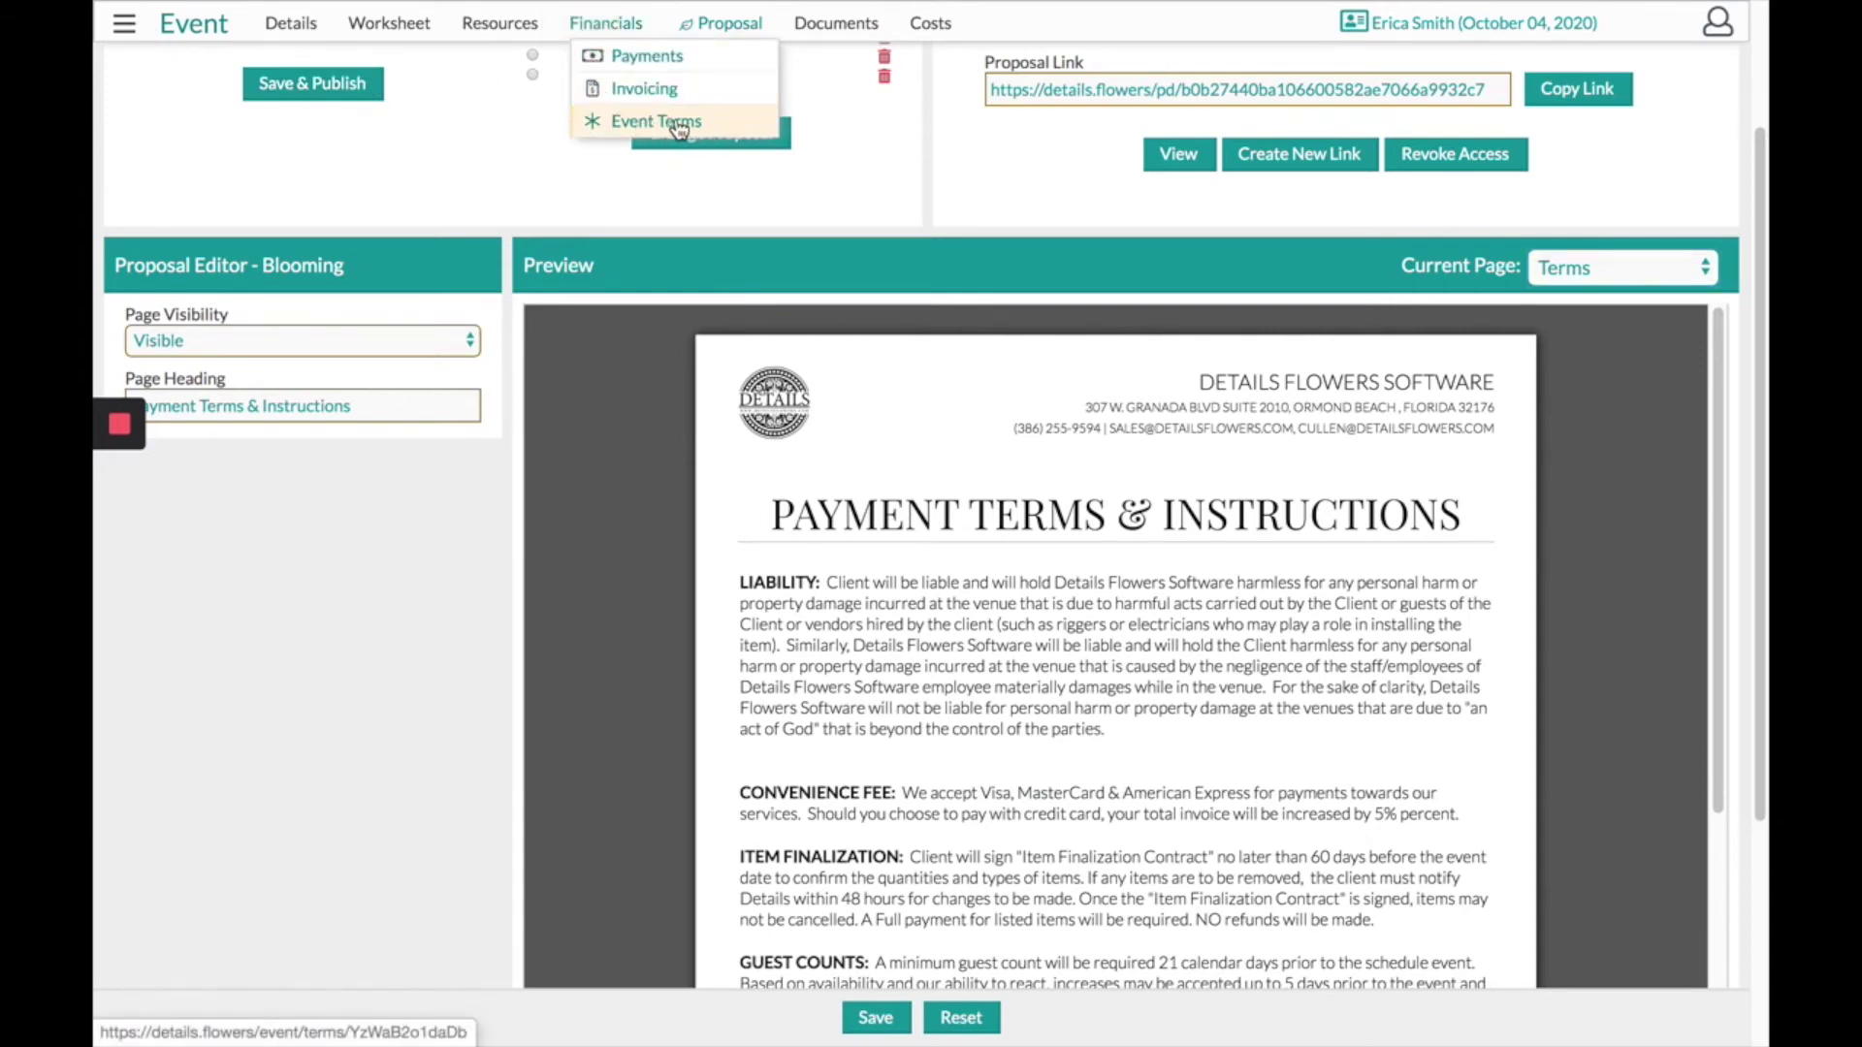
pyautogui.click(1679, 266)
# Set the Event Total Breakdown page's Page Visibility to Hidden.
pyautogui.click(1496, 415)
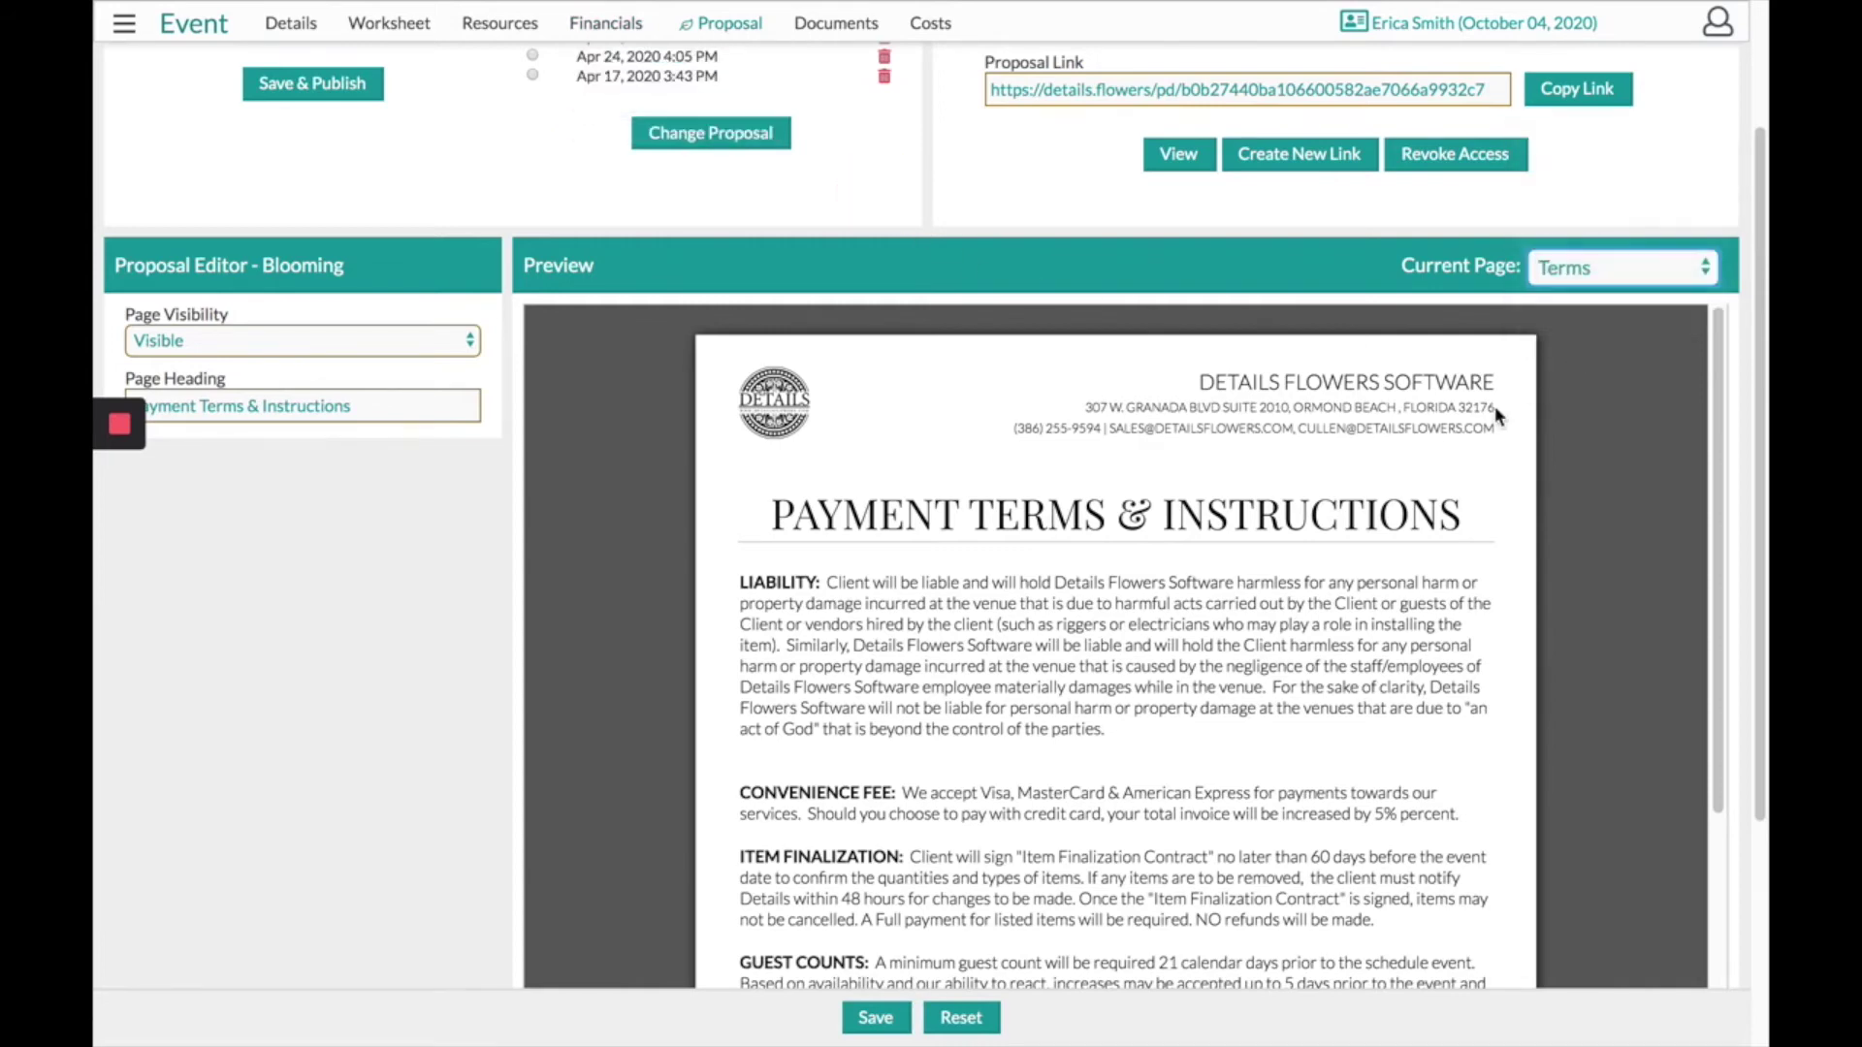
pyautogui.scroll(-2, 1604, 533)
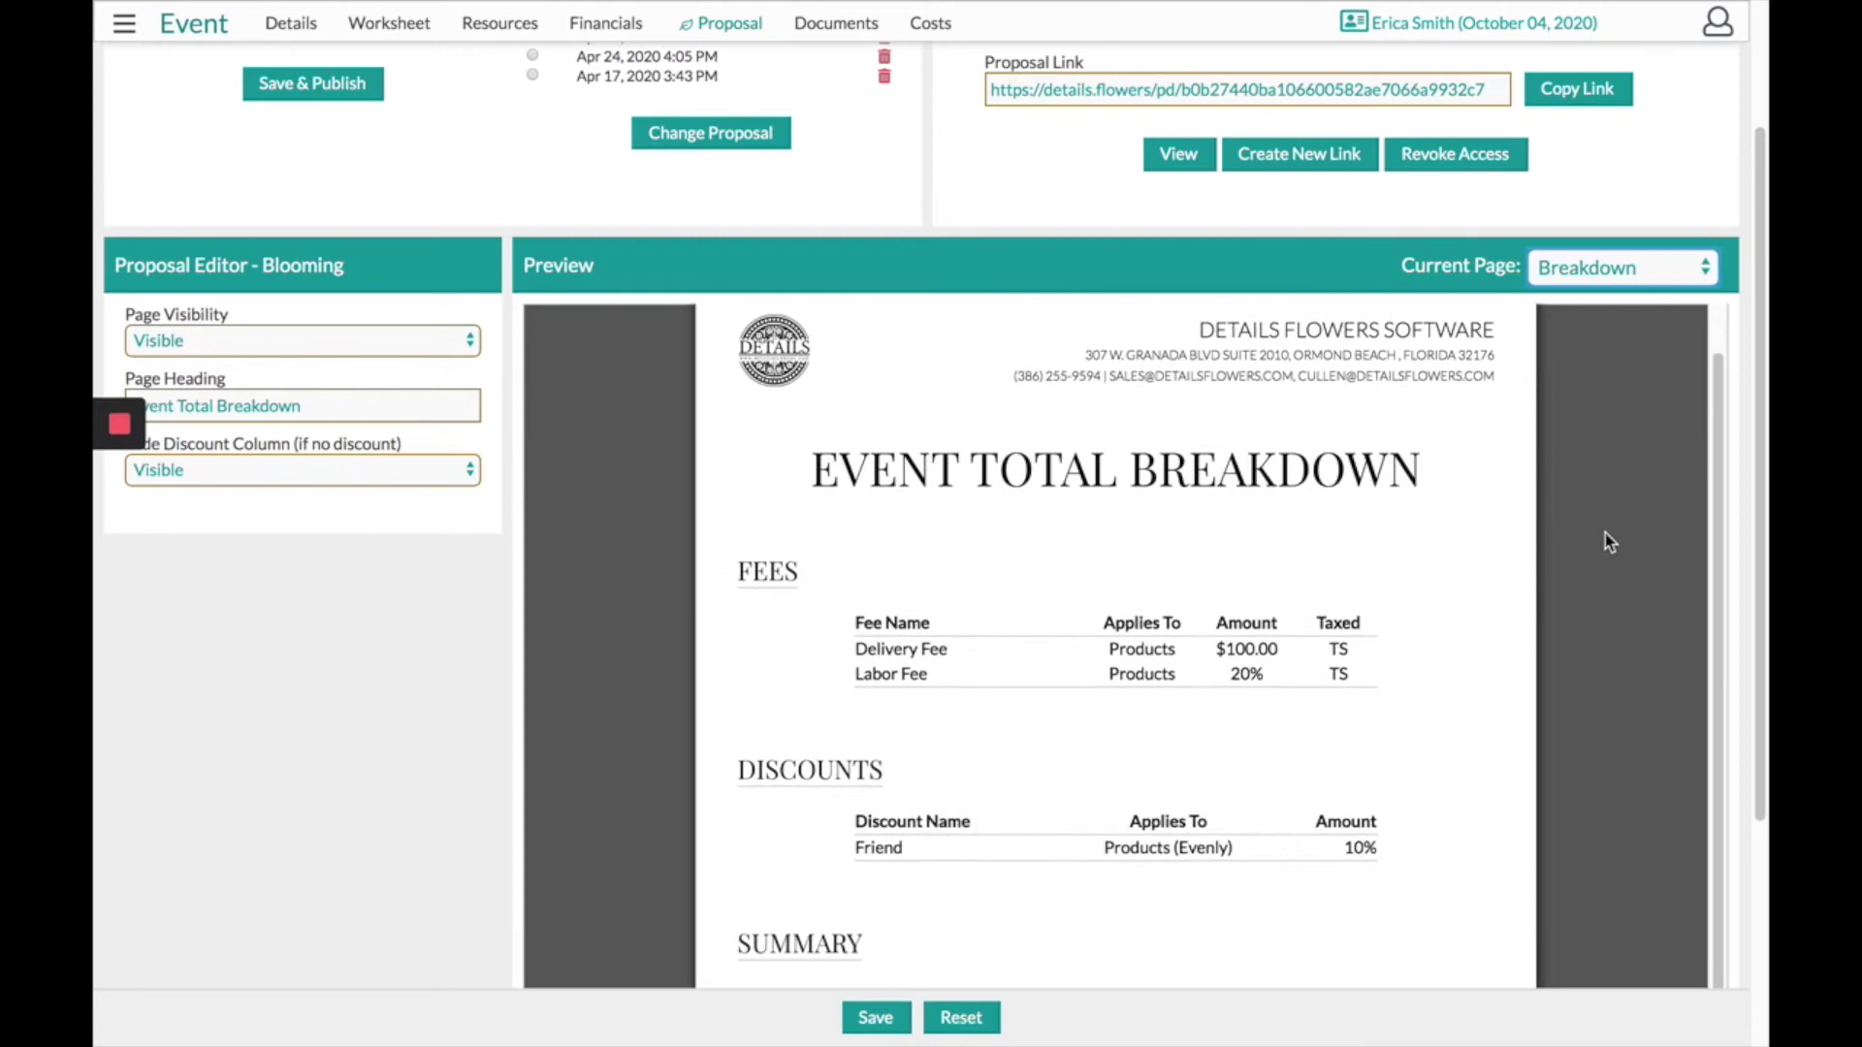
pyautogui.scroll(-5, 1605, 543)
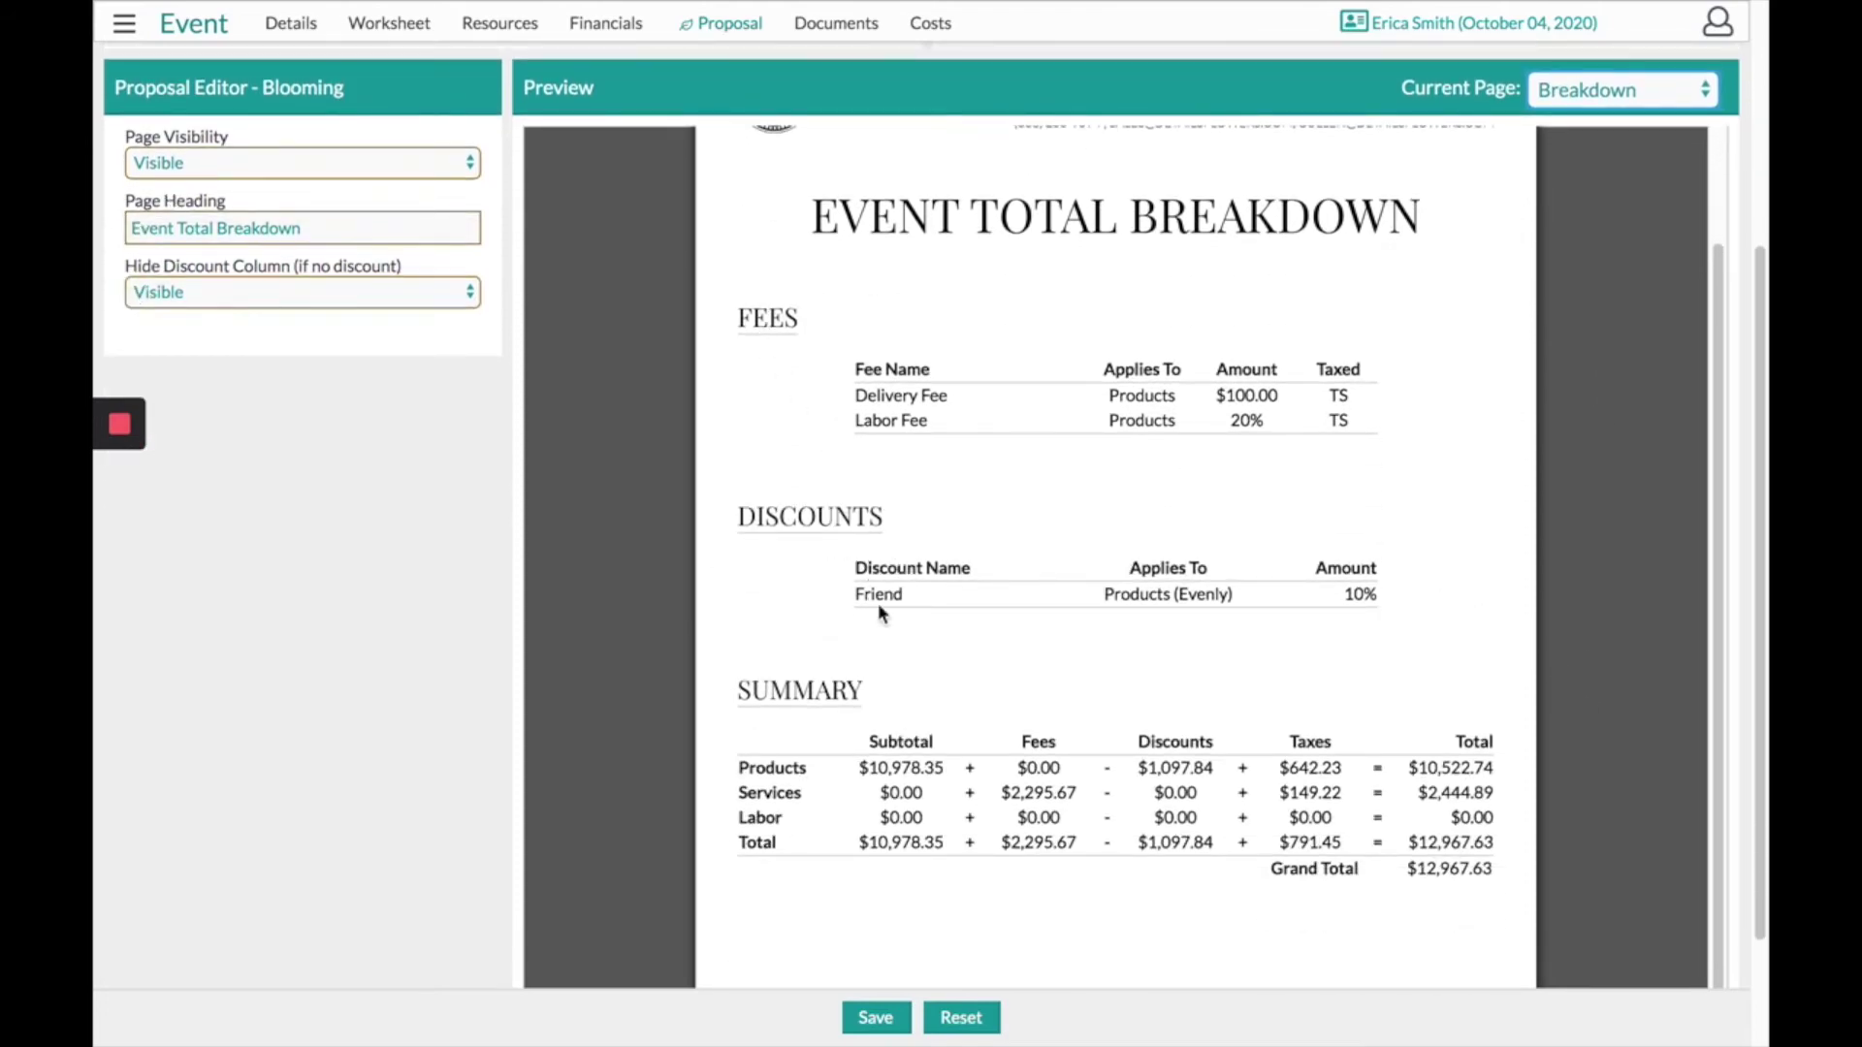
pyautogui.scroll(1, 862, 693)
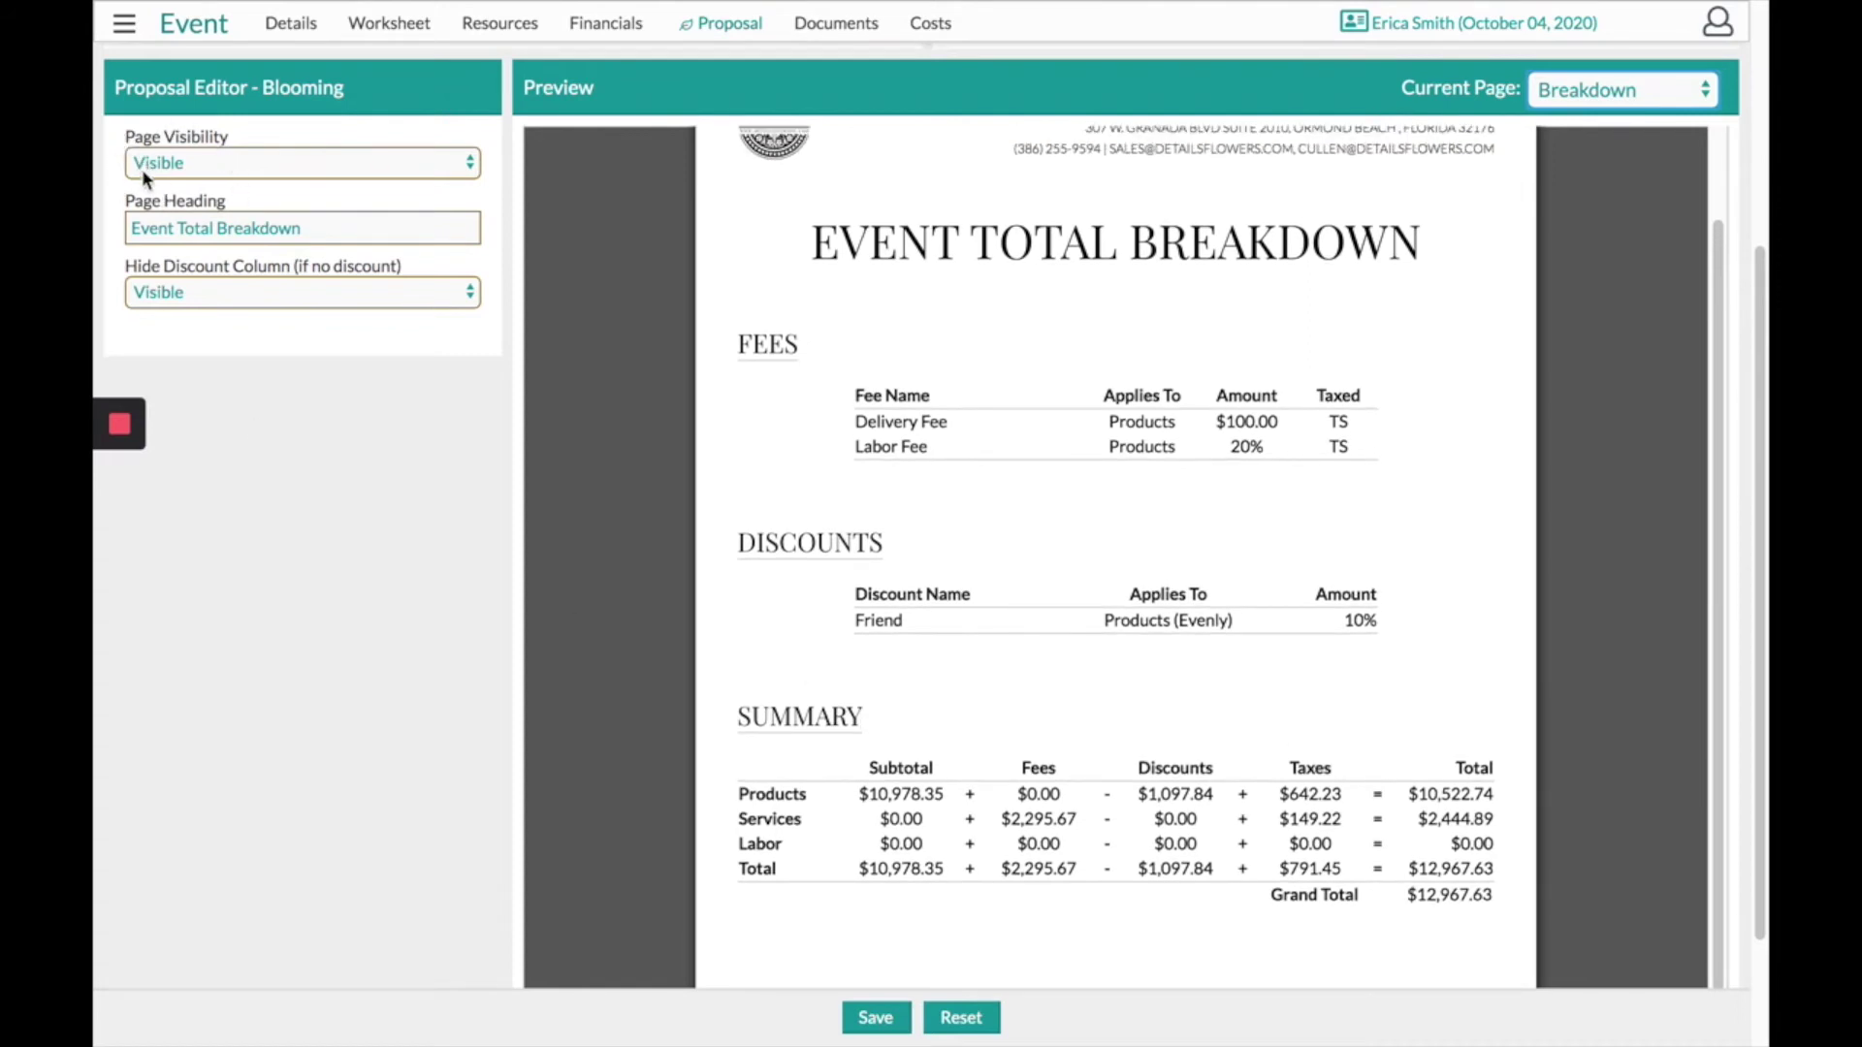
pyautogui.click(171, 159)
pyautogui.click(181, 186)
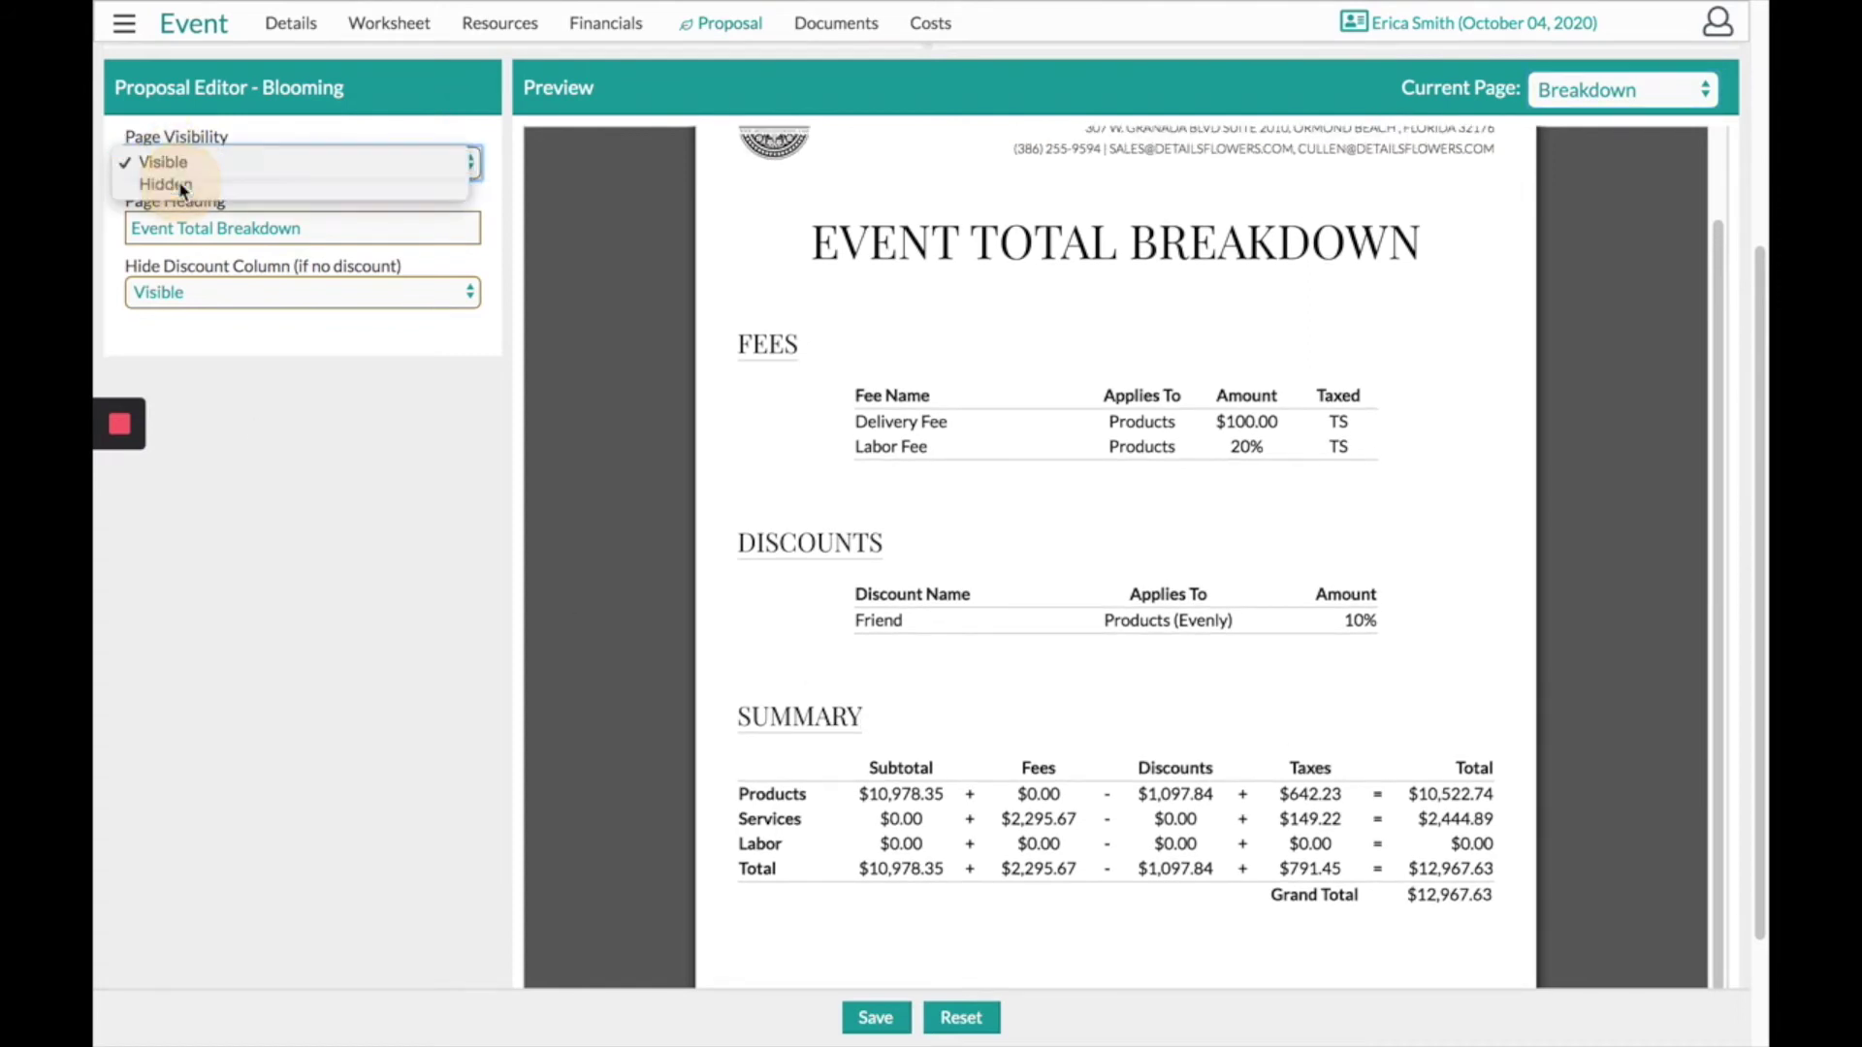
pyautogui.scroll(5, 1484, 287)
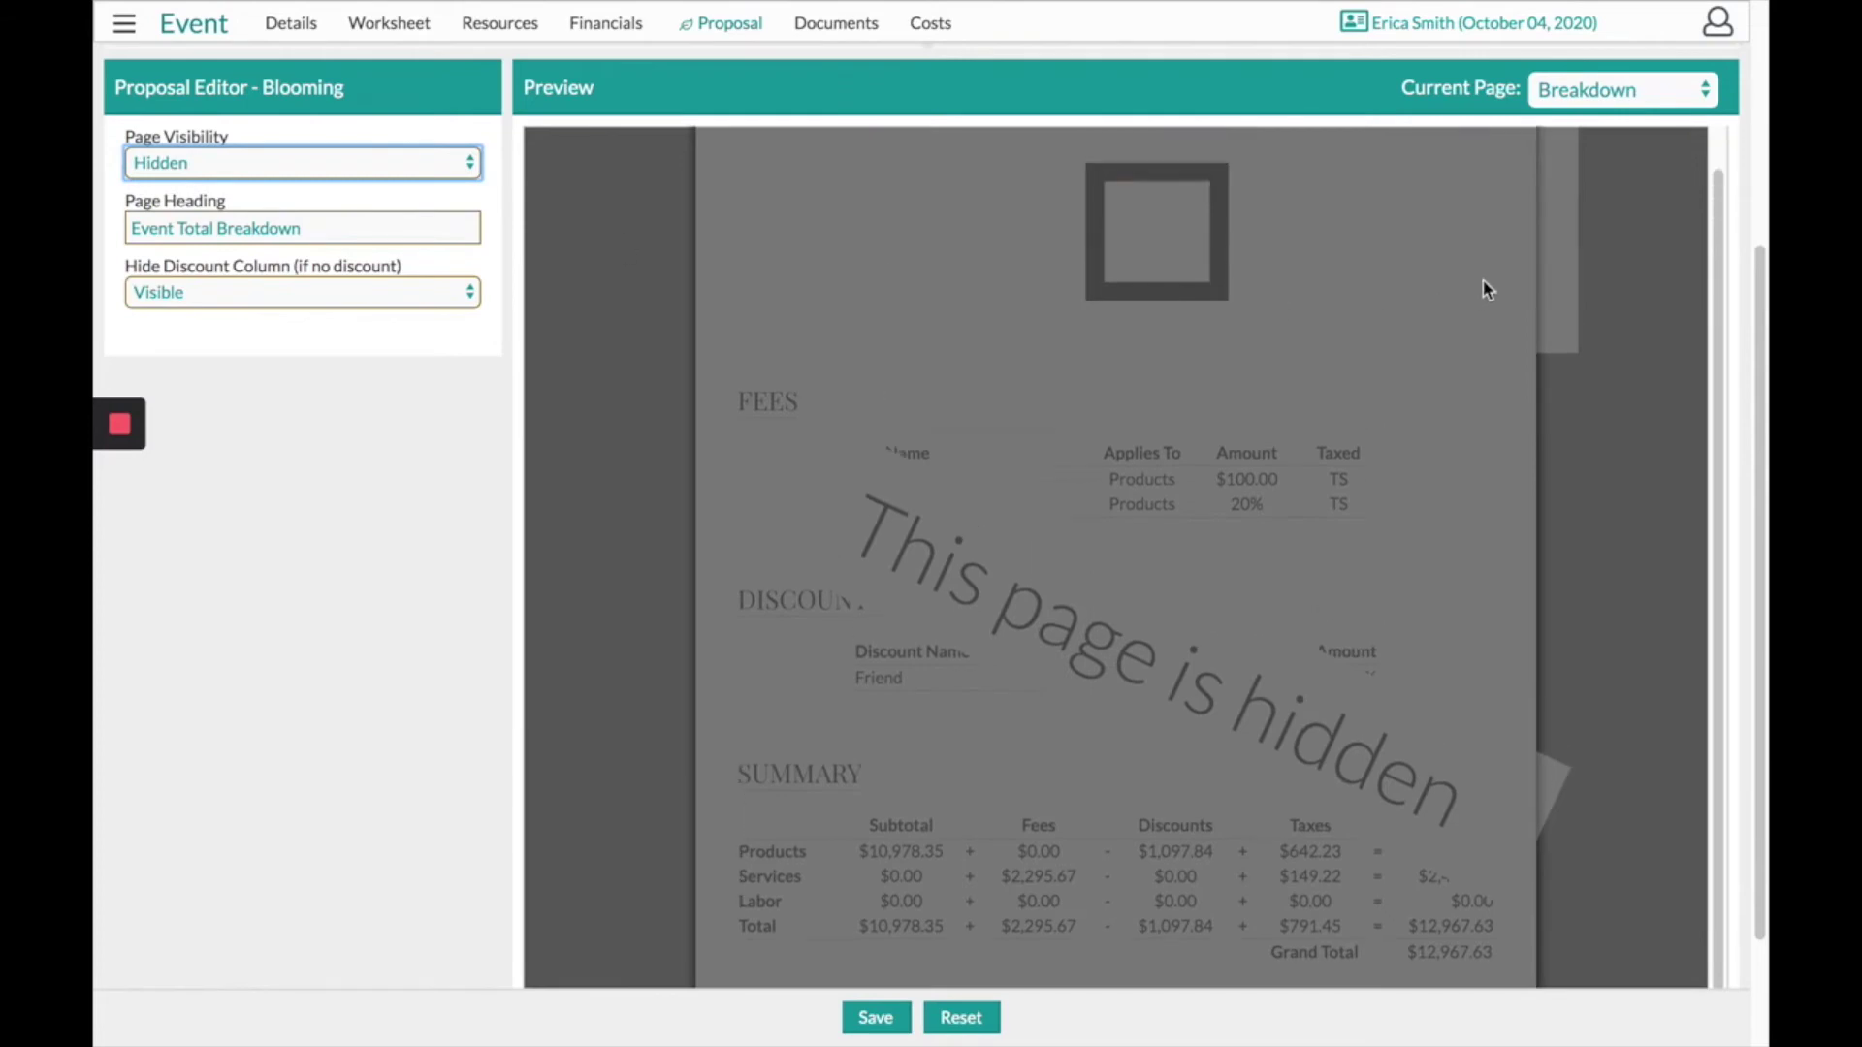
pyautogui.click(1590, 281)
# On the Summary page, type the rep's name into Company Rep Signature and save.
pyautogui.click(1583, 303)
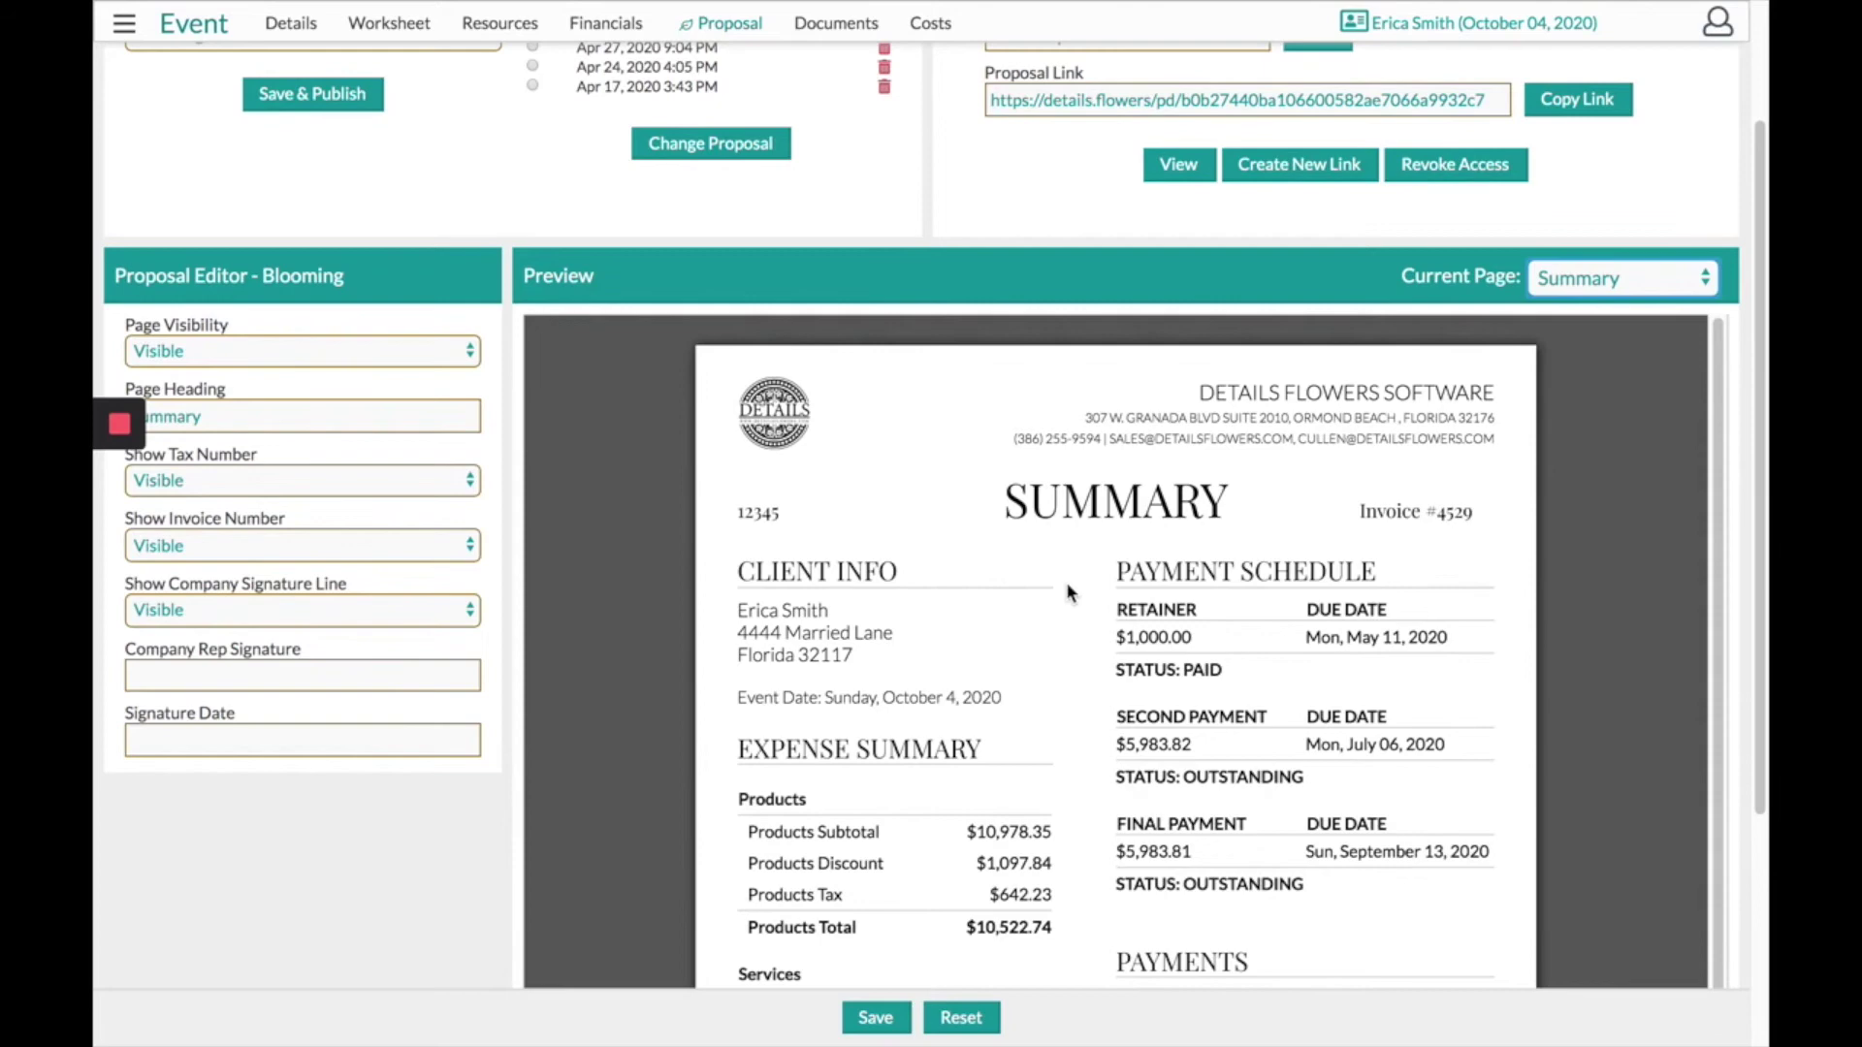
pyautogui.scroll(-1, 1069, 593)
pyautogui.scroll(-1, 1061, 615)
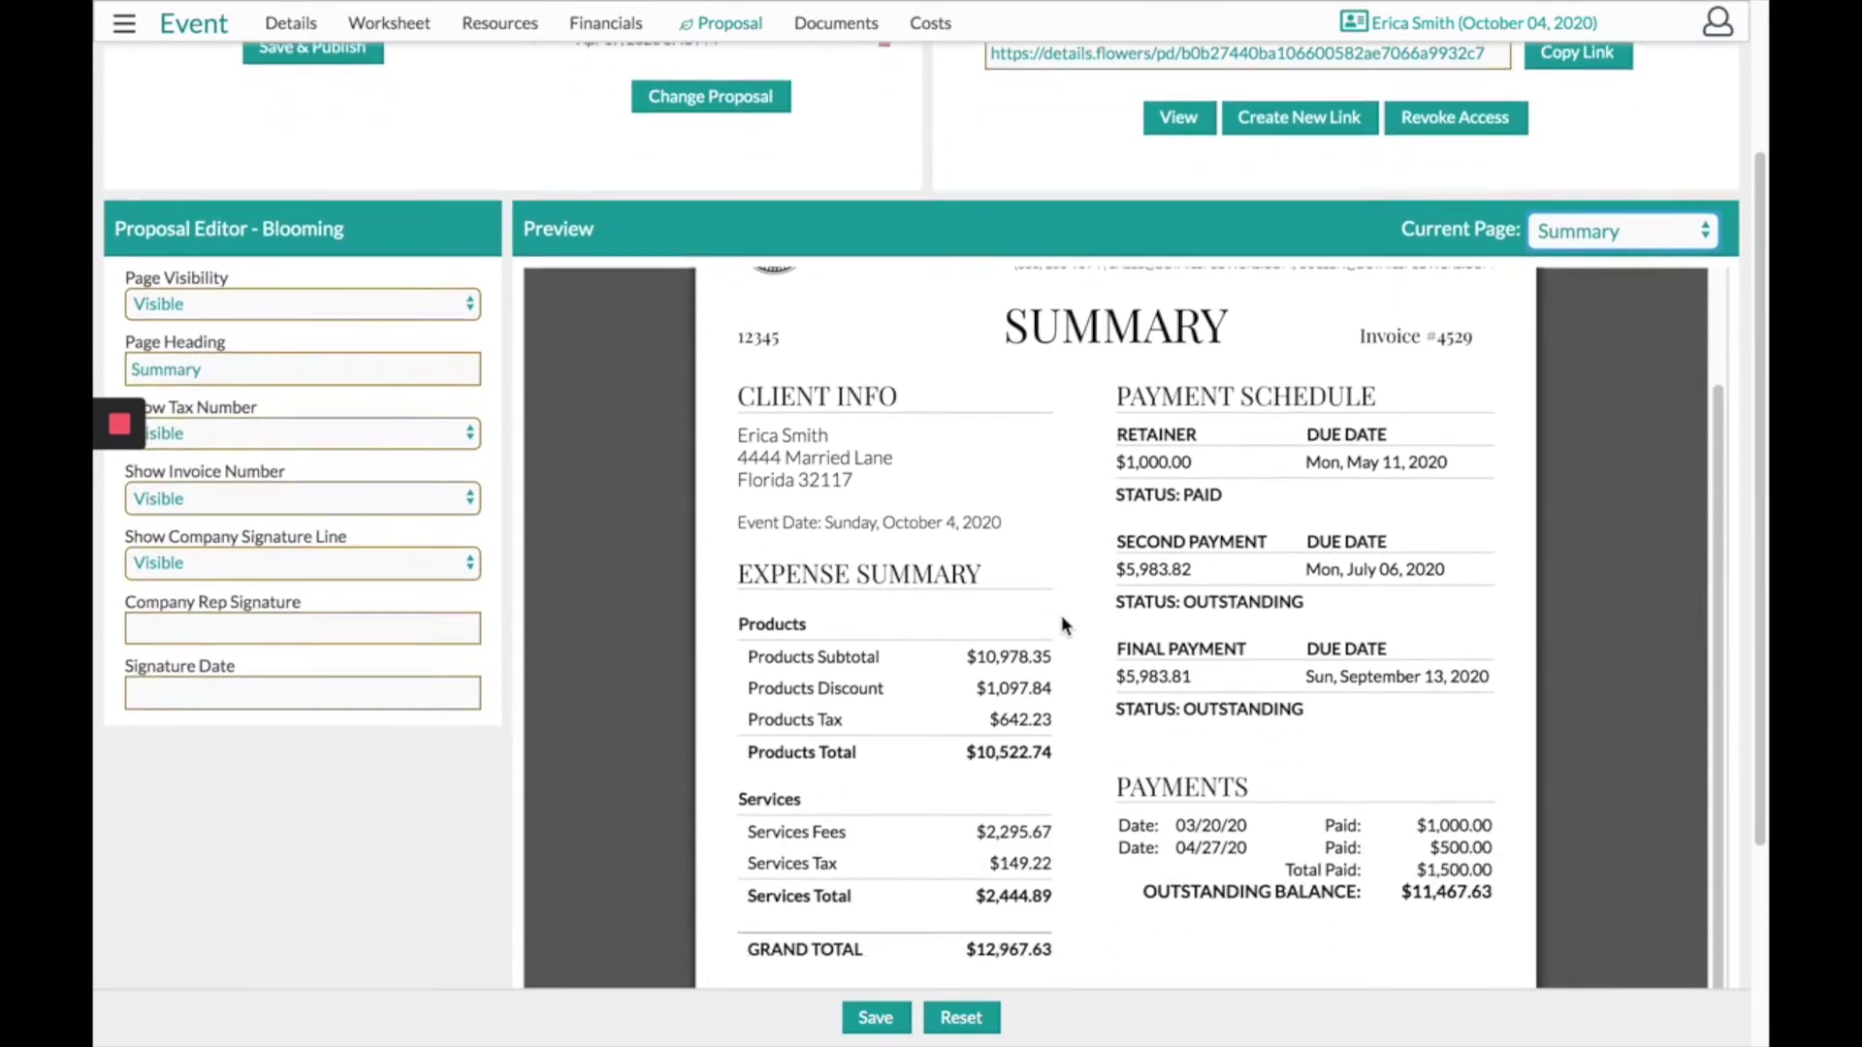
pyautogui.click(742, 555)
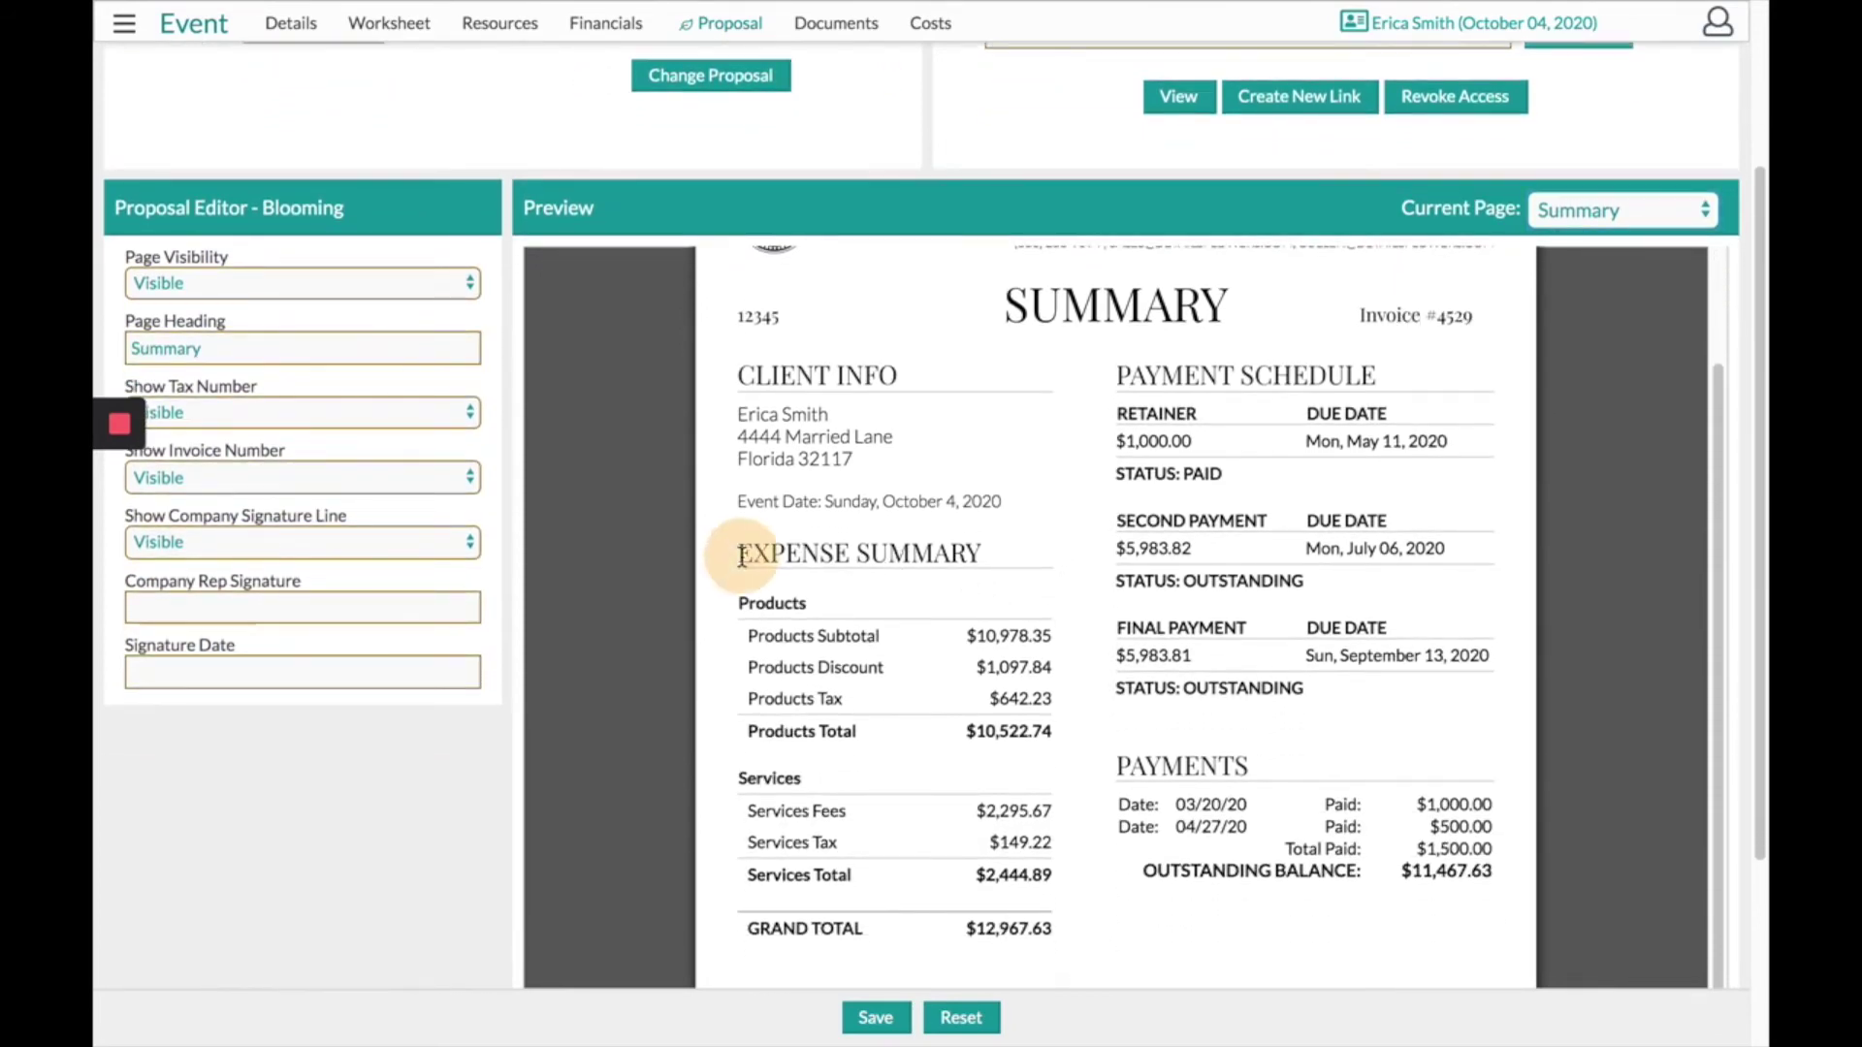
pyautogui.click(1111, 368)
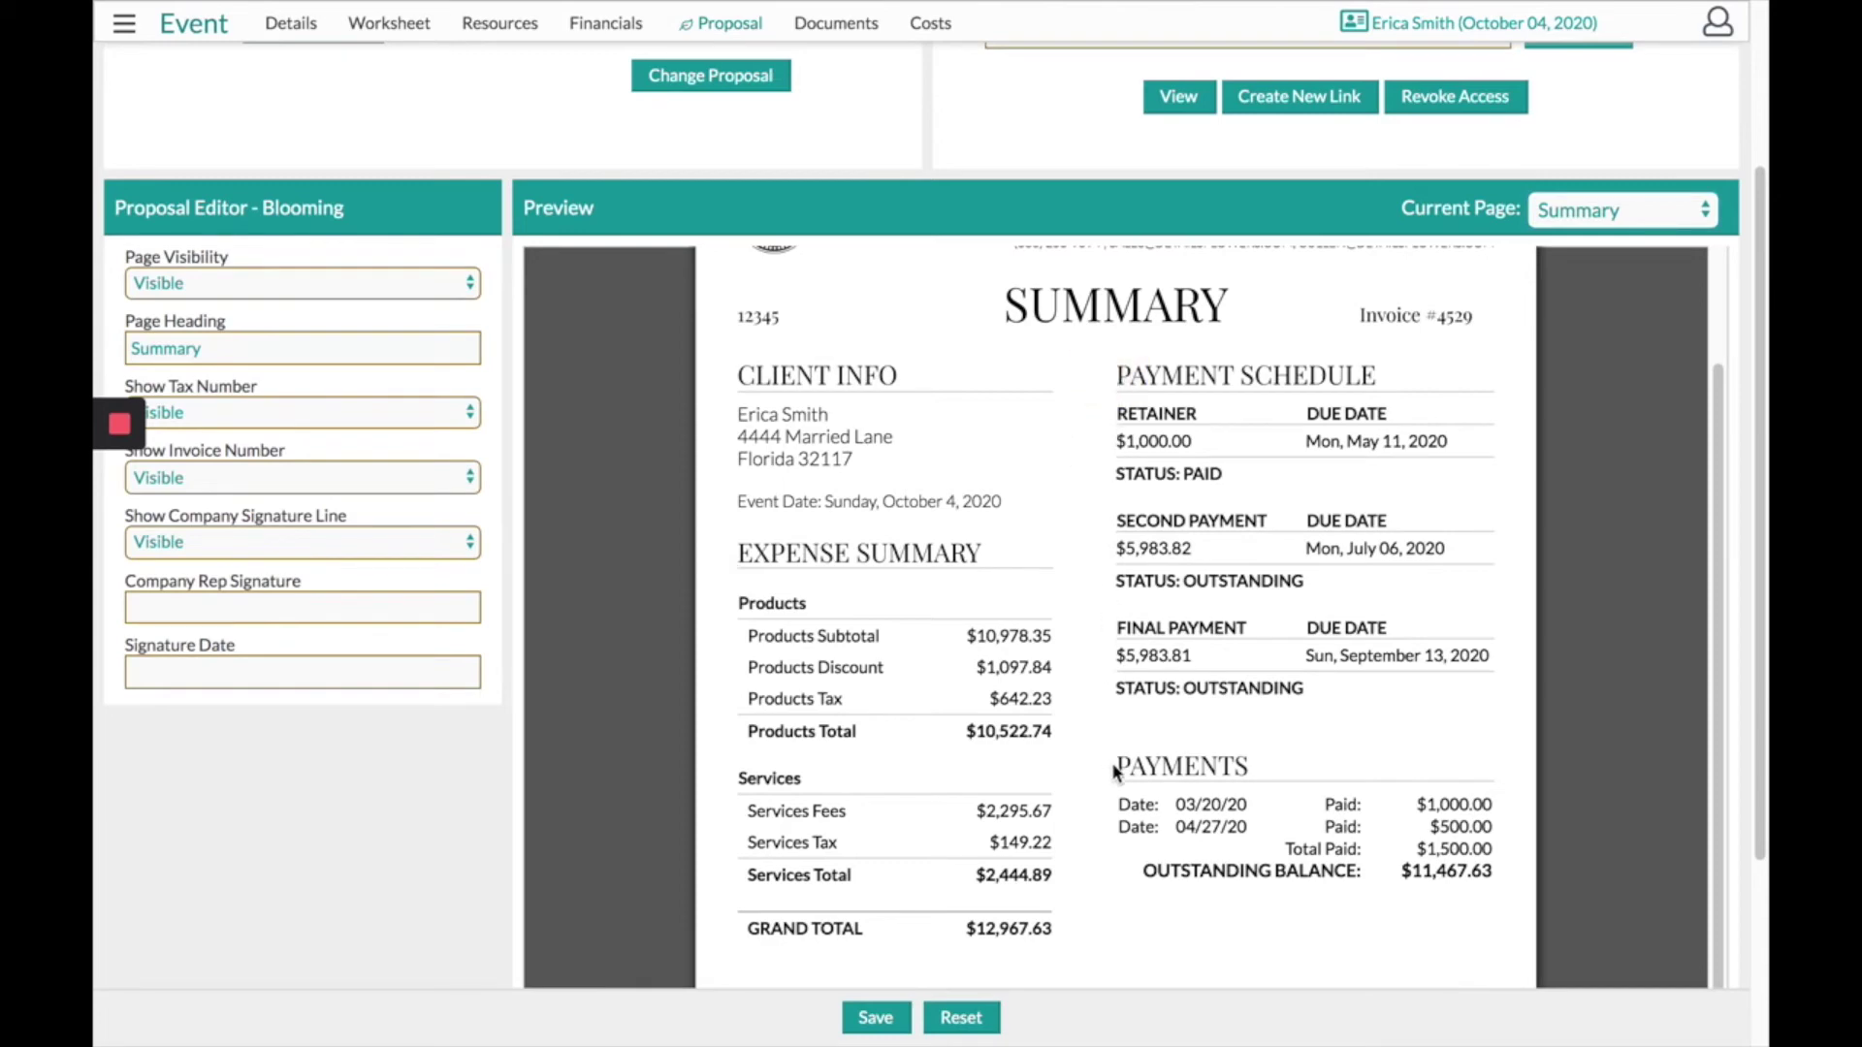
pyautogui.scroll(-4, 1115, 772)
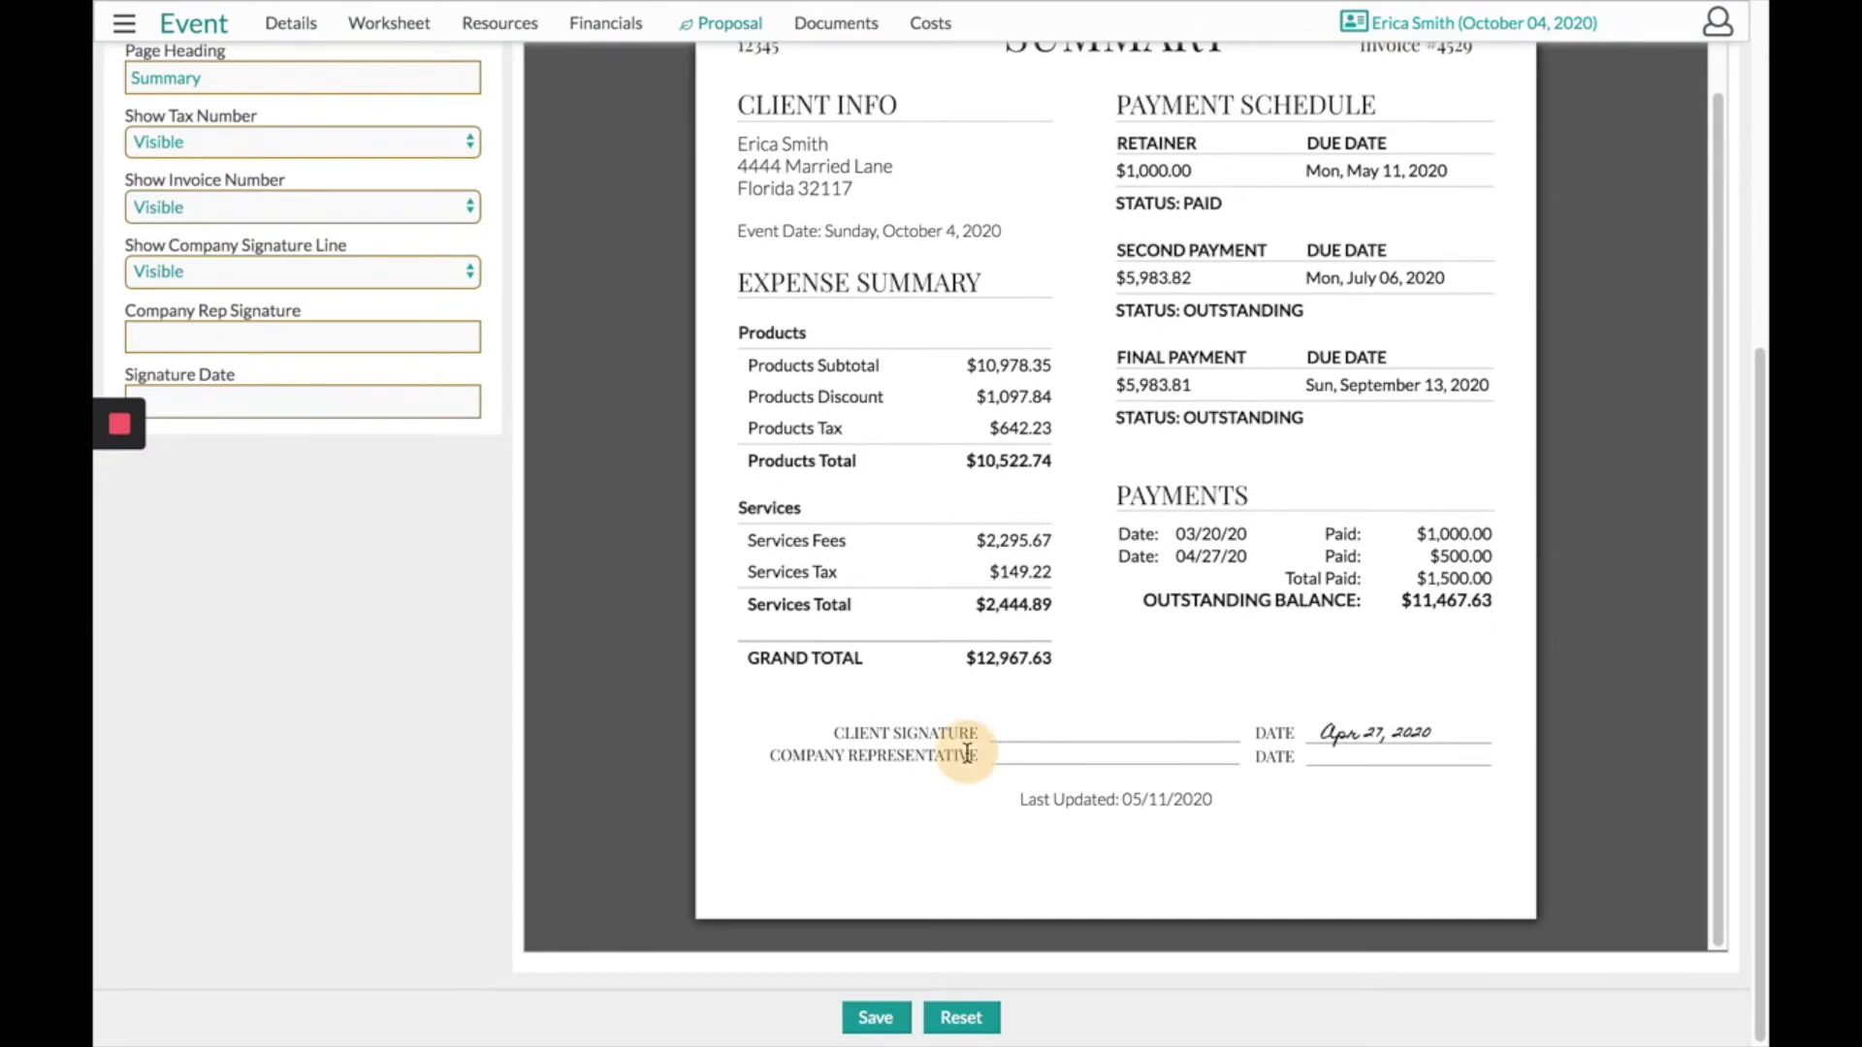
pyautogui.click(1015, 759)
pyautogui.write('s')
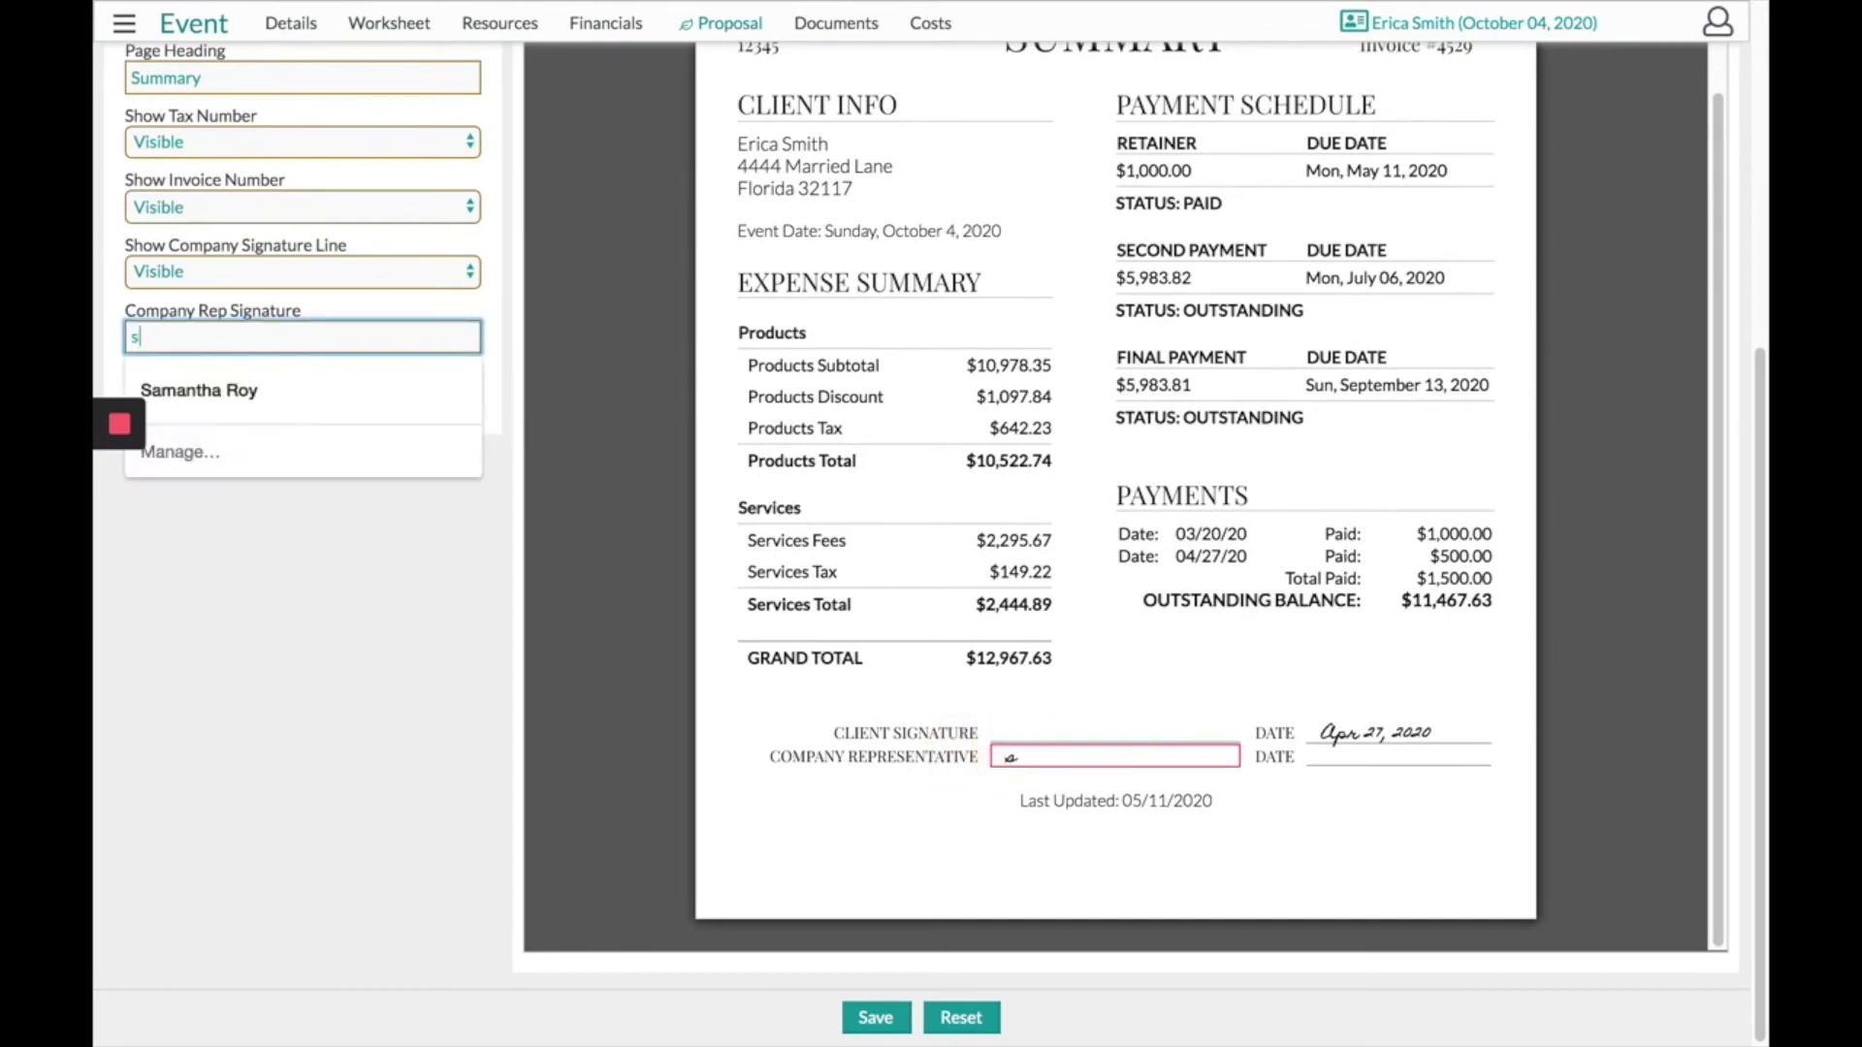
pyautogui.write('amantha')
pyautogui.click(876, 1018)
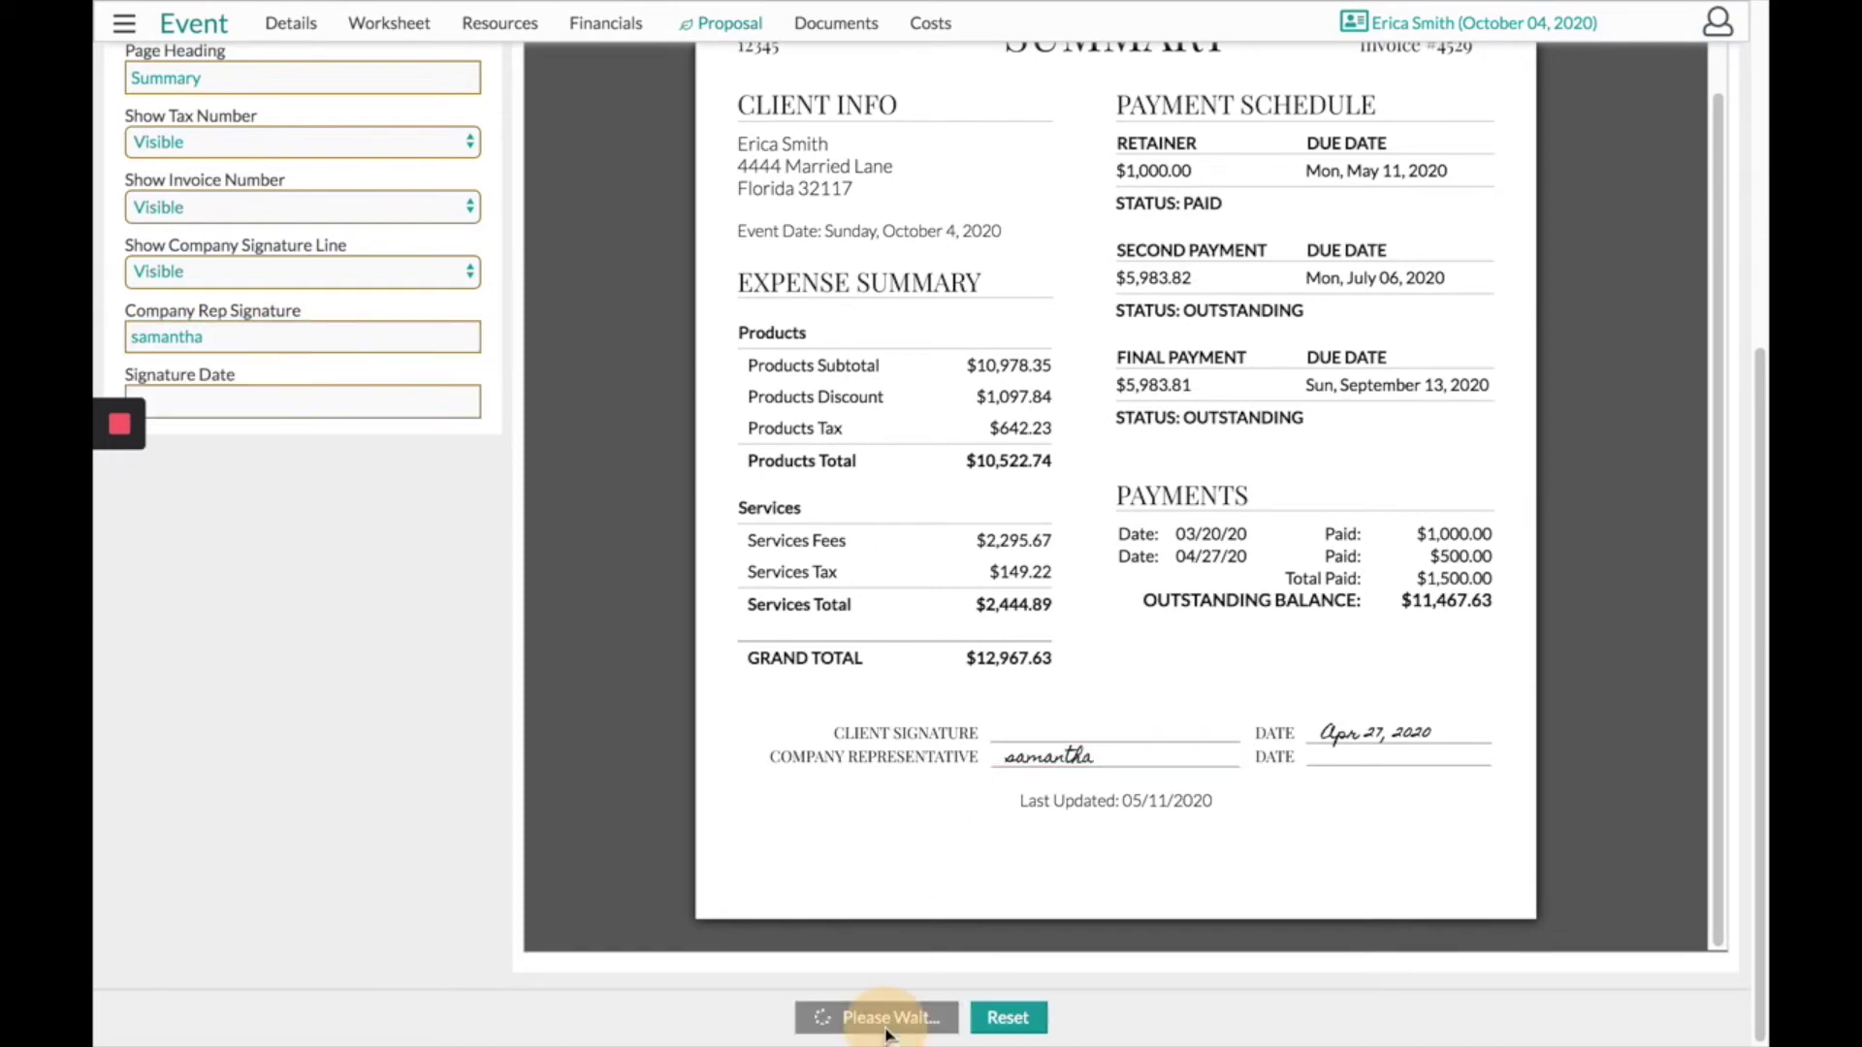
pyautogui.scroll(6, 533, 708)
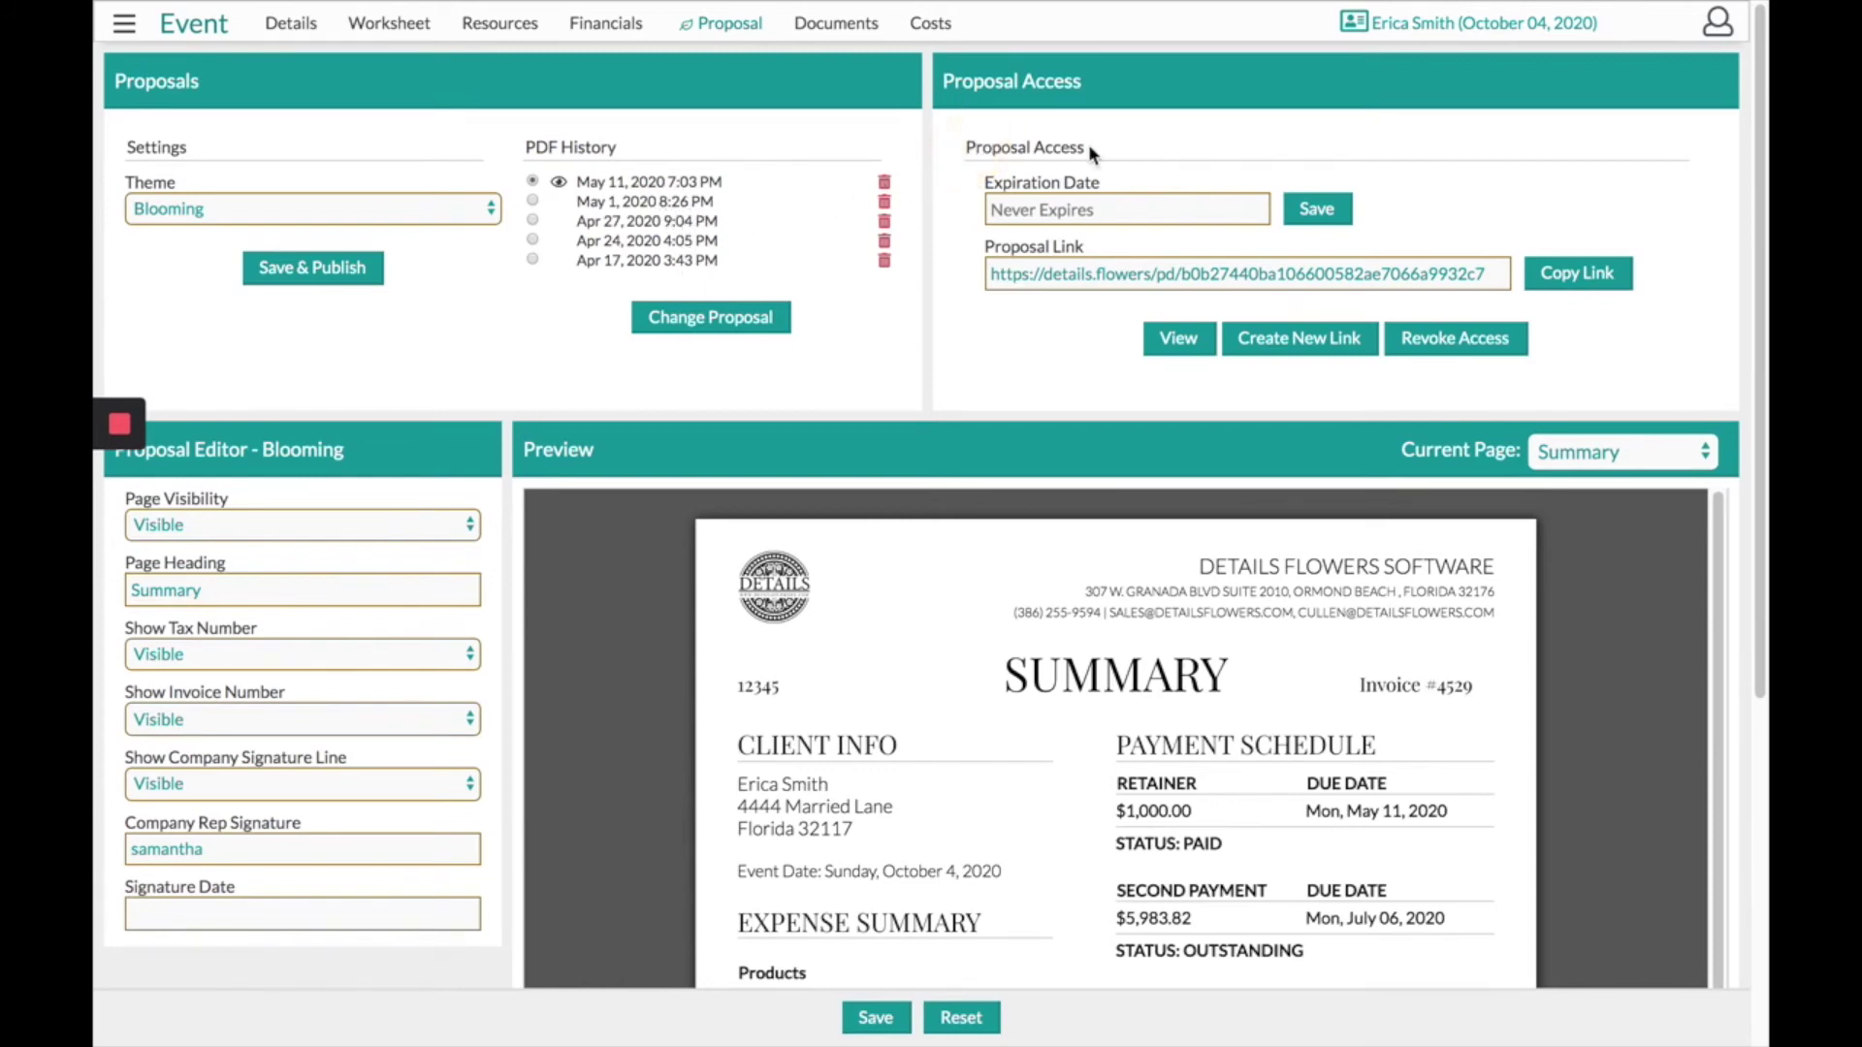
pyautogui.click(1050, 210)
pyautogui.click(1144, 382)
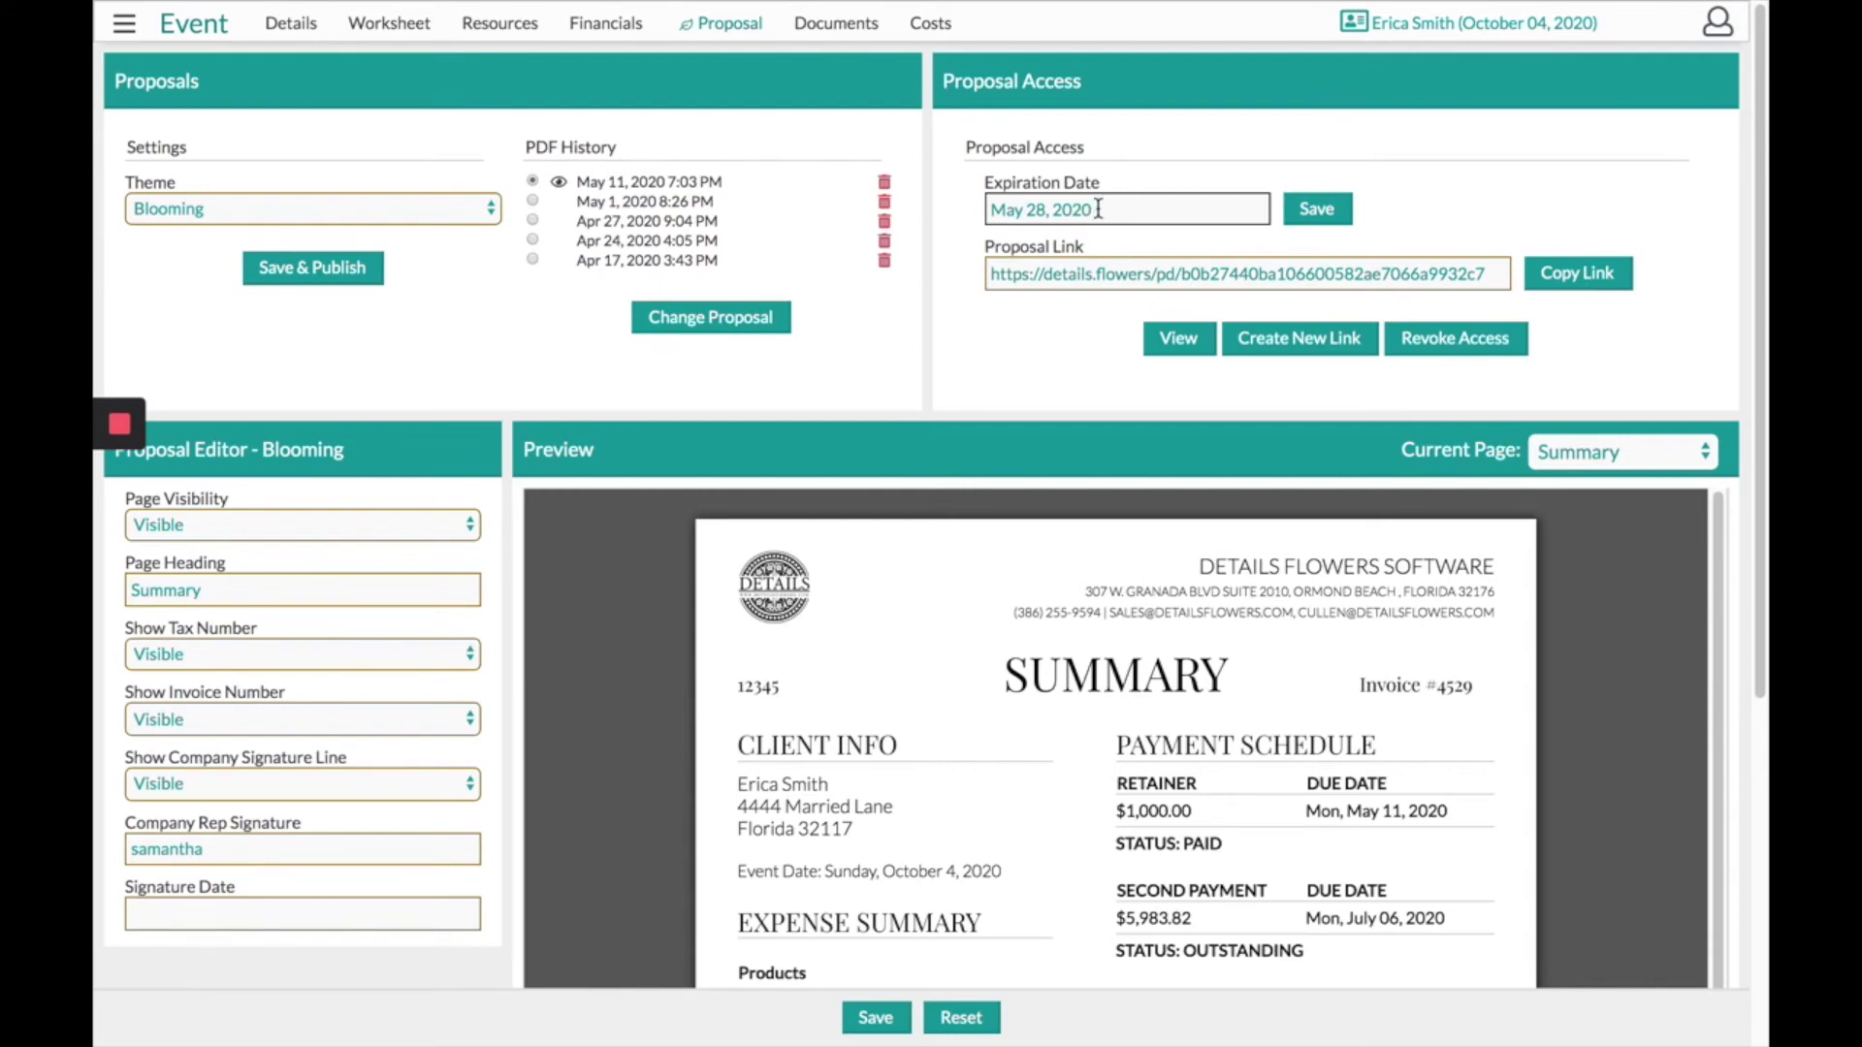
pyautogui.click(1098, 208)
pyautogui.hotkey('ctrl', 'a')
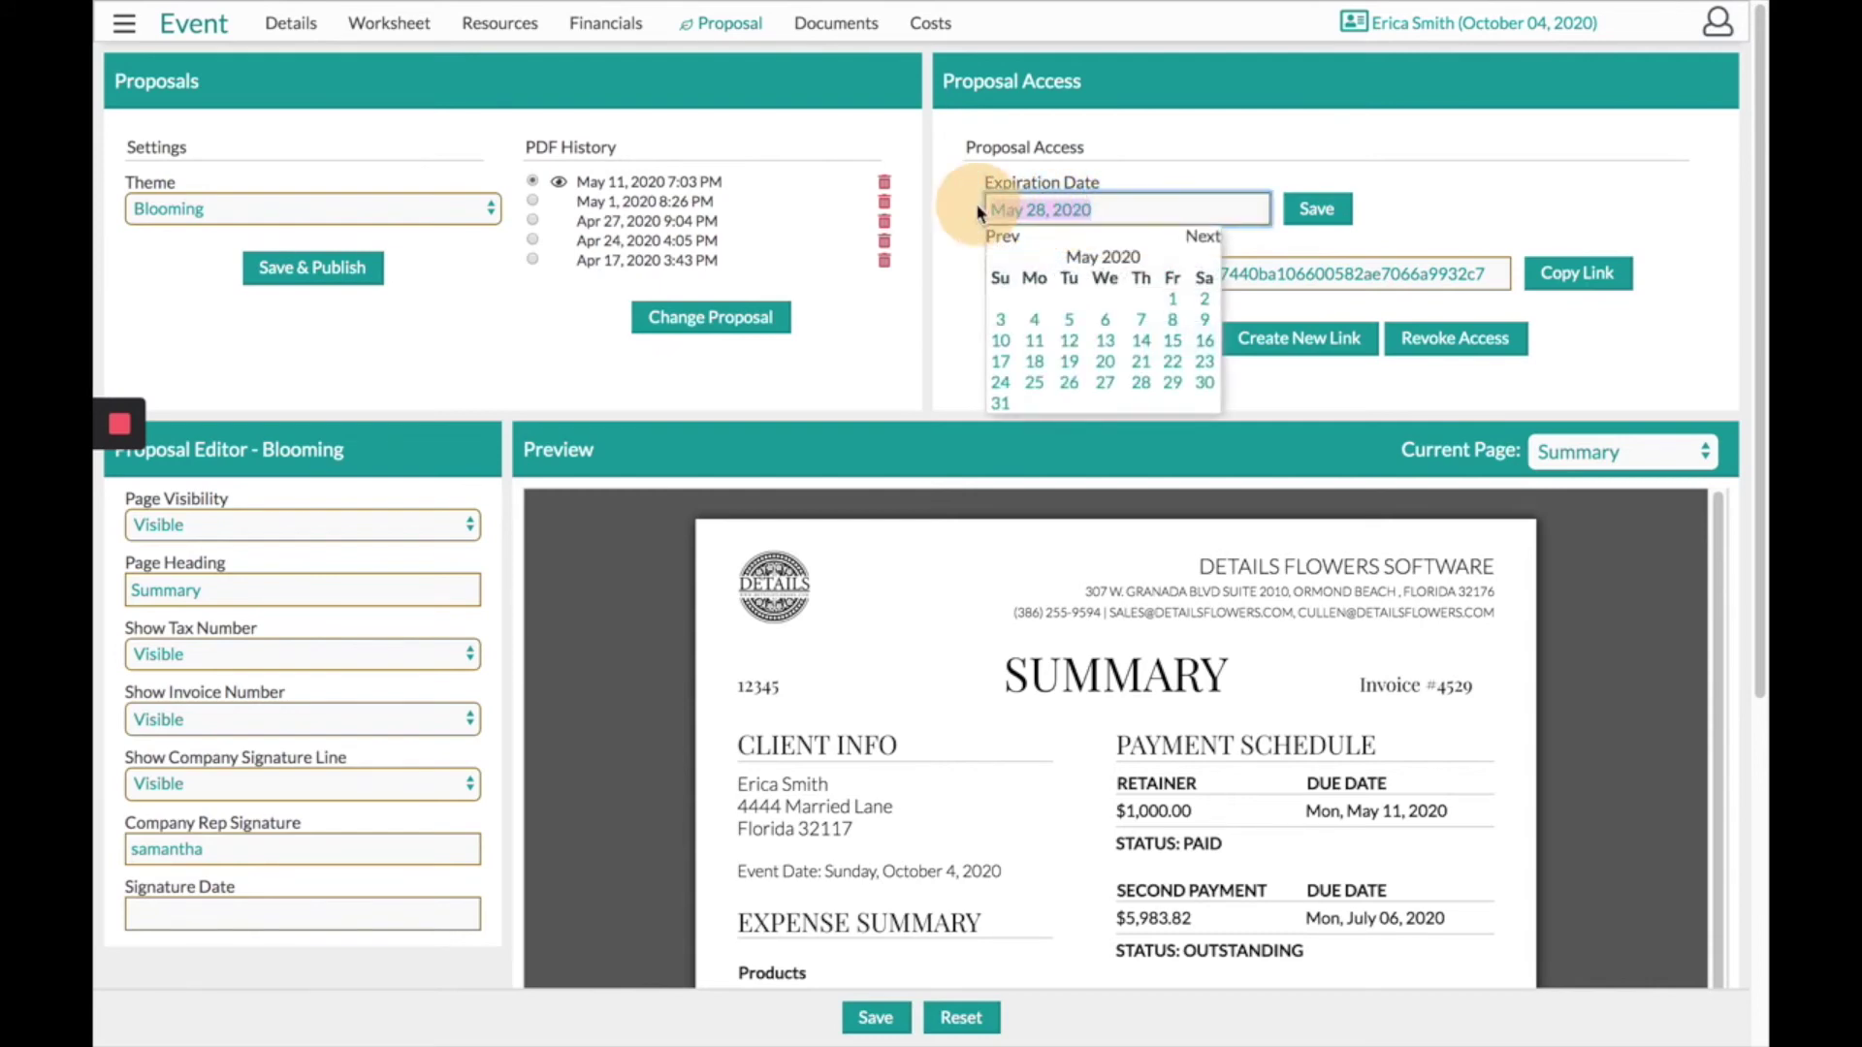
pyautogui.press('BackSpace')
pyautogui.click(1195, 175)
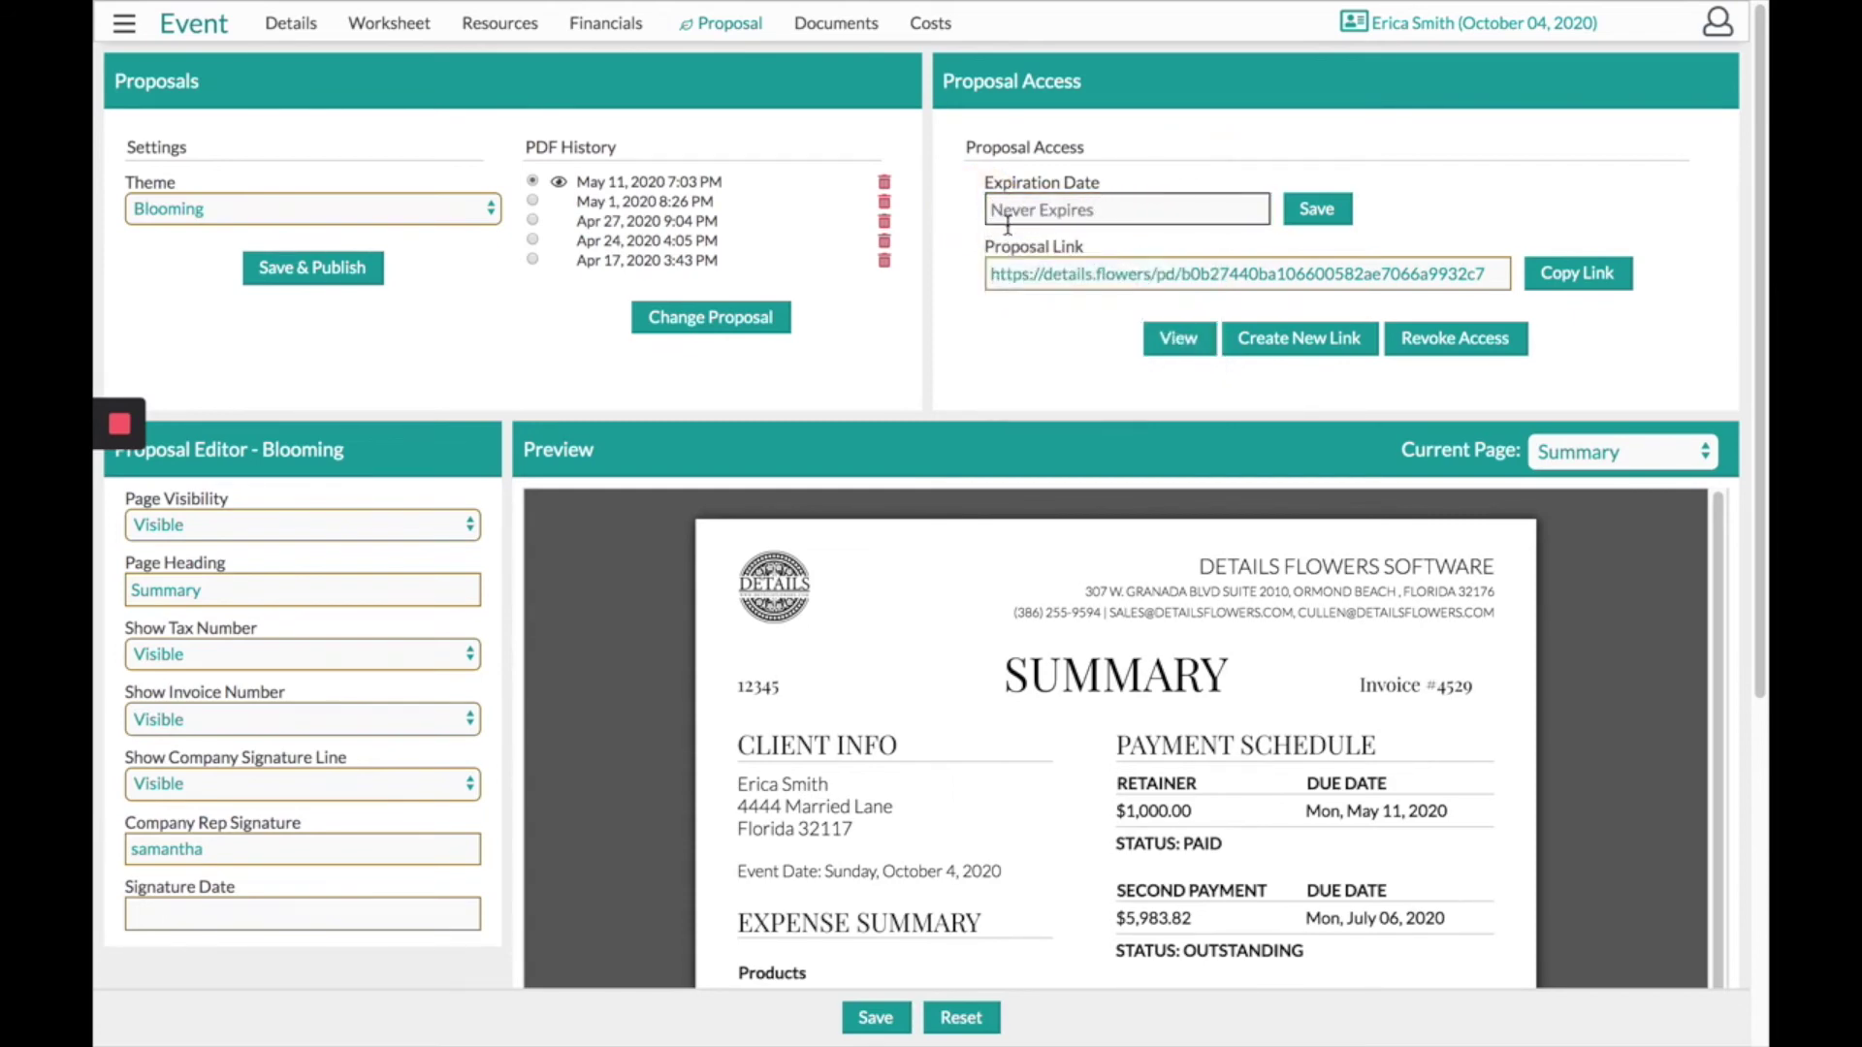
pyautogui.click(998, 274)
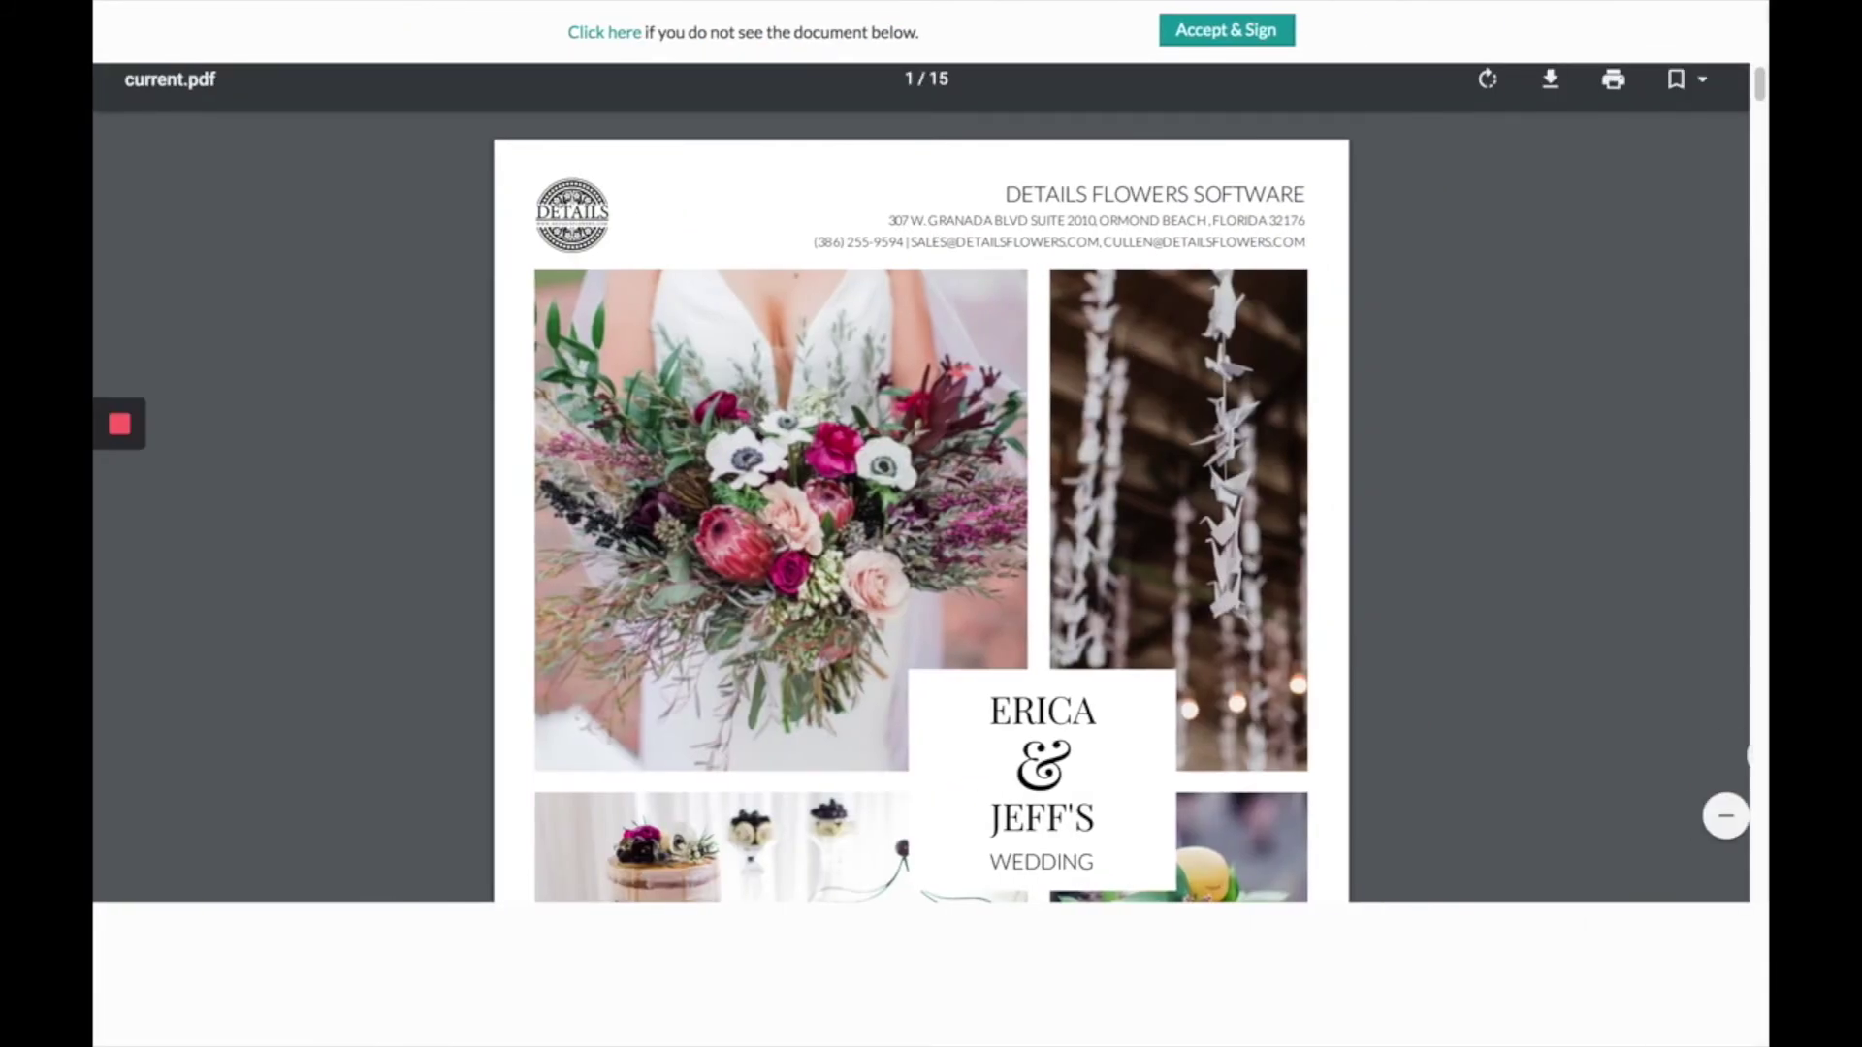
pyautogui.click(1518, 252)
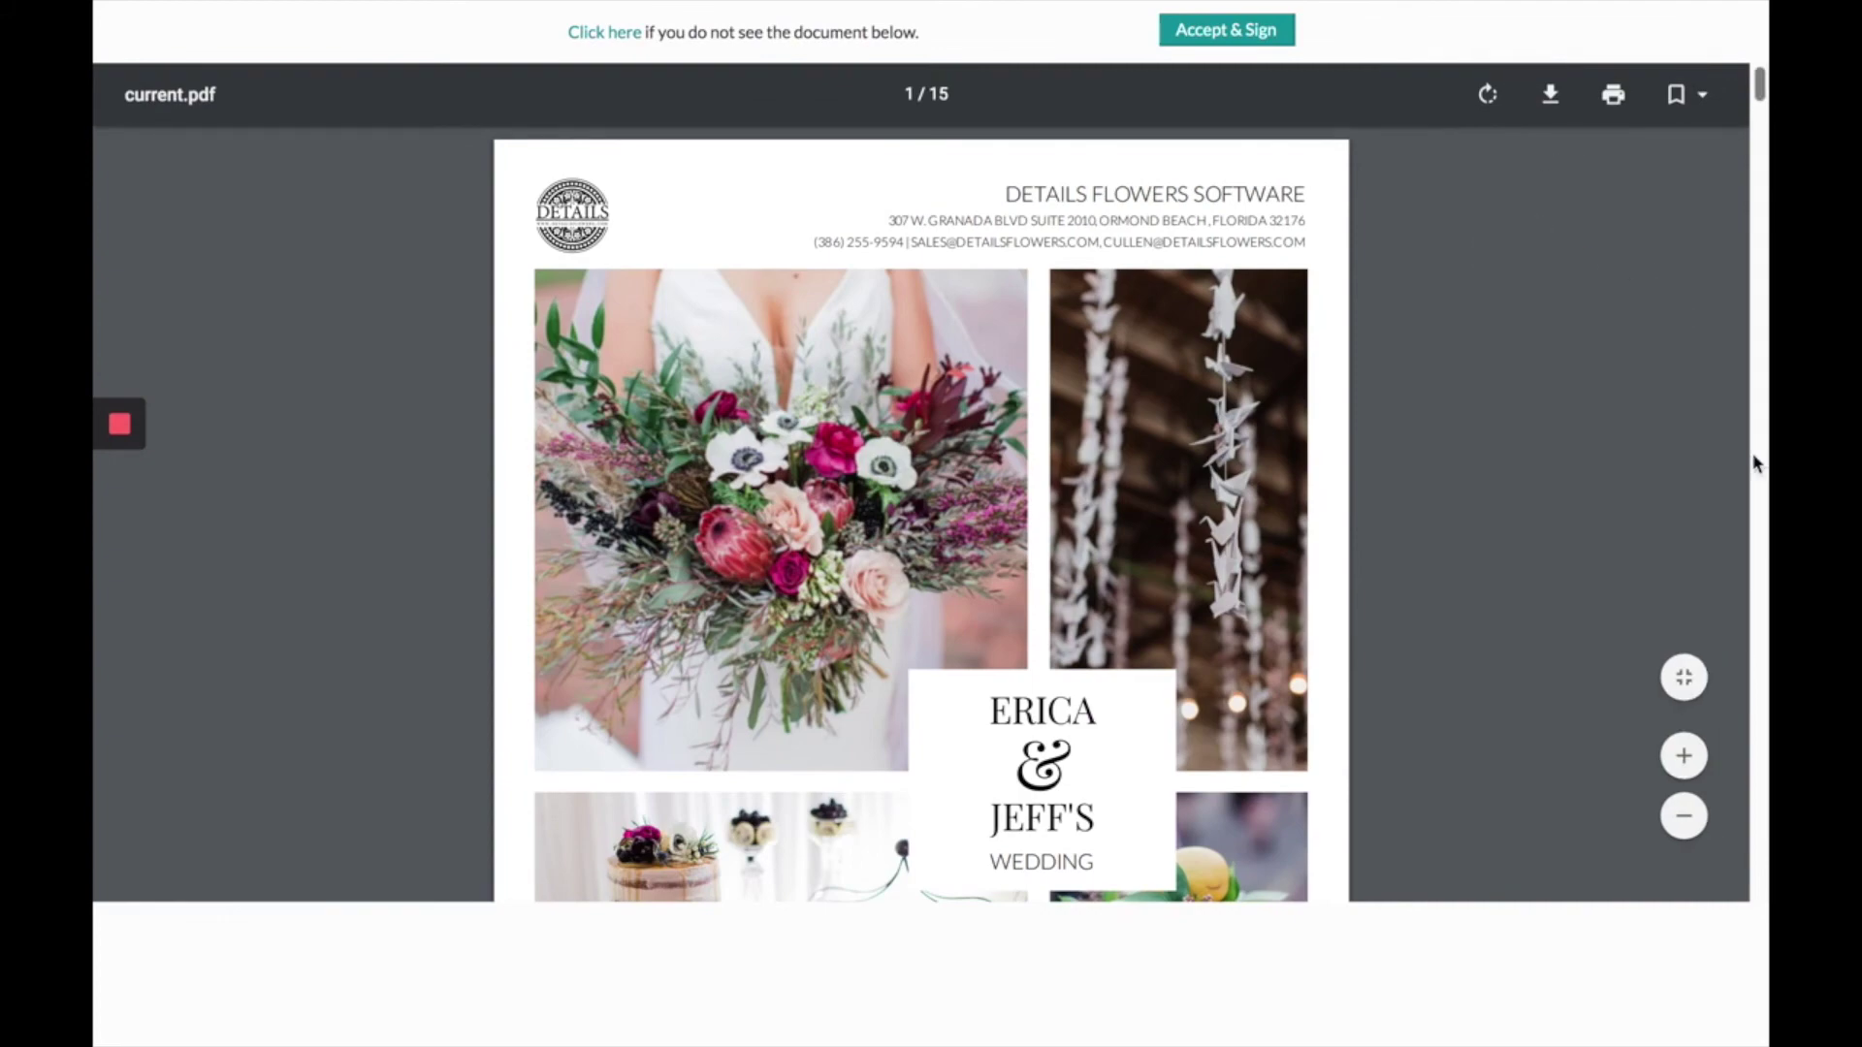
pyautogui.scroll(-15, 1754, 458)
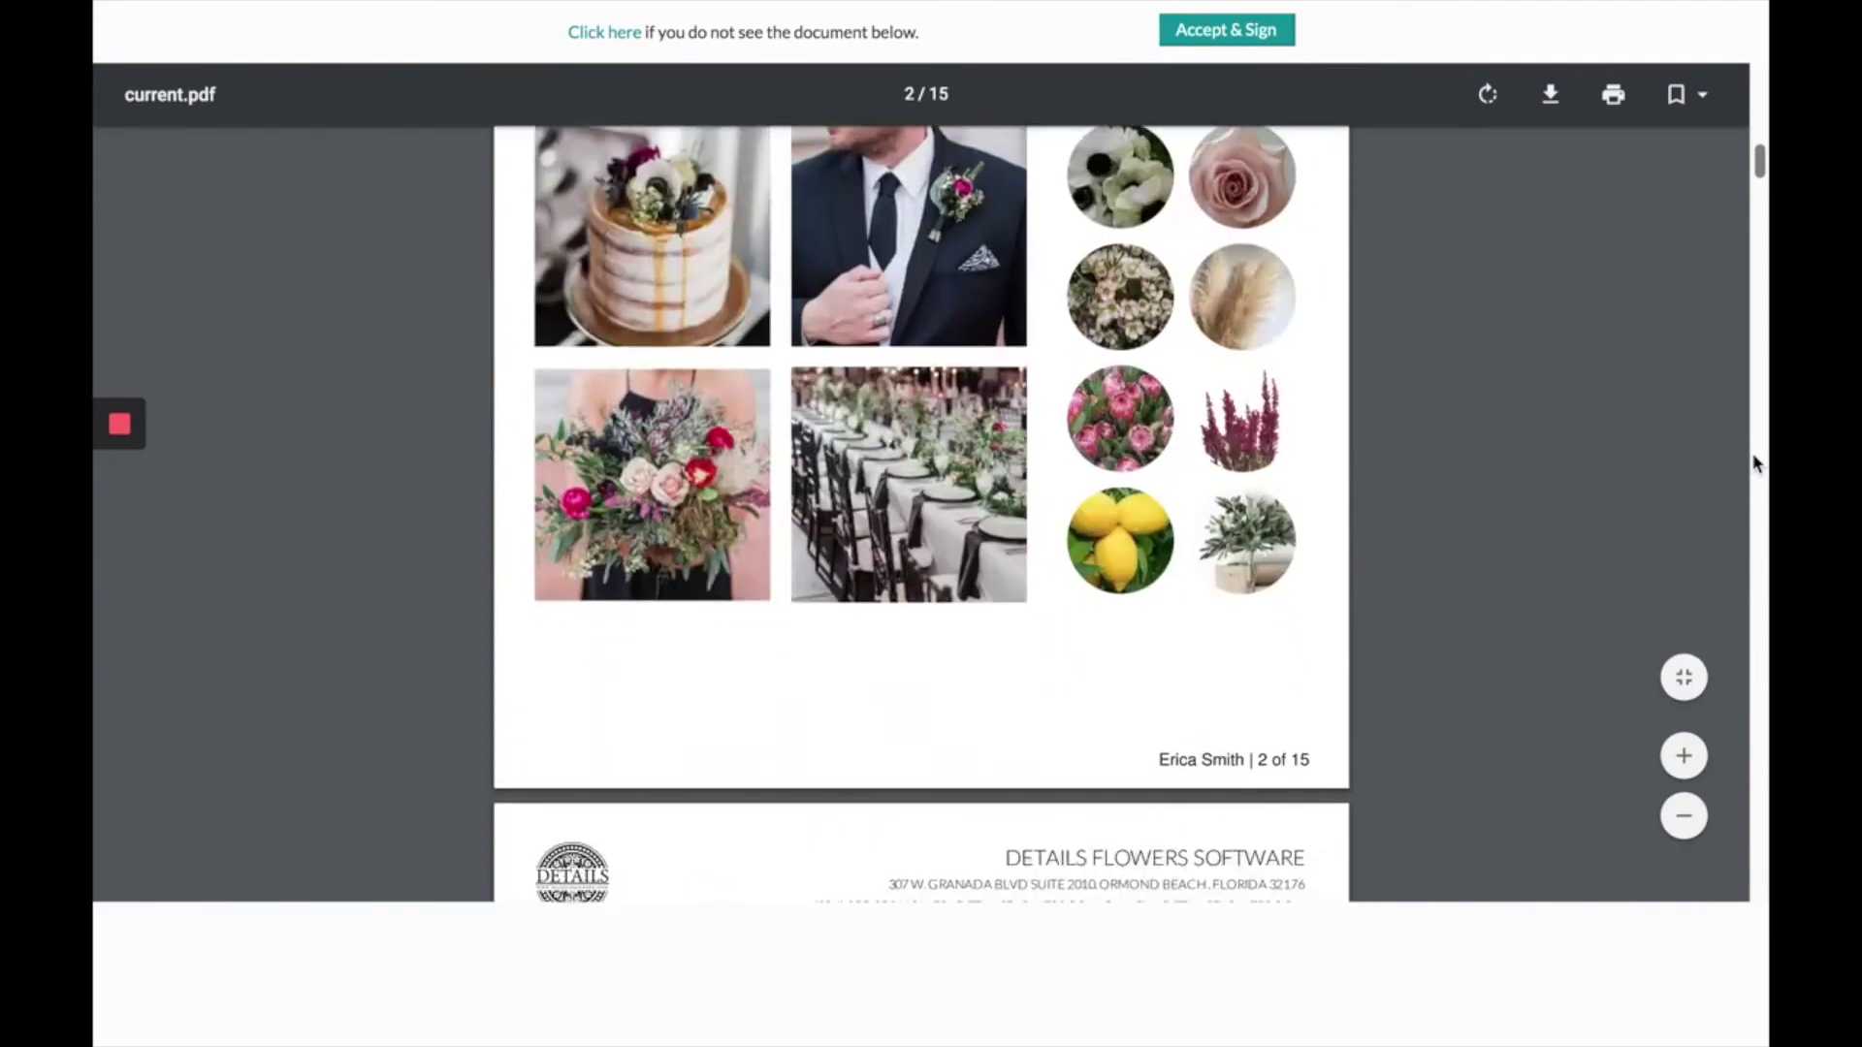
pyautogui.scroll(-20, 1757, 464)
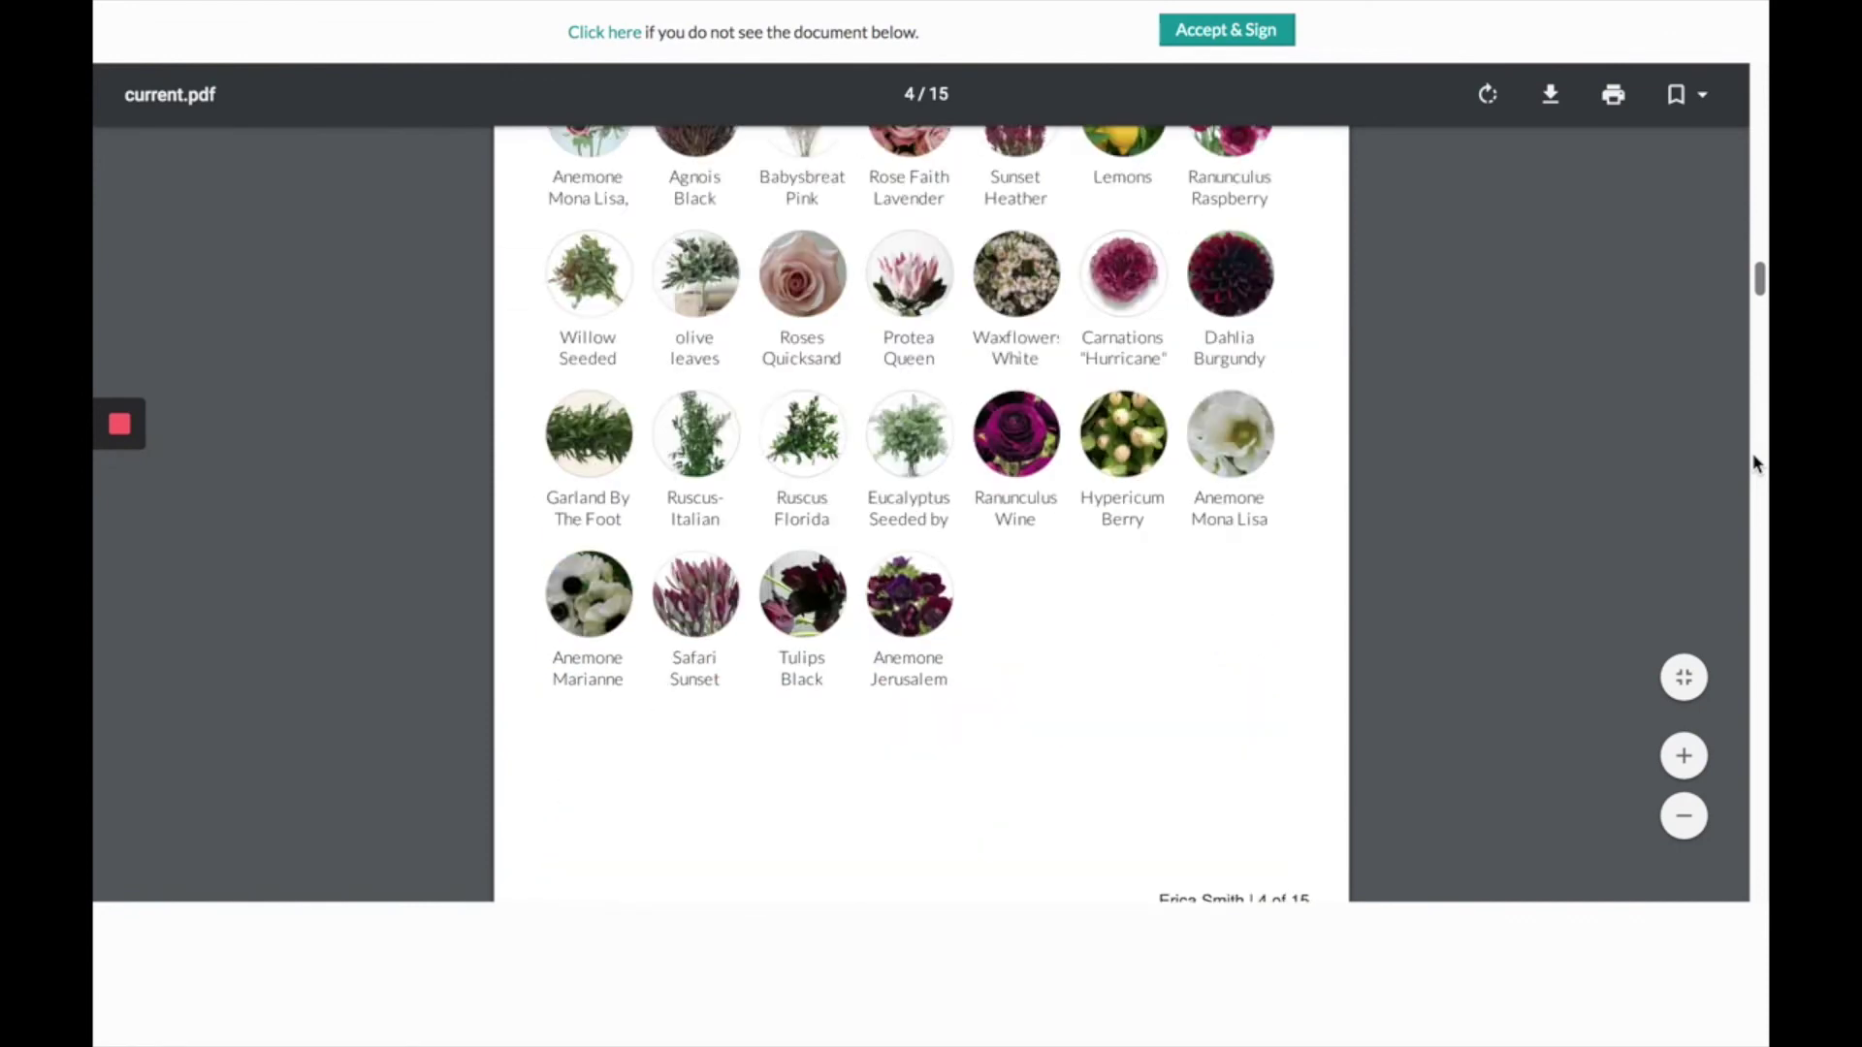
pyautogui.scroll(-20, 1757, 464)
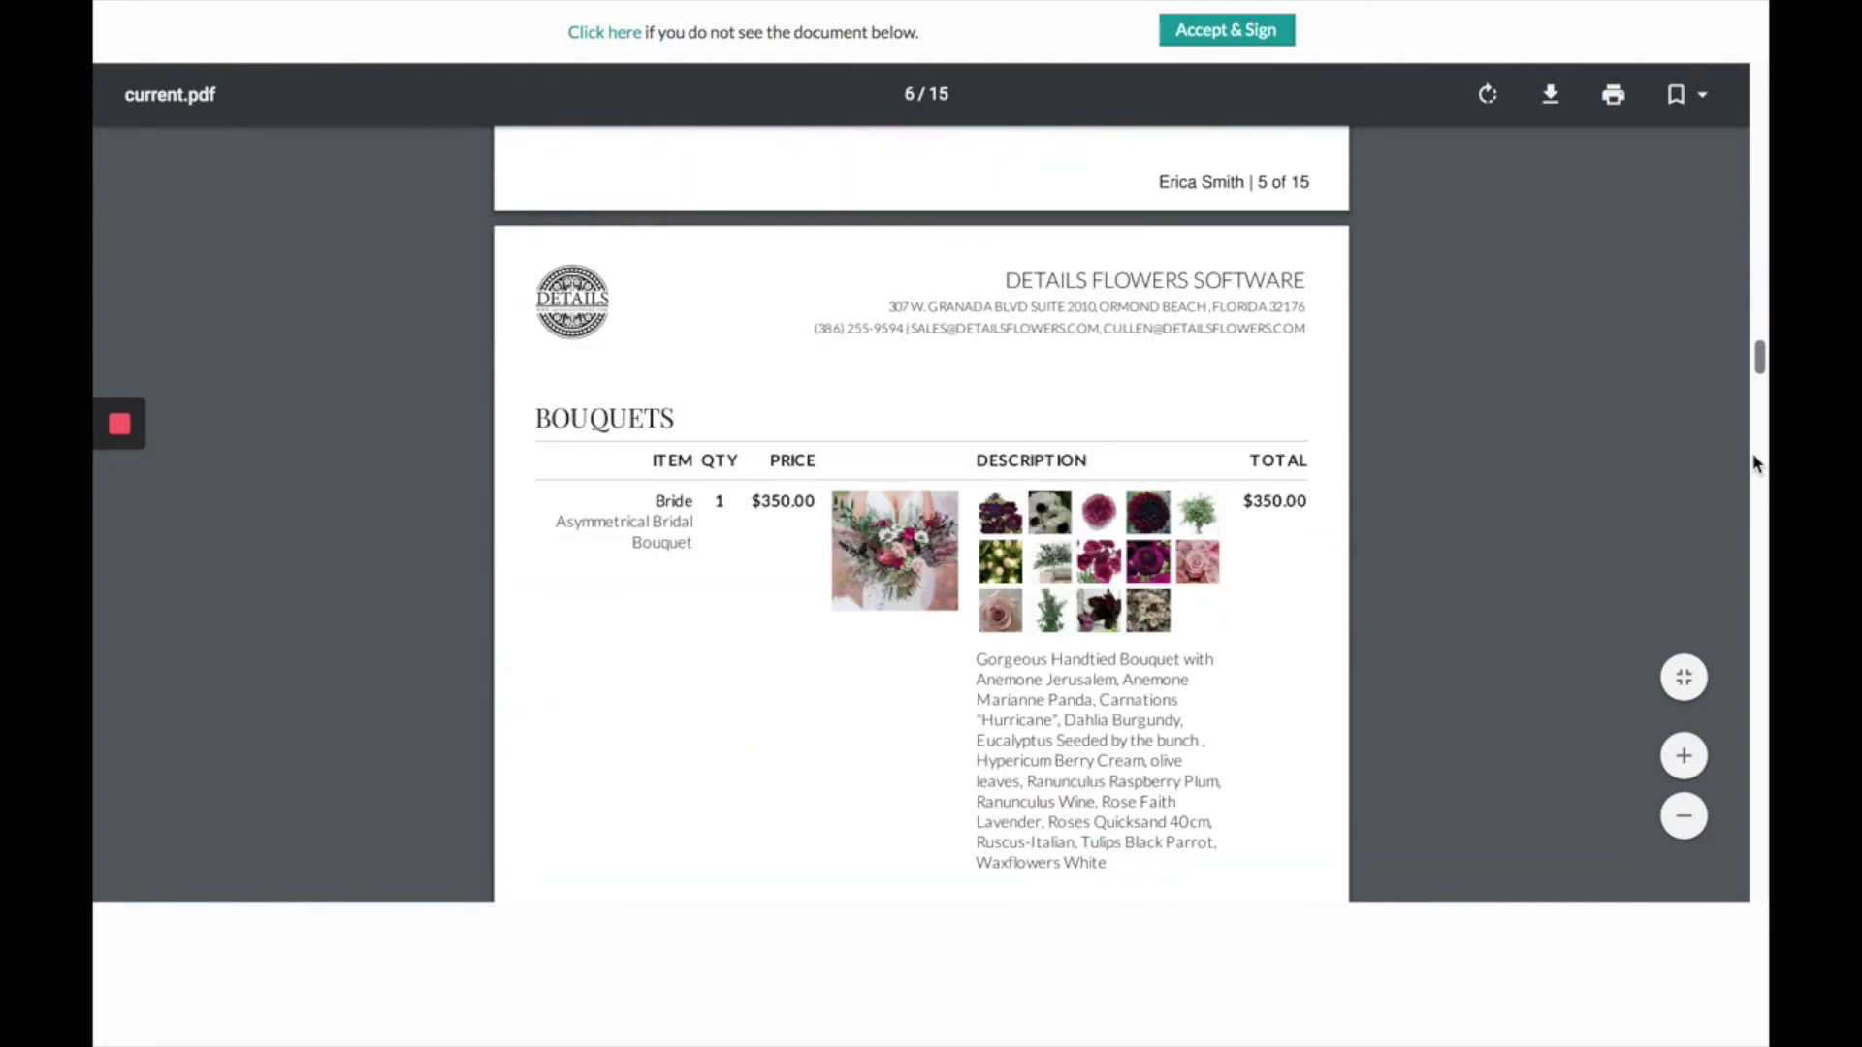
pyautogui.scroll(-20, 1757, 464)
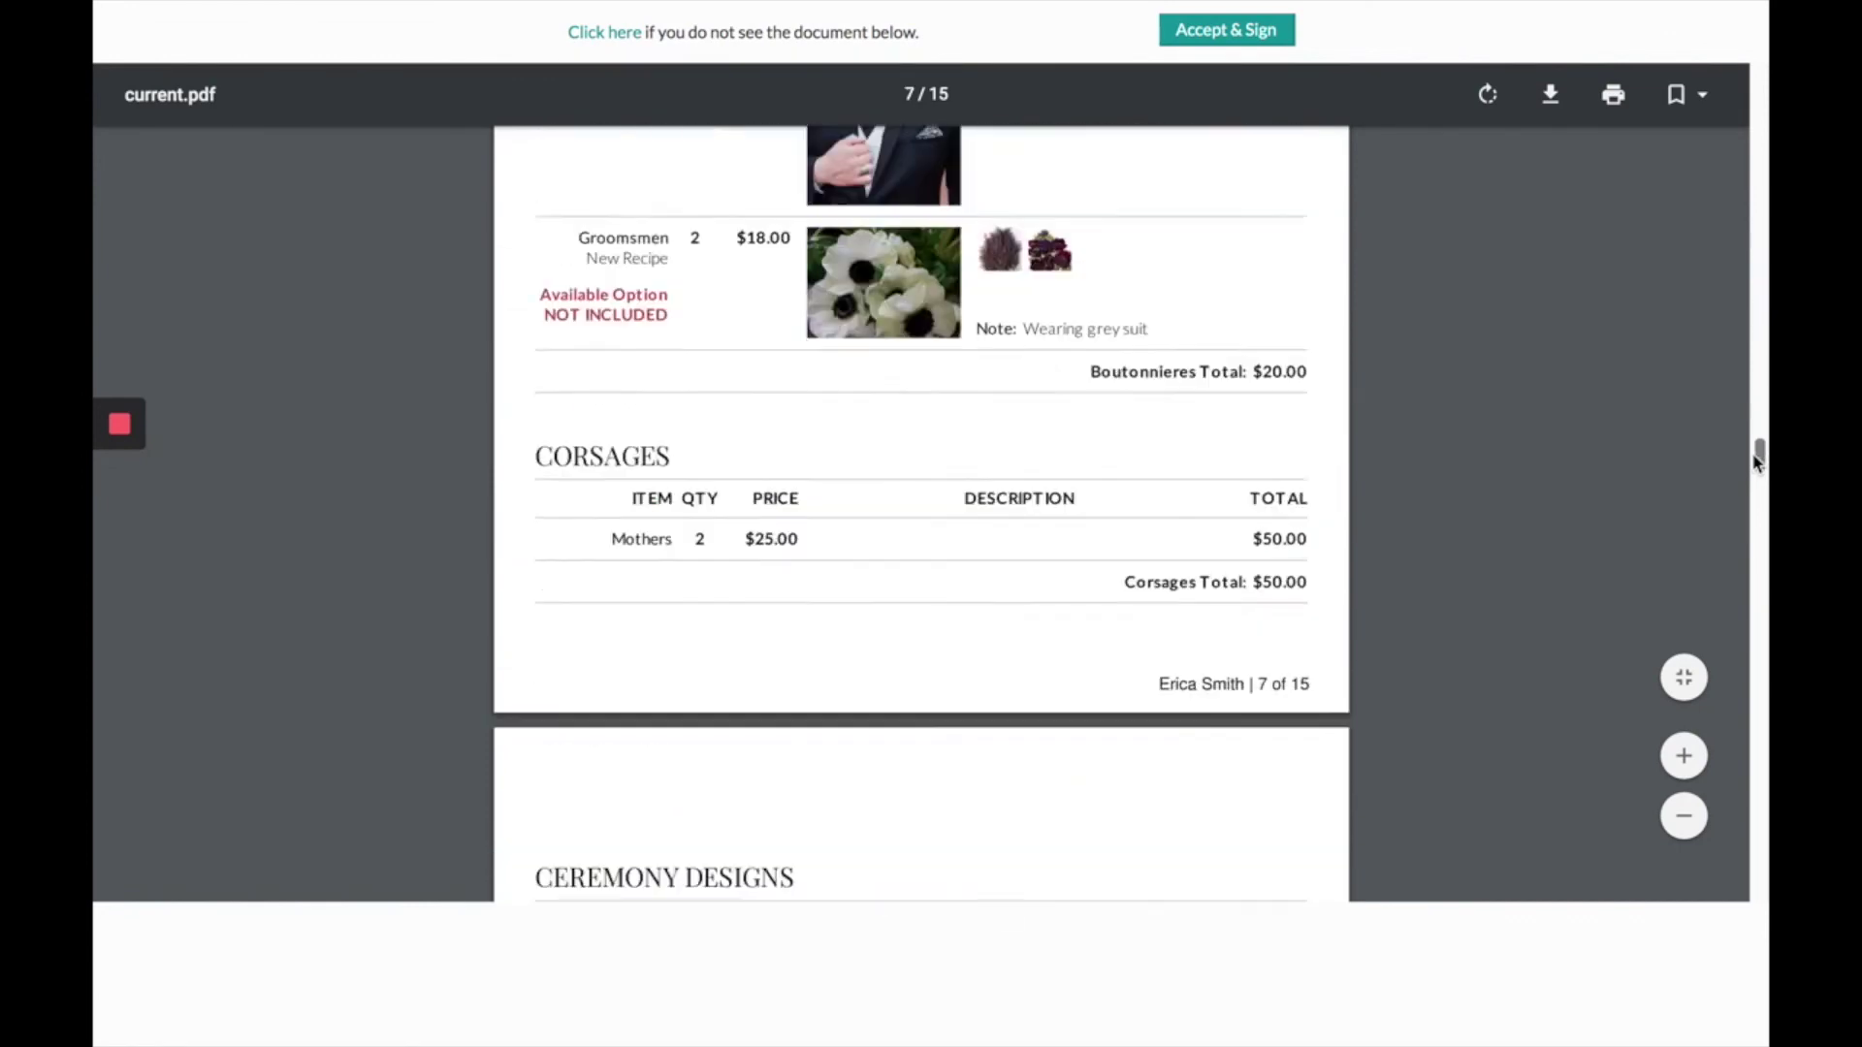
pyautogui.scroll(-20, 1757, 463)
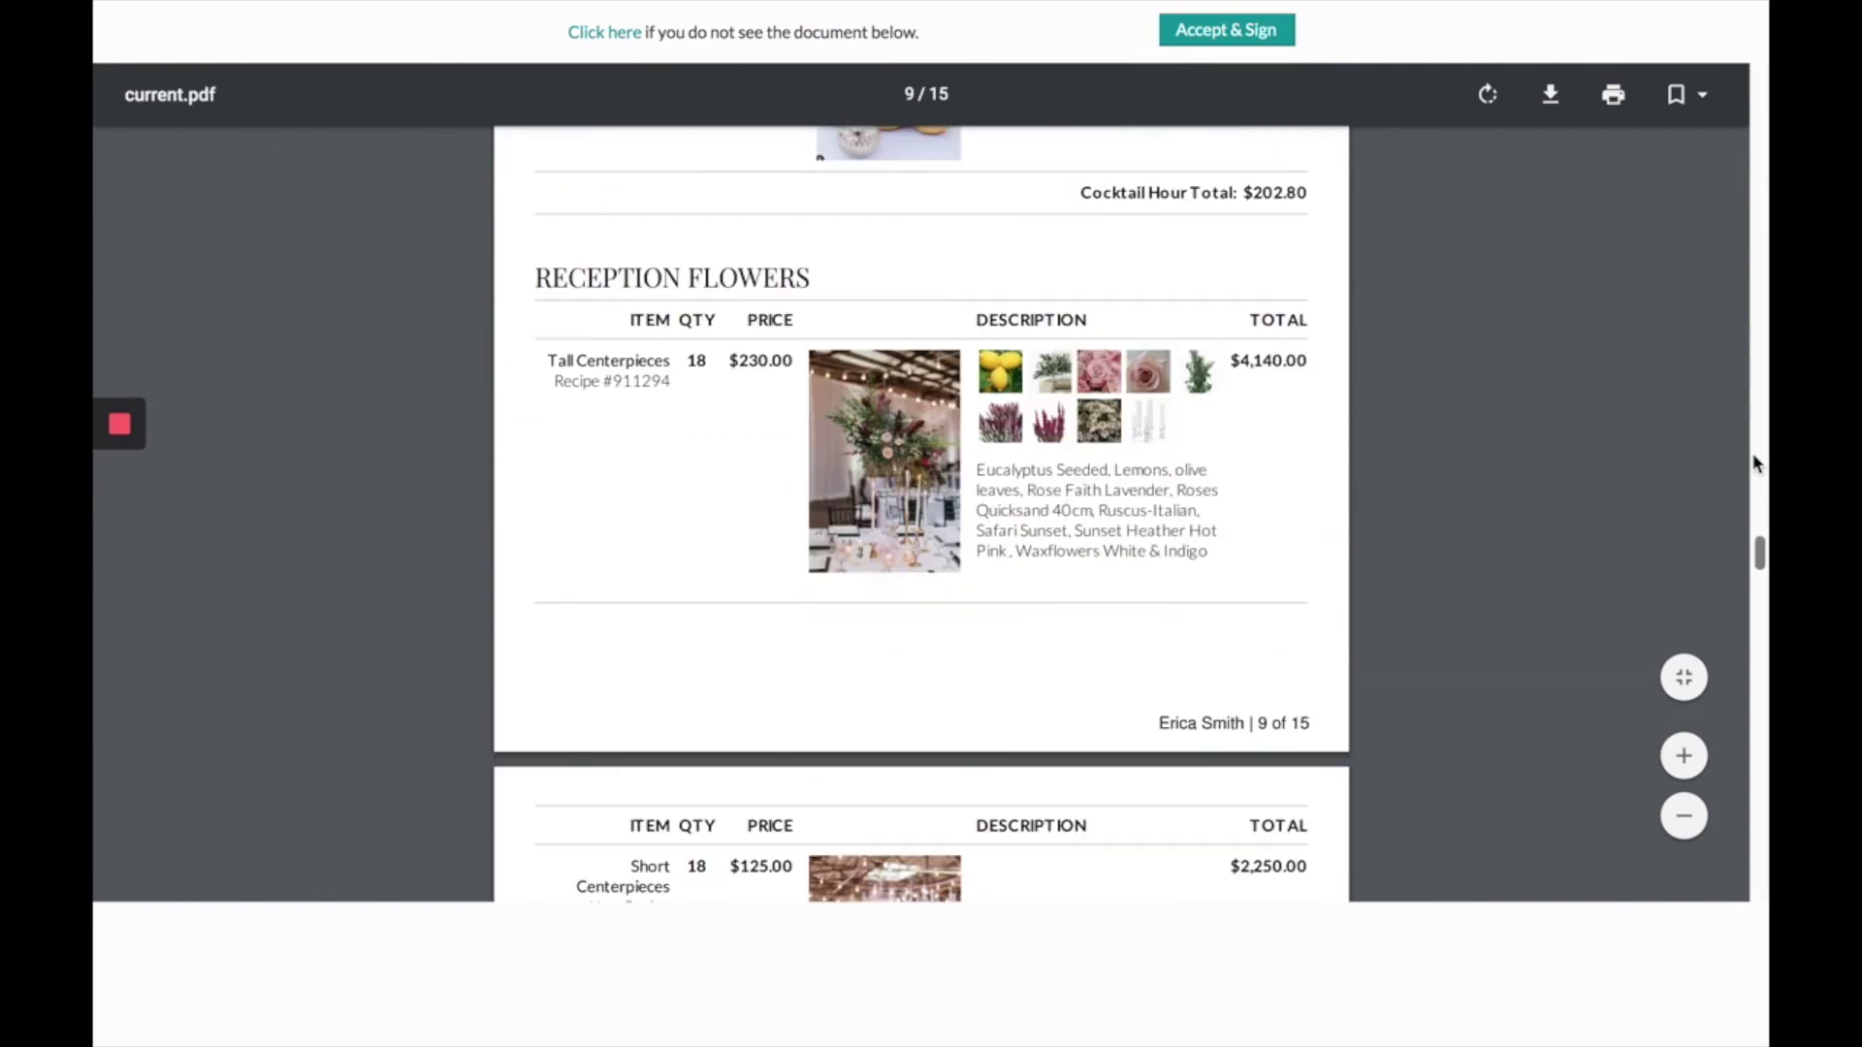
pyautogui.scroll(-20, 1757, 464)
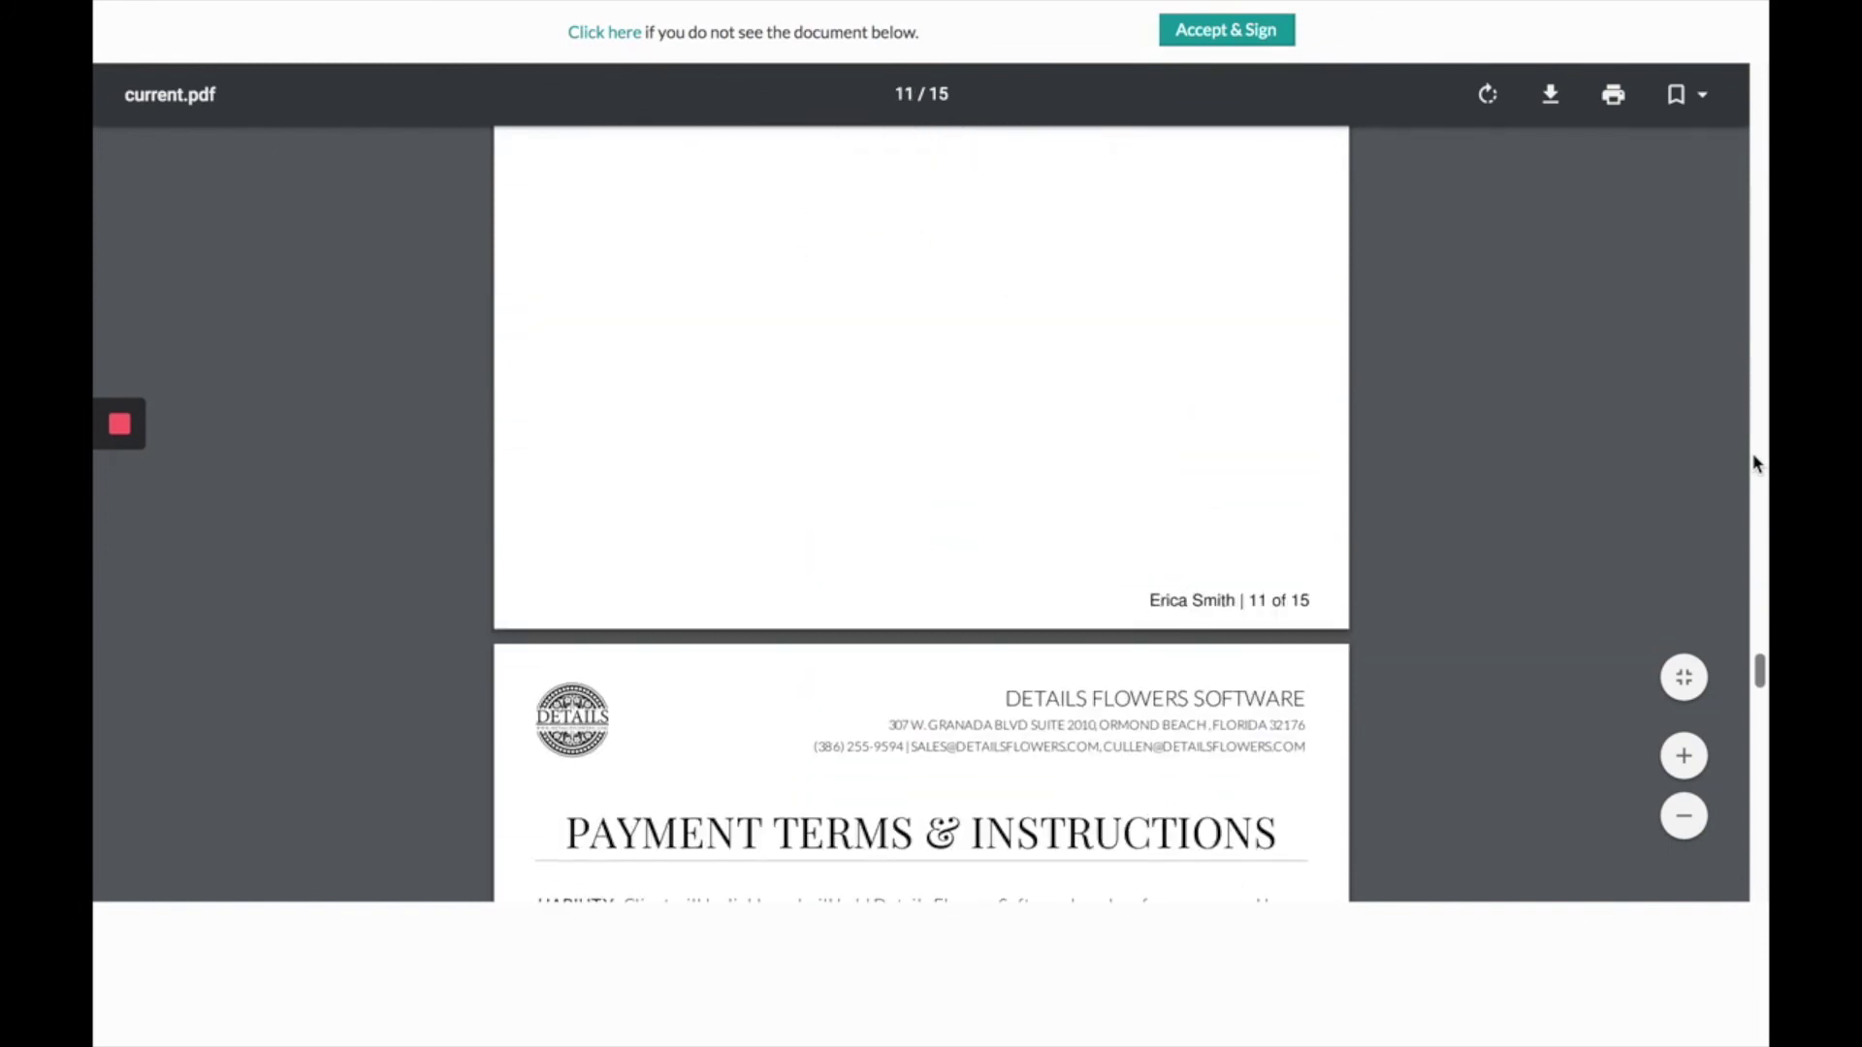
pyautogui.scroll(-20, 1758, 463)
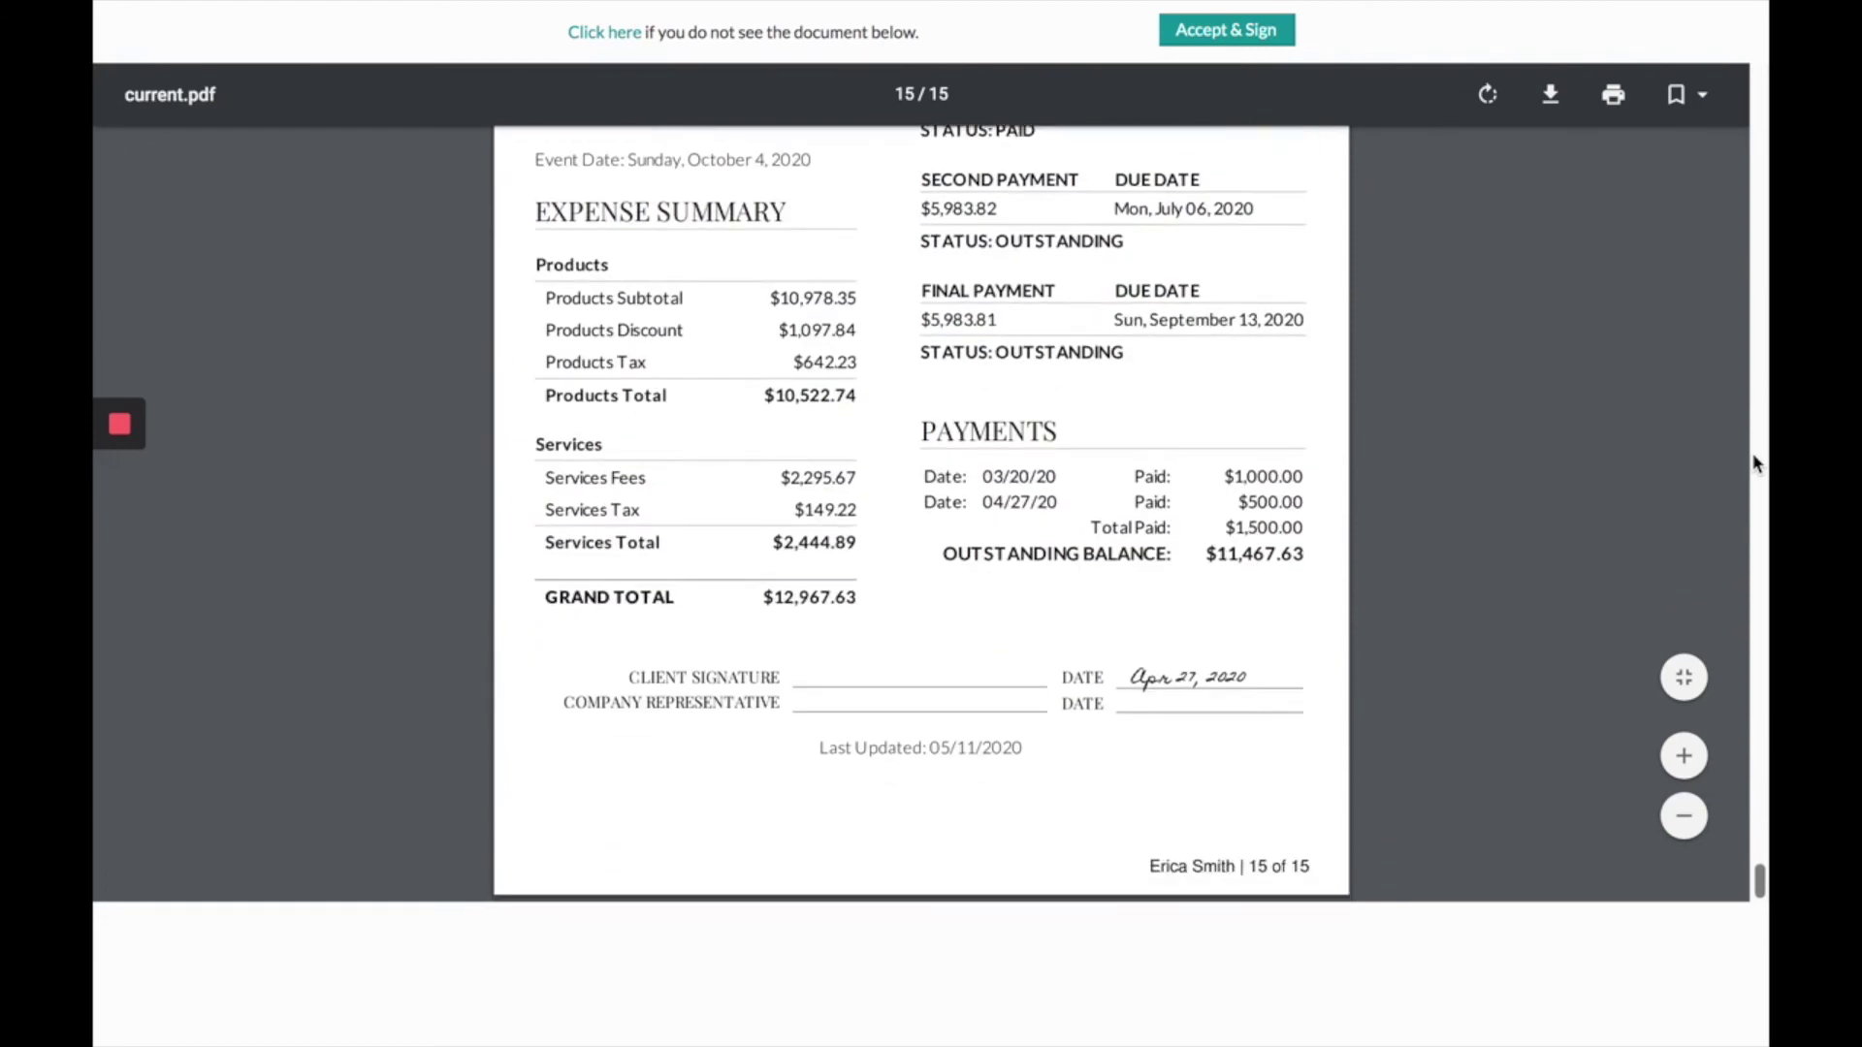
pyautogui.press('Home')
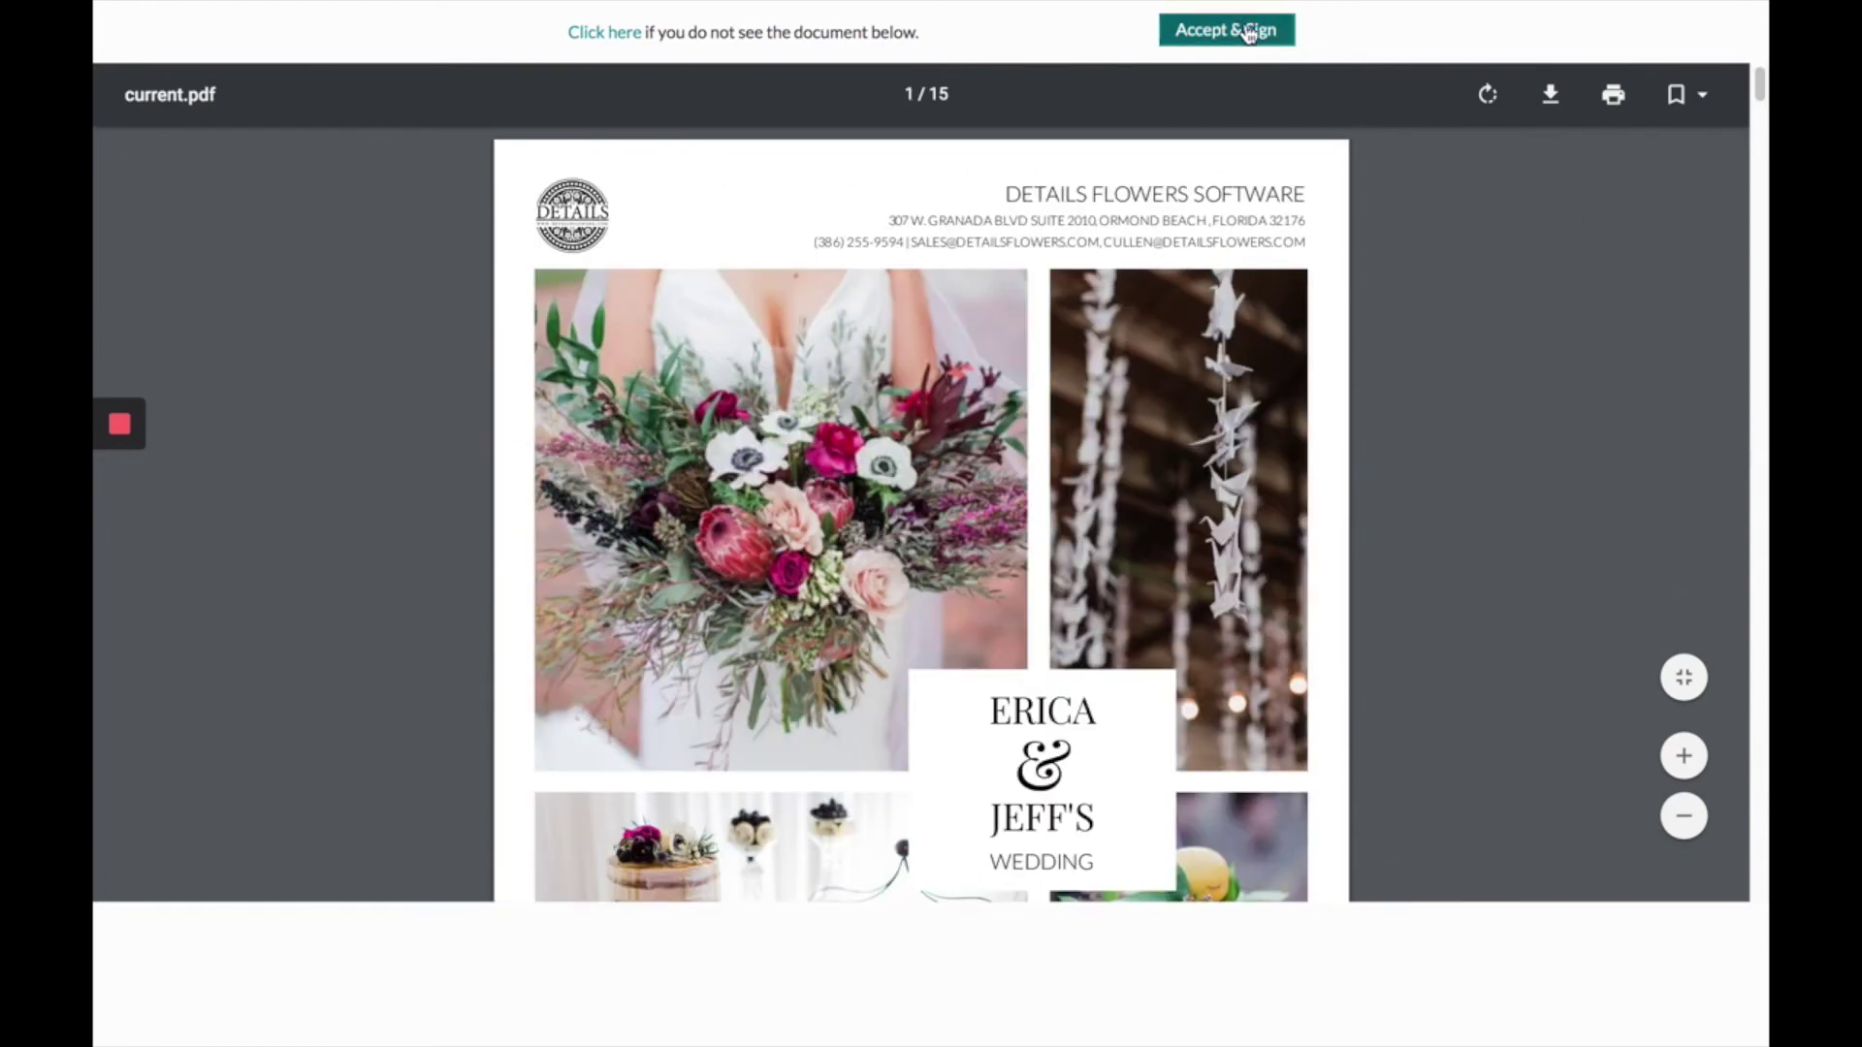
pyautogui.click(1241, 30)
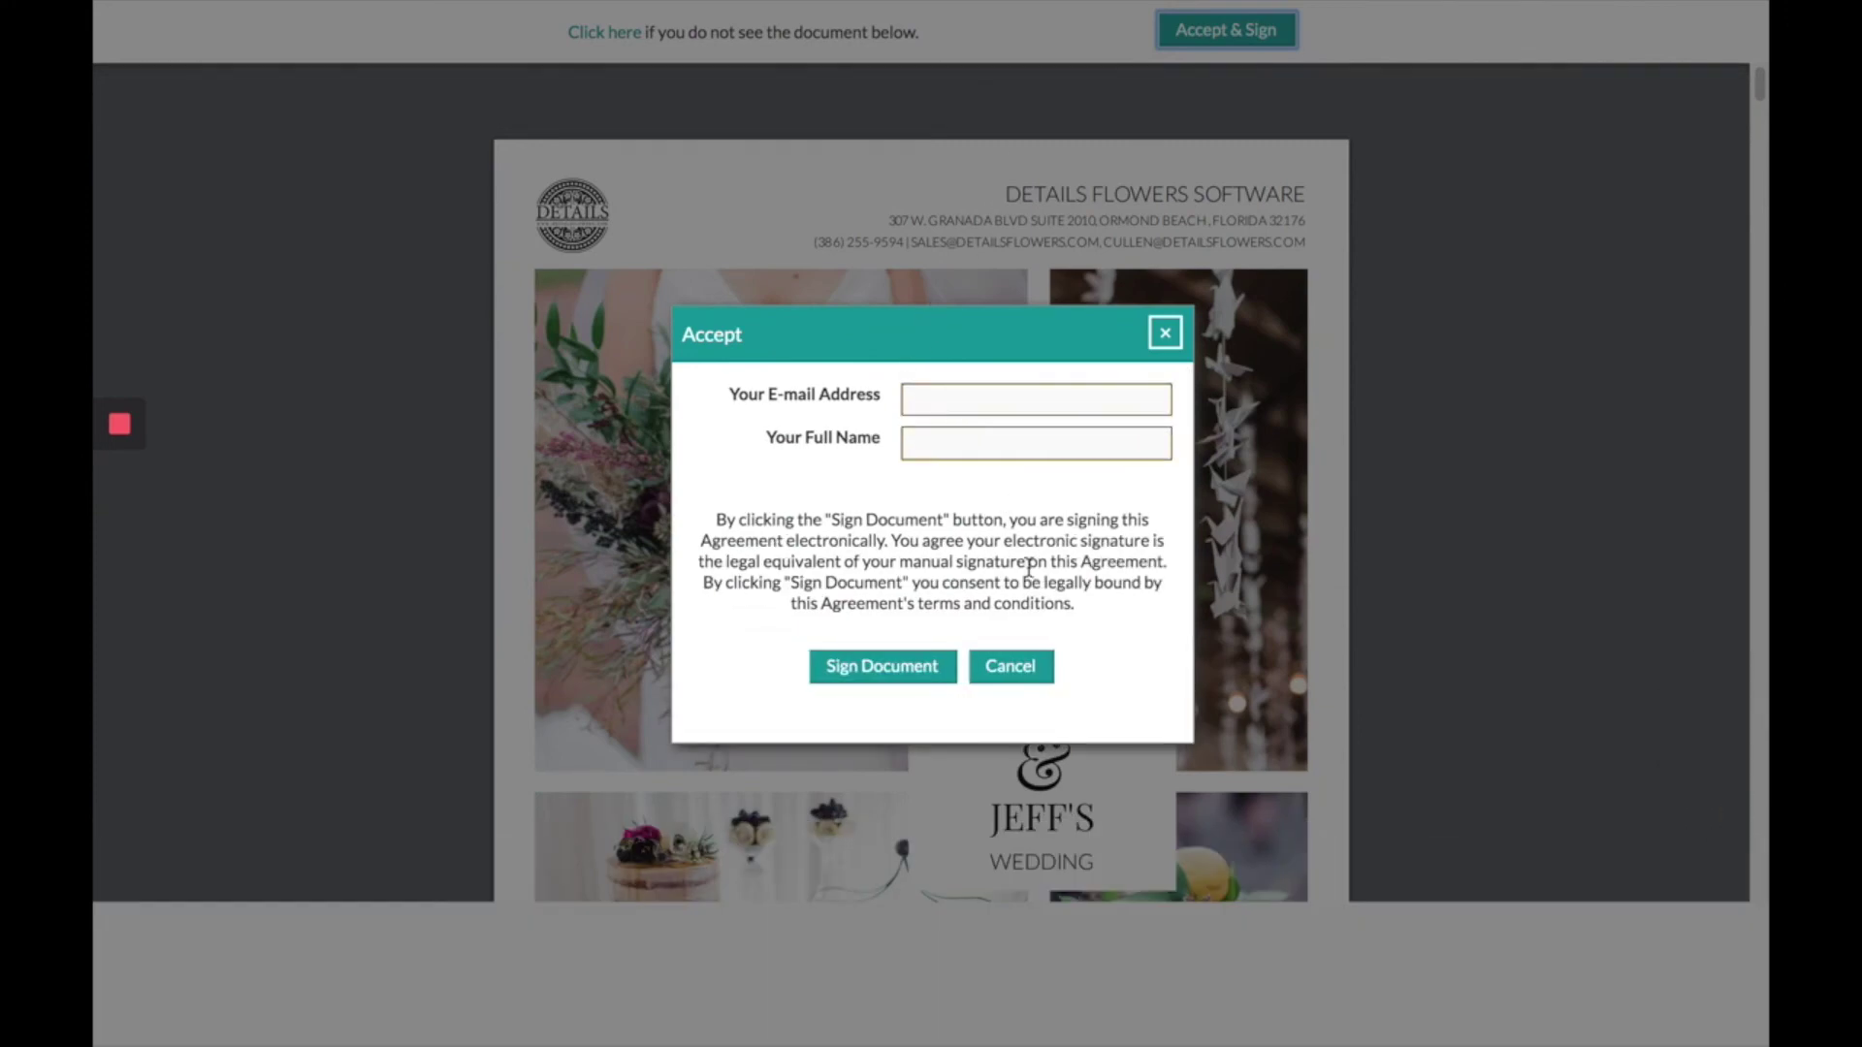
pyautogui.click(1167, 335)
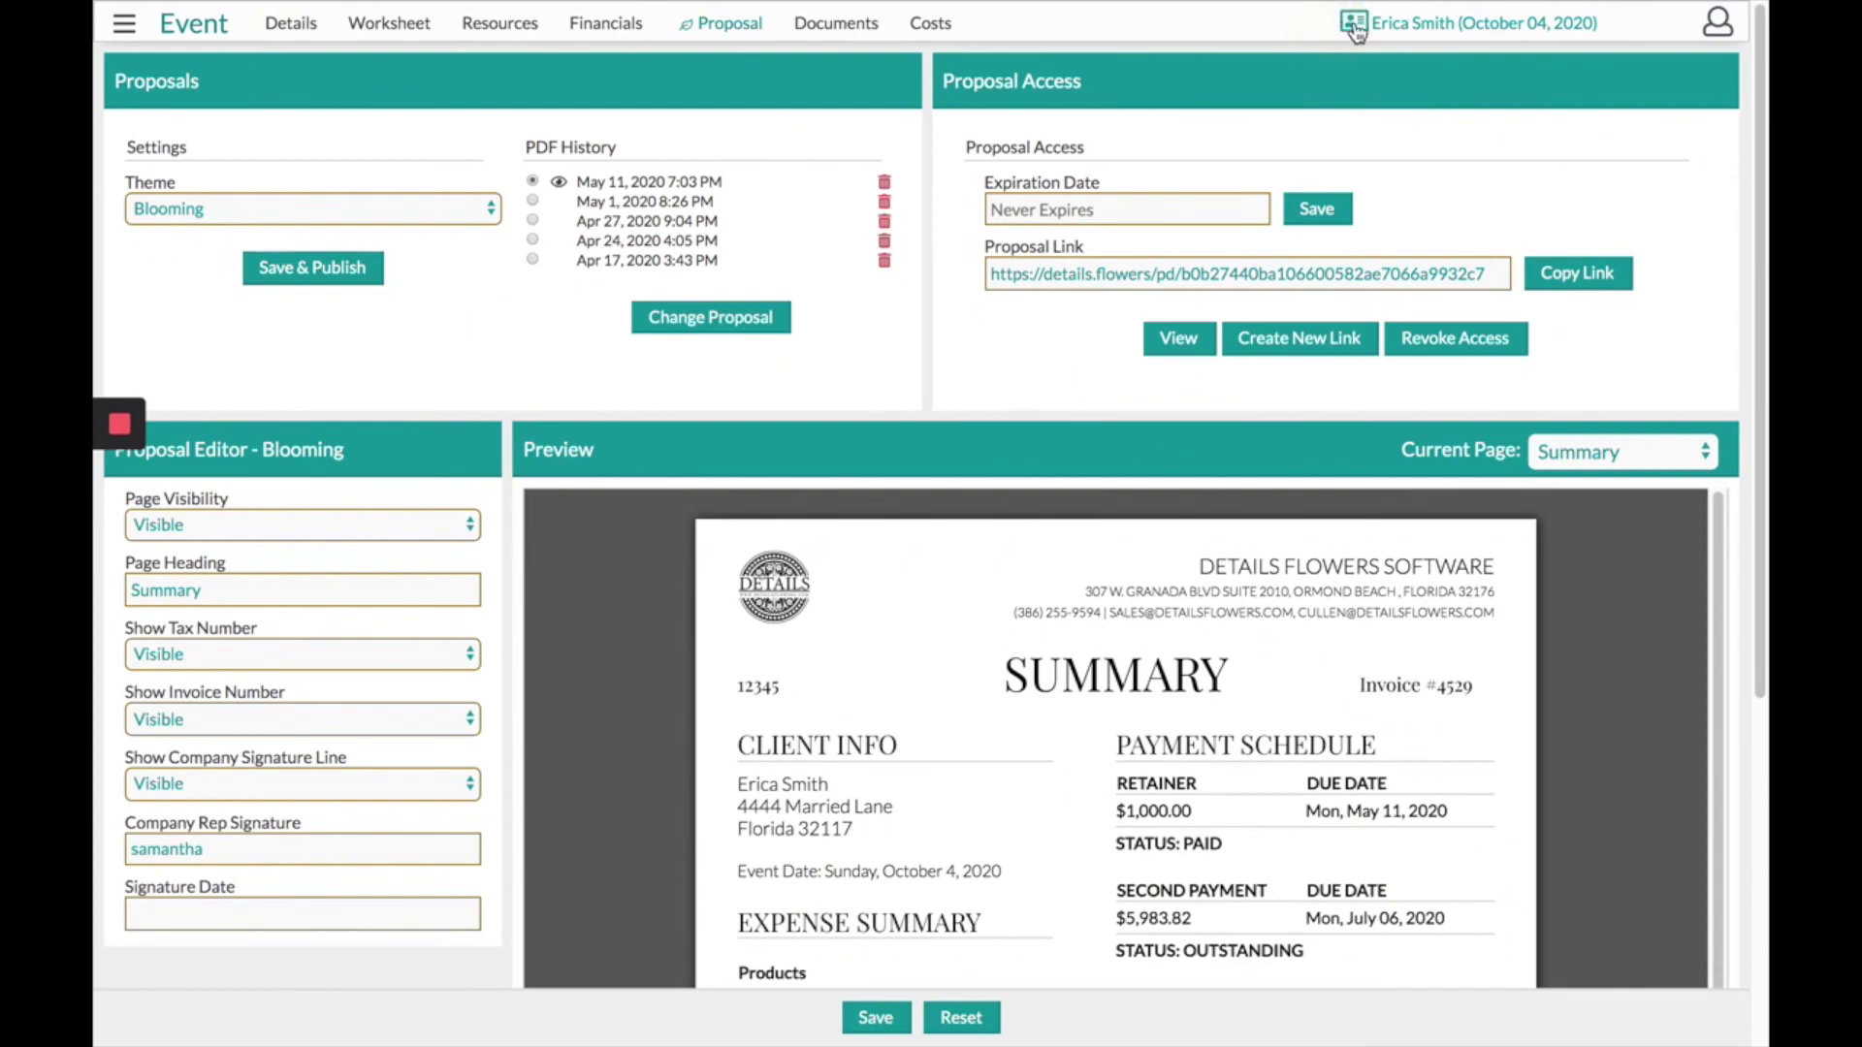
pyautogui.click(1404, 25)
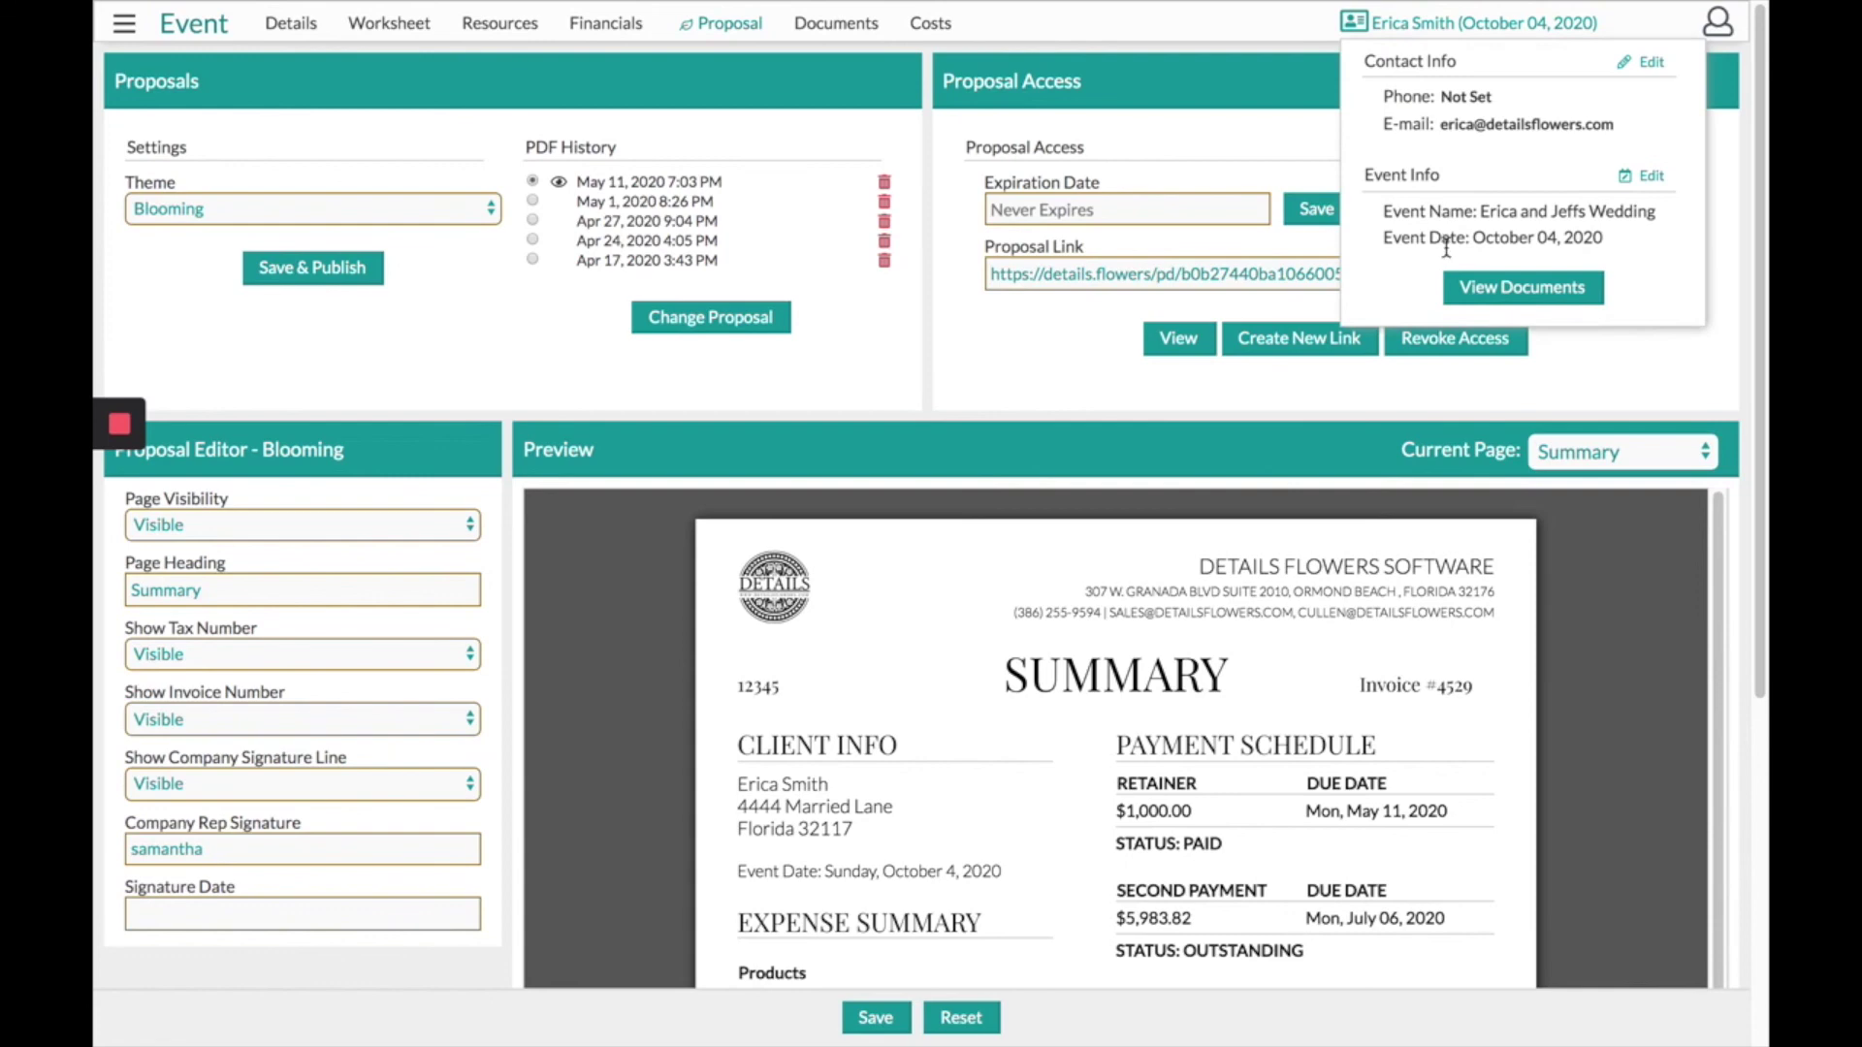
pyautogui.click(1502, 289)
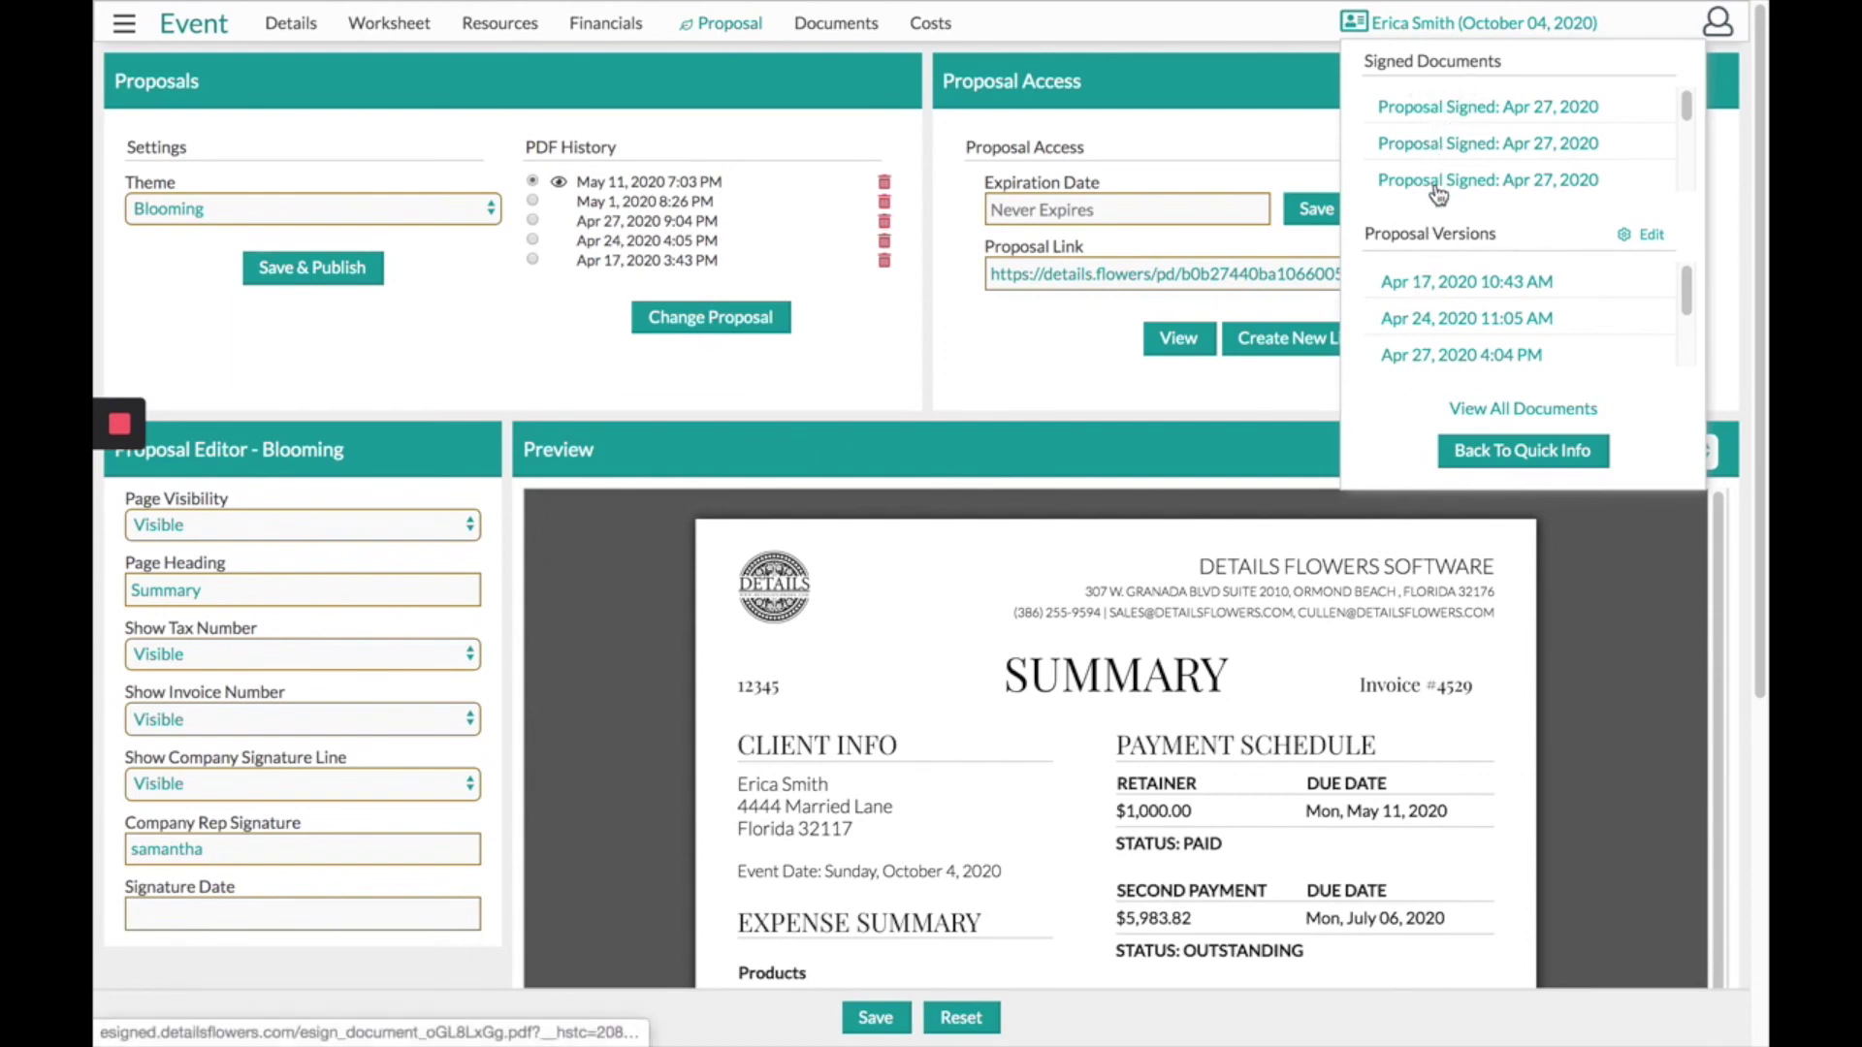
pyautogui.rightClick(1416, 281)
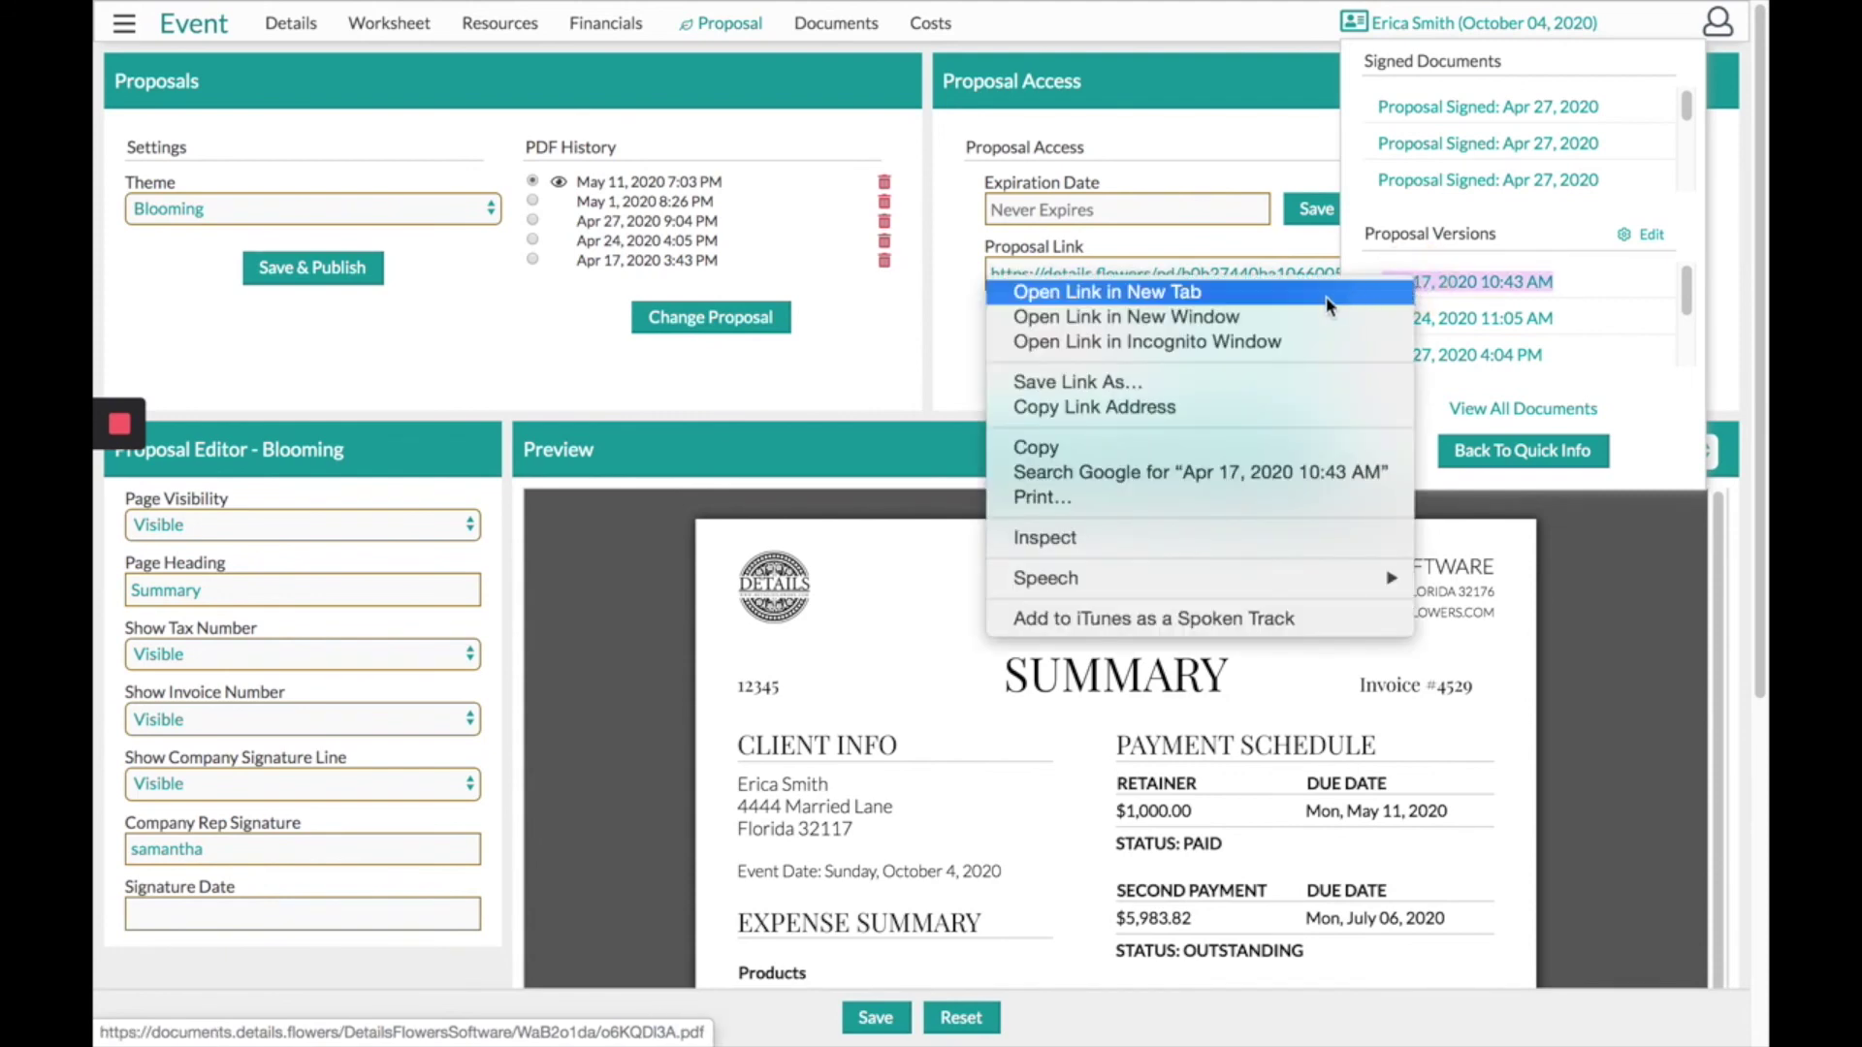
pyautogui.click(1641, 351)
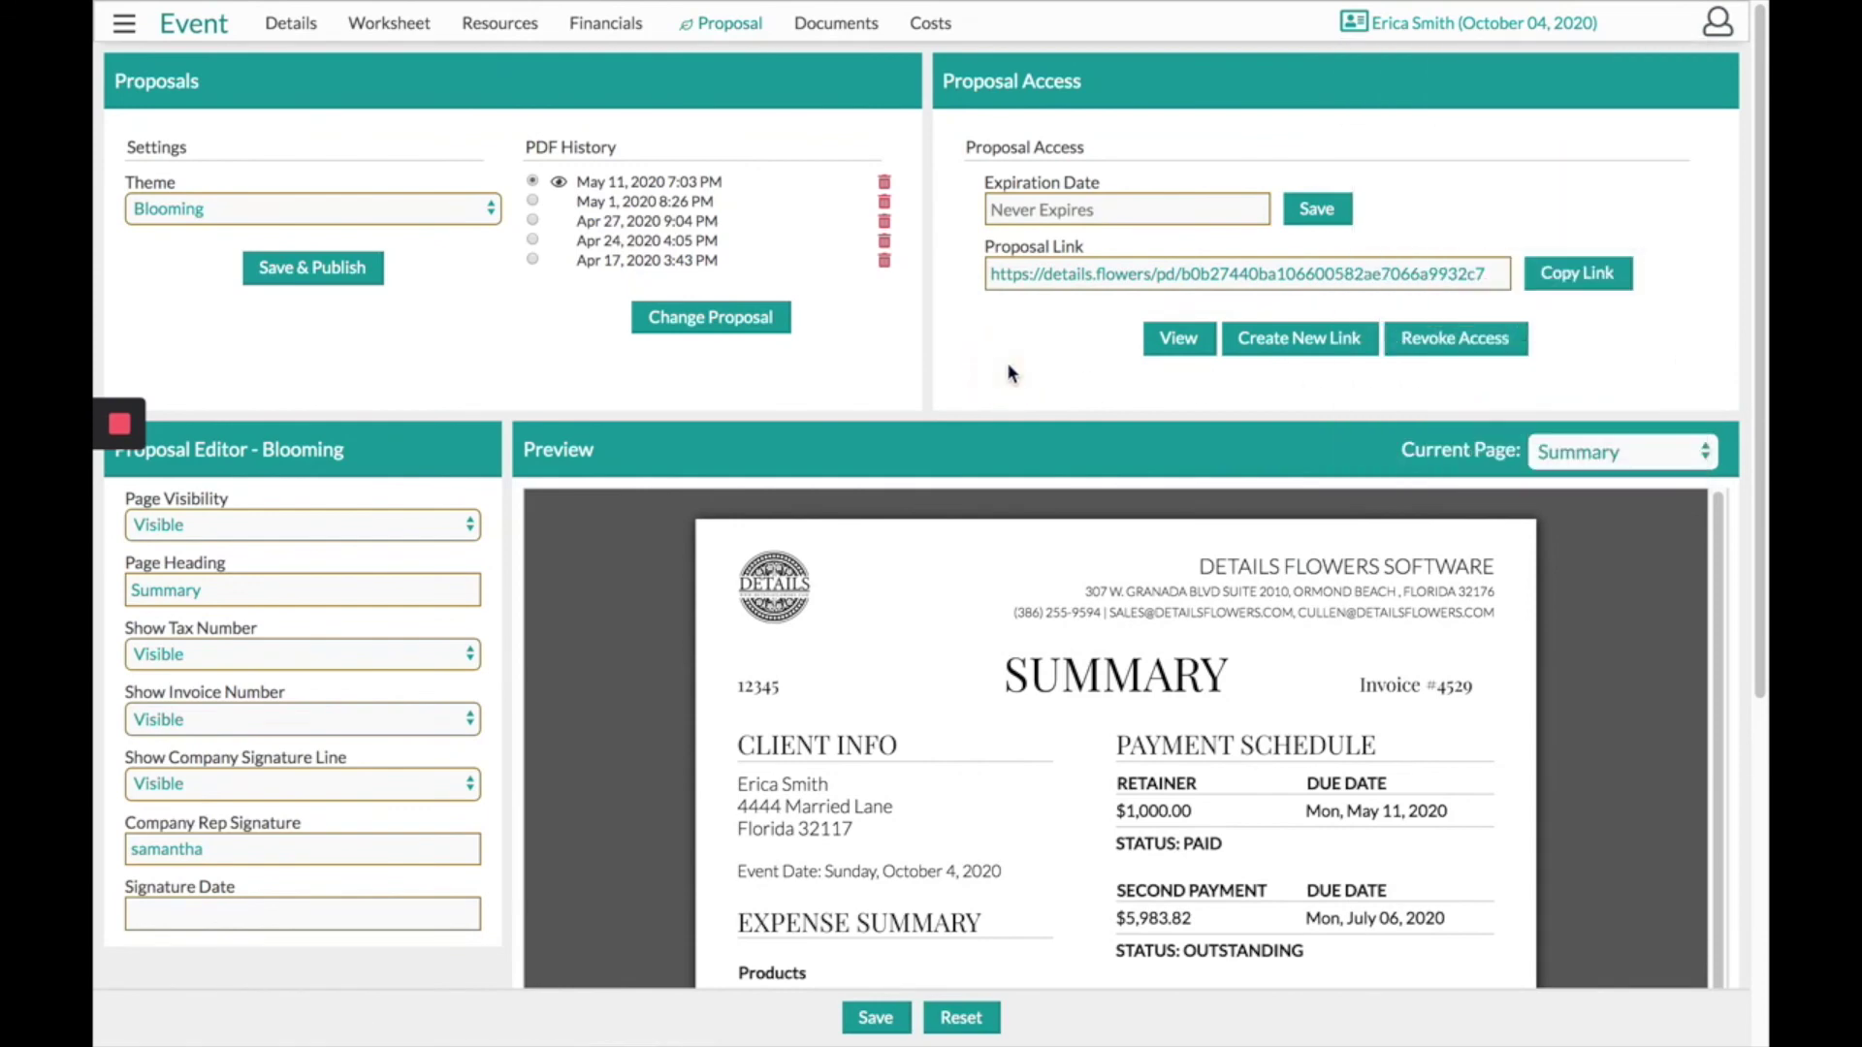